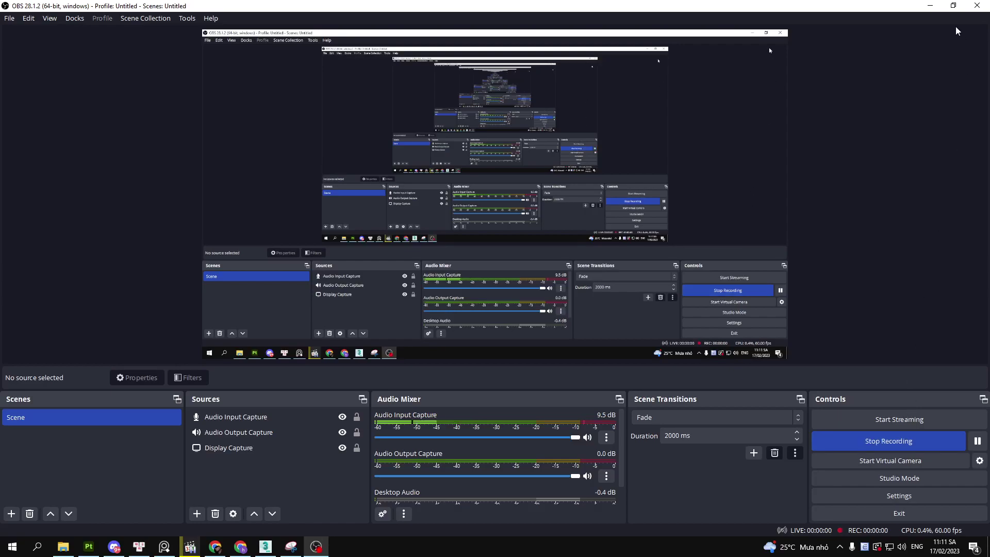
# Launch Notepad from the Windows search
pyautogui.click(930, 5)
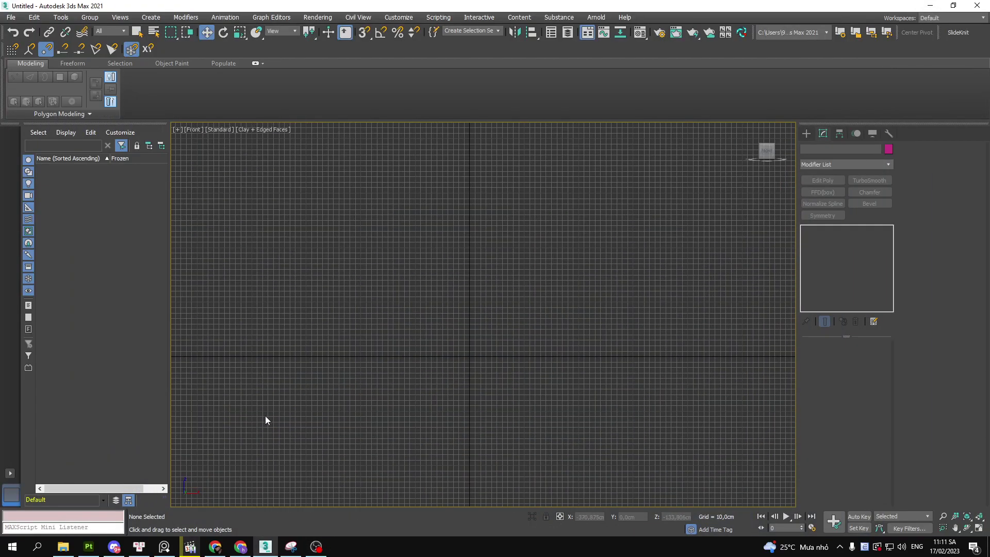
pyautogui.scroll(5, 453, 324)
pyautogui.press('super')
pyautogui.write('u')
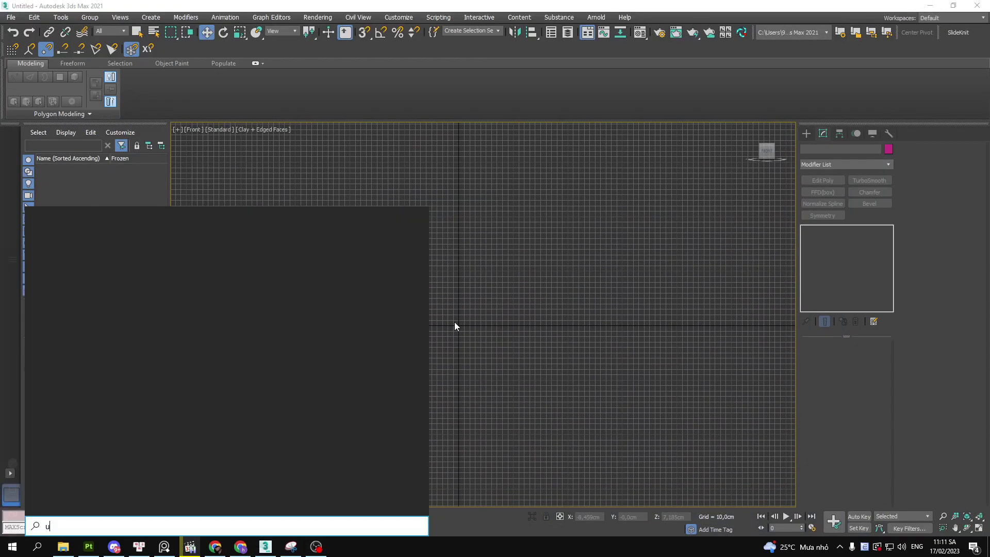
pyautogui.press('BackSpace')
pyautogui.write('note')
pyautogui.press('Return')
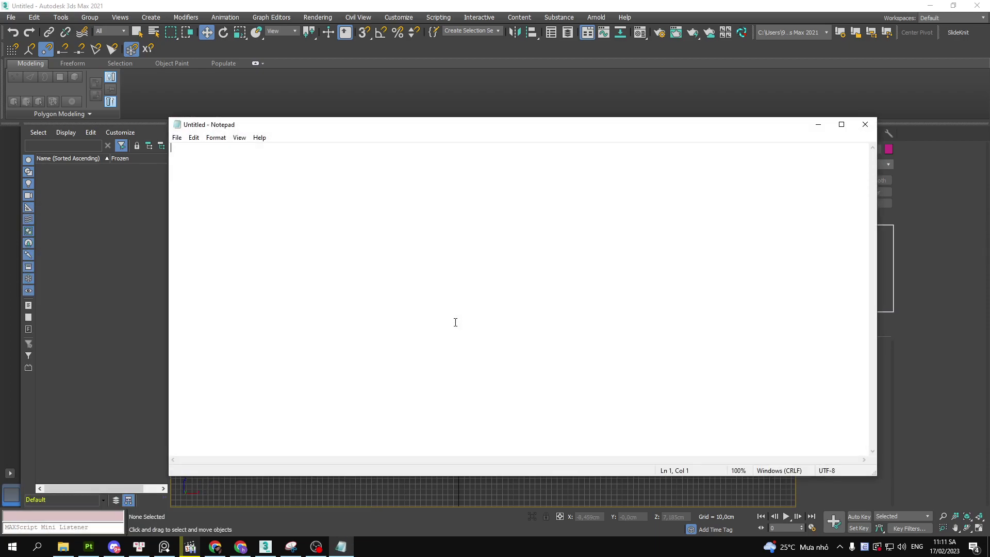
# Enlarge the note text, move the window up-left, and add 'chamfer' on a second line
pyautogui.write('extrude')
pyautogui.keyDown('ctrl'); pyautogui.scroll(6, 363, 237); pyautogui.keyUp('ctrl')
pyautogui.keyDown('ctrl'); pyautogui.scroll(11, 367, 236); pyautogui.keyUp('ctrl')
pyautogui.keyDown('ctrl'); pyautogui.scroll(7, 366, 235); pyautogui.keyUp('ctrl')
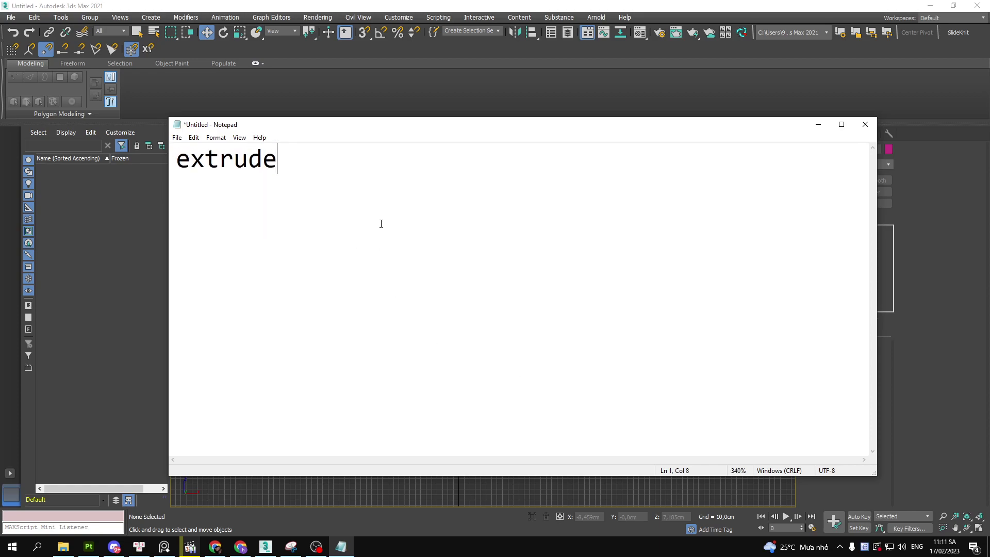
pyautogui.moveTo(420, 133)
pyautogui.mouseDown()
pyautogui.moveTo(420, 117)
pyautogui.moveTo(322, 70)
pyautogui.mouseUp()
pyautogui.click(549, 450)
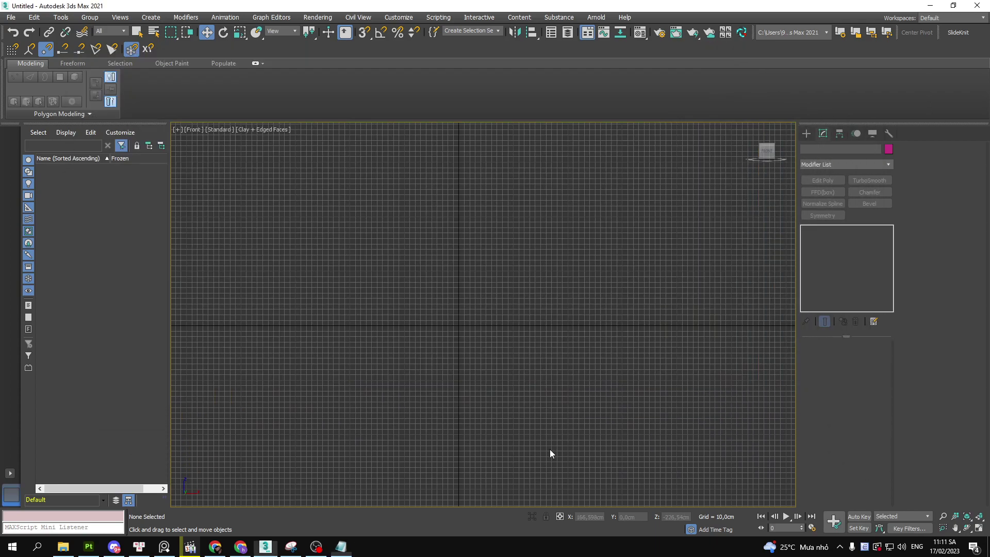
pyautogui.hotkey('alt', 'Tab')
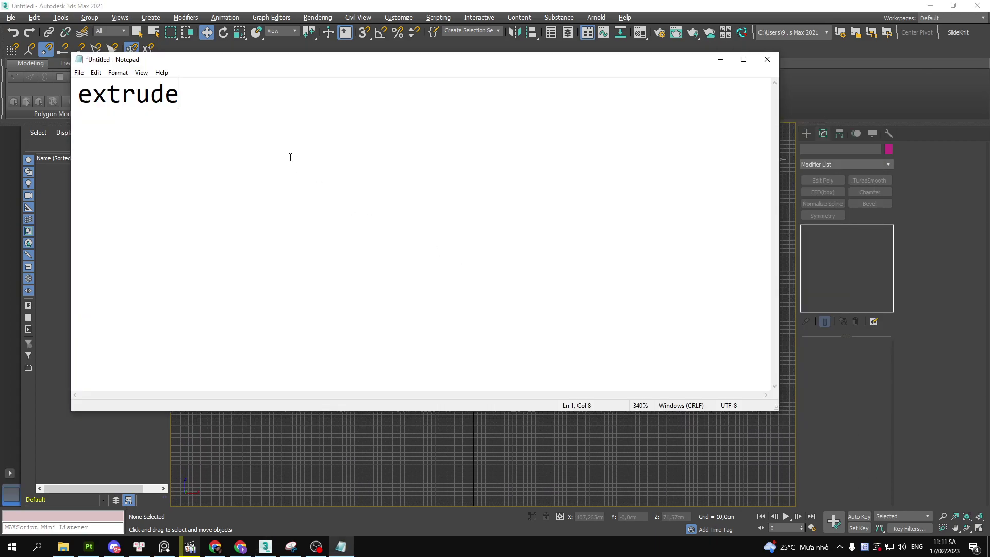
pyautogui.press('Return')
pyautogui.write('chamfer')
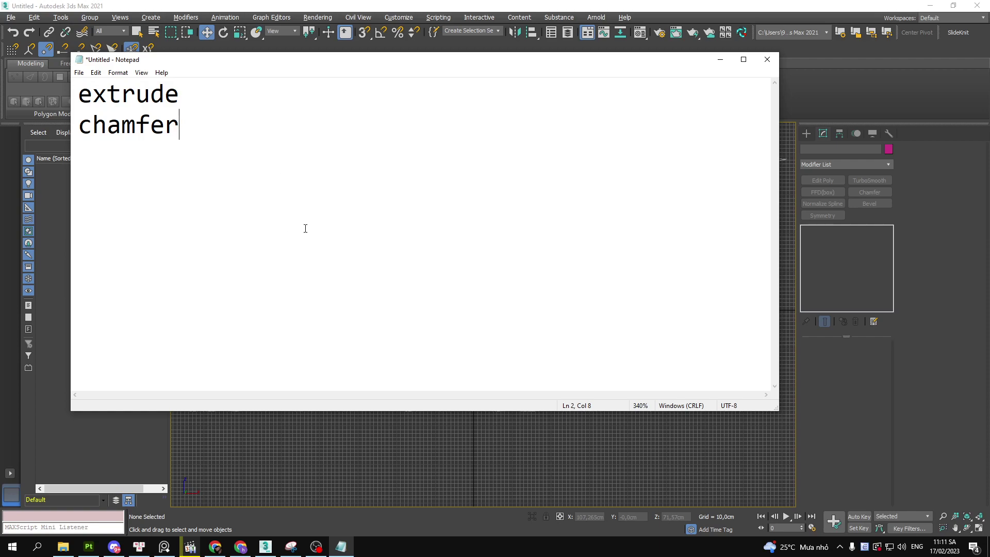
# Complete the extrude note as '->từ 1 hoặc nhiều poly, đẩy lên thành 1 khối nổi'
pyautogui.moveTo(184, 92); pyautogui.dragTo(78, 94)
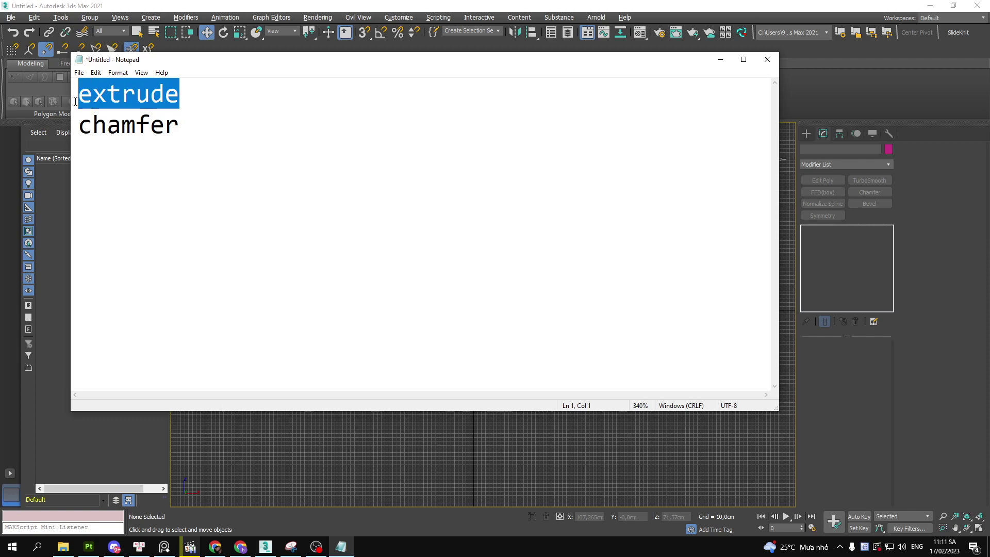
pyautogui.click(188, 95)
pyautogui.write('->')
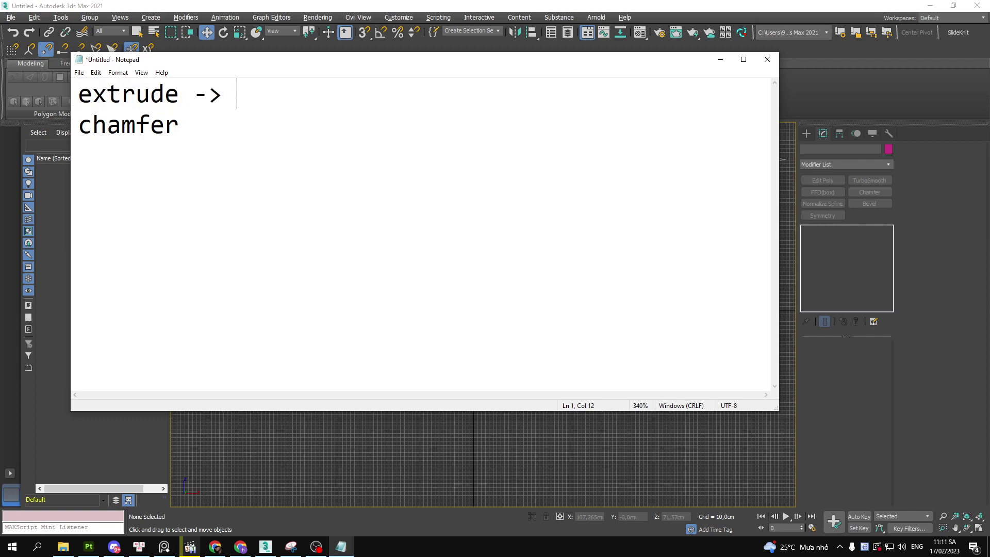
pyautogui.write('từ ')
pyautogui.write('1 po')
pyautogui.press('BackSpace')
pyautogui.press('BackSpace')
pyautogui.write('hoăc nhiều pol')
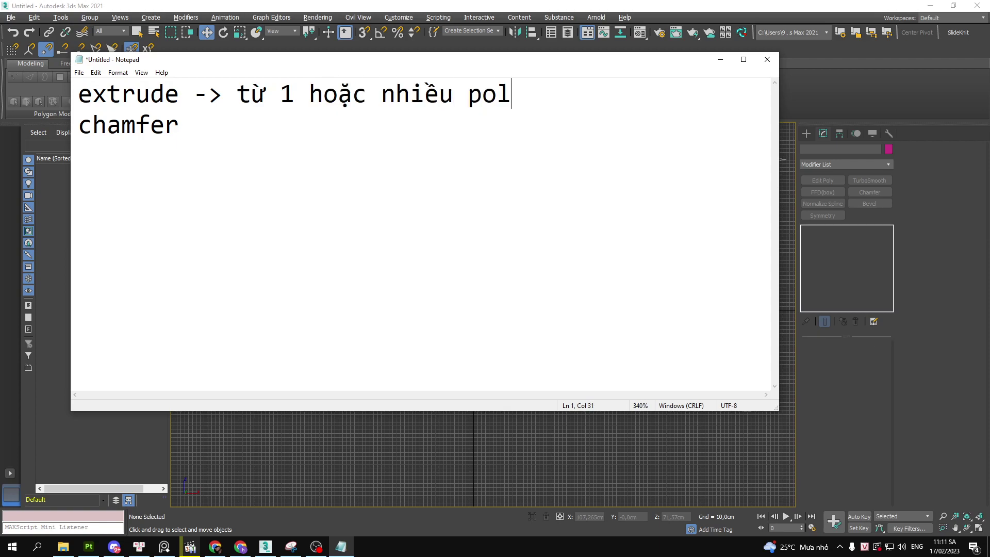
pyautogui.write('y')
pyautogui.click(549, 121)
pyautogui.write('đ')
pyautogui.write('ẩy lên tahn')
pyautogui.press('BackSpace')
pyautogui.press('BackSpace')
pyautogui.press('BackSpace')
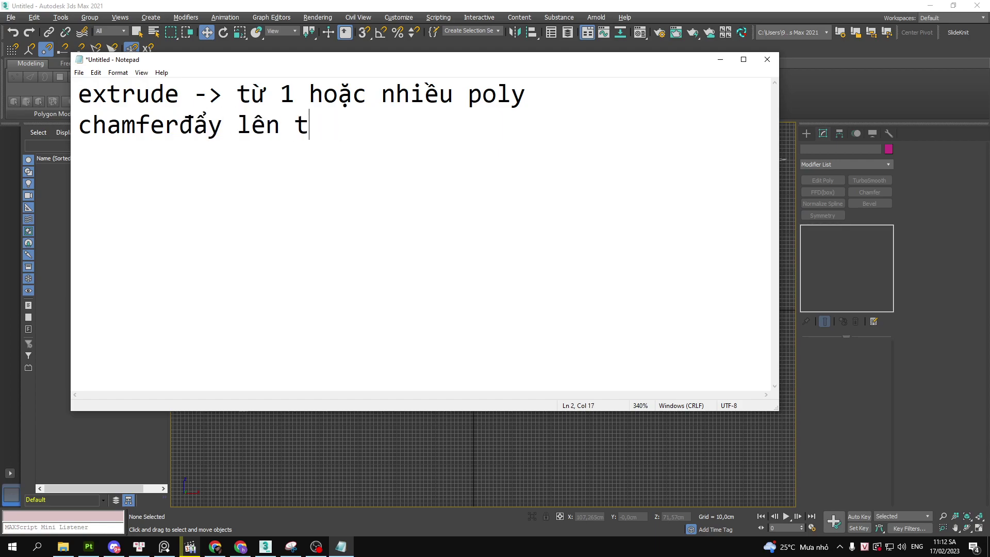
pyautogui.write('hamferđẩy lên thành 1 kh')
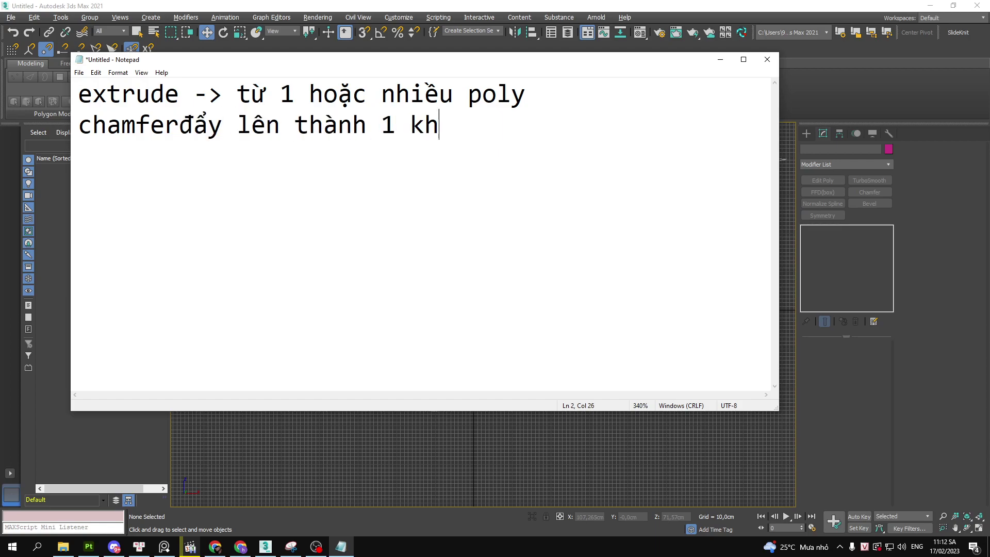
pyautogui.write('ối nổi')
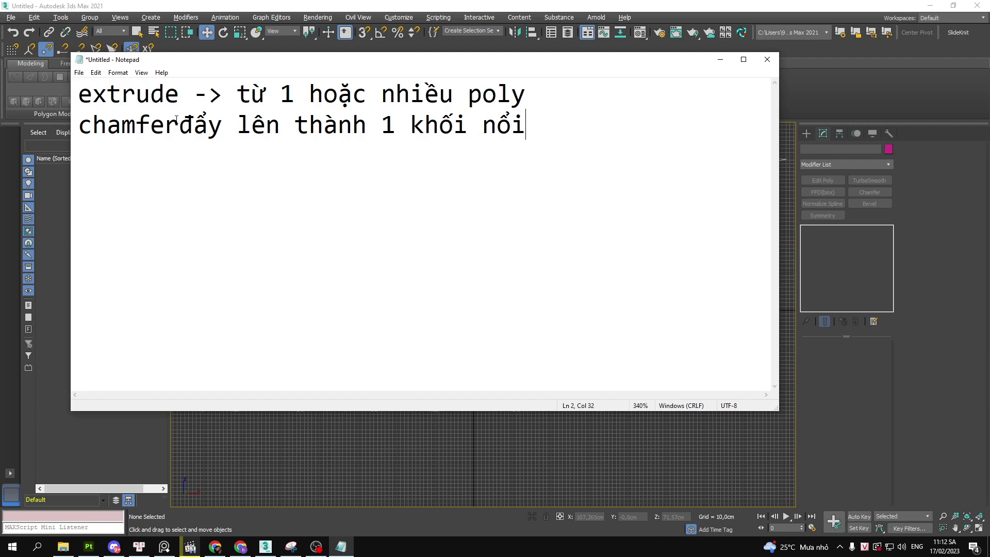
pyautogui.moveTo(176, 119); pyautogui.dragTo(78, 124)
pyautogui.press('BackSpace')
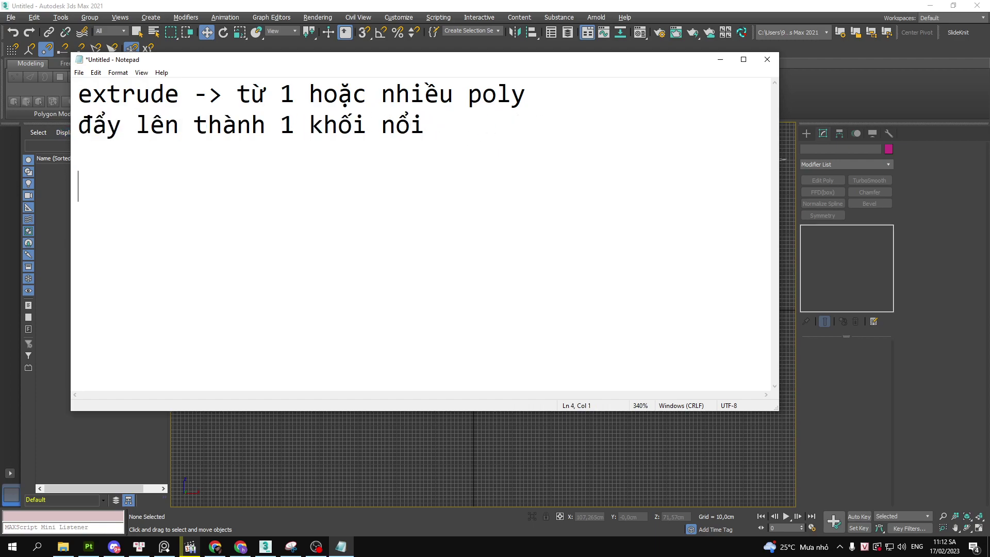
pyautogui.press('Return')
# Write 'chamfer' on the new note line and return to 3ds Max
pyautogui.write('chamfer')
pyautogui.click(436, 444)
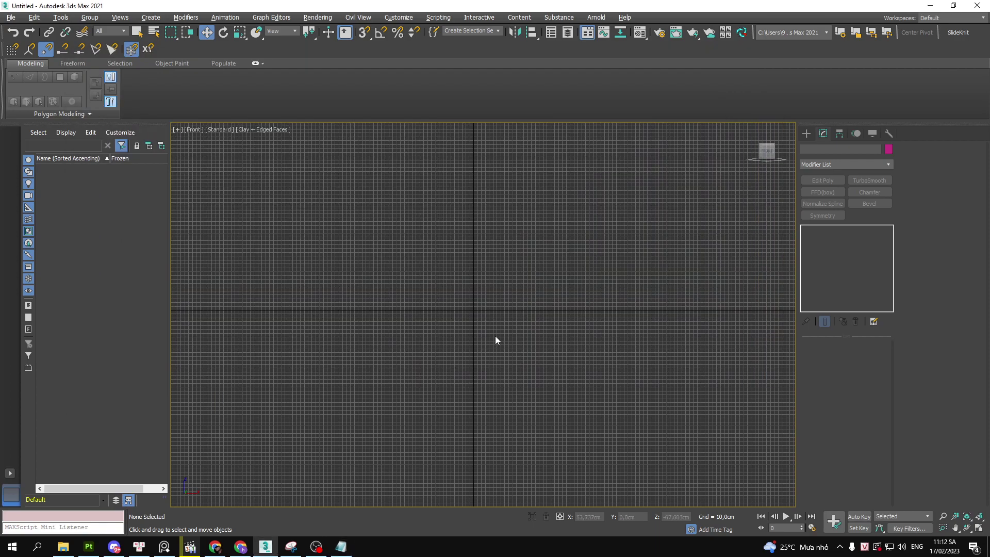
pyautogui.click(807, 134)
pyautogui.moveTo(686, 251); pyautogui.dragTo(682, 219, button='middle')
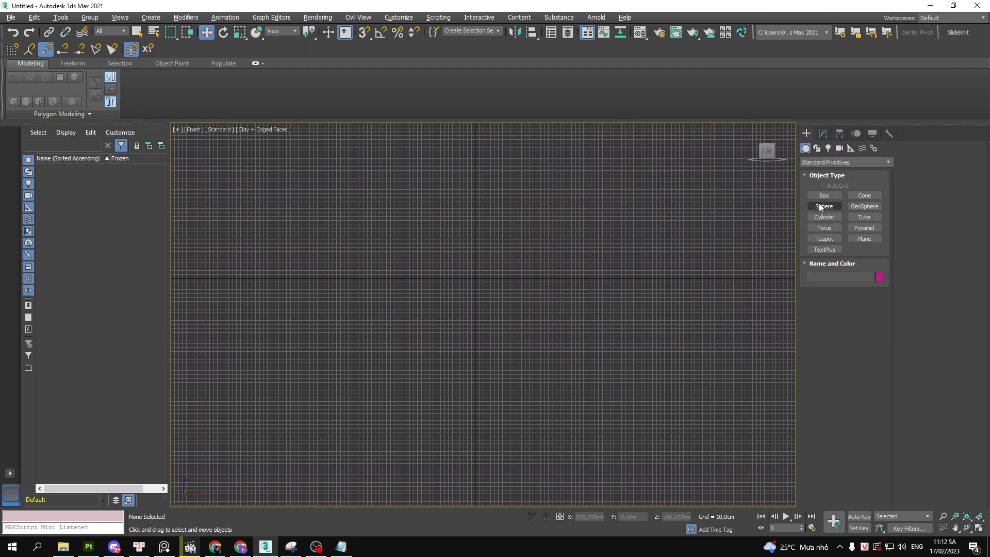
# Create Box001 at 525,915 × 574,091 × 264,965 cm and hide the grid
pyautogui.click(822, 196)
pyautogui.moveTo(531, 240); pyautogui.dragTo(553, 256, button='middle')
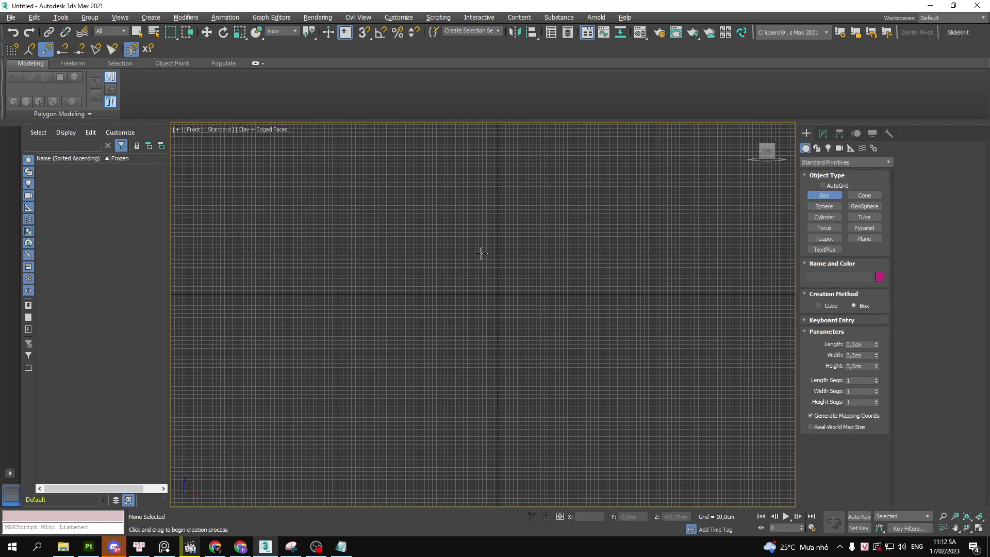
pyautogui.moveTo(411, 199); pyautogui.dragTo(635, 401)
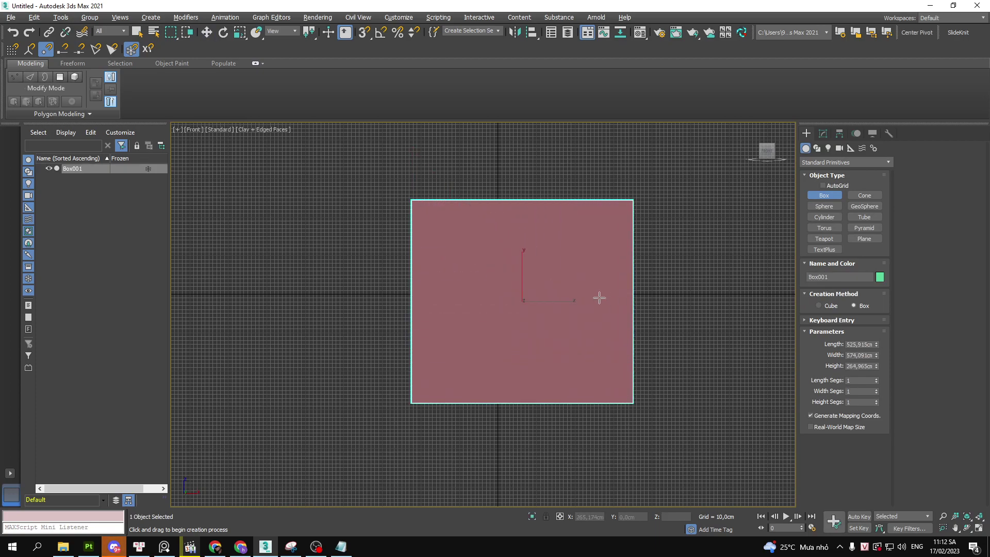
pyautogui.keyDown('alt'); pyautogui.moveTo(597, 294); pyautogui.dragTo(641, 323, button='middle'); pyautogui.keyUp('alt')
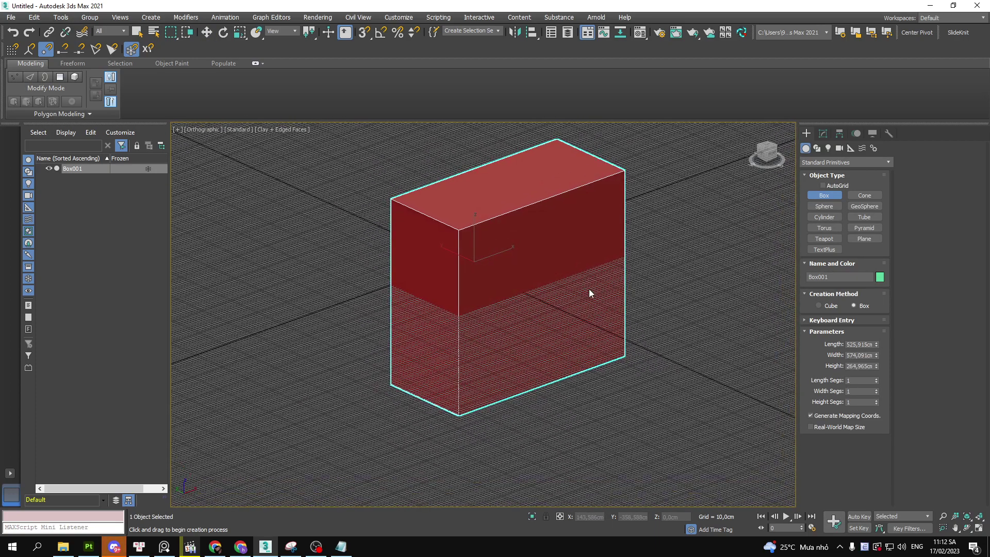
pyautogui.click(589, 293)
pyautogui.press('w')
pyautogui.press('g')
# Shift the box slightly left and apply an Edit Poly modifier
pyautogui.moveTo(537, 261)
pyautogui.mouseDown()
pyautogui.moveTo(502, 268)
pyautogui.moveTo(523, 267)
pyautogui.mouseUp()
pyautogui.moveTo(472, 176); pyautogui.dragTo(479, 193)
pyautogui.moveTo(392, 272); pyautogui.dragTo(391, 297)
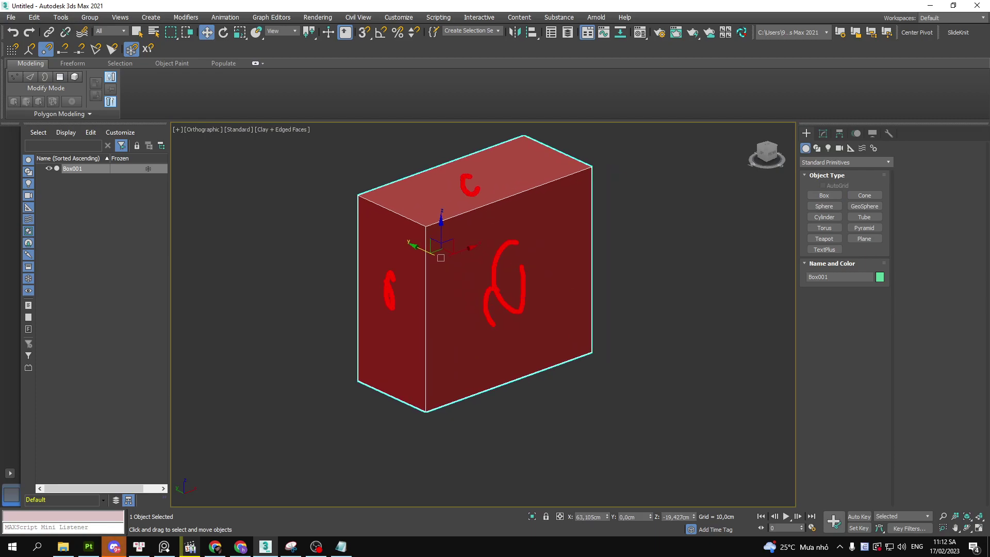
pyautogui.click(823, 133)
pyautogui.moveTo(609, 255); pyautogui.dragTo(571, 225, button='middle')
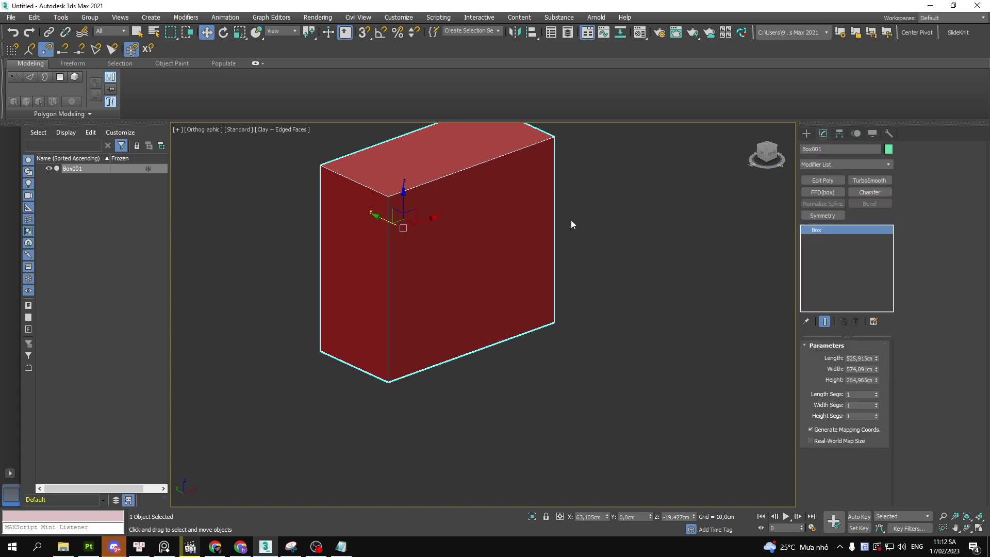
pyautogui.click(824, 180)
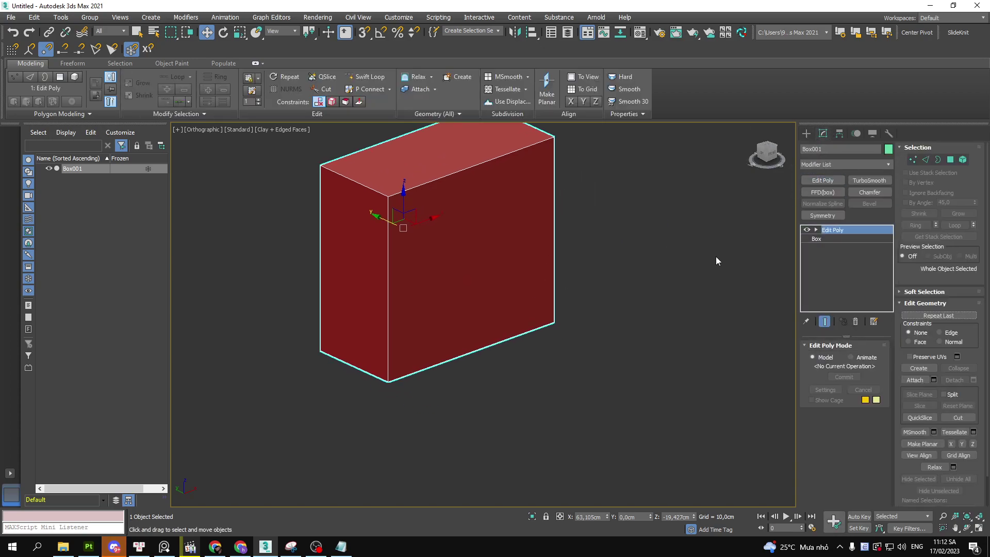
pyautogui.moveTo(802, 221); pyautogui.dragTo(879, 236)
pyautogui.press('Escape')
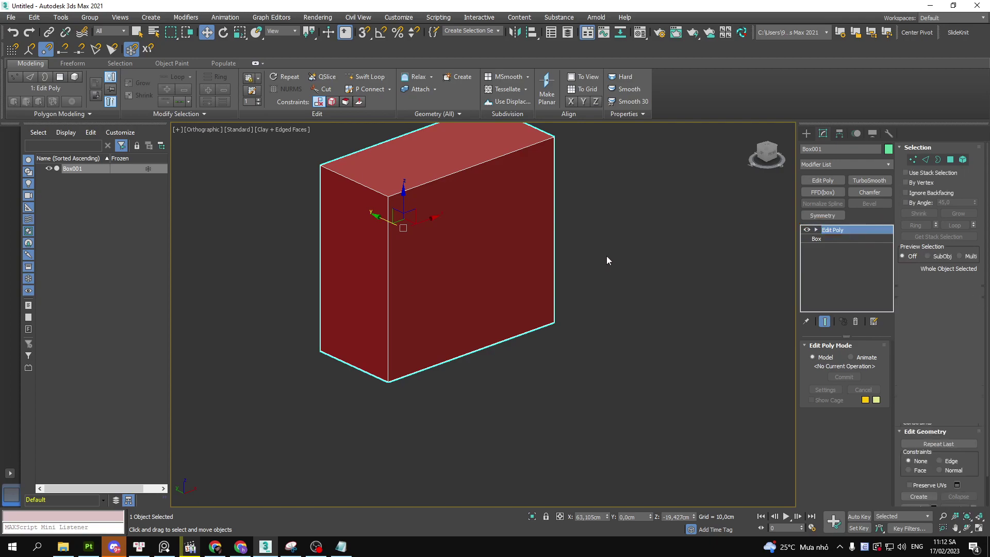
pyautogui.press('4')
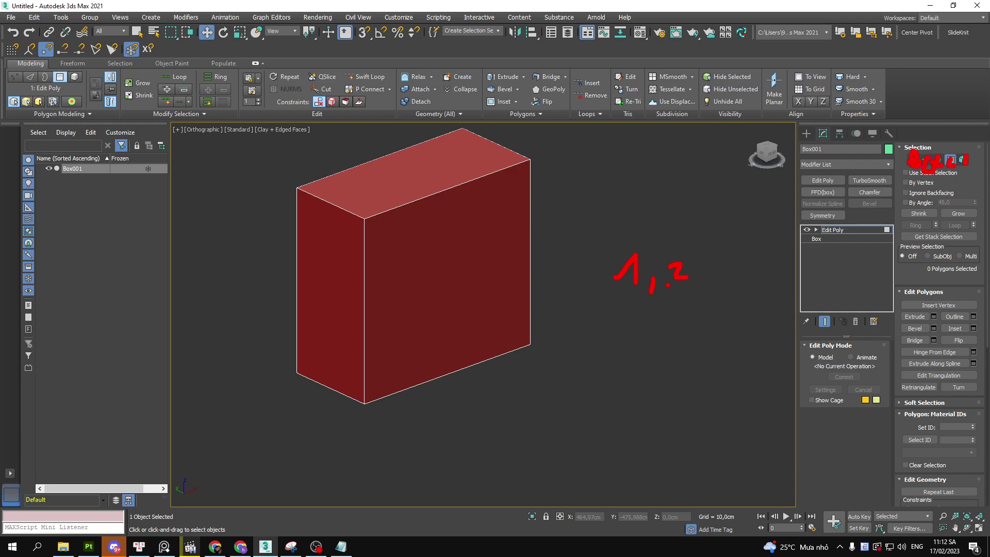
pyautogui.scroll(2, 563, 307)
pyautogui.moveTo(563, 308); pyautogui.dragTo(606, 305, button='middle')
pyautogui.scroll(-2, 562, 304)
pyautogui.click(520, 290)
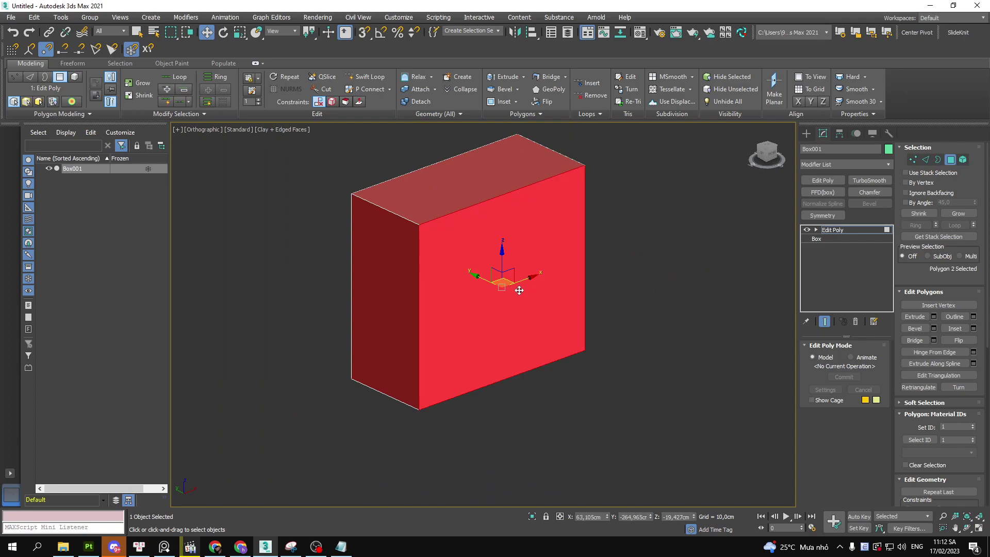
pyautogui.press('f')
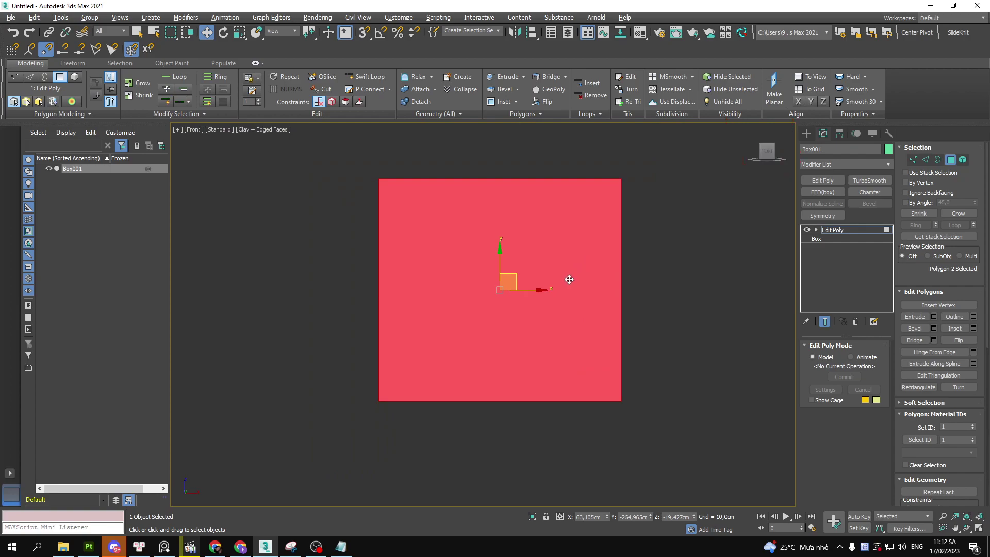
pyautogui.hotkey('shift', 'z')
pyautogui.moveTo(551, 275)
pyautogui.keyDown('alt'); pyautogui.mouseDown(button='middle')
pyautogui.moveTo(630, 237)
pyautogui.moveTo(555, 330)
pyautogui.moveTo(633, 220)
pyautogui.moveTo(526, 228)
pyautogui.moveTo(517, 277)
pyautogui.mouseUp(button='middle'); pyautogui.keyUp('alt')
pyautogui.press('f')
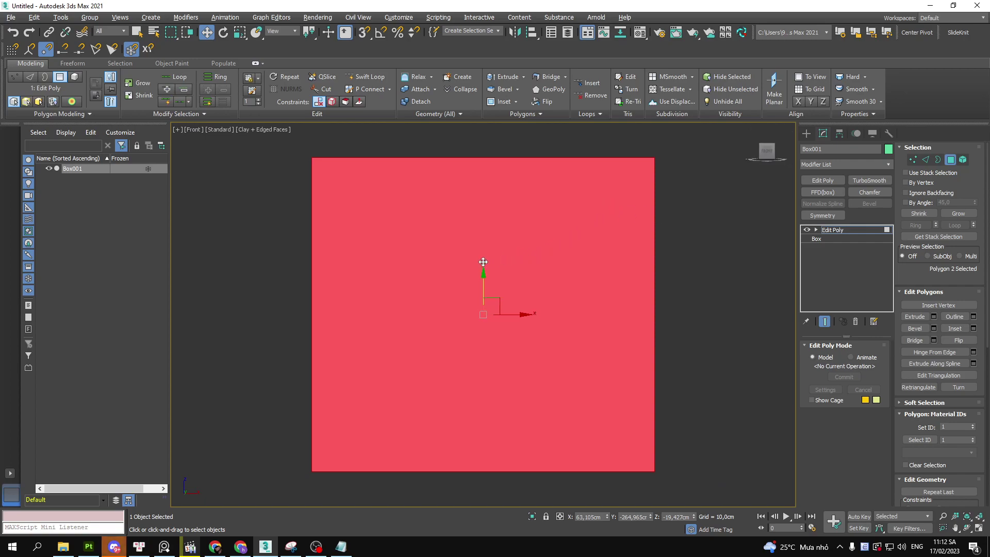
pyautogui.moveTo(490, 237); pyautogui.dragTo(489, 346)
pyautogui.moveTo(481, 254); pyautogui.dragTo(578, 237)
pyautogui.moveTo(492, 294); pyautogui.dragTo(599, 284)
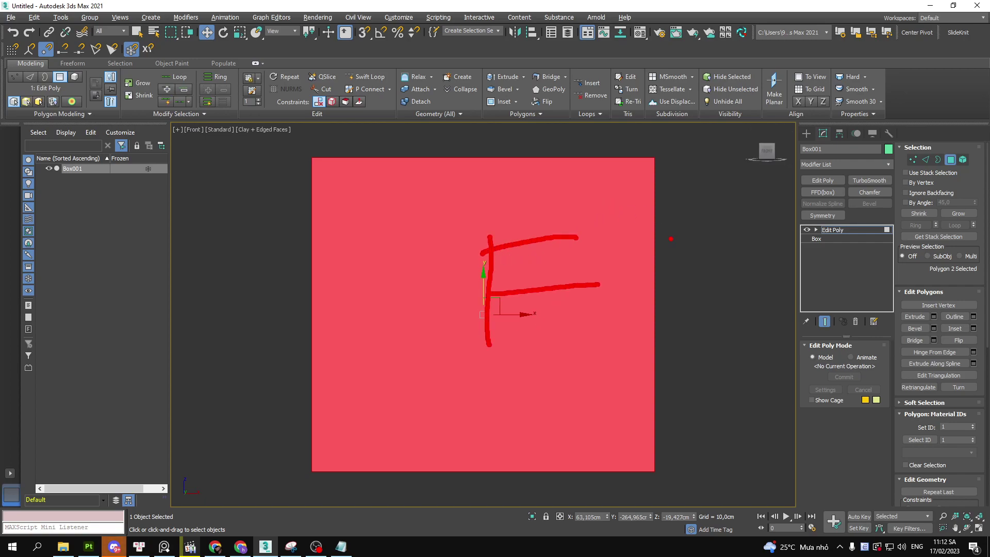
pyautogui.press('Escape')
pyautogui.scroll(3, 531, 283)
pyautogui.scroll(-3, 534, 243)
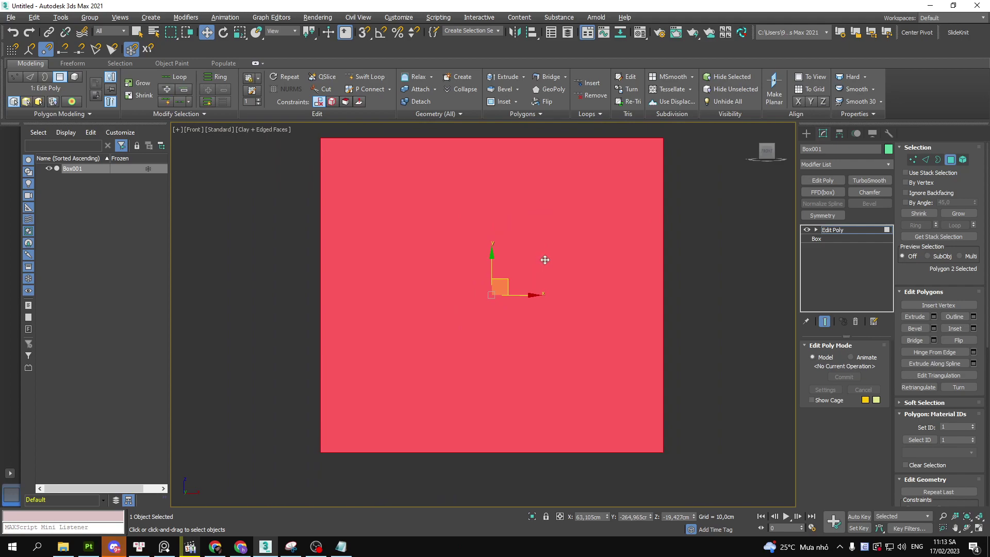
pyautogui.keyDown('alt'); pyautogui.moveTo(592, 220); pyautogui.dragTo(588, 259, button='middle'); pyautogui.keyUp('alt')
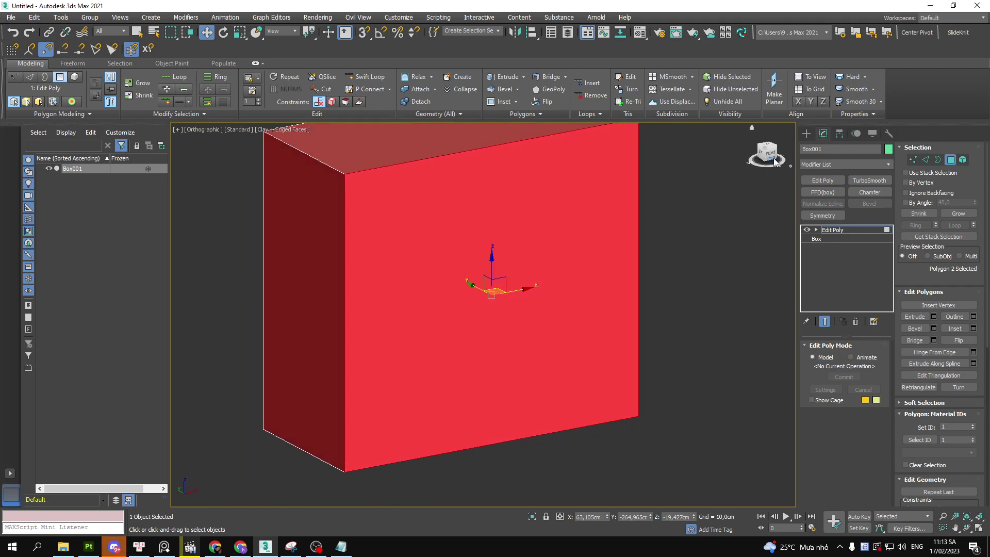
pyautogui.keyDown('alt'); pyautogui.moveTo(483, 314); pyautogui.dragTo(495, 310, button='middle'); pyautogui.keyUp('alt')
pyautogui.click(766, 159)
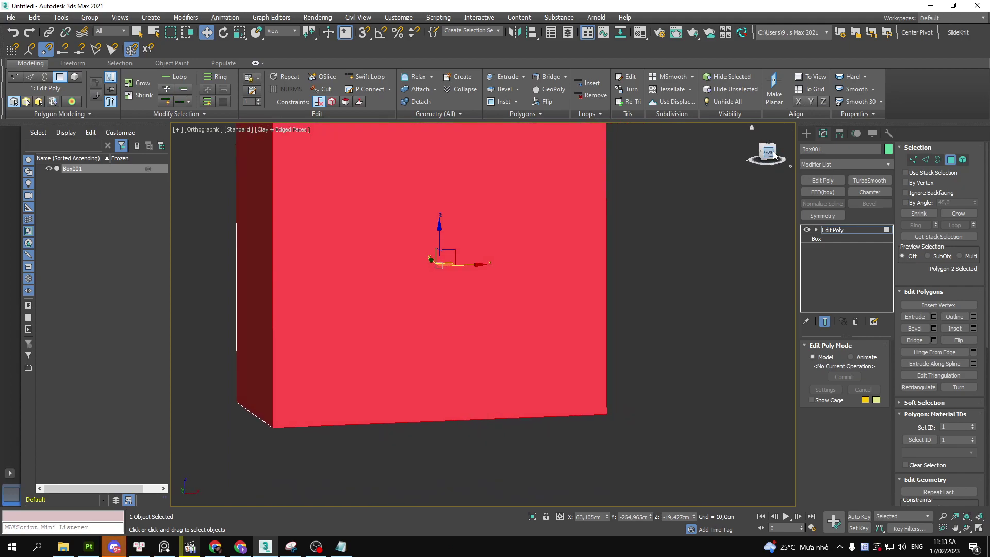
pyautogui.keyDown('ctrl'); pyautogui.moveTo(735, 133); pyautogui.dragTo(796, 183); pyautogui.keyUp('ctrl')
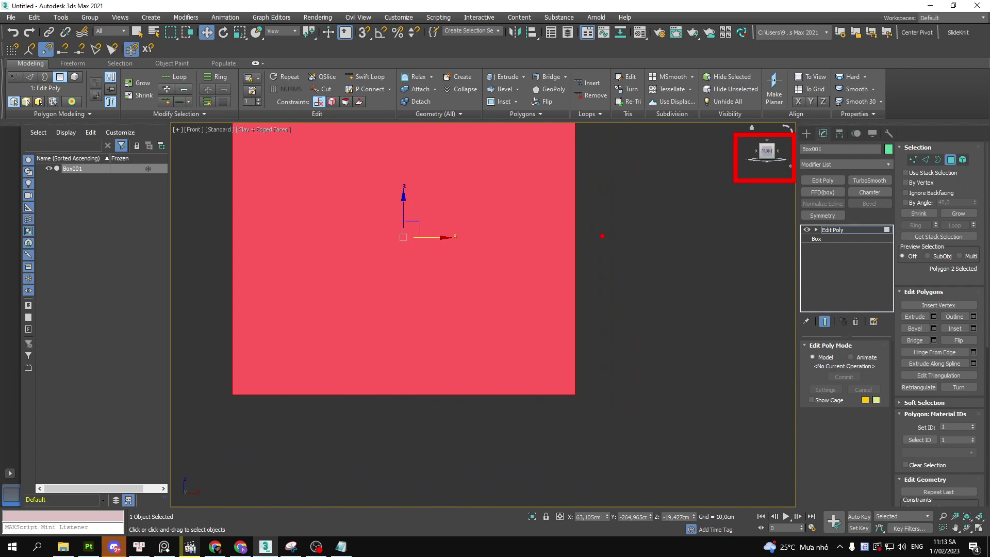
pyautogui.scroll(-2, 449, 310)
pyautogui.moveTo(443, 297)
pyautogui.keyDown('alt'); pyautogui.mouseDown(button='middle')
pyautogui.moveTo(463, 283)
pyautogui.moveTo(498, 301)
pyautogui.mouseUp(button='middle'); pyautogui.keyUp('alt')
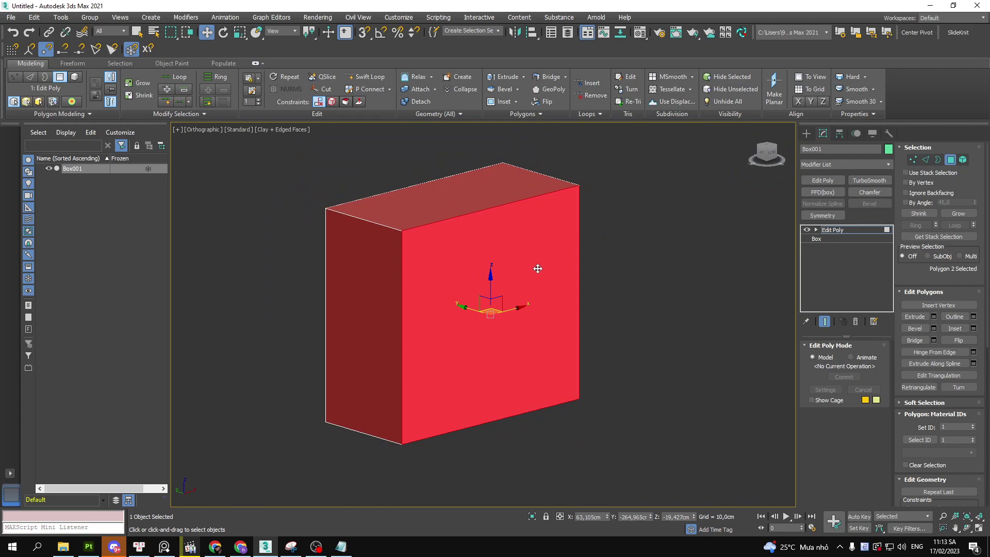
pyautogui.rightClick(584, 264)
pyautogui.click(316, 546)
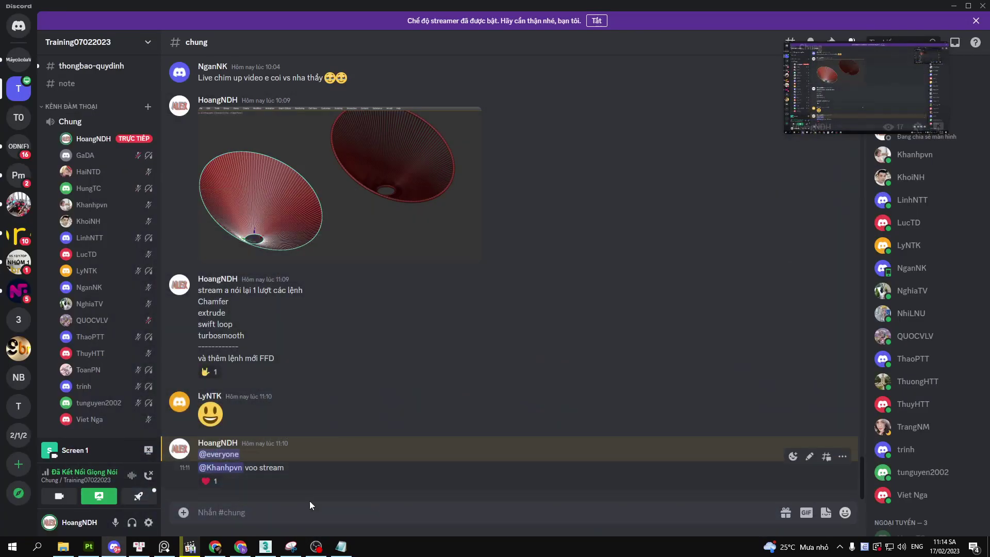
pyautogui.click(265, 546)
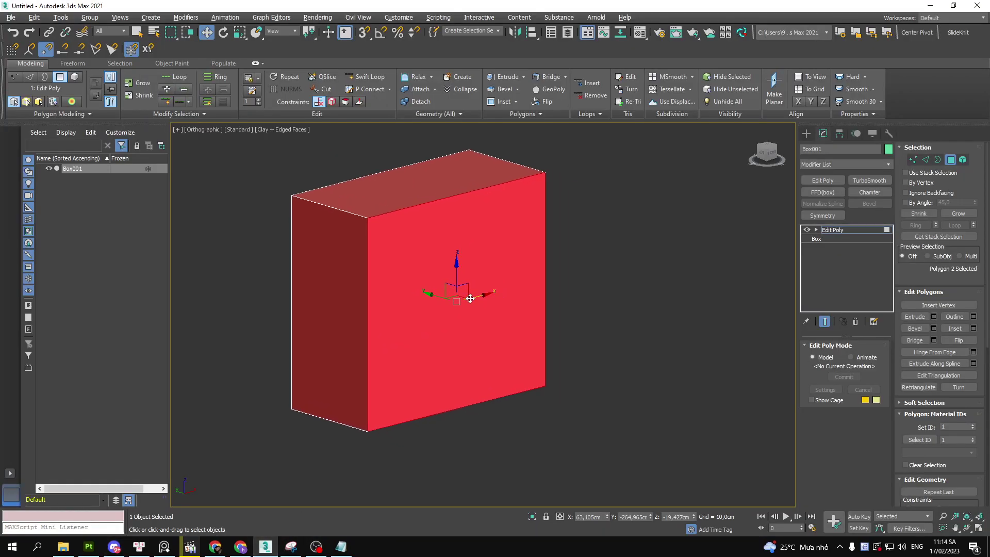
# Extrude the selected face outward to a height of 382,023 cm
pyautogui.rightClick(512, 274)
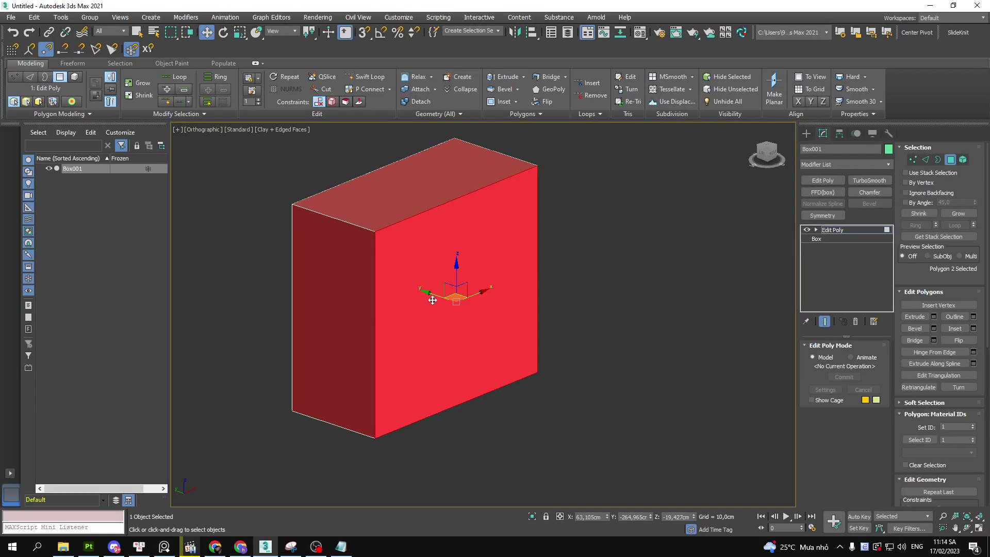
pyautogui.rightClick(436, 293)
pyautogui.click(348, 321)
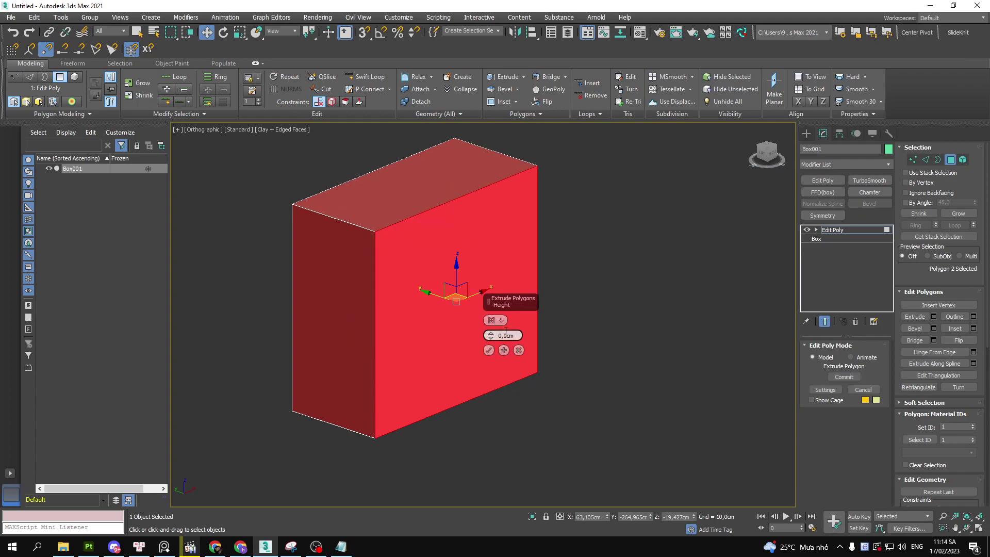
pyautogui.moveTo(496, 338)
pyautogui.mouseDown()
pyautogui.moveTo(511, 217)
pyautogui.moveTo(529, 262)
pyautogui.moveTo(525, 178)
pyautogui.moveTo(552, 227)
pyautogui.moveTo(625, 203)
pyautogui.mouseUp()
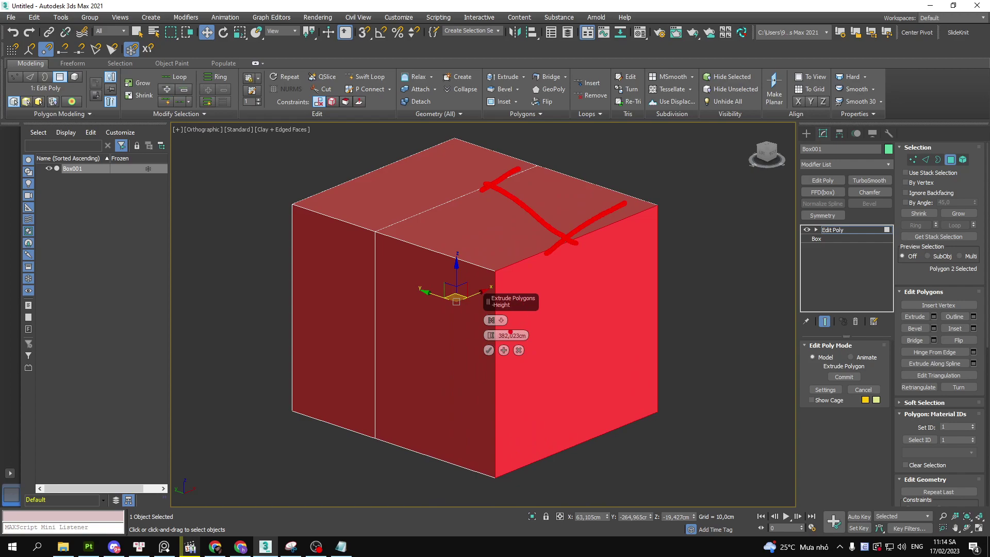
pyautogui.moveTo(511, 332)
pyautogui.mouseDown()
pyautogui.moveTo(482, 338)
pyautogui.moveTo(516, 328)
pyautogui.mouseUp()
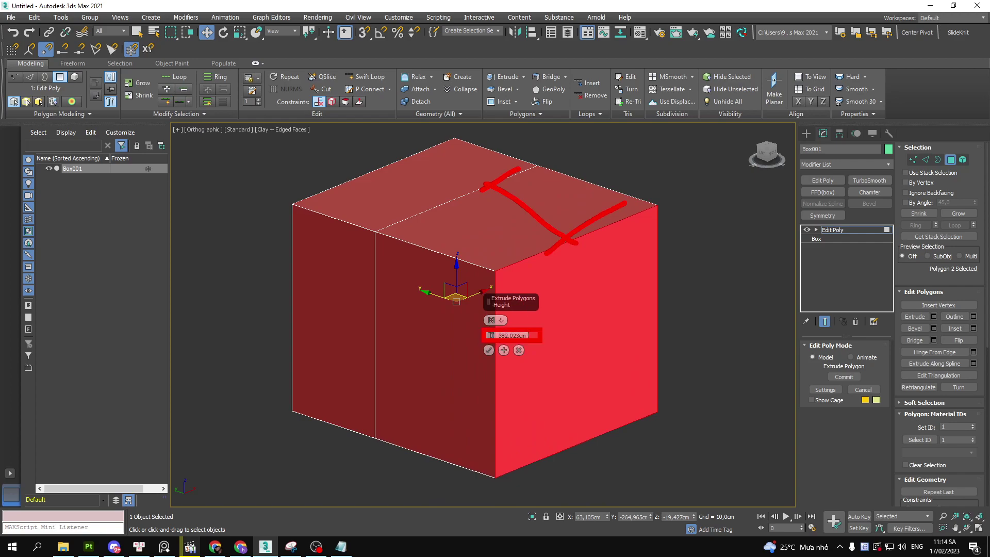
pyautogui.press('Escape')
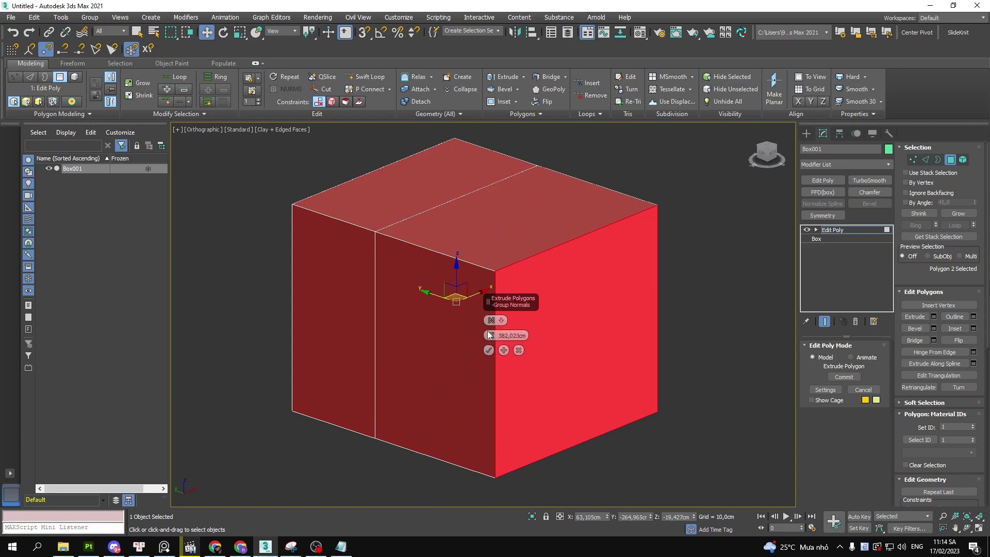
# Commit the 382,023 cm extrusion and switch to the Left view
pyautogui.click(489, 350)
pyautogui.press('l')
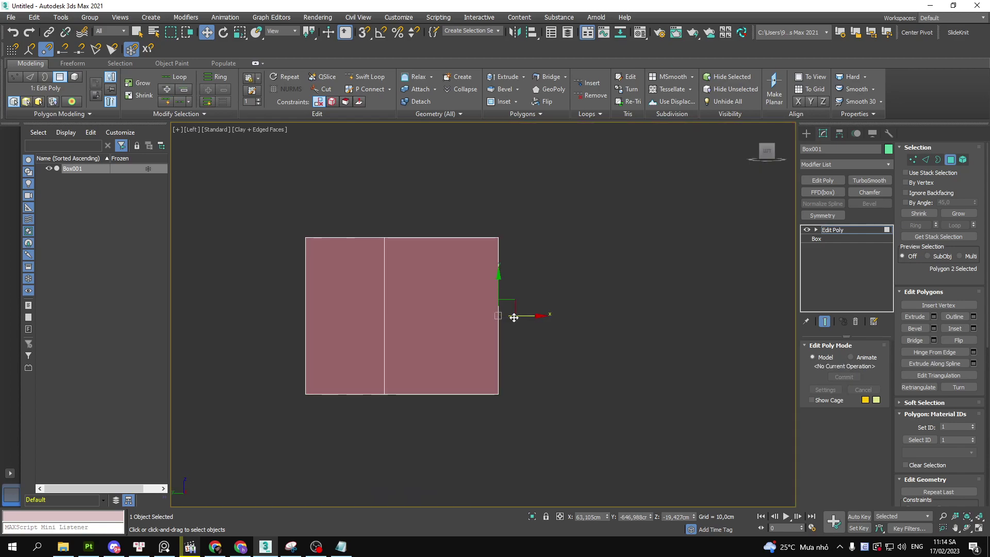
pyautogui.click(555, 282)
pyautogui.keyDown('alt'); pyautogui.moveTo(515, 258); pyautogui.dragTo(531, 288, button='middle'); pyautogui.keyUp('alt')
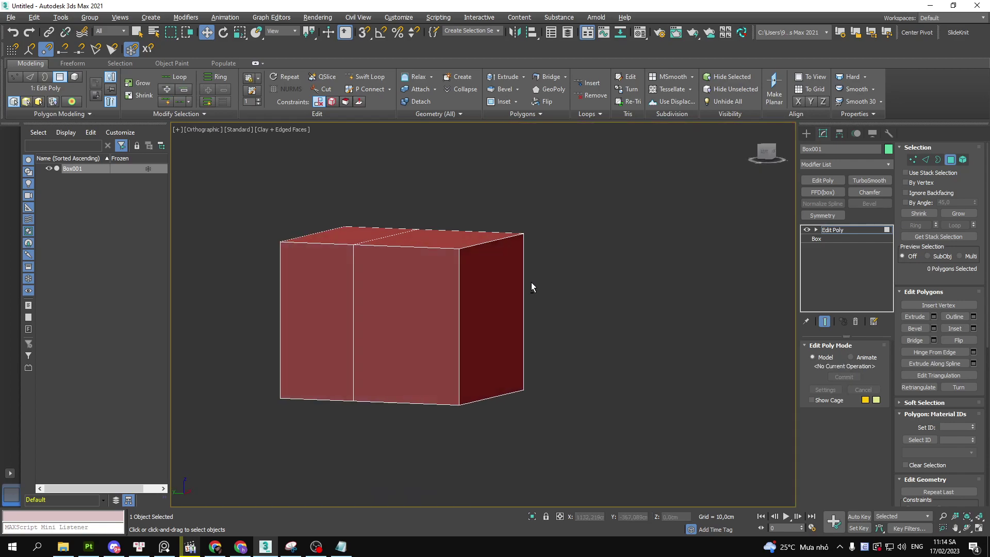
pyautogui.press('l')
pyautogui.scroll(-3, 505, 287)
# Move the four right-end vertices outward along X to lengthen the box
pyautogui.press('1')
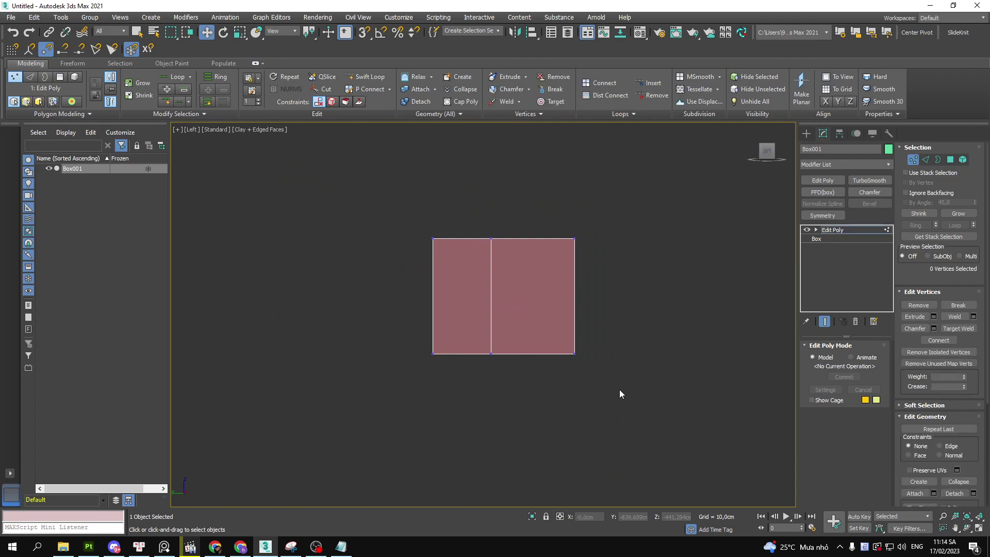
pyautogui.moveTo(572, 236); pyautogui.dragTo(573, 237)
pyautogui.scroll(3, 608, 309)
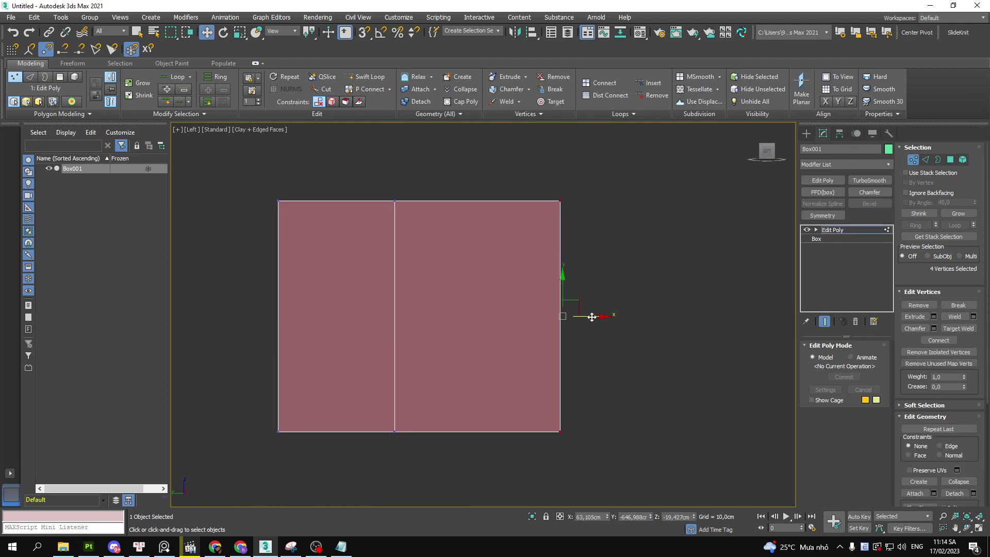
pyautogui.moveTo(590, 316)
pyautogui.mouseDown()
pyautogui.moveTo(519, 319)
pyautogui.moveTo(688, 322)
pyautogui.mouseUp()
pyautogui.scroll(-2, 600, 304)
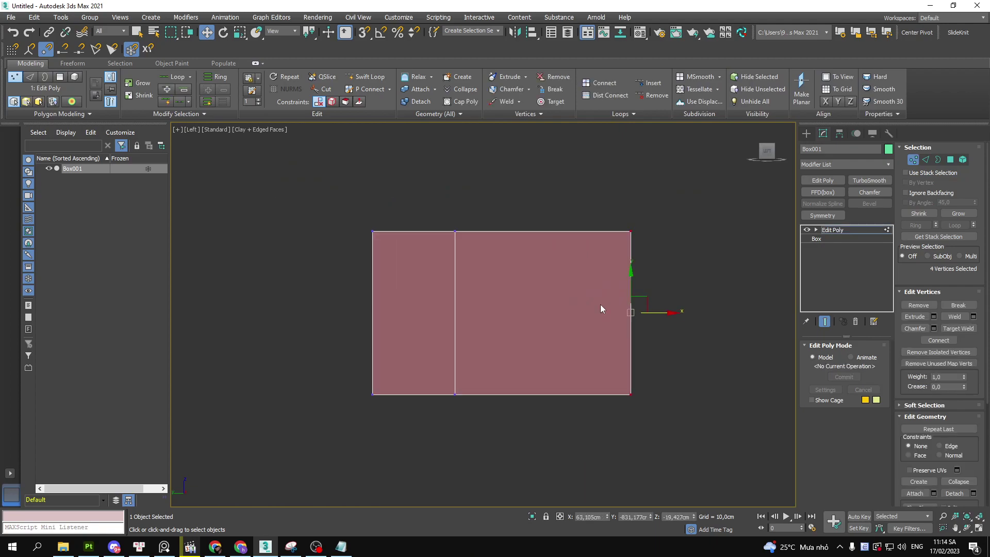
pyautogui.moveTo(600, 304)
pyautogui.mouseDown(button='middle')
pyautogui.moveTo(529, 258)
pyautogui.moveTo(482, 286)
pyautogui.moveTo(472, 197)
pyautogui.moveTo(497, 288)
pyautogui.mouseUp(button='middle')
pyautogui.press('1')
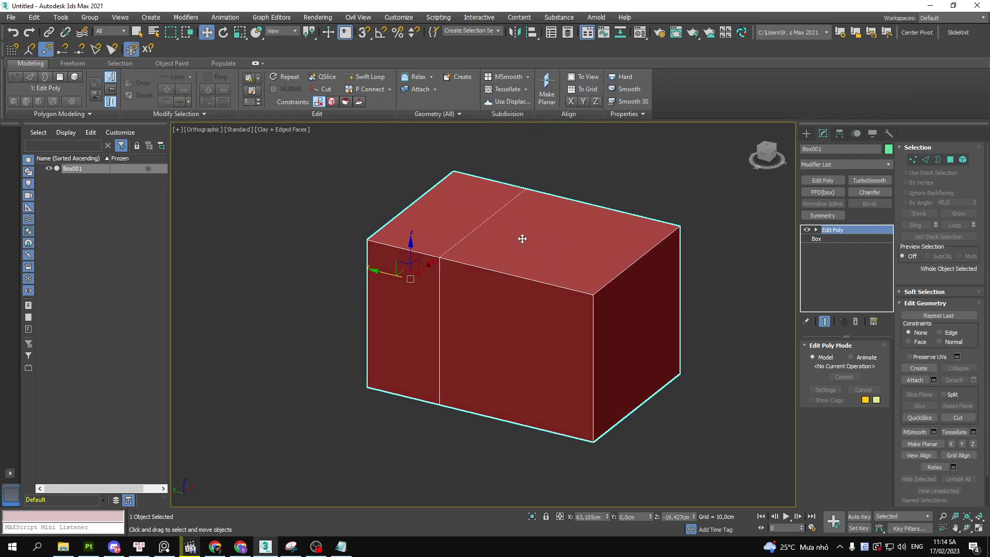
# Mark the box's faces with red number annotations and a line across the top
pyautogui.moveTo(567, 227); pyautogui.dragTo(560, 242)
pyautogui.moveTo(437, 194); pyautogui.dragTo(431, 202)
pyautogui.moveTo(402, 313); pyautogui.dragTo(408, 304)
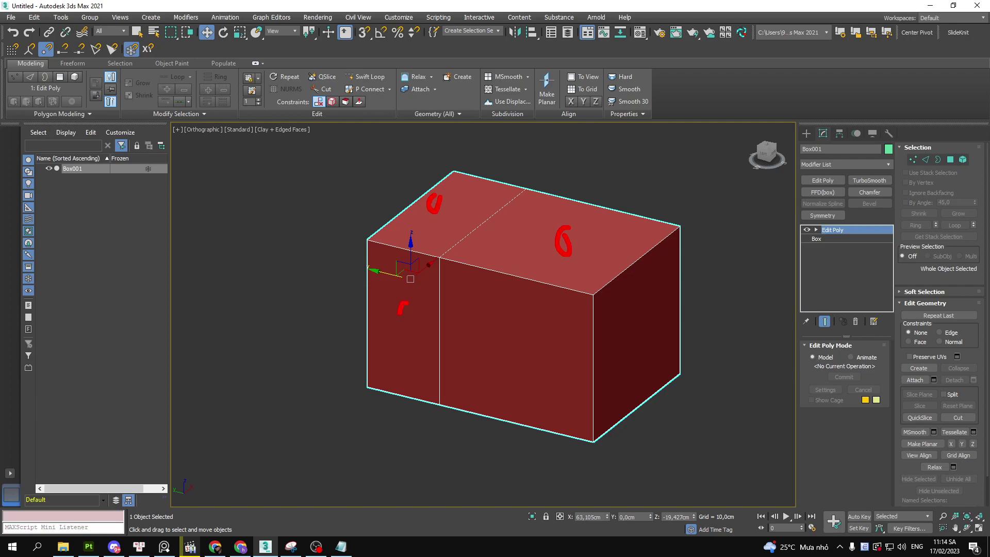
pyautogui.moveTo(538, 178); pyautogui.dragTo(426, 267)
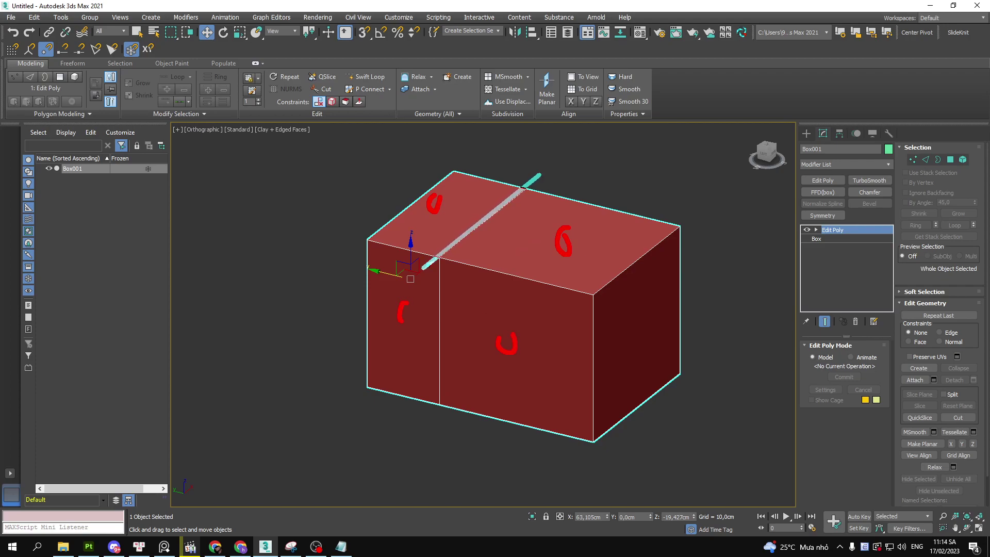
# Select the top and front faces and extrude them to 425,188 cm
pyautogui.press('4')
pyautogui.click(546, 254)
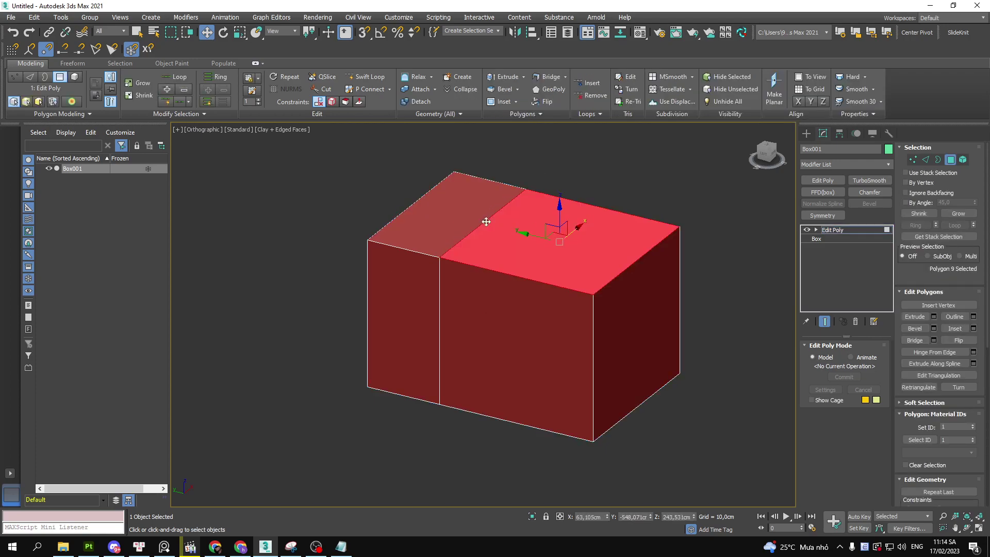
pyautogui.keyDown('ctrl'); pyautogui.click(483, 223); pyautogui.keyUp('ctrl')
pyautogui.keyDown('ctrl'); pyautogui.click(428, 287); pyautogui.keyUp('ctrl')
pyautogui.keyDown('ctrl'); pyautogui.click(499, 313); pyautogui.keyUp('ctrl')
pyautogui.moveTo(499, 312)
pyautogui.keyDown('alt'); pyautogui.mouseDown(button='middle')
pyautogui.moveTo(530, 303)
pyautogui.moveTo(495, 314)
pyautogui.mouseUp(button='middle'); pyautogui.keyUp('alt')
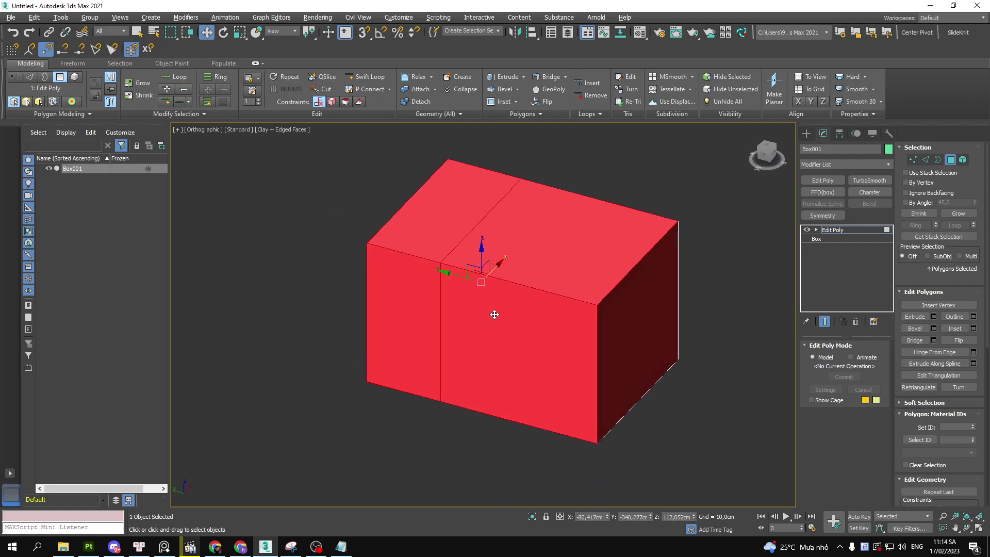
pyautogui.rightClick(494, 291)
pyautogui.click(406, 319)
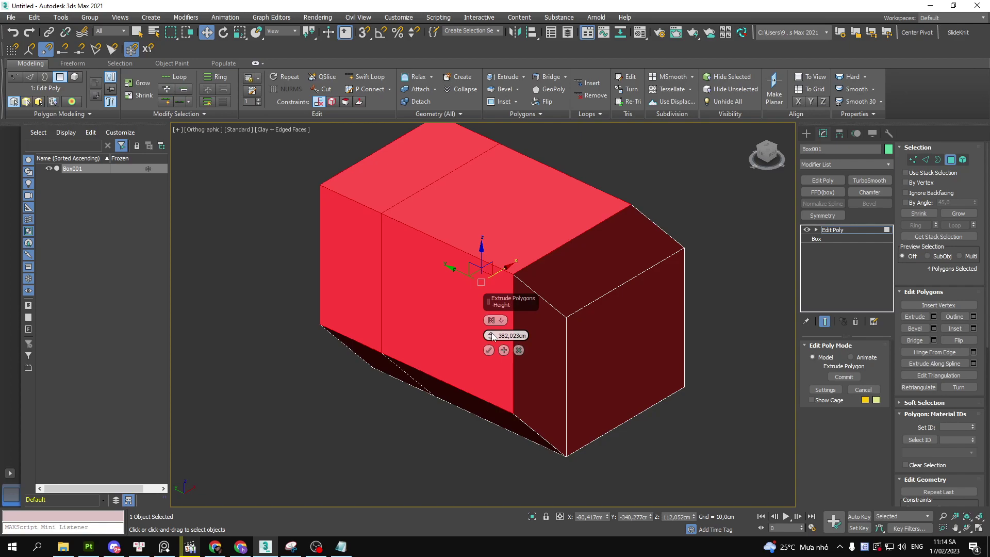
pyautogui.moveTo(491, 335); pyautogui.dragTo(515, 319)
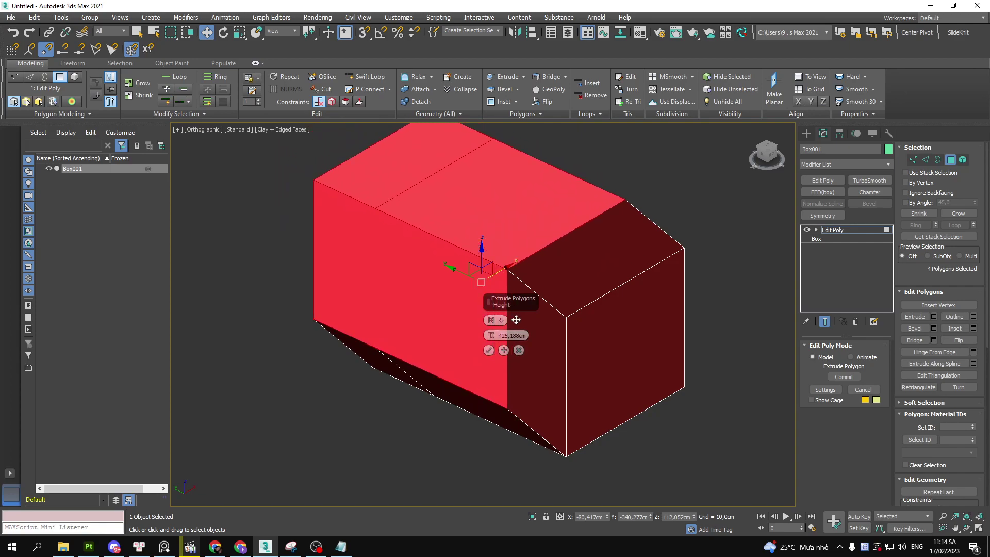
# Compare the Group and Local Normal extrusion types for the selected faces
pyautogui.click(502, 323)
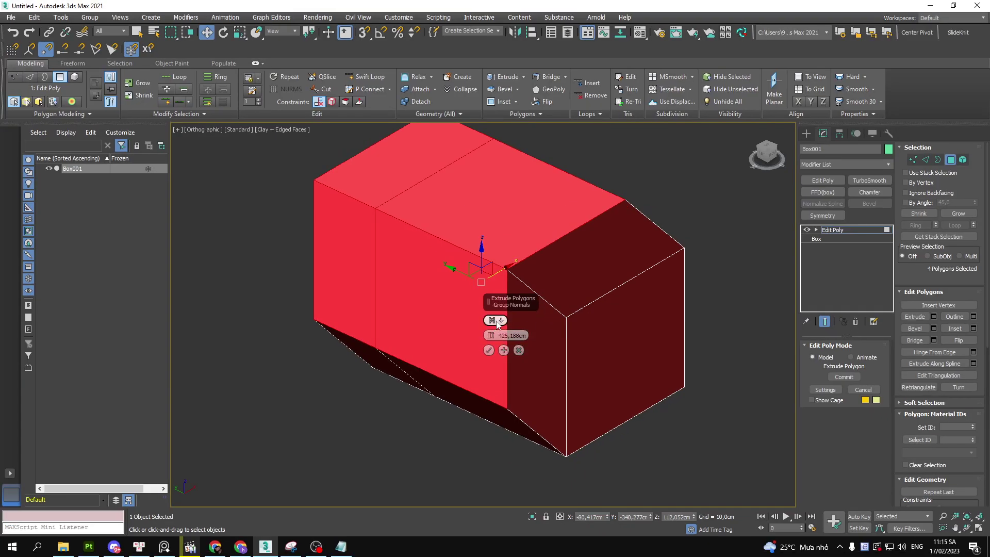
pyautogui.click(491, 321)
pyautogui.click(521, 326)
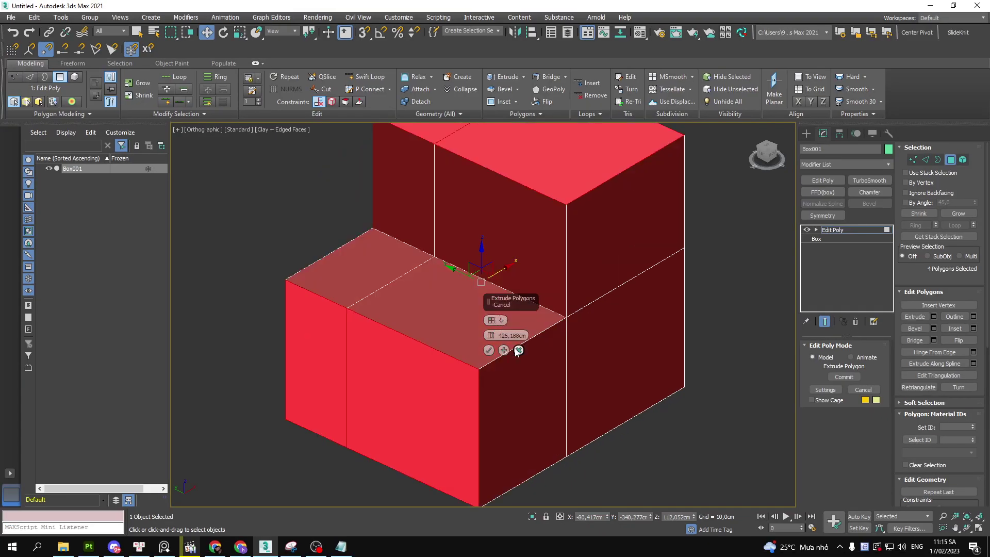
pyautogui.moveTo(533, 333)
pyautogui.keyDown('alt'); pyautogui.mouseDown(button='middle')
pyautogui.moveTo(593, 309)
pyautogui.moveTo(518, 334)
pyautogui.moveTo(613, 292)
pyautogui.mouseUp(button='middle'); pyautogui.keyUp('alt')
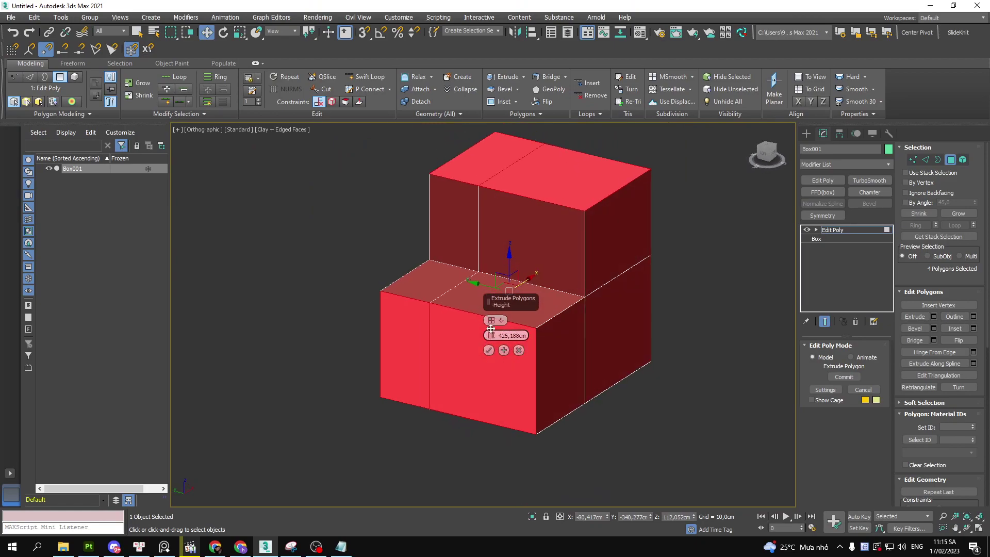
pyautogui.click(493, 320)
pyautogui.click(513, 339)
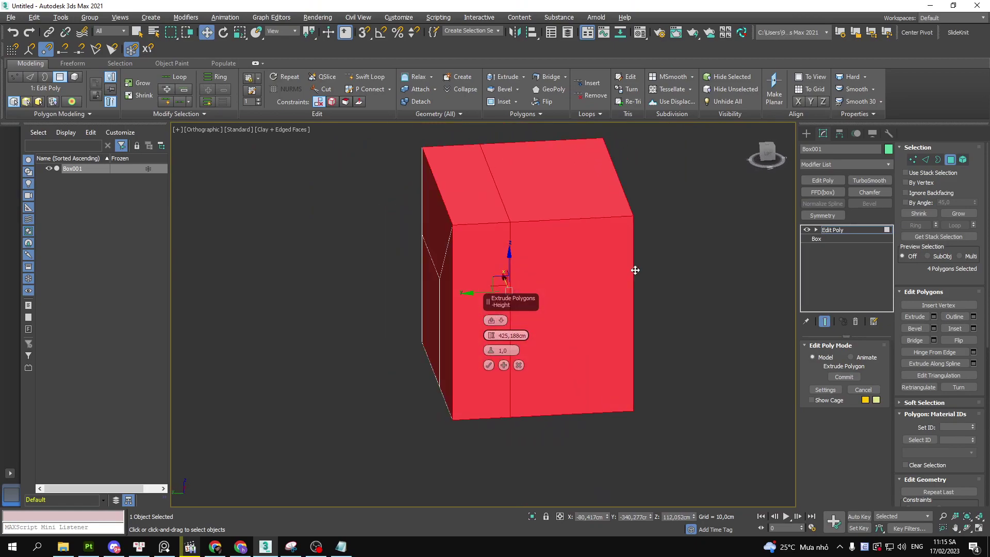
pyautogui.click(500, 320)
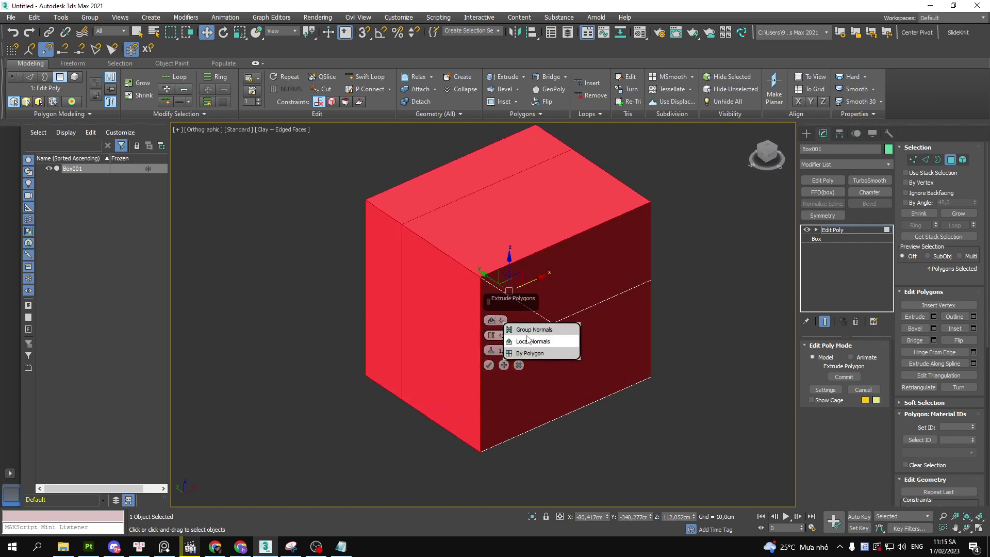
# Try Group, then By Polygon extrusion, and commit the extrusion
pyautogui.click(523, 329)
pyautogui.moveTo(568, 283)
pyautogui.keyDown('alt'); pyautogui.mouseDown(button='middle')
pyautogui.moveTo(643, 256)
pyautogui.moveTo(506, 325)
pyautogui.moveTo(619, 272)
pyautogui.moveTo(670, 265)
pyautogui.moveTo(575, 279)
pyautogui.mouseUp(button='middle'); pyautogui.keyUp('alt')
pyautogui.click(506, 324)
pyautogui.click(518, 349)
pyautogui.click(489, 350)
# Shift the lower front face and the small left block's front face sideways
pyautogui.keyDown('alt'); pyautogui.moveTo(474, 317); pyautogui.dragTo(464, 368, button='middle'); pyautogui.keyUp('alt')
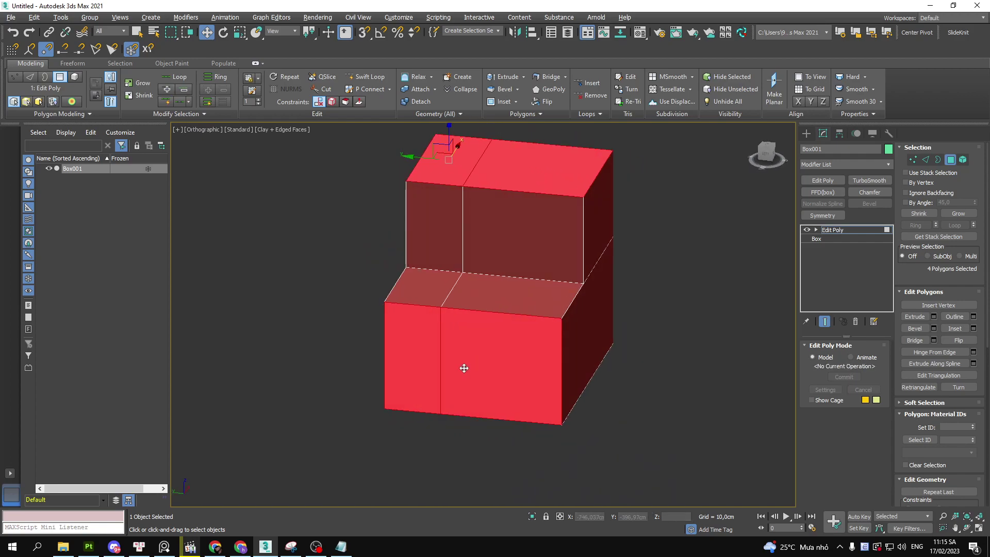
pyautogui.click(494, 345)
pyautogui.moveTo(466, 363); pyautogui.dragTo(526, 363)
pyautogui.keyDown('alt'); pyautogui.moveTo(526, 363); pyautogui.dragTo(424, 347, button='middle'); pyautogui.keyUp('alt')
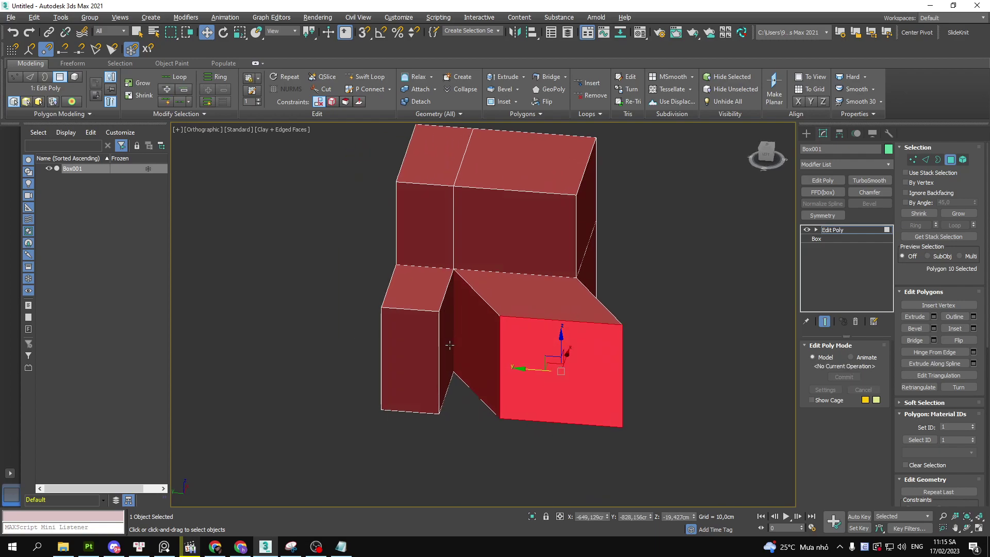
pyautogui.click(420, 348)
pyautogui.moveTo(421, 348); pyautogui.dragTo(378, 345)
# Undo the face moves and extrusion steps back to the slanted-end shape
pyautogui.keyDown('alt'); pyautogui.moveTo(377, 345); pyautogui.dragTo(409, 327, button='middle'); pyautogui.keyUp('alt')
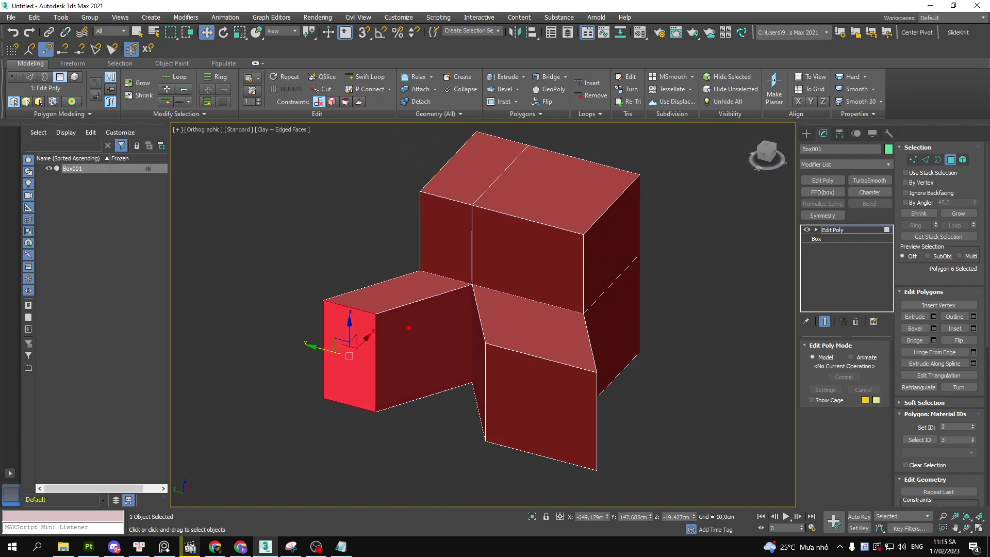
pyautogui.moveTo(472, 280); pyautogui.dragTo(471, 400)
pyautogui.moveTo(521, 300); pyautogui.dragTo(490, 324, button='middle')
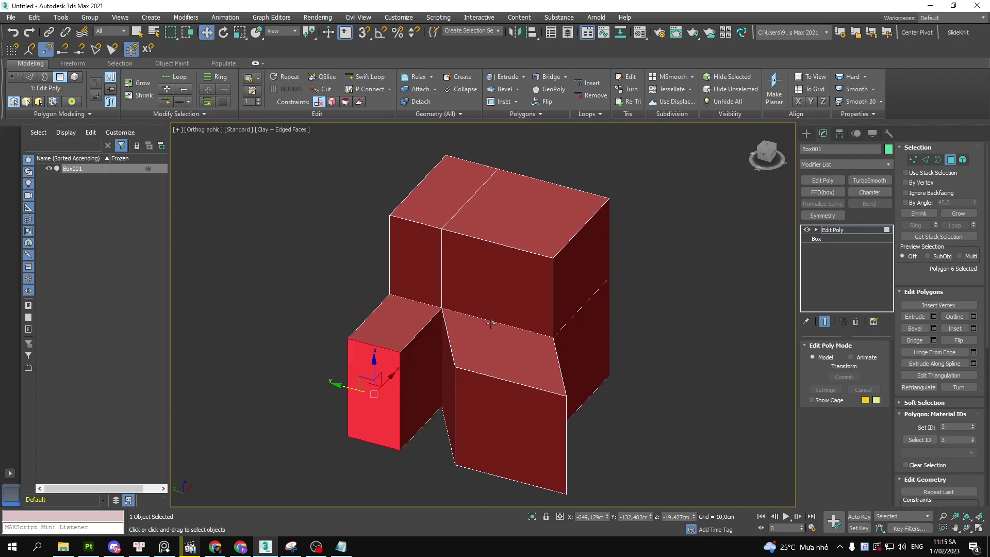
pyautogui.hotkey('ctrl', 'z')
pyautogui.hotkey('ctrl', 'z')
pyautogui.hotkey('ctrl', 'z')
pyautogui.hotkey('ctrl', 'z')
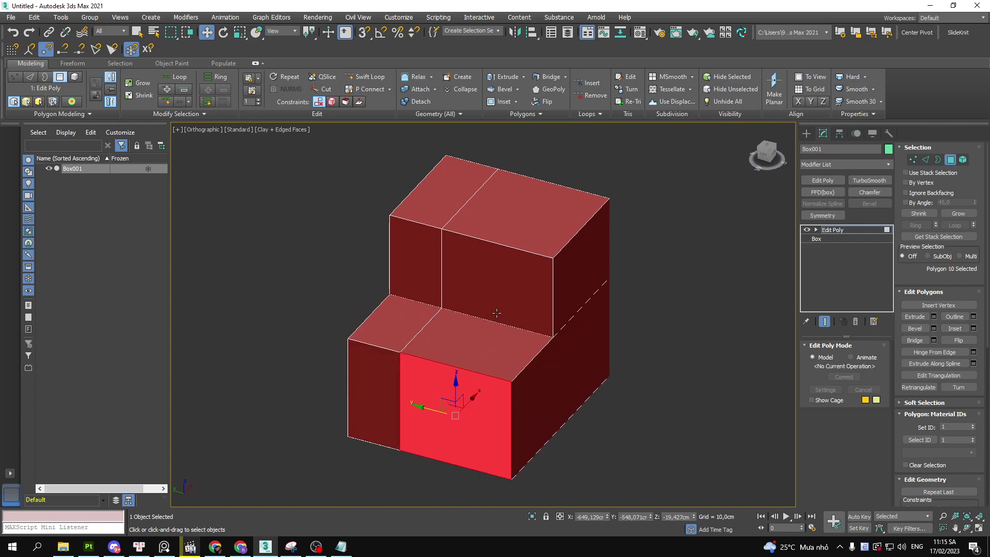
pyautogui.hotkey('ctrl', 'z')
pyautogui.hotkey('ctrl', 'z')
pyautogui.hotkey('ctrl', 'z')
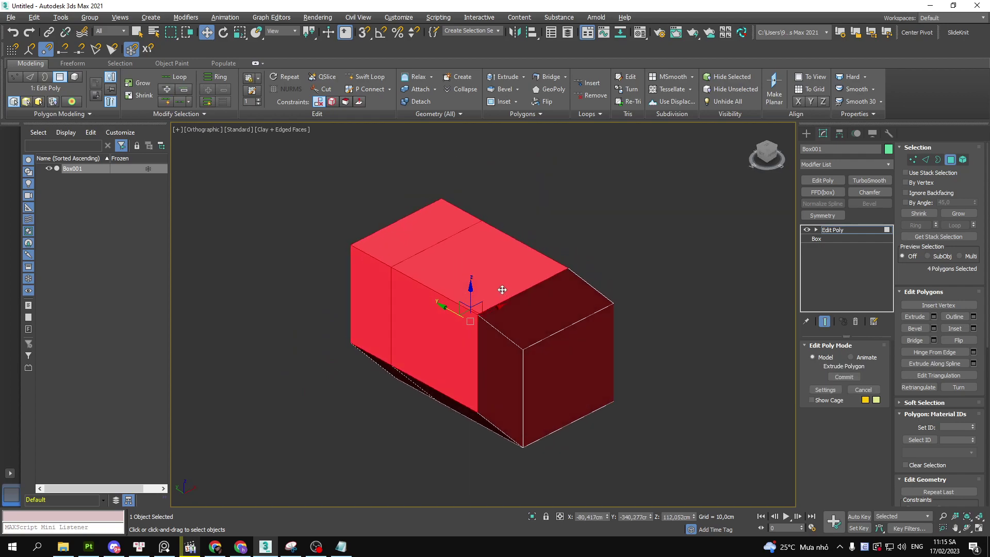
pyautogui.hotkey('ctrl', 'z')
# Step through undo and redo to restore the extruded box shape
pyautogui.hotkey('ctrl', 'z')
pyautogui.hotkey('ctrl', 'z')
pyautogui.hotkey('ctrl', 'z')
pyautogui.hotkey('ctrl', 'z')
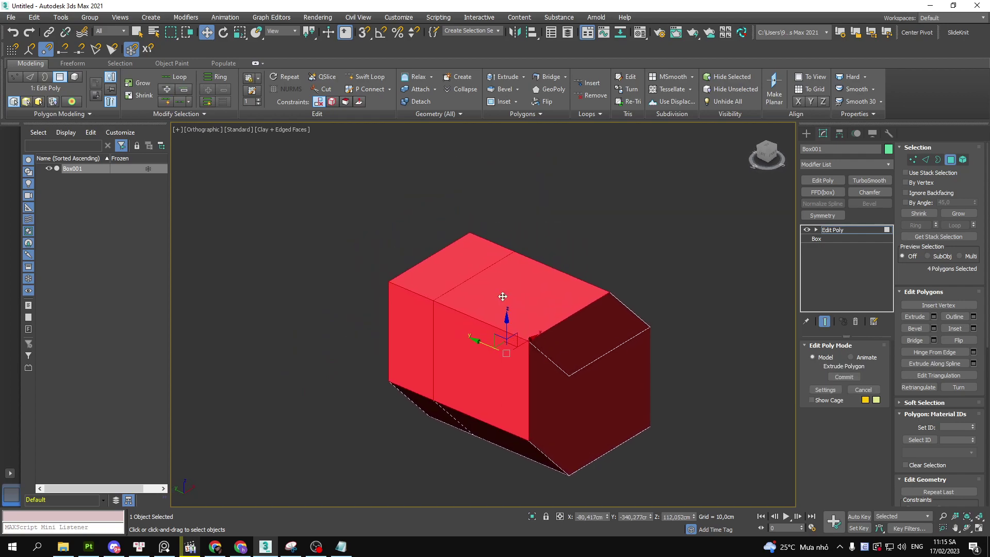
pyautogui.hotkey('ctrl', 'z')
pyautogui.hotkey('ctrl', 'y')
pyautogui.hotkey('ctrl', 'y')
pyautogui.hotkey('ctrl', 'y')
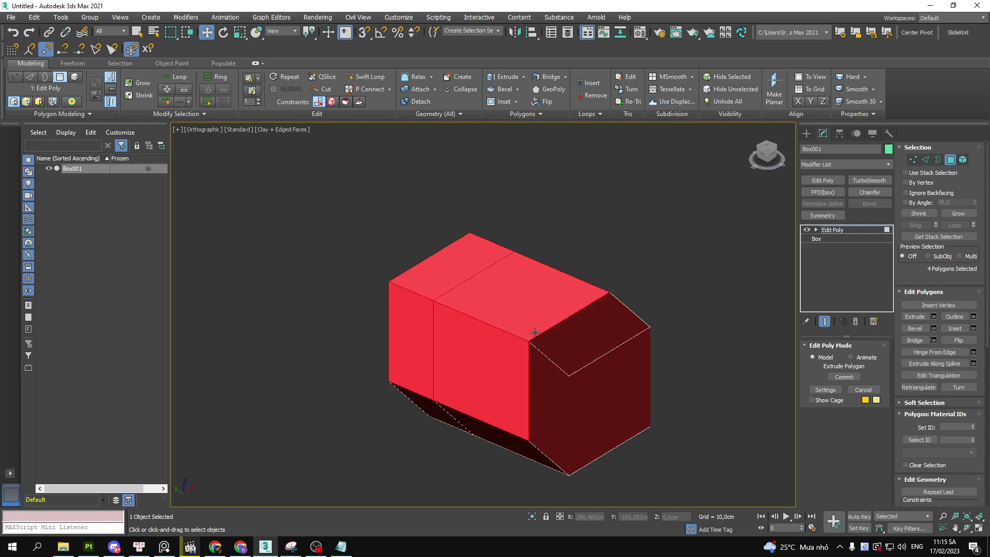
pyautogui.rightClick(524, 298)
pyautogui.moveTo(533, 275); pyautogui.dragTo(555, 245, button='middle')
pyautogui.scroll(3, 556, 246)
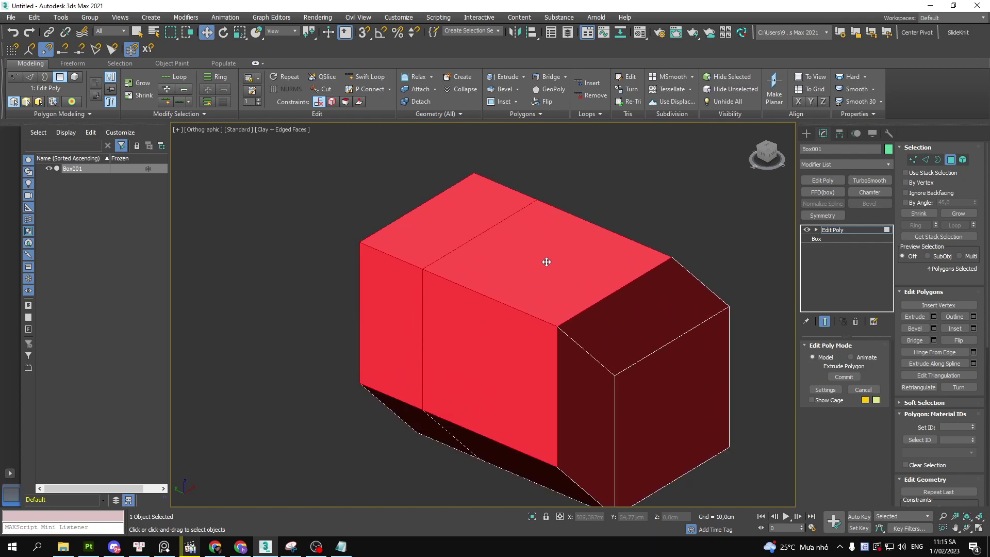
pyautogui.scroll(-3, 482, 227)
pyautogui.rightClick(539, 218)
pyautogui.press('Escape')
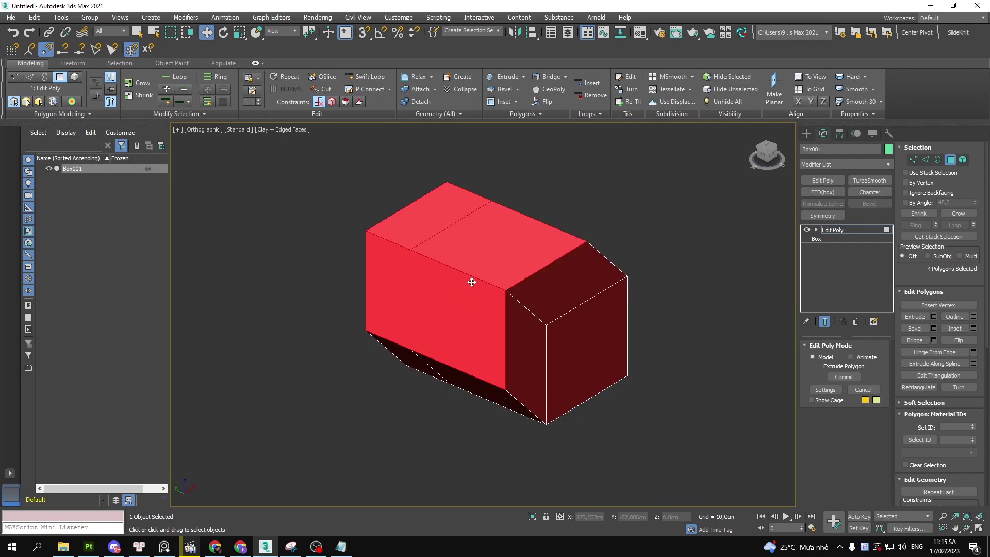
pyautogui.moveTo(577, 292); pyautogui.dragTo(568, 304, button='middle')
pyautogui.hotkey('ctrl', 'z')
pyautogui.hotkey('ctrl', 'z')
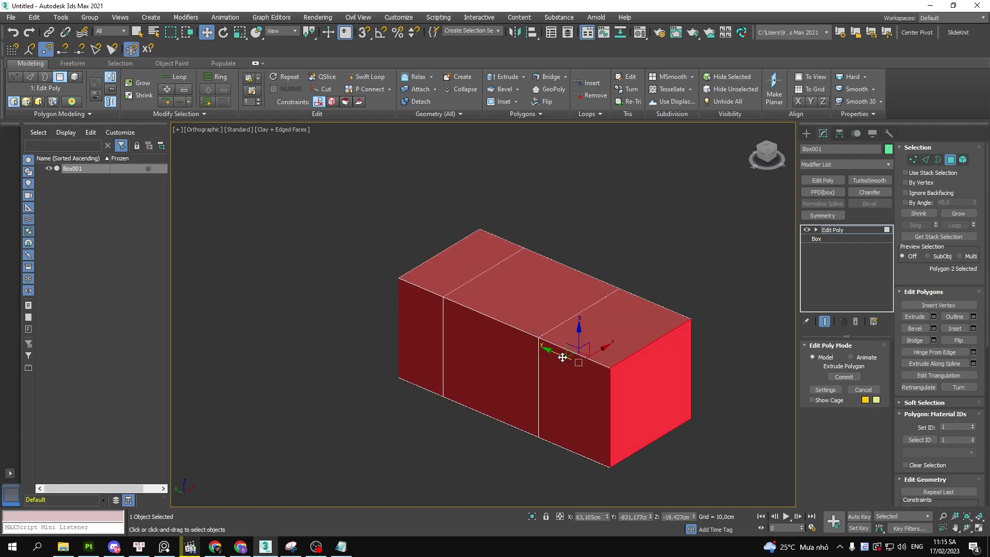
pyautogui.hotkey('ctrl', 'z')
pyautogui.hotkey('ctrl', 'z')
pyautogui.hotkey('ctrl', 'z')
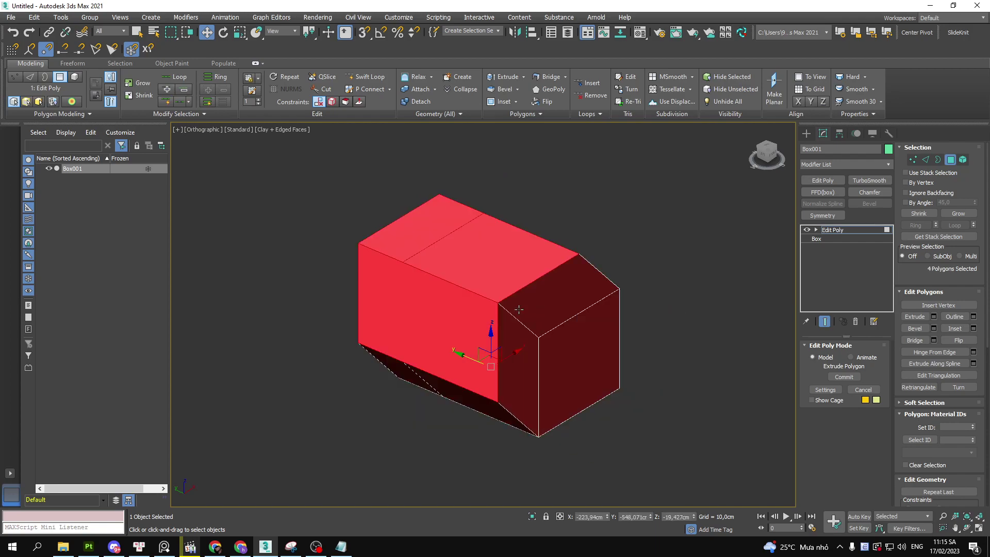
# Extrude the four end polygons at 425,188 cm and commit it
pyautogui.rightClick(496, 249)
pyautogui.rightClick(456, 265)
pyautogui.click(365, 293)
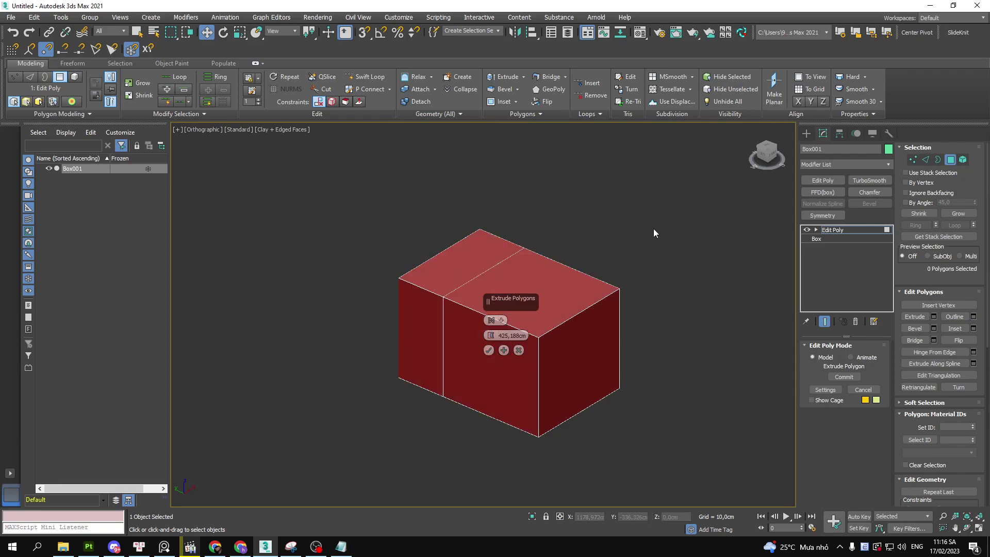
pyautogui.click(432, 275)
pyautogui.click(422, 321)
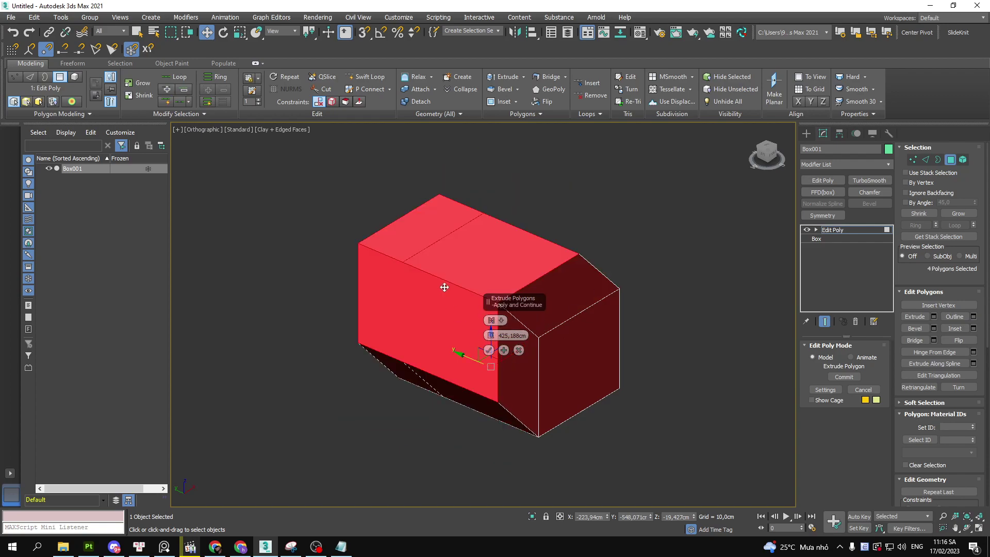
pyautogui.rightClick(454, 255)
pyautogui.click(364, 280)
pyautogui.click(489, 351)
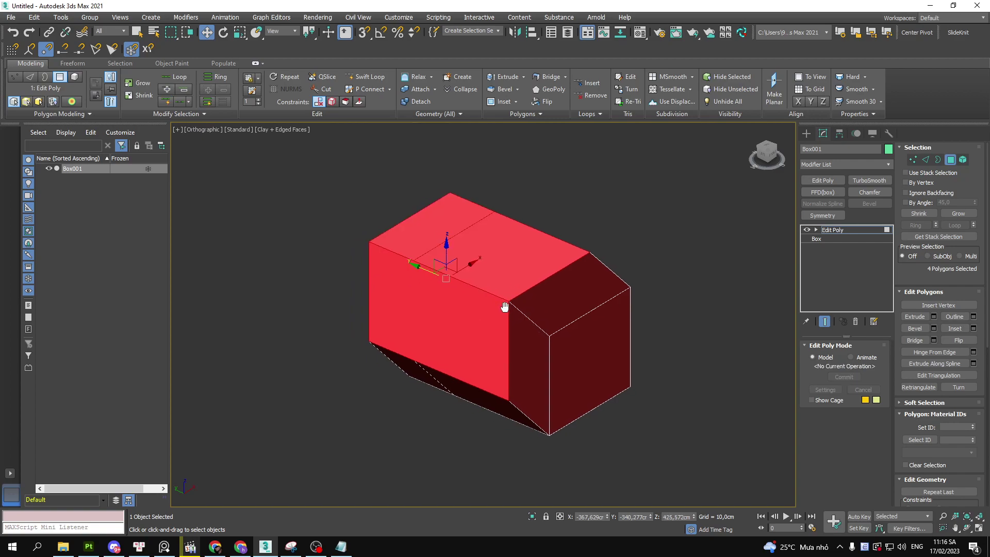
# Select the box's front face and bring the Notepad notes to the front
pyautogui.keyDown('alt'); pyautogui.moveTo(505, 305); pyautogui.dragTo(512, 305, button='middle'); pyautogui.keyUp('alt')
pyautogui.click(601, 307)
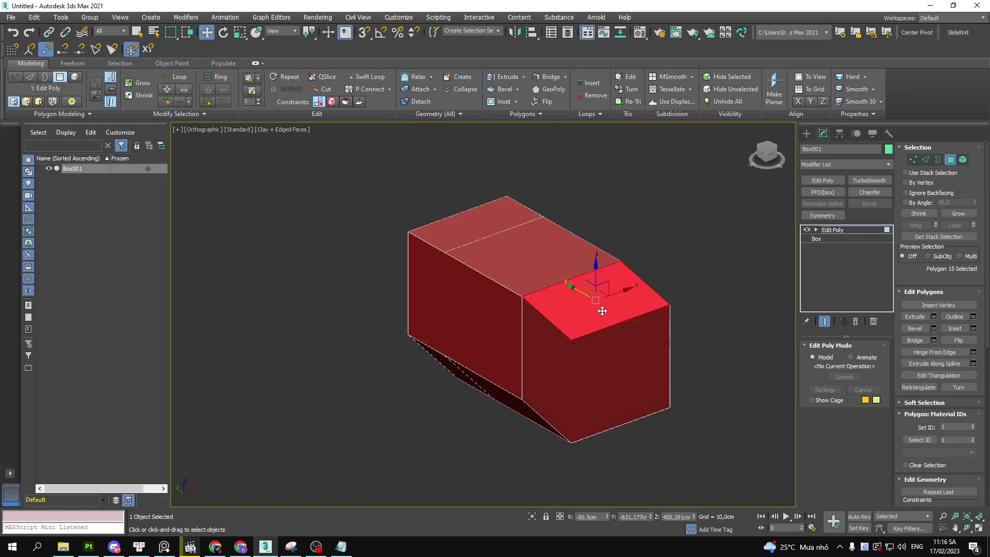
pyautogui.click(549, 364)
pyautogui.keyDown('alt'); pyautogui.moveTo(548, 365); pyautogui.dragTo(539, 392, button='middle'); pyautogui.keyUp('alt')
pyautogui.click(466, 300)
pyautogui.scroll(2, 466, 300)
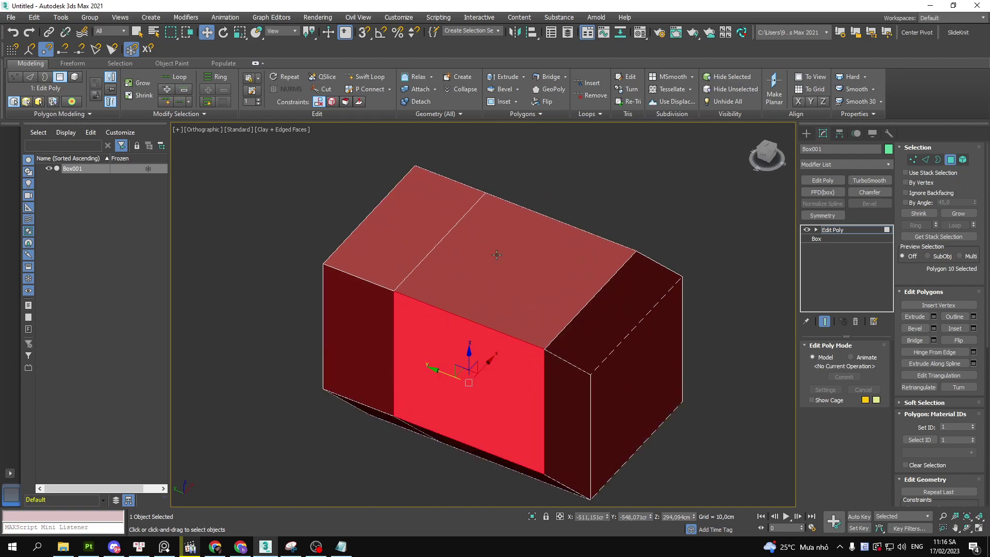
pyautogui.scroll(2, 284, 456)
pyautogui.click(341, 545)
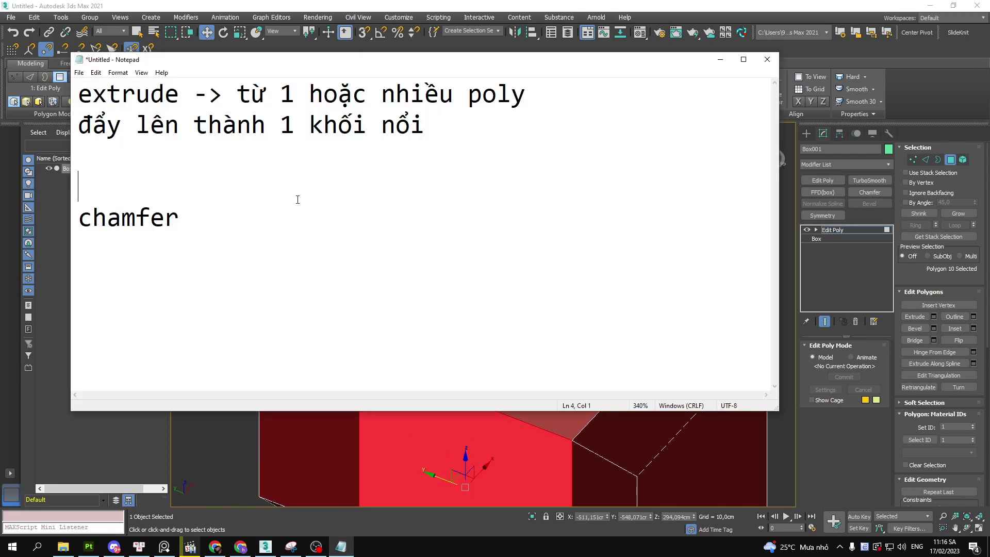
# Add a BEVEl heading on a new line above the chamfer note
pyautogui.moveTo(439, 129); pyautogui.dragTo(82, 92)
pyautogui.click(506, 150)
pyautogui.press('Return')
pyautogui.press('Return')
pyautogui.write('BEVEl')
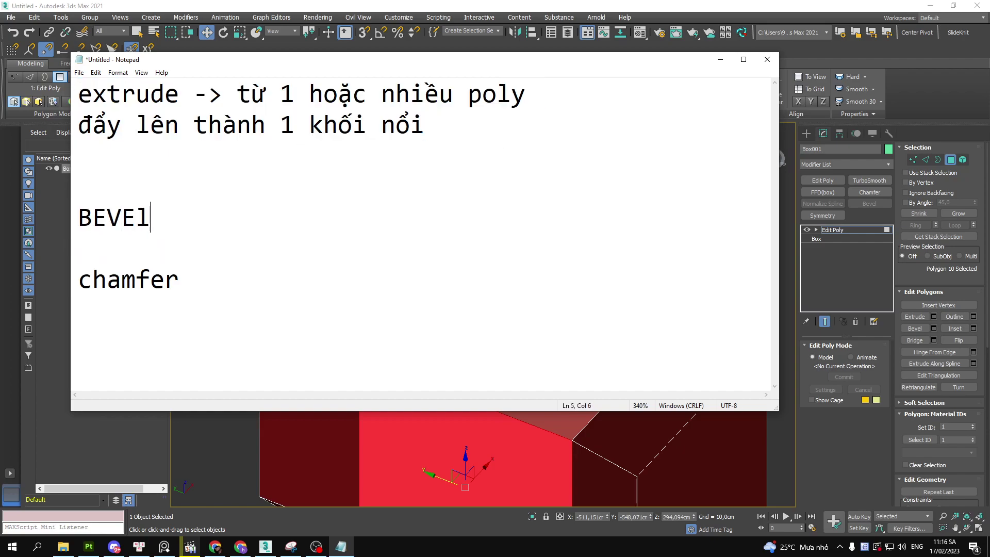
pyautogui.press('Return')
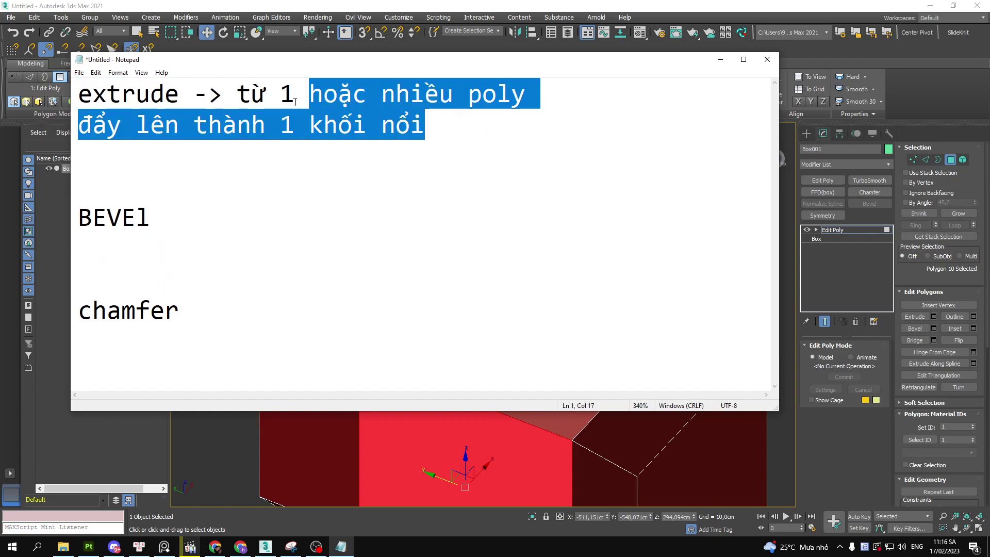
# Copy the extrude description under BEVEl and append 'scale bề mặt được extrude'
pyautogui.moveTo(424, 124); pyautogui.dragTo(237, 94)
pyautogui.hotkey('ctrl', 'c')
pyautogui.click(79, 248)
pyautogui.hotkey('ctrl', 'v')
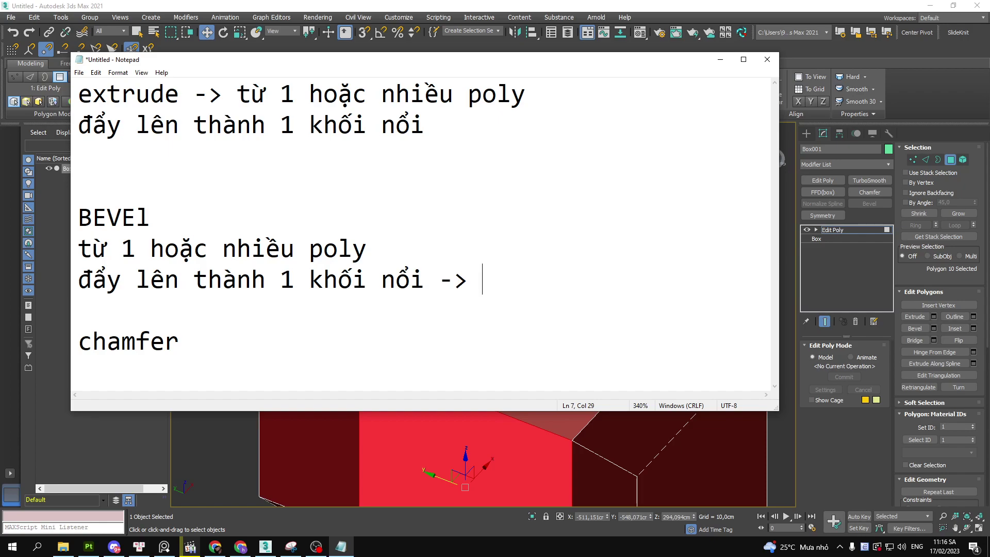
pyautogui.write('sca')
pyautogui.write('le mawtj dduwocj')
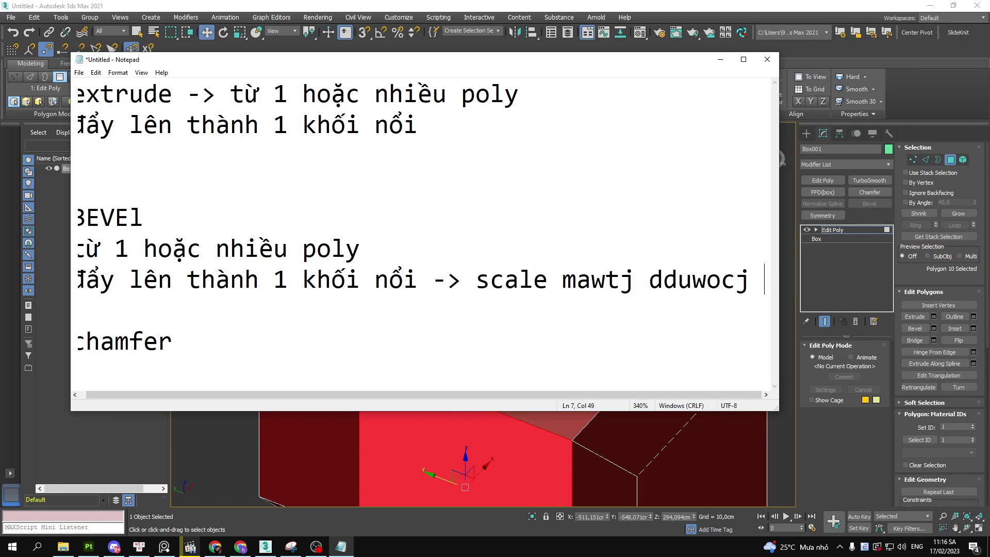
pyautogui.press('BackSpace')
pyautogui.press('BackSpace')
pyautogui.press('BackSpace')
pyautogui.press('BackSpace')
pyautogui.press('BackSpace')
pyautogui.press('BackSpace')
pyautogui.write('be')
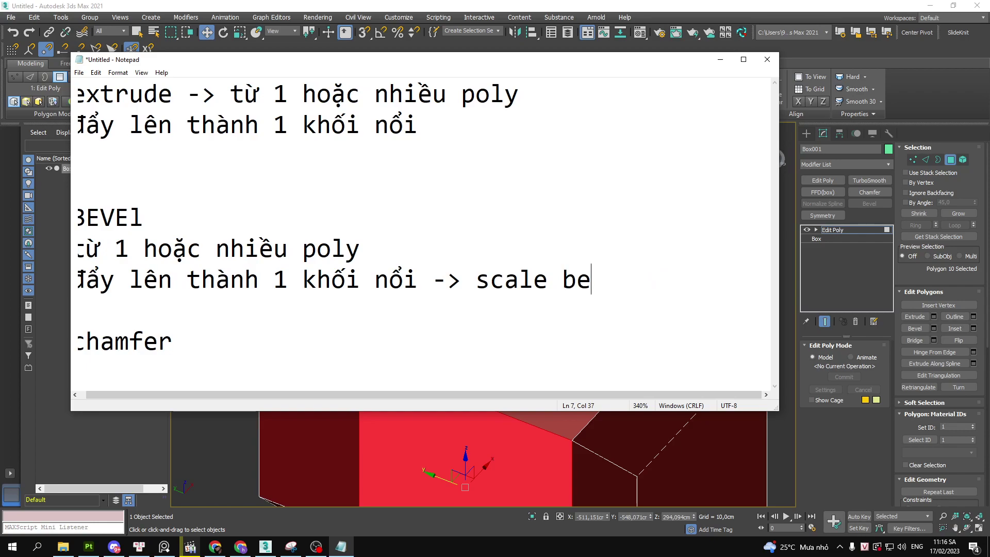
pyautogui.write('ề mặt đươc')
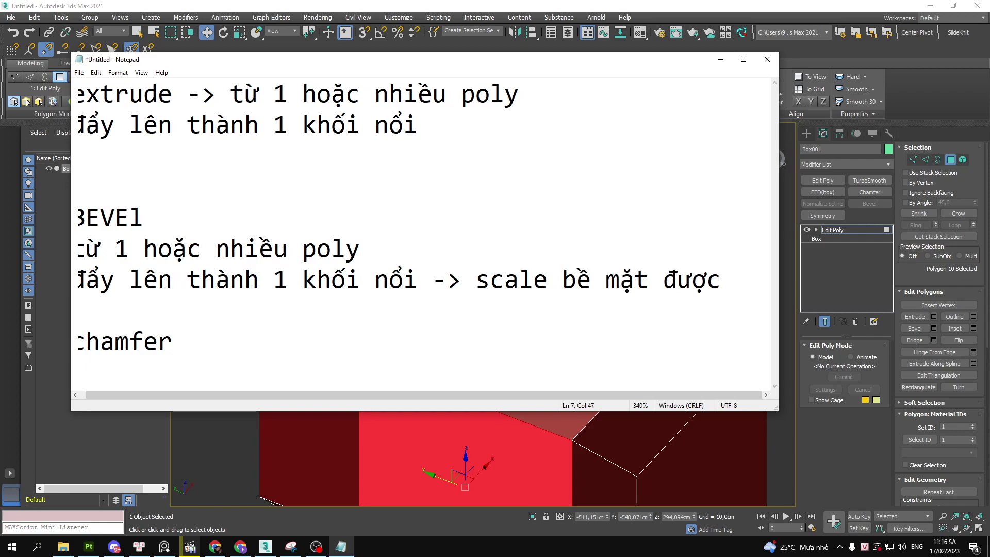
pyautogui.write('extrude')
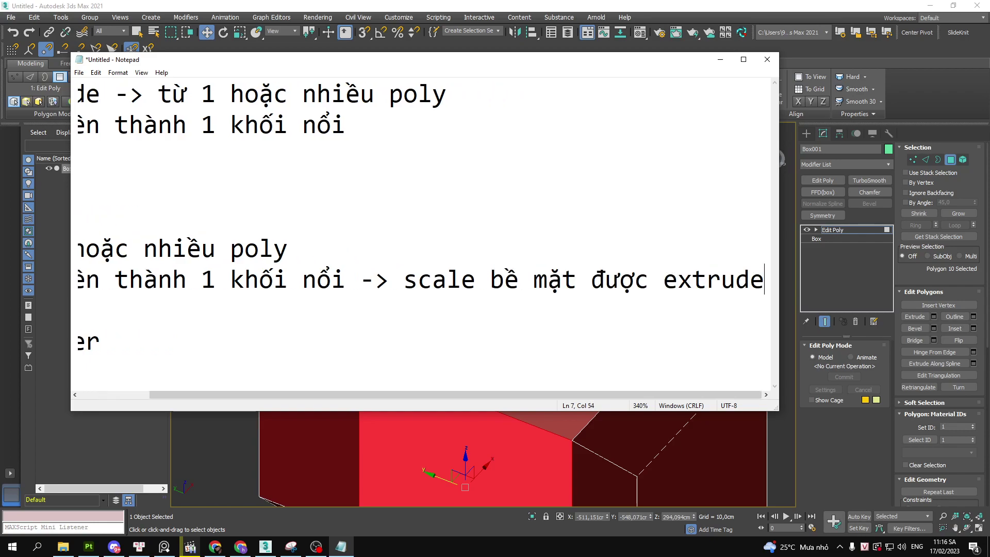
pyautogui.keyDown('ctrl'); pyautogui.scroll(-5, 331, 219); pyautogui.keyUp('ctrl')
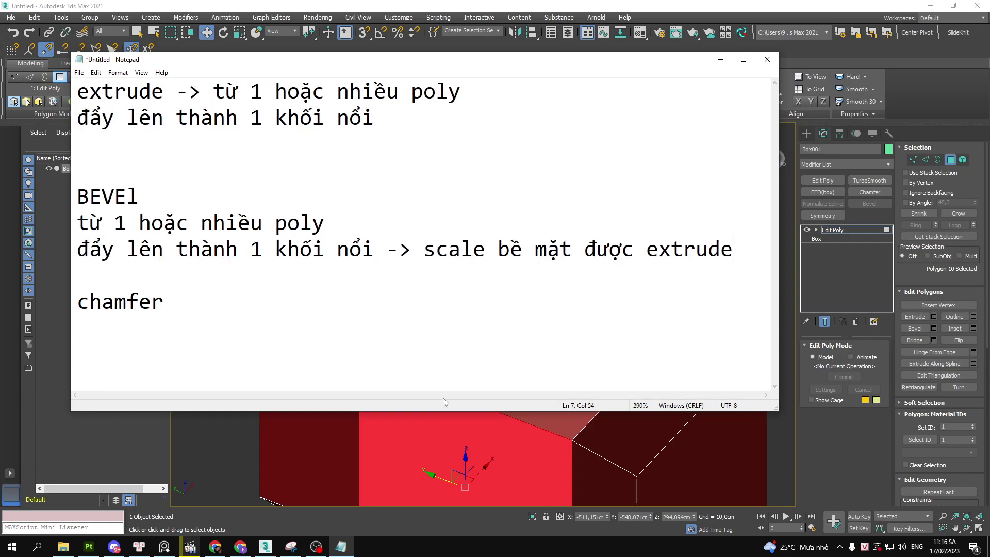
pyautogui.click(852, 434)
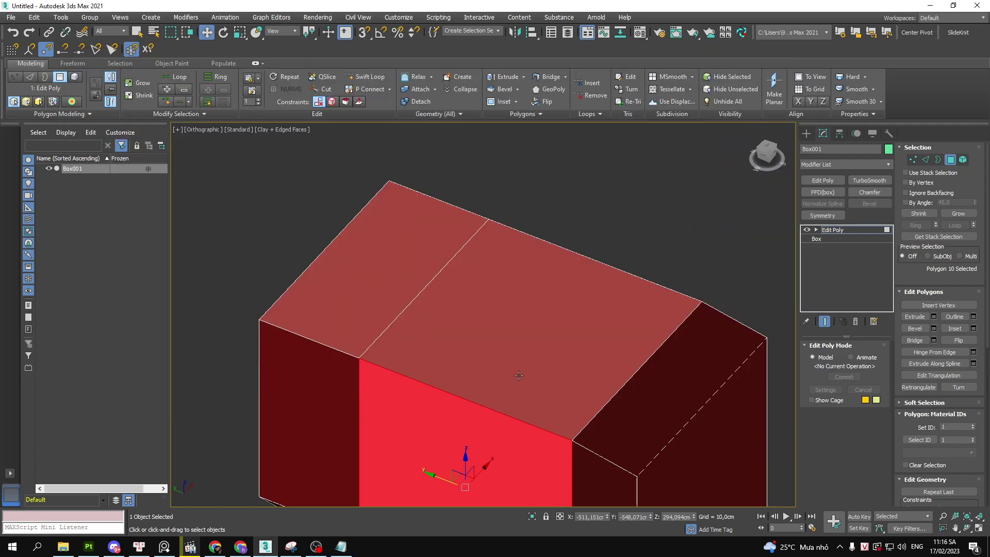
# Select the box's two top polygons and trial an extrude, then cancel it
pyautogui.scroll(-5, 519, 375)
pyautogui.moveTo(493, 283)
pyautogui.keyDown('alt'); pyautogui.mouseDown(button='middle')
pyautogui.moveTo(576, 255)
pyautogui.moveTo(500, 250)
pyautogui.moveTo(464, 268)
pyautogui.moveTo(510, 330)
pyautogui.mouseUp(button='middle'); pyautogui.keyUp('alt')
pyautogui.scroll(3, 464, 268)
pyautogui.click(510, 330)
pyautogui.keyDown('ctrl'); pyautogui.click(483, 266); pyautogui.keyUp('ctrl')
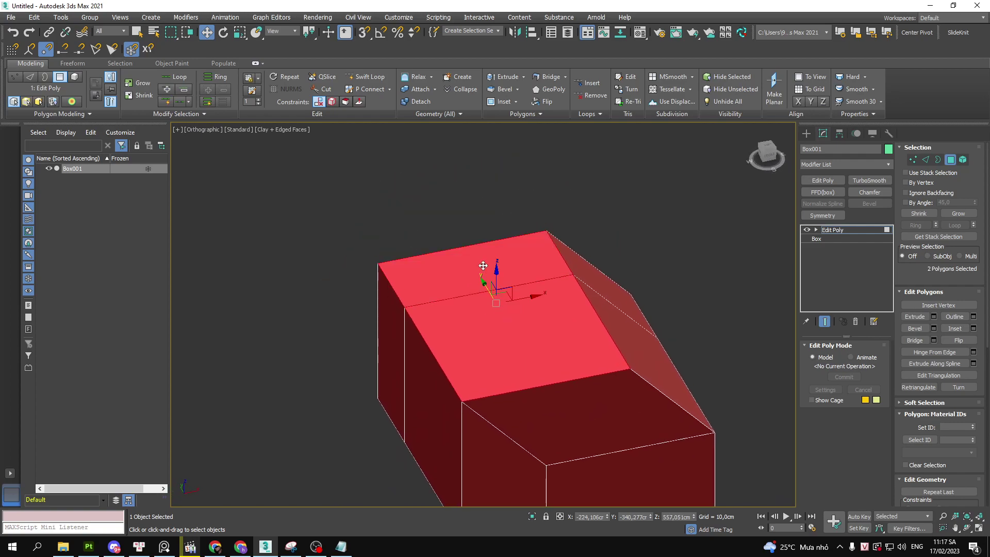
pyautogui.keyDown('alt'); pyautogui.moveTo(483, 265); pyautogui.dragTo(520, 263, button='middle'); pyautogui.keyUp('alt')
pyautogui.rightClick(521, 263)
pyautogui.click(447, 289)
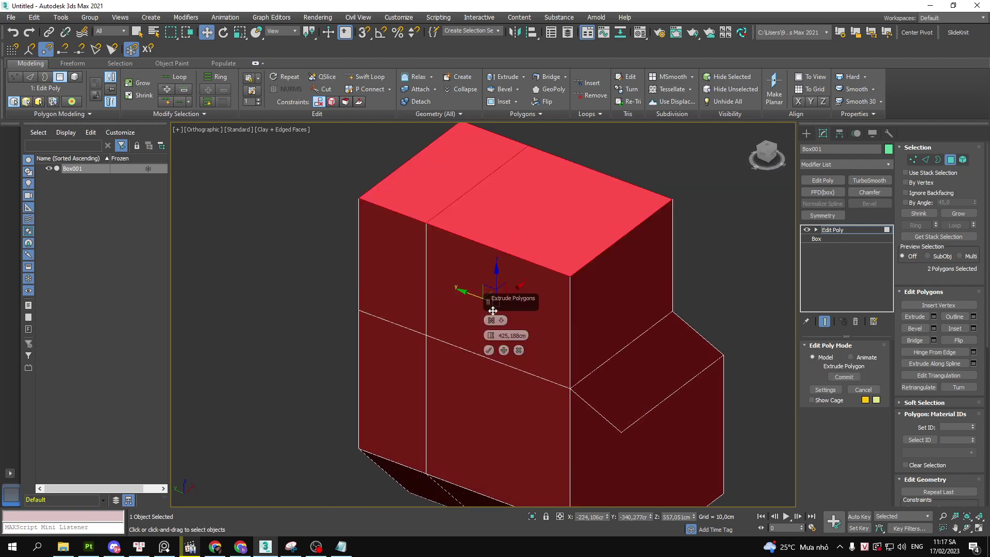
pyautogui.moveTo(508, 335)
pyautogui.mouseDown()
pyautogui.moveTo(520, 352)
pyautogui.moveTo(520, 340)
pyautogui.mouseUp()
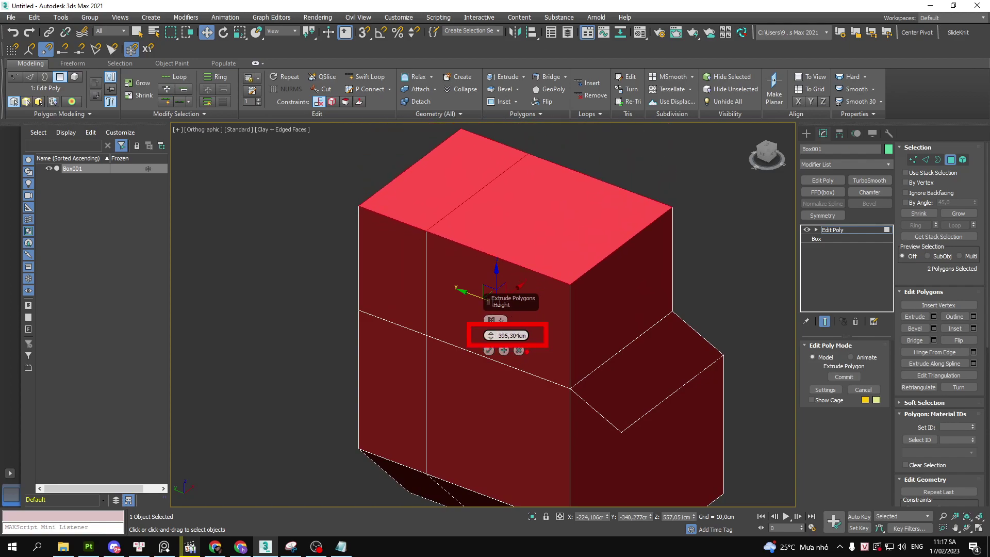
pyautogui.click(519, 351)
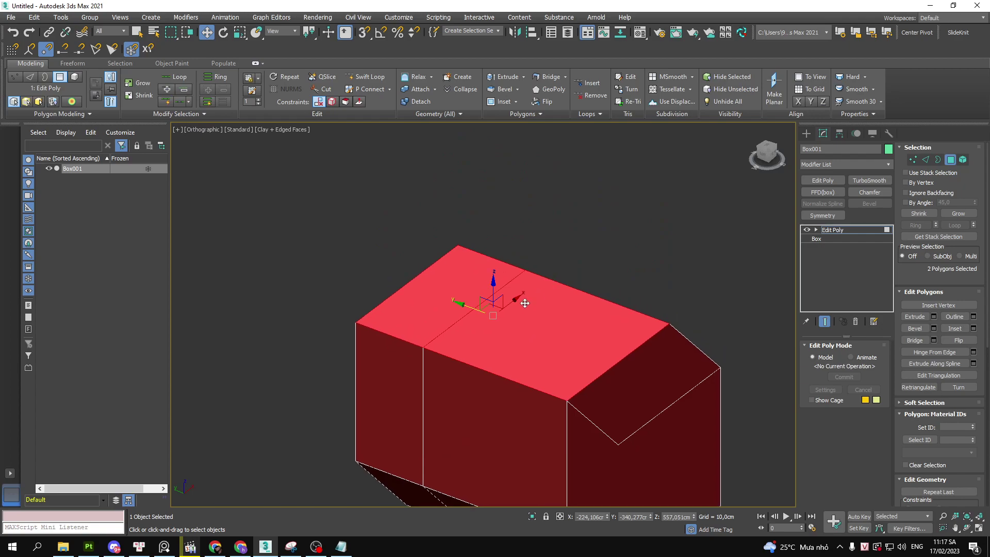
# Bevel the two top polygons upward with a Height of about 330,382 cm
pyautogui.rightClick(512, 308)
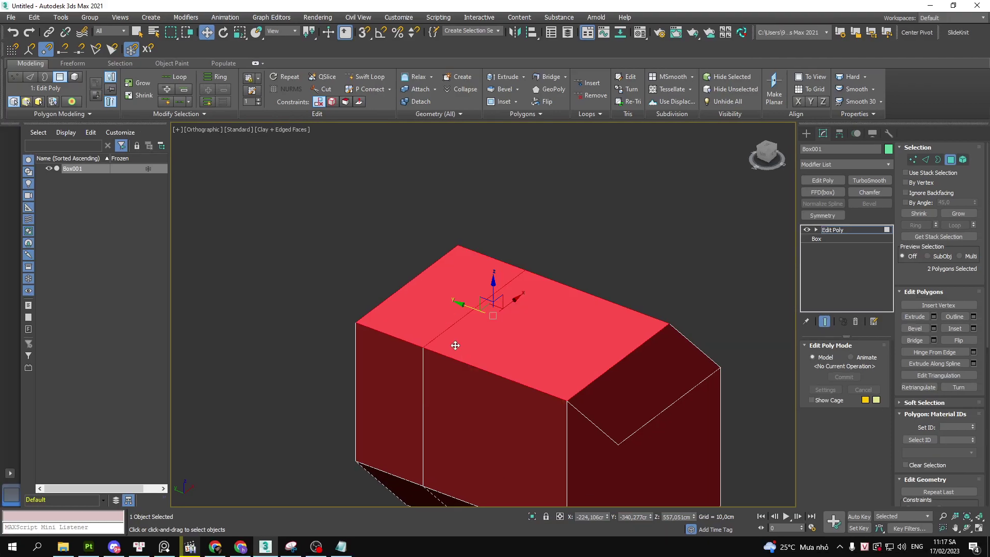
pyautogui.rightClick(499, 292)
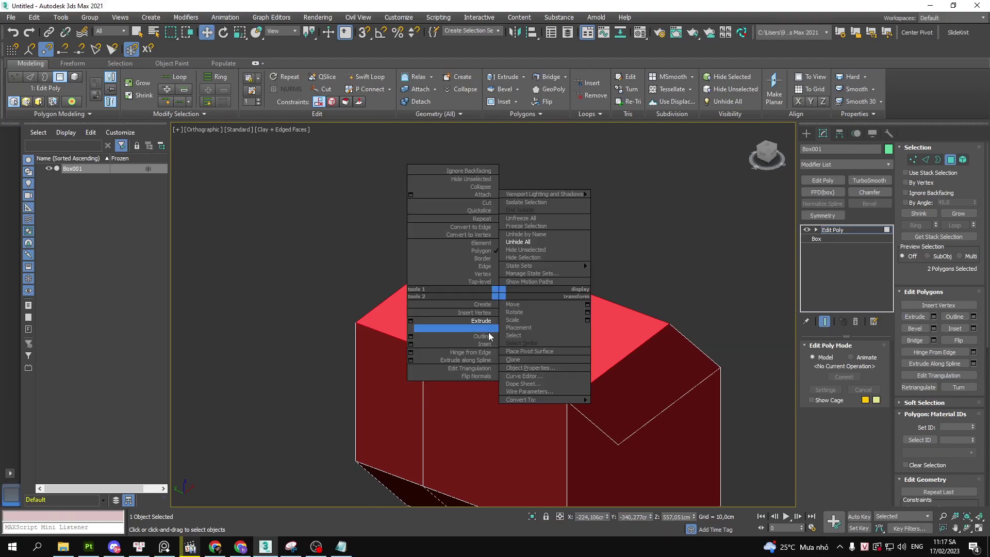
pyautogui.click(411, 329)
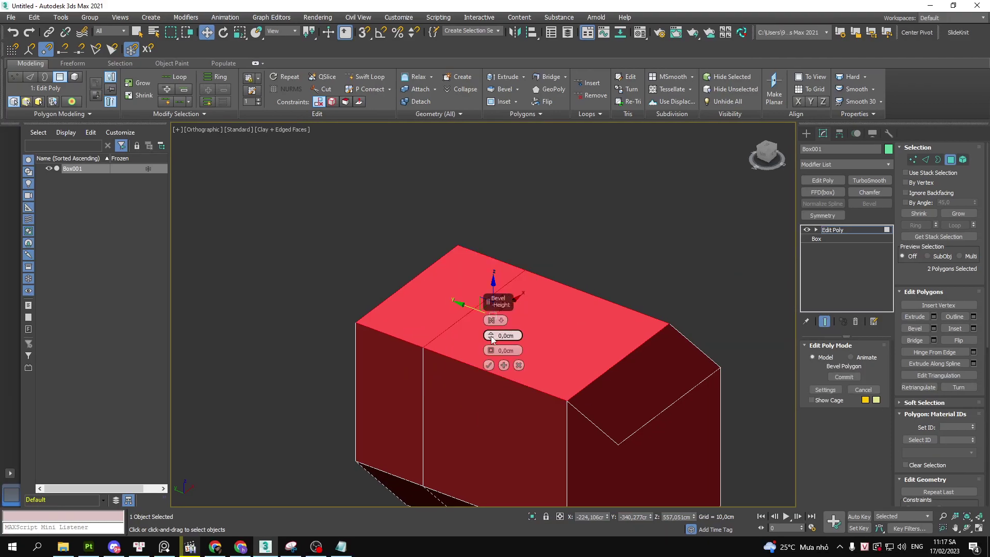
pyautogui.moveTo(492, 338); pyautogui.dragTo(496, 227)
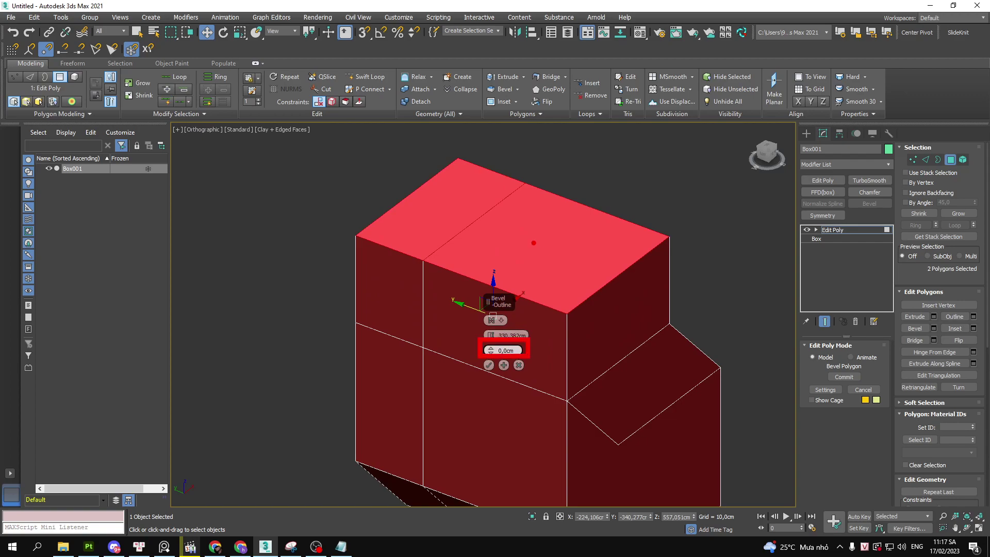
pyautogui.moveTo(534, 192)
pyautogui.mouseDown()
pyautogui.moveTo(606, 237)
pyautogui.moveTo(544, 214)
pyautogui.mouseUp()
pyautogui.moveTo(467, 187); pyautogui.dragTo(468, 199)
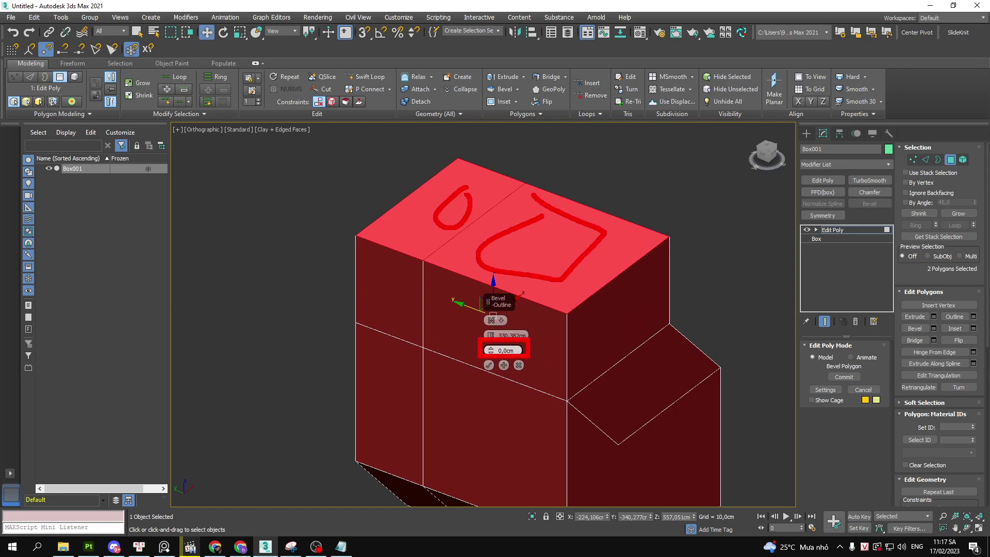
pyautogui.moveTo(575, 155)
pyautogui.mouseDown()
pyautogui.moveTo(420, 264)
pyautogui.moveTo(624, 337)
pyautogui.moveTo(527, 150)
pyautogui.mouseUp()
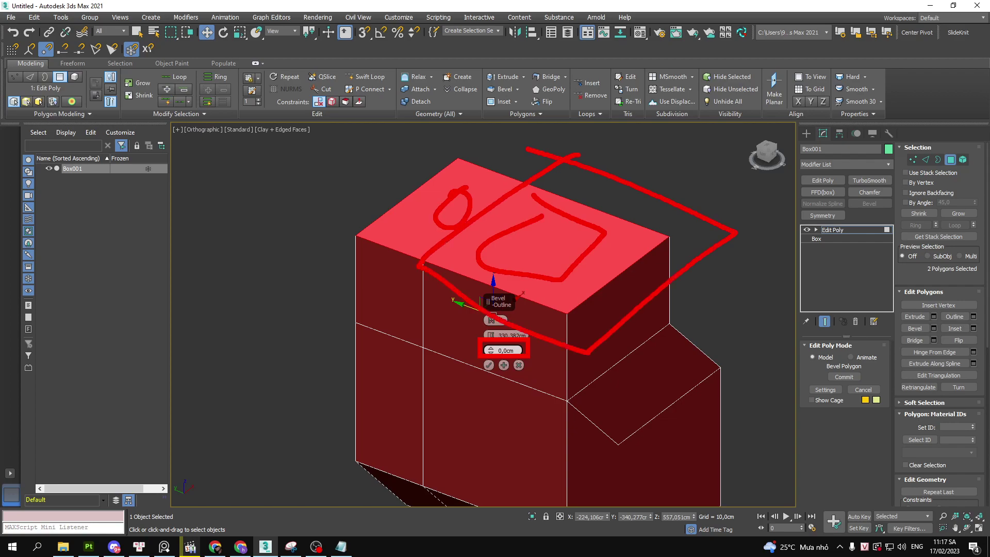
pyautogui.moveTo(490, 351)
pyautogui.mouseDown()
pyautogui.moveTo(489, 377)
pyautogui.moveTo(501, 290)
pyautogui.mouseUp()
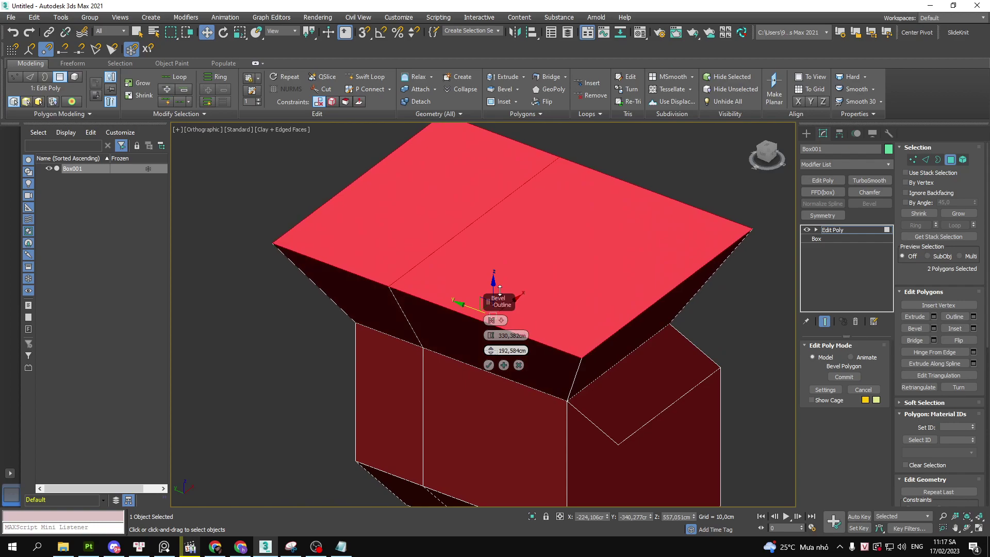
pyautogui.moveTo(500, 290)
pyautogui.keyDown('alt'); pyautogui.mouseDown(button='middle')
pyautogui.moveTo(560, 252)
pyautogui.moveTo(460, 264)
pyautogui.moveTo(561, 262)
pyautogui.mouseUp(button='middle'); pyautogui.keyUp('alt')
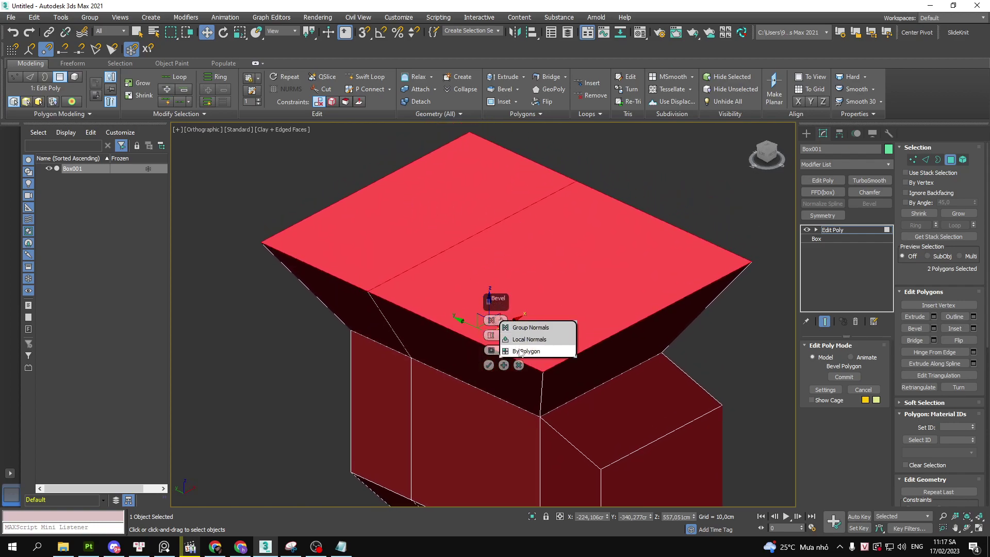
# Switch the bevel to By Polygon with Outline -106,254 cm so each top forms a peak
pyautogui.click(536, 353)
pyautogui.keyDown('alt'); pyautogui.moveTo(574, 266); pyautogui.dragTo(595, 246, button='middle'); pyautogui.keyUp('alt')
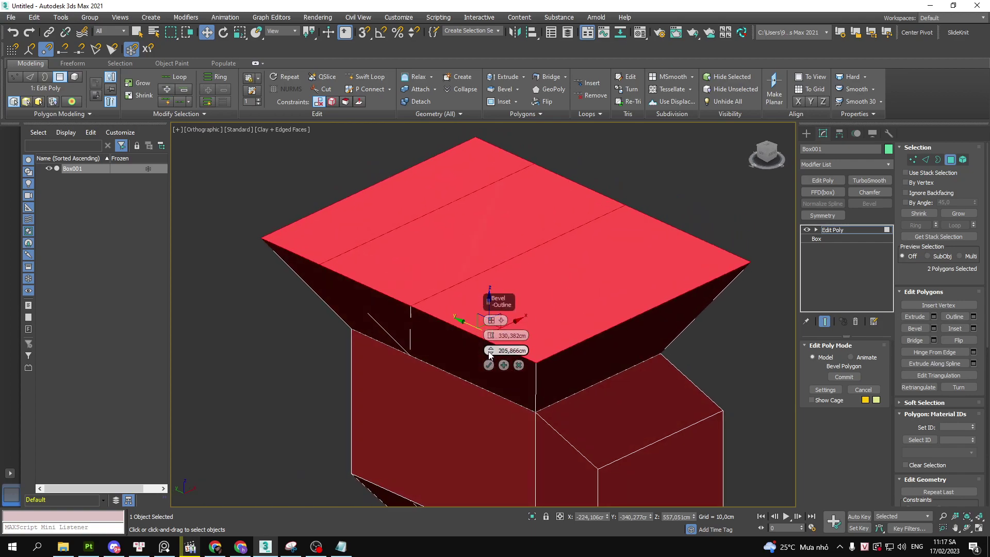
pyautogui.moveTo(490, 353); pyautogui.dragTo(507, 378)
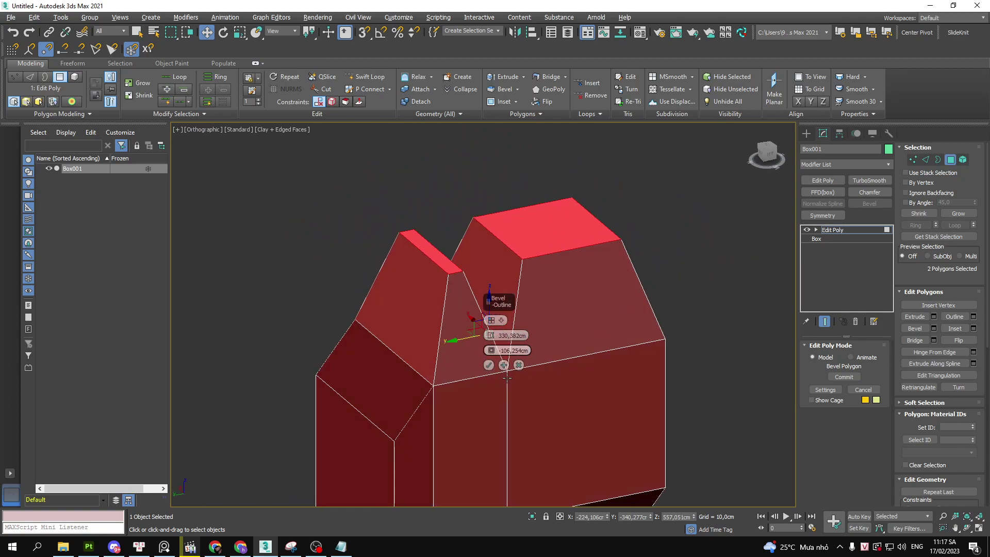
pyautogui.moveTo(507, 378)
pyautogui.keyDown('alt'); pyautogui.mouseDown(button='middle')
pyautogui.moveTo(442, 327)
pyautogui.moveTo(409, 338)
pyautogui.moveTo(450, 271)
pyautogui.mouseUp(button='middle'); pyautogui.keyUp('alt')
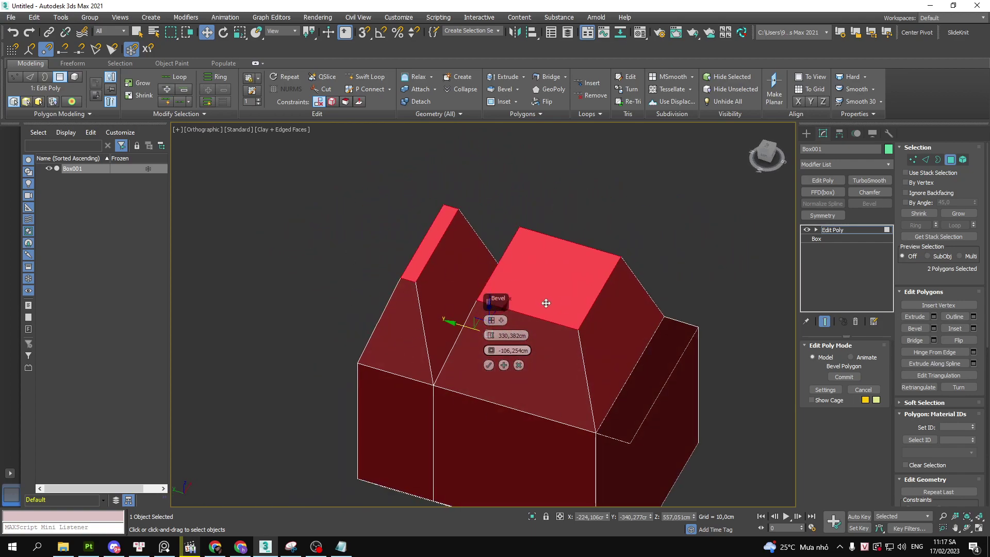
pyautogui.scroll(-2, 546, 304)
pyautogui.scroll(-3, 559, 290)
pyautogui.moveTo(559, 290)
pyautogui.keyDown('alt'); pyautogui.mouseDown(button='middle')
pyautogui.moveTo(549, 287)
pyautogui.moveTo(481, 363)
pyautogui.moveTo(534, 303)
pyautogui.moveTo(552, 315)
pyautogui.mouseUp(button='middle'); pyautogui.keyUp('alt')
# Commit the bevel, return to object level, and bring Notepad forward
pyautogui.click(489, 365)
pyautogui.press('4')
pyautogui.scroll(-3, 553, 316)
pyautogui.click(341, 547)
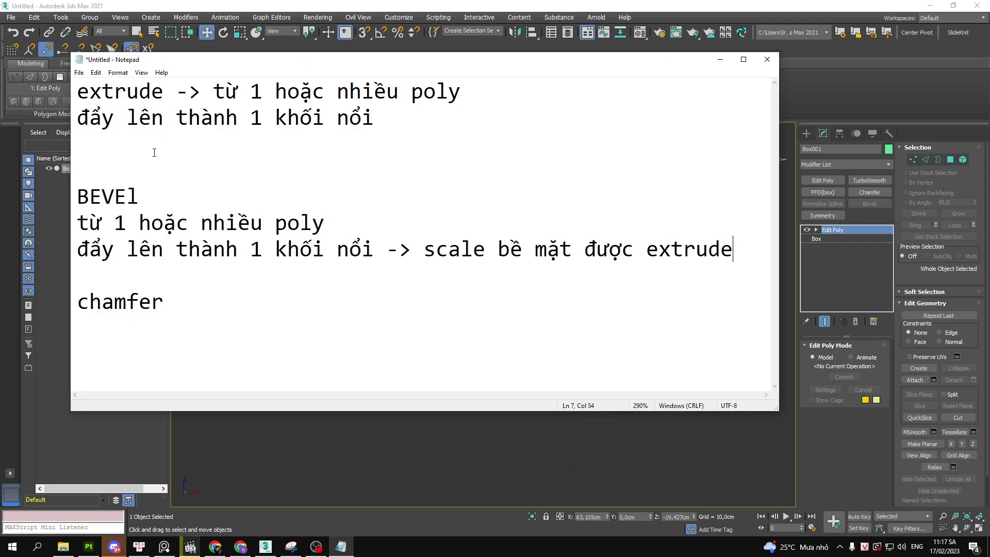
pyautogui.press('Return')
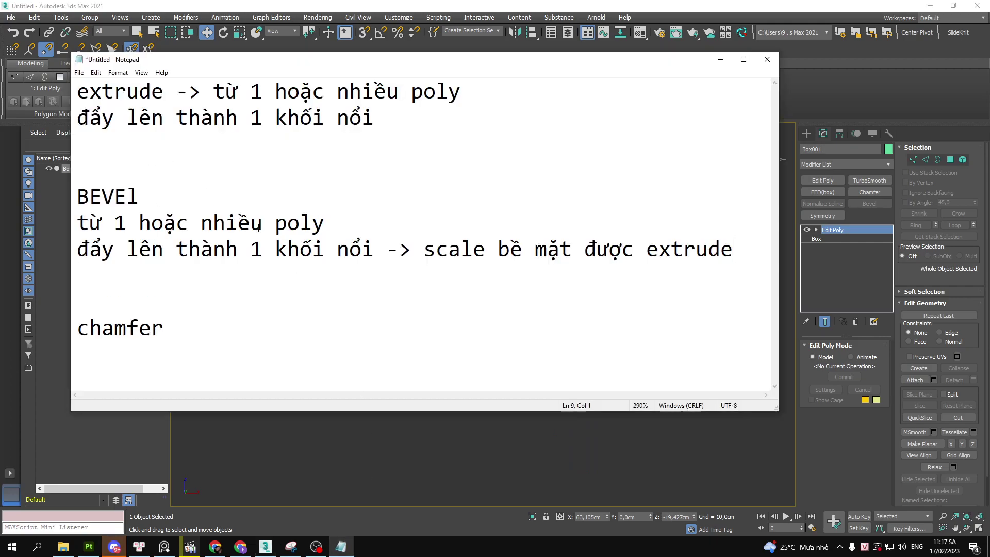
# Write 'Từ 1 cạnh hoặc điểm gốc, tạo ra nhiều cạnh/điểm xung quanh' under chamfer
pyautogui.click(210, 337)
pyautogui.press('Return')
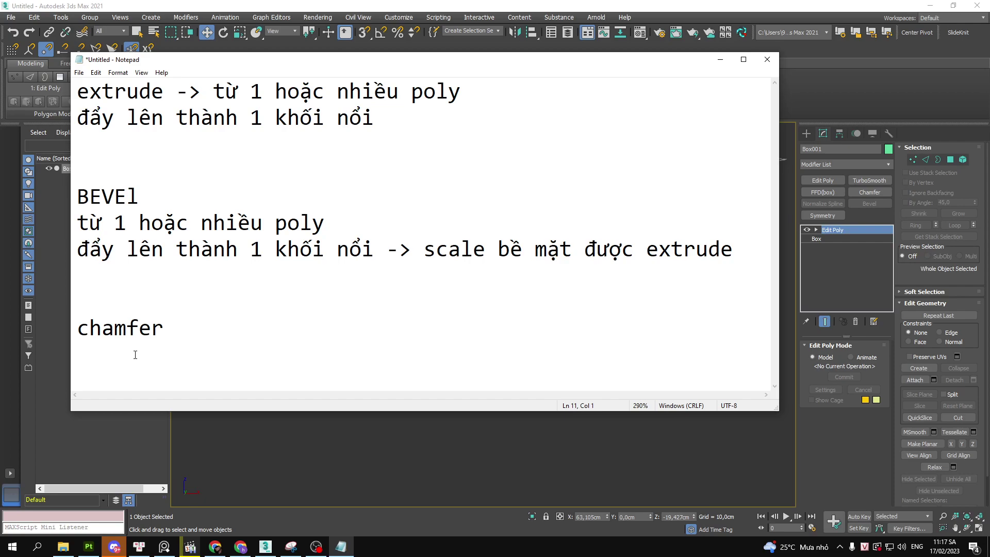
pyautogui.write('Từ 1 c')
pyautogui.write('ạnh gốc')
pyautogui.write(', tạo')
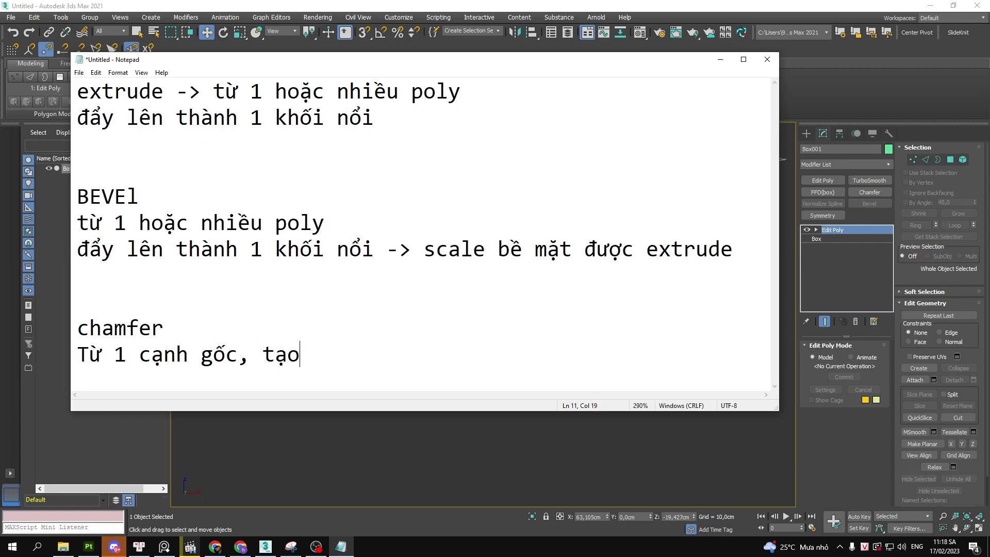
pyautogui.press('BackSpace')
pyautogui.press('BackSpace')
pyautogui.write('hoặ')
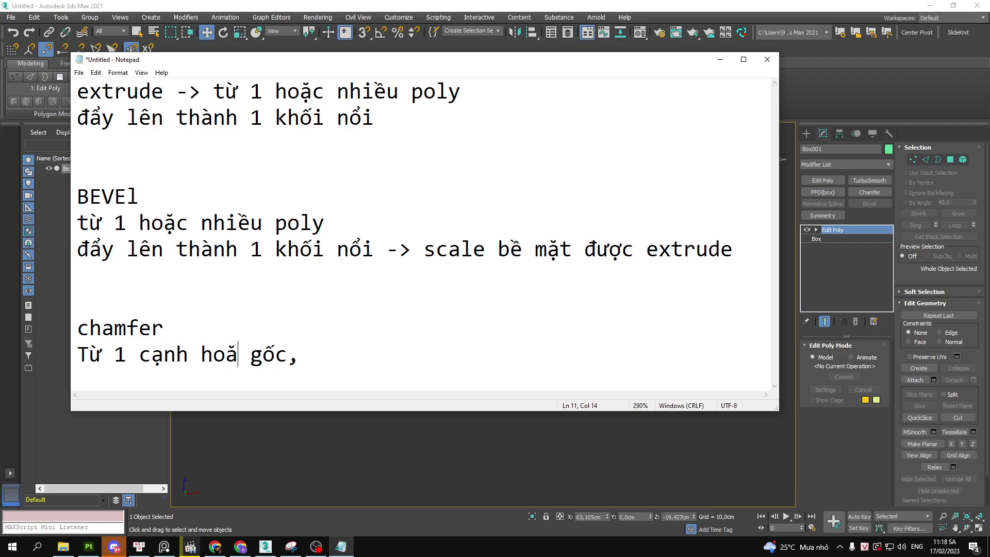
pyautogui.write('c điểm')
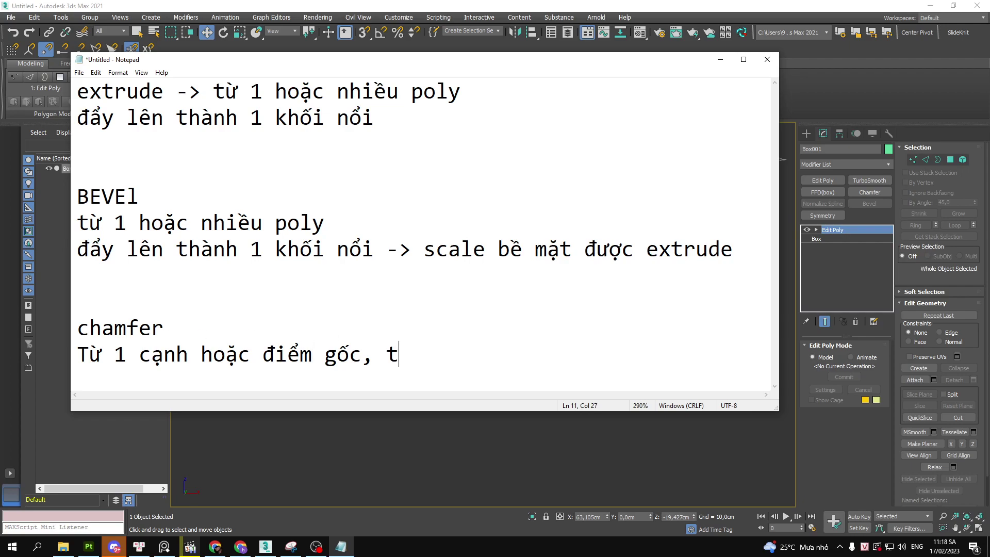
pyautogui.write('ạo ra nhiều canh')
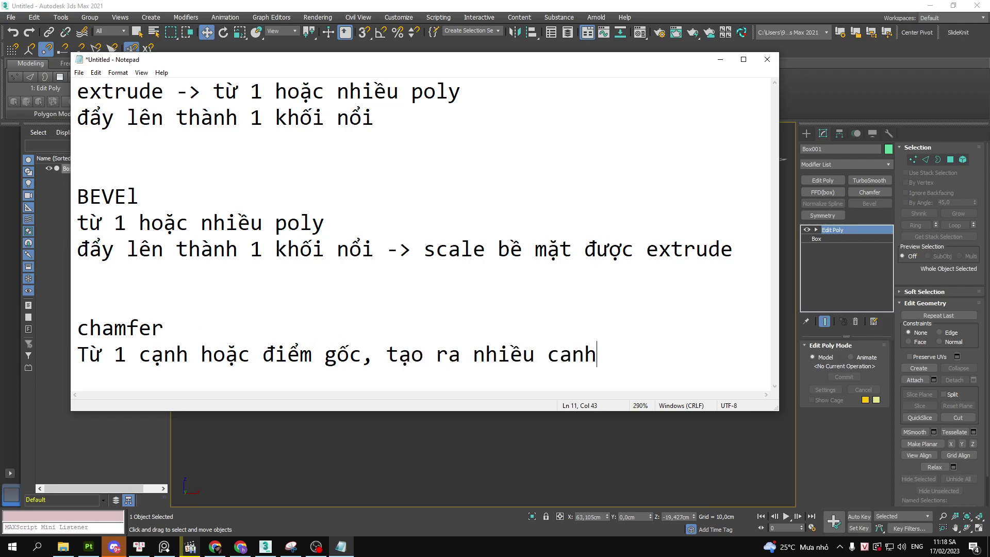
pyautogui.write('điêm')
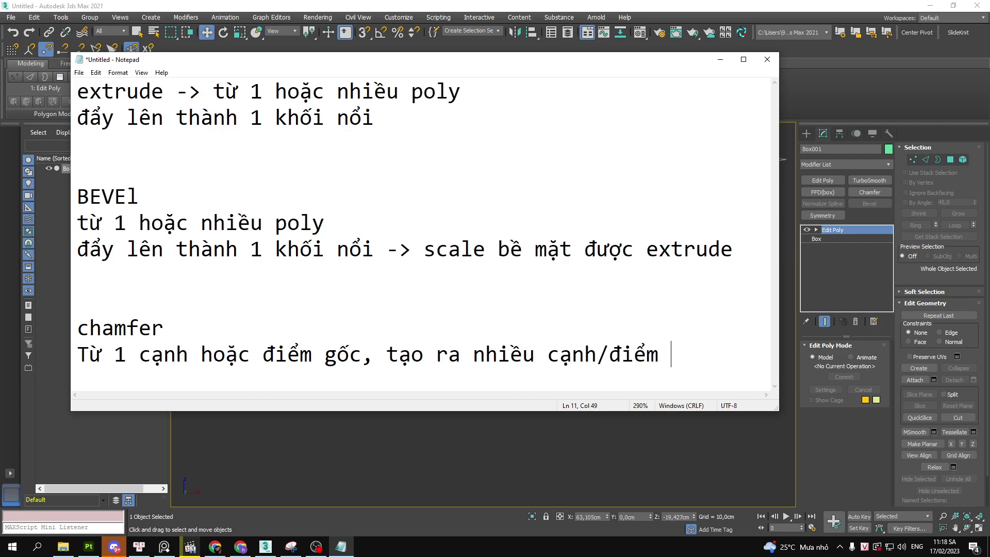
pyautogui.write('g quan')
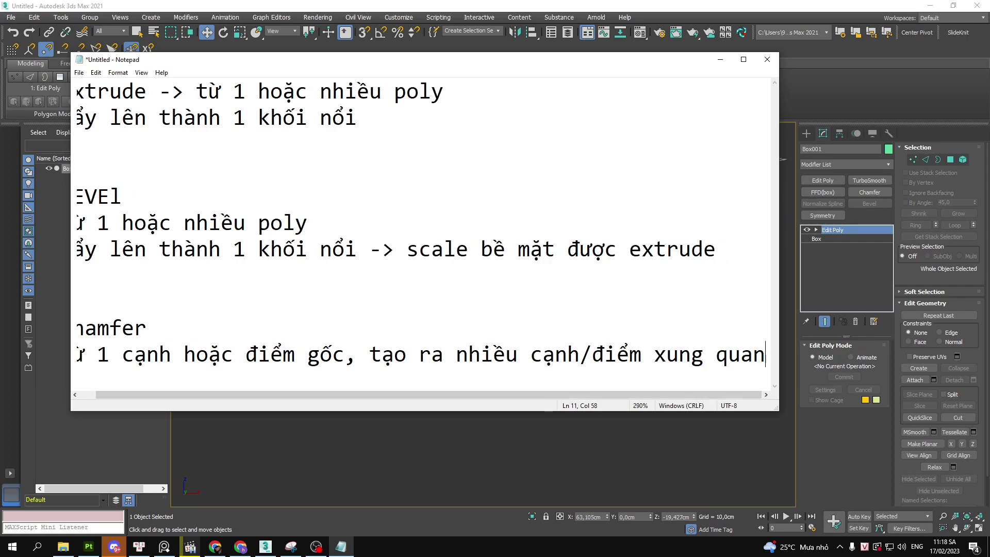
pyautogui.write('h')
pyautogui.keyDown('ctrl'); pyautogui.scroll(-6, 398, 298); pyautogui.keyUp('ctrl')
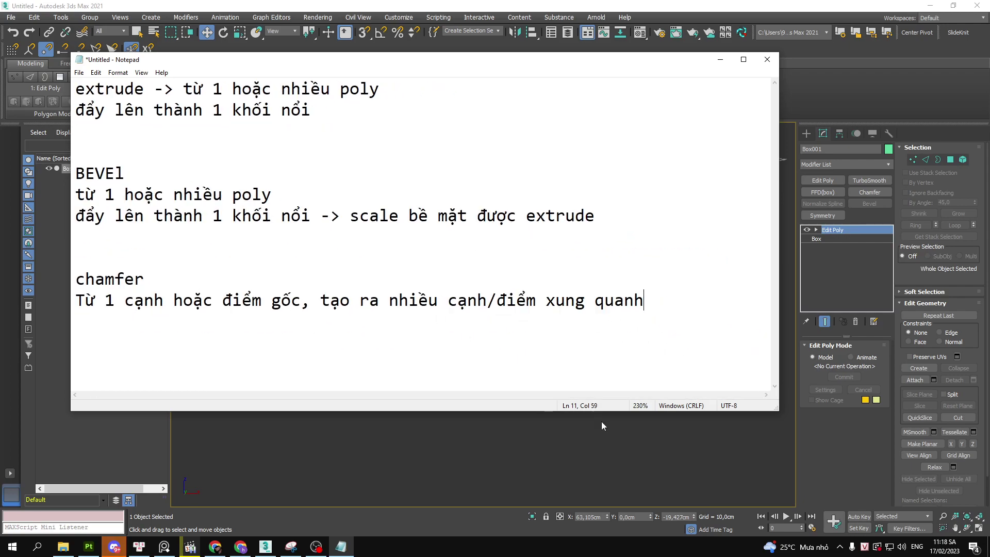
pyautogui.click(680, 462)
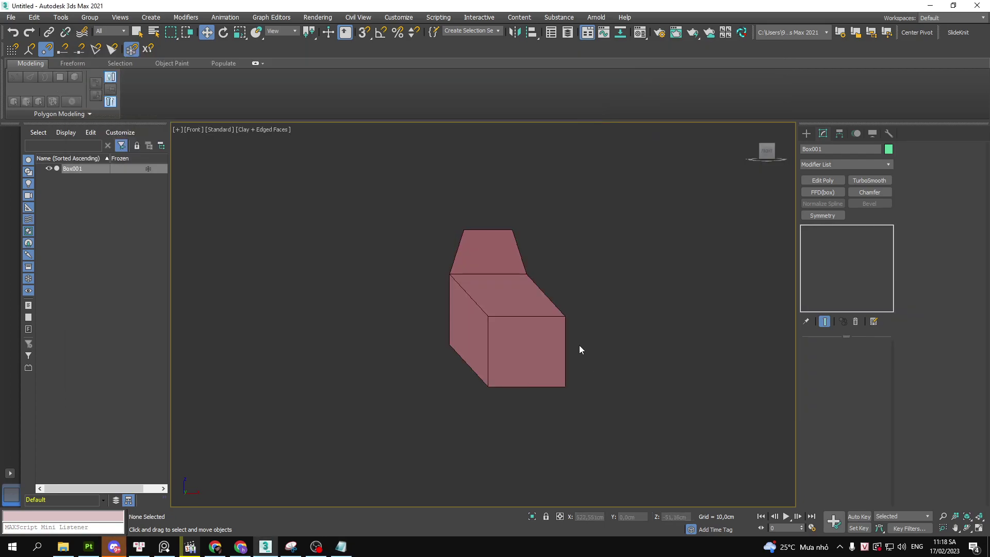
# Reselect the house-shaped box and switch it to Edge sub-object level
pyautogui.click(498, 290)
pyautogui.scroll(3, 552, 319)
pyautogui.moveTo(530, 281)
pyautogui.keyDown('alt'); pyautogui.mouseDown(button='middle')
pyautogui.moveTo(468, 300)
pyautogui.moveTo(533, 282)
pyautogui.mouseUp(button='middle'); pyautogui.keyUp('alt')
pyautogui.scroll(3, 477, 272)
pyautogui.press('2')
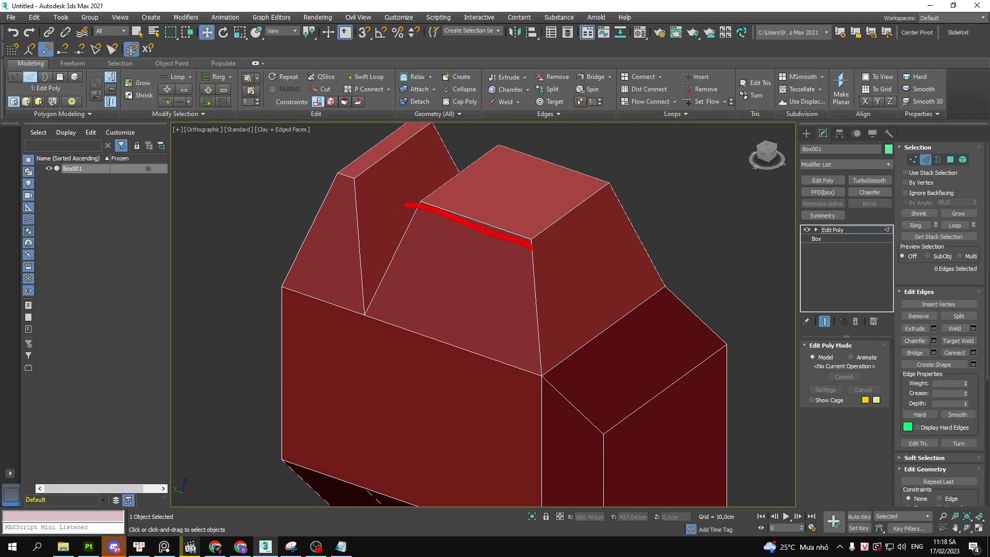
pyautogui.moveTo(533, 248); pyautogui.dragTo(623, 195)
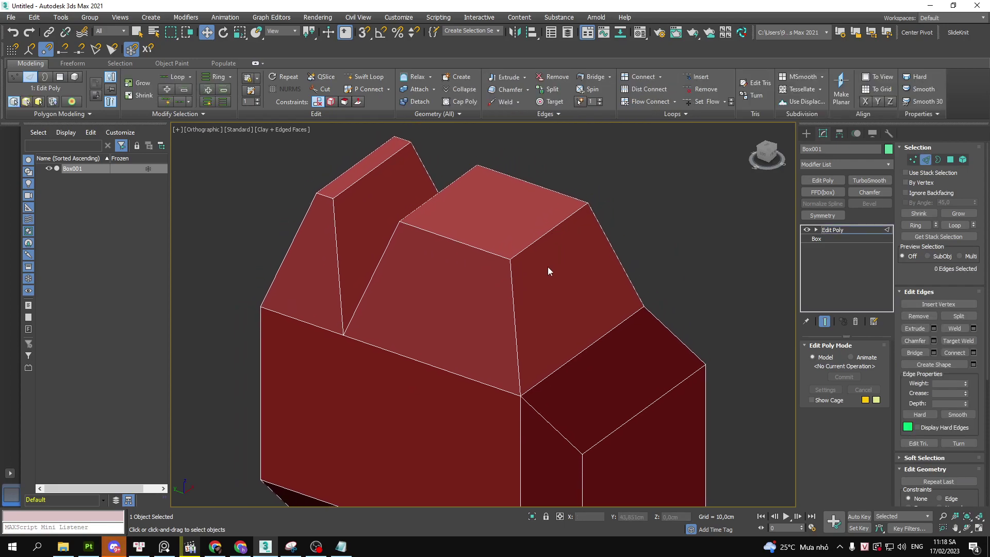
pyautogui.keyDown('alt'); pyautogui.moveTo(548, 268); pyautogui.dragTo(540, 242, button='middle'); pyautogui.keyUp('alt')
pyautogui.hotkey('alt', 'Tab')
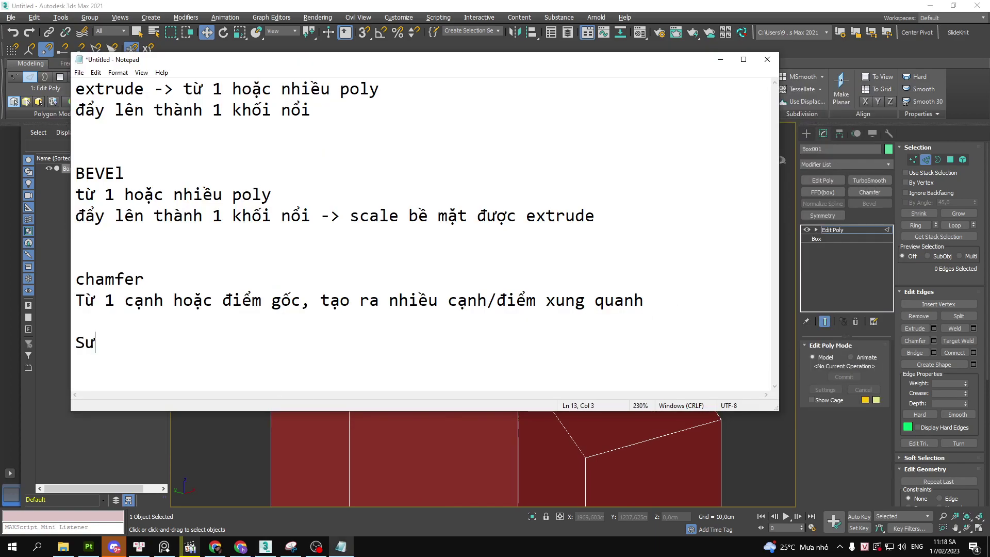
# Write the Swiftloop note ('loop -> alt 1') beneath the chamfer explanation
pyautogui.write('ift')
pyautogui.write('loo')
pyautogui.write('p ')
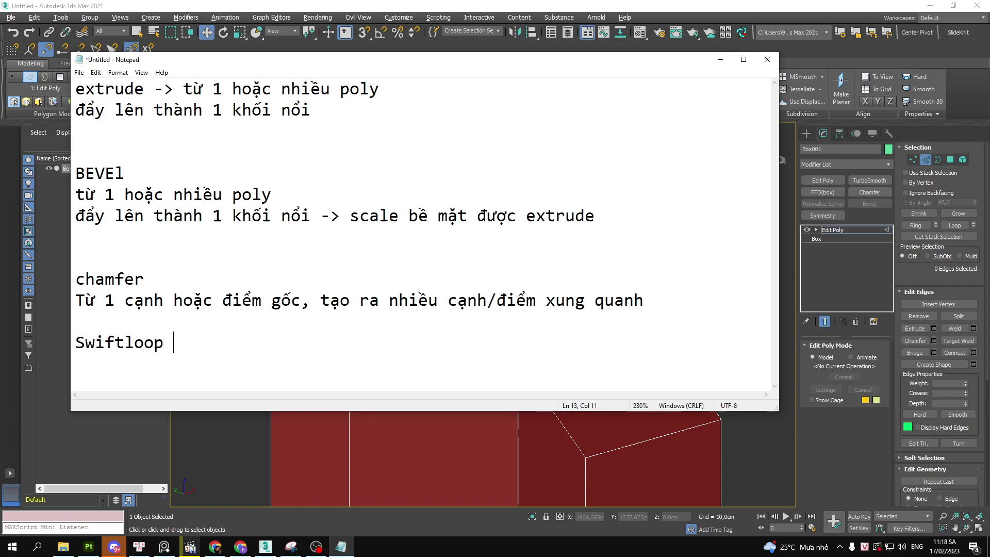
pyautogui.write('-> alt 1')
# Return to the box, leave edge mode, and try Swift Loop before cancelling it
pyautogui.click(855, 264)
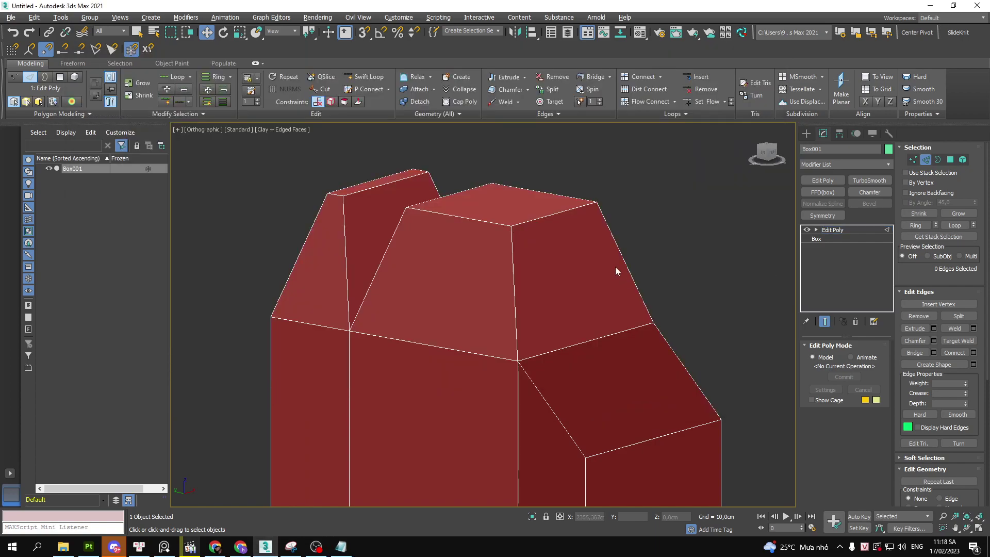
pyautogui.scroll(2, 517, 268)
pyautogui.scroll(2, 518, 268)
pyautogui.scroll(1, 605, 251)
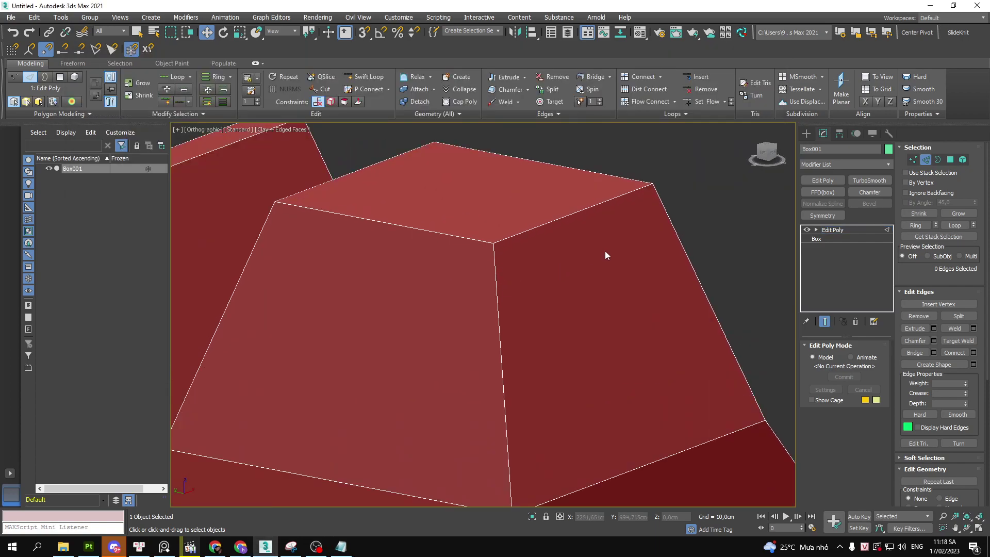
pyautogui.moveTo(780, 218); pyautogui.dragTo(898, 239)
pyautogui.press('2')
pyautogui.scroll(-2, 668, 254)
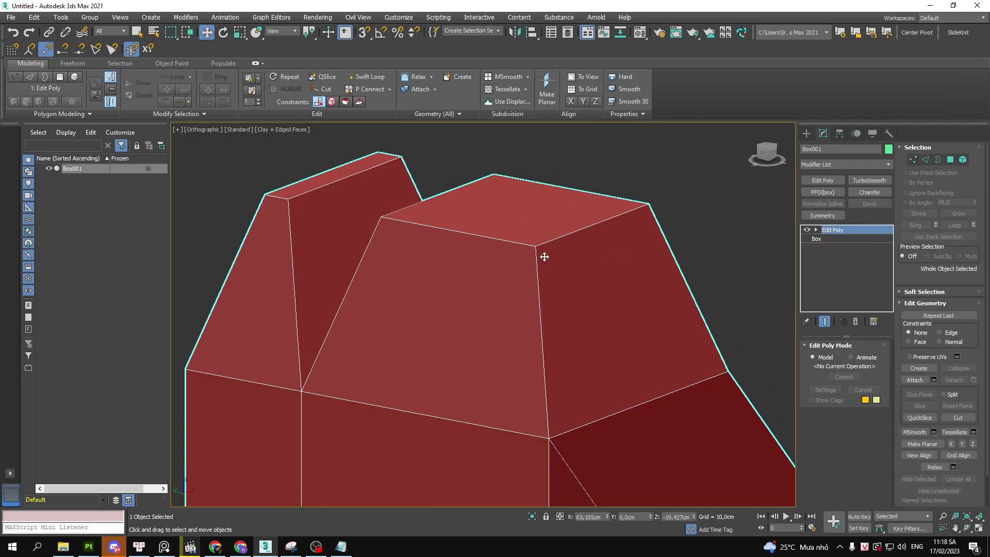
pyautogui.scroll(2, 542, 256)
pyautogui.hotkey('alt', 'shift', 'w')
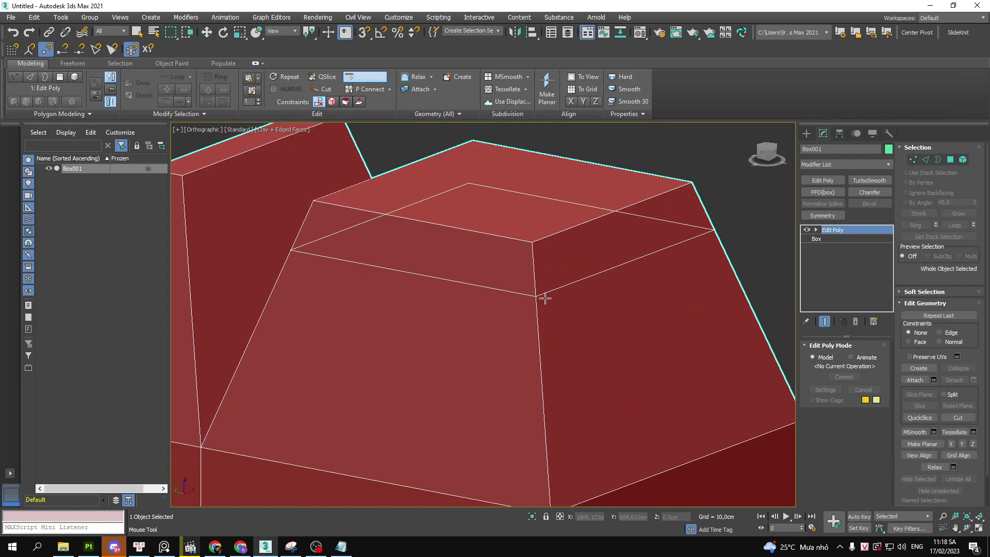
pyautogui.scroll(-2, 544, 281)
pyautogui.rightClick(546, 284)
# Sketch annotations marking where the new edge loop should run, then clear them
pyautogui.moveTo(515, 238); pyautogui.dragTo(519, 453)
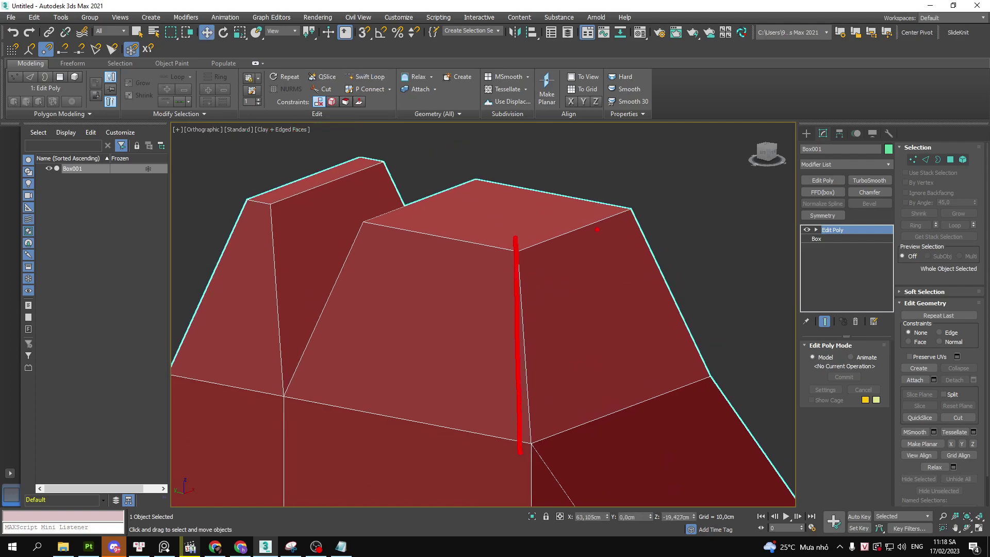
pyautogui.moveTo(618, 189)
pyautogui.mouseDown()
pyautogui.moveTo(724, 392)
pyautogui.moveTo(470, 472)
pyautogui.mouseUp()
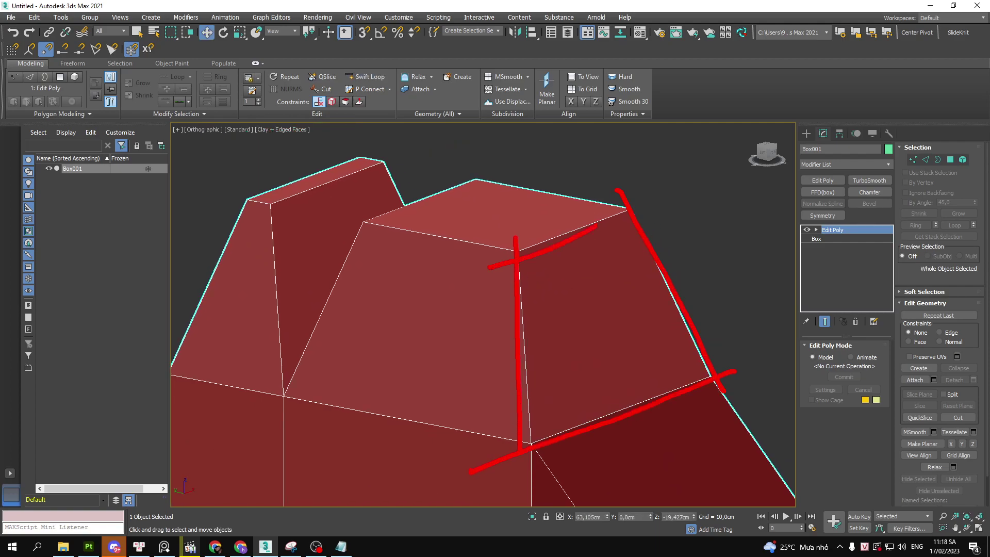
pyautogui.moveTo(488, 267)
pyautogui.mouseDown()
pyautogui.moveTo(670, 180)
pyautogui.moveTo(626, 204)
pyautogui.mouseUp()
pyautogui.moveTo(508, 235); pyautogui.dragTo(509, 246)
pyautogui.moveTo(510, 413); pyautogui.dragTo(541, 459)
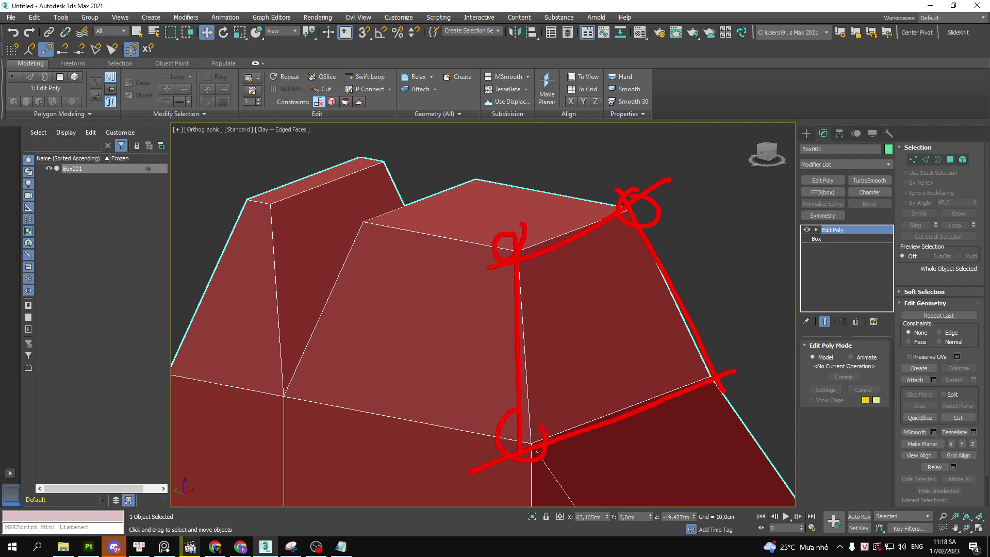
pyautogui.moveTo(702, 356); pyautogui.dragTo(732, 346)
pyautogui.press('Escape')
# Insert a Swift Loop edge loop just below the upper block's top edge, then exit the tool
pyautogui.hotkey('shift', 'alt', 'w')
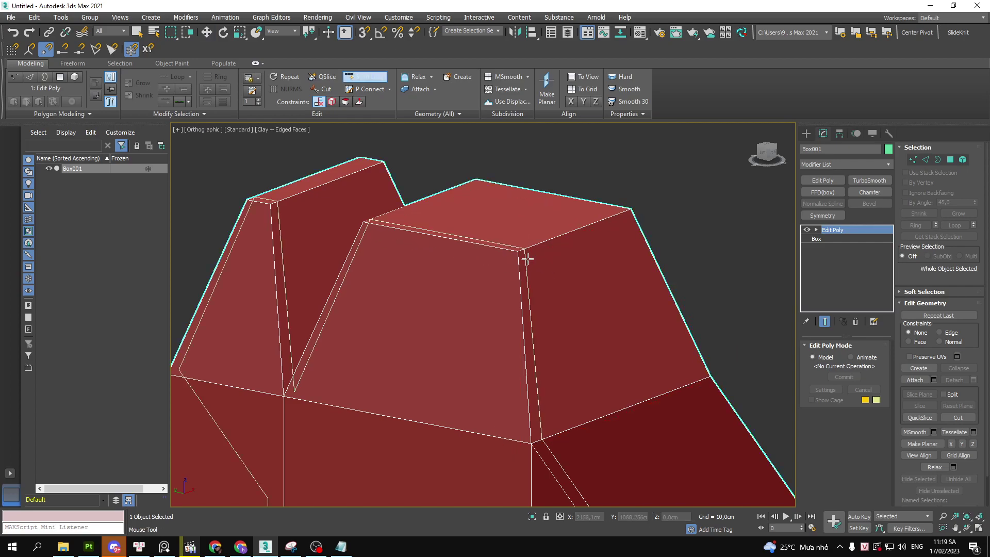
pyautogui.click(519, 264)
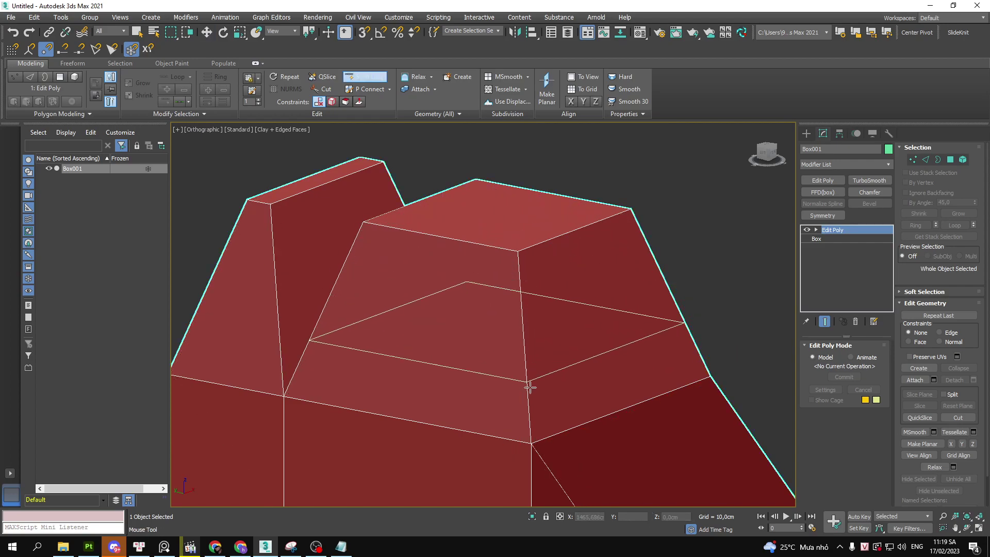
pyautogui.click(523, 260)
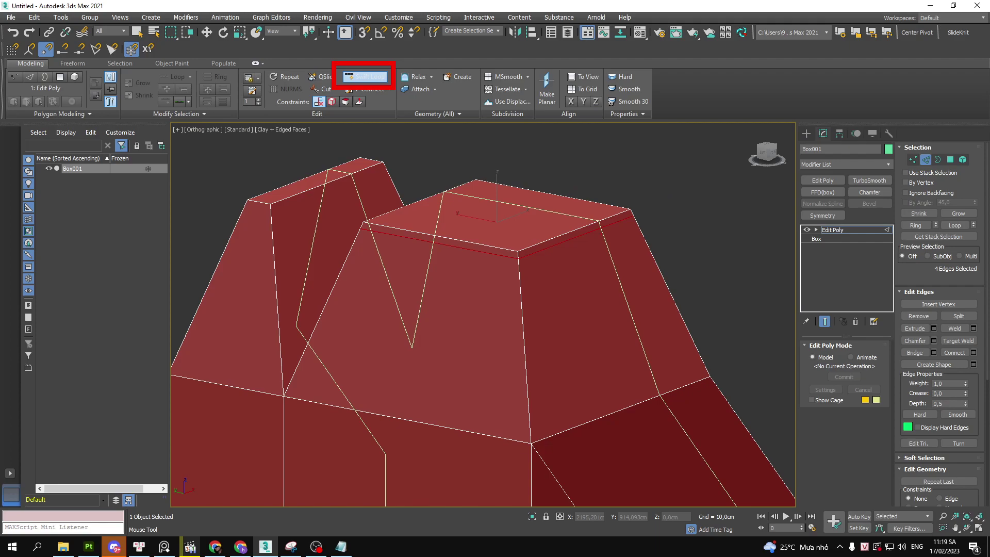
pyautogui.press('w')
pyautogui.moveTo(590, 239)
pyautogui.keyDown('alt'); pyautogui.mouseDown(button='middle')
pyautogui.moveTo(639, 249)
pyautogui.moveTo(602, 290)
pyautogui.moveTo(579, 222)
pyautogui.moveTo(586, 232)
pyautogui.moveTo(516, 246)
pyautogui.mouseUp(button='middle'); pyautogui.keyUp('alt')
pyautogui.scroll(5, 524, 242)
# Leave edge mode and switch to the front view, orbiting and panning to frame the box
pyautogui.press('2')
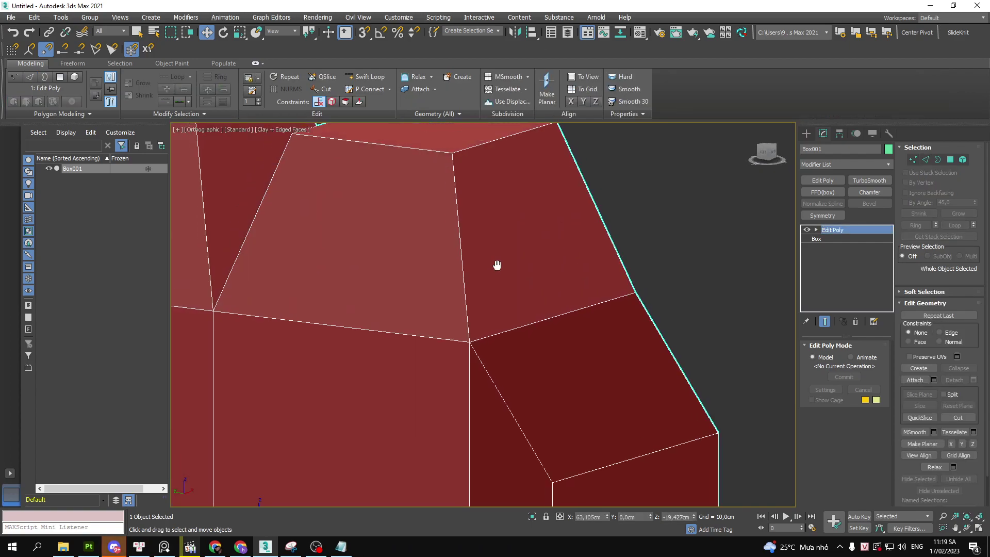
pyautogui.press('f')
pyautogui.scroll(-5, 525, 311)
pyautogui.moveTo(525, 311)
pyautogui.keyDown('alt'); pyautogui.mouseDown(button='middle')
pyautogui.moveTo(520, 238)
pyautogui.moveTo(477, 276)
pyautogui.moveTo(478, 261)
pyautogui.mouseUp(button='middle'); pyautogui.keyUp('alt')
pyautogui.scroll(2, 479, 299)
pyautogui.scroll(4, 490, 273)
pyautogui.scroll(-3, 516, 271)
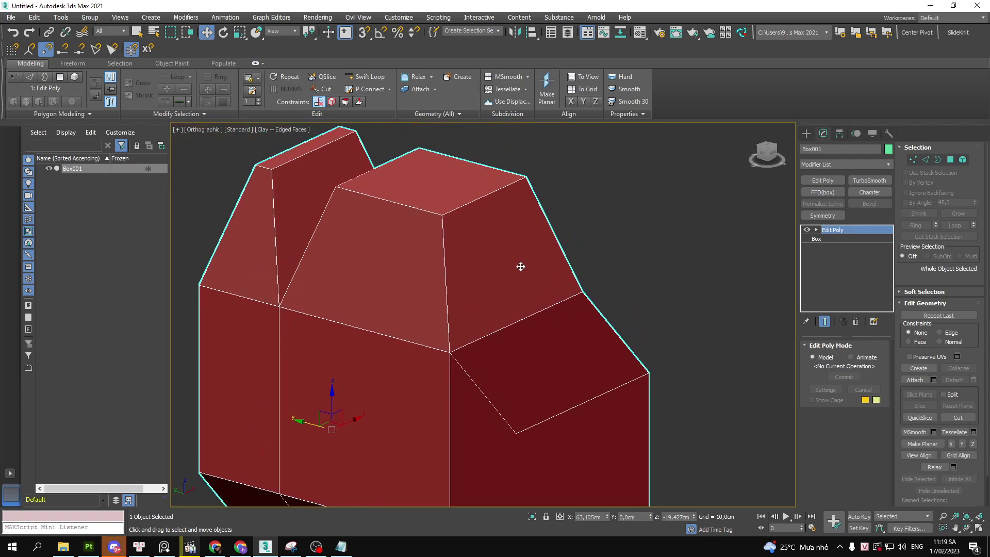
pyautogui.scroll(1, 511, 276)
pyautogui.scroll(-2, 505, 258)
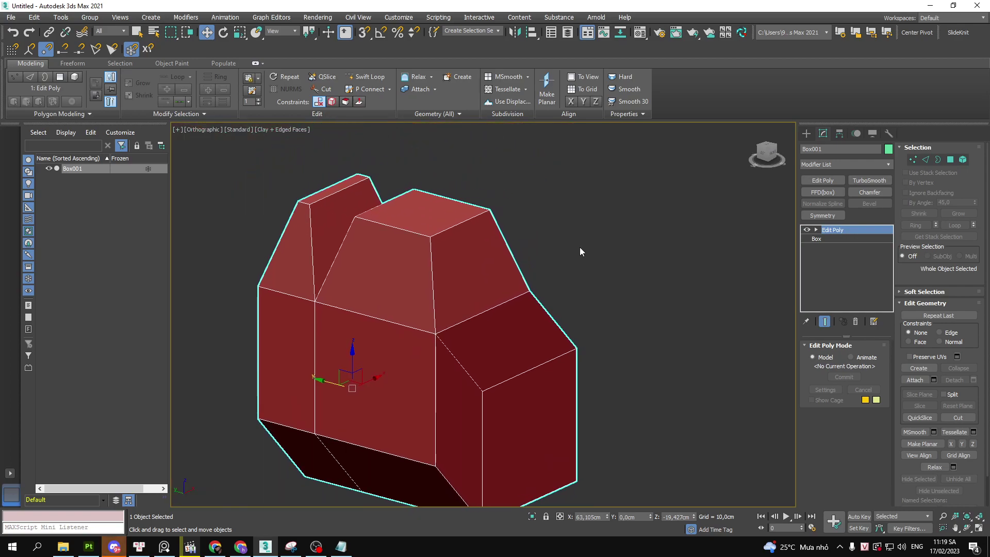
pyautogui.moveTo(580, 247)
pyautogui.mouseDown(button='middle')
pyautogui.moveTo(549, 261)
pyautogui.moveTo(558, 251)
pyautogui.moveTo(543, 252)
pyautogui.mouseUp(button='middle')
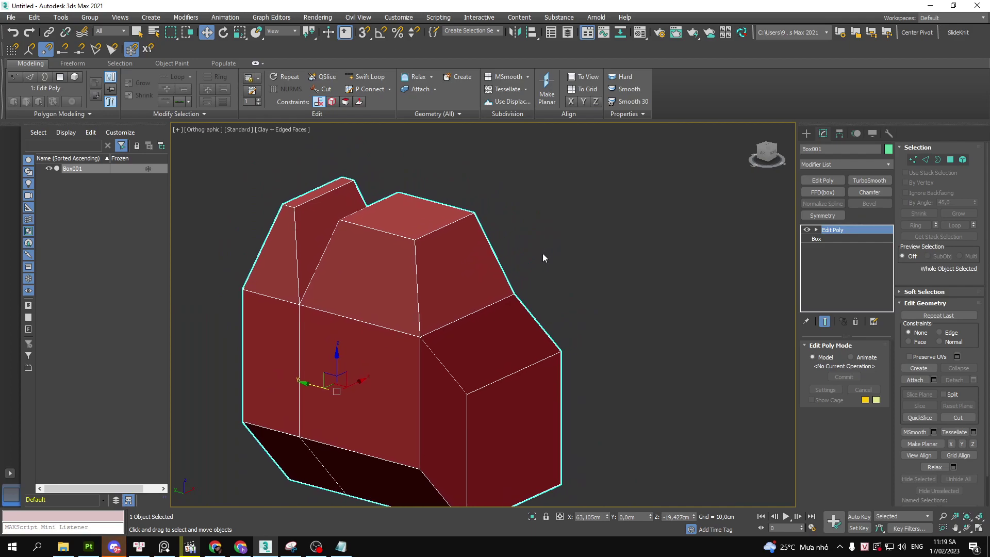
pyautogui.scroll(-2, 562, 265)
# Annotate the box and its V-notch from several orbit angles
pyautogui.moveTo(544, 198); pyautogui.dragTo(526, 197)
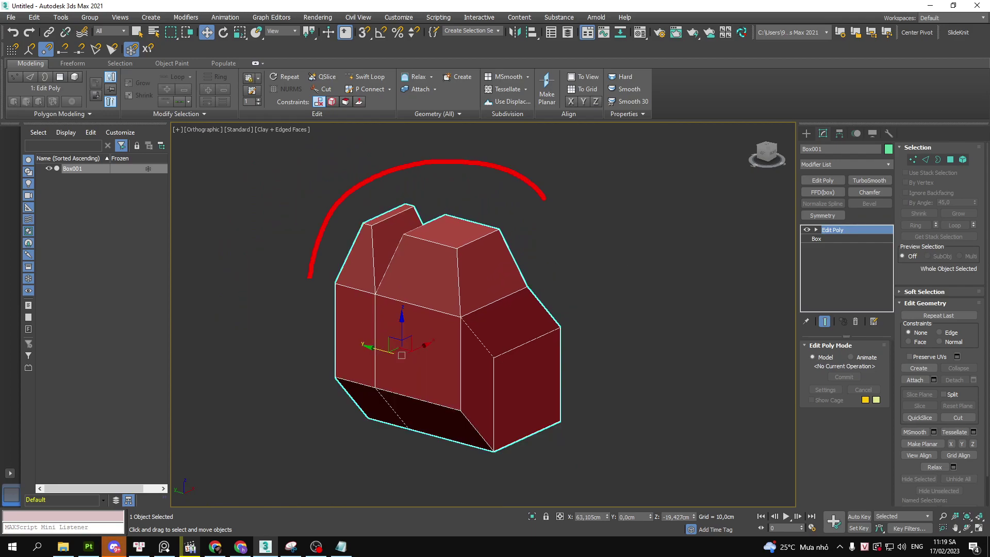
pyautogui.moveTo(453, 236)
pyautogui.mouseDown()
pyautogui.moveTo(457, 316)
pyautogui.moveTo(482, 346)
pyautogui.moveTo(501, 448)
pyautogui.mouseUp()
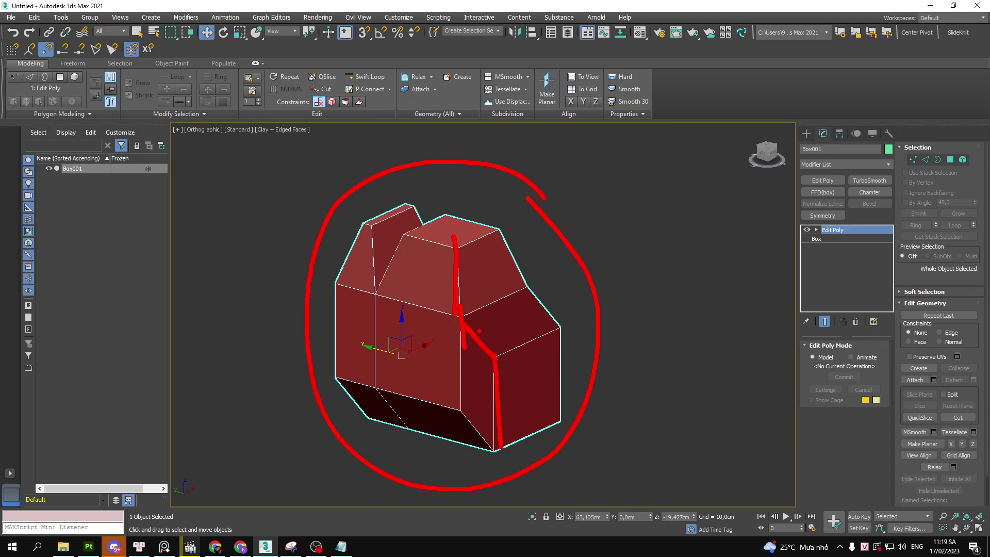
pyautogui.keyDown('alt'); pyautogui.moveTo(471, 294); pyautogui.dragTo(515, 303, button='middle'); pyautogui.keyUp('alt')
pyautogui.scroll(5, 511, 268)
pyautogui.moveTo(498, 193); pyautogui.dragTo(579, 384)
pyautogui.moveTo(587, 306)
pyautogui.keyDown('alt'); pyautogui.mouseDown(button='middle')
pyautogui.moveTo(473, 294)
pyautogui.moveTo(398, 314)
pyautogui.moveTo(410, 200)
pyautogui.mouseUp(button='middle'); pyautogui.keyUp('alt')
pyautogui.moveTo(402, 135); pyautogui.dragTo(413, 358)
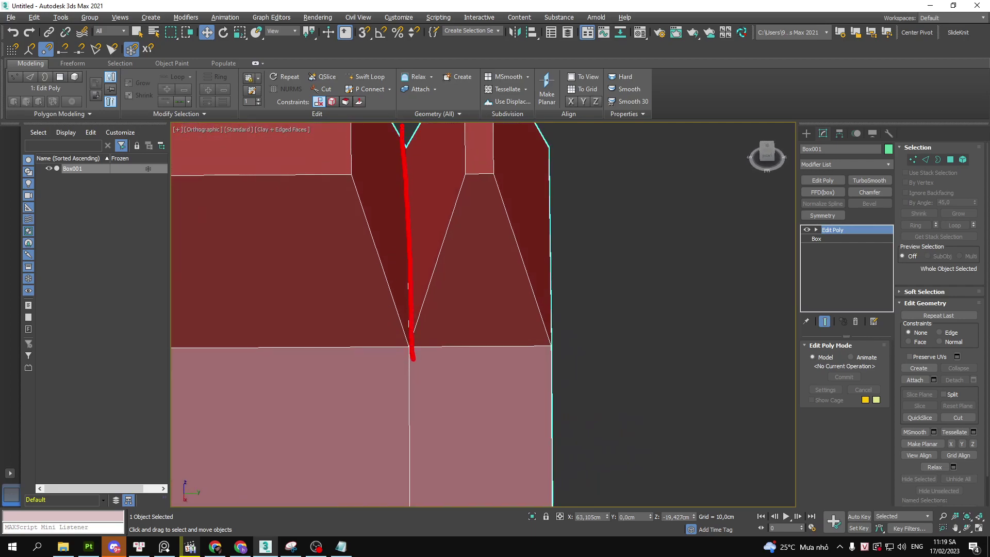
pyautogui.scroll(-3, 464, 327)
pyautogui.scroll(-2, 510, 236)
pyautogui.moveTo(510, 237)
pyautogui.keyDown('alt'); pyautogui.mouseDown(button='middle')
pyautogui.moveTo(488, 286)
pyautogui.moveTo(526, 314)
pyautogui.moveTo(583, 308)
pyautogui.mouseUp(button='middle'); pyautogui.keyUp('alt')
pyautogui.scroll(3, 506, 260)
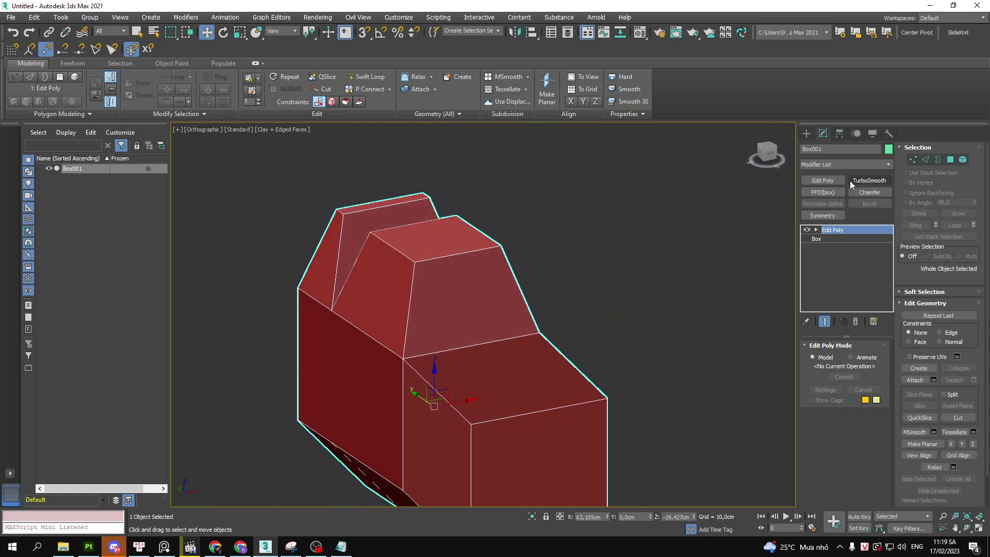
# Open the Modifier List, highlighting Edit Poly in the stack before reopening it
pyautogui.click(847, 162)
pyautogui.click(865, 221)
pyautogui.moveTo(787, 216); pyautogui.dragTo(899, 239)
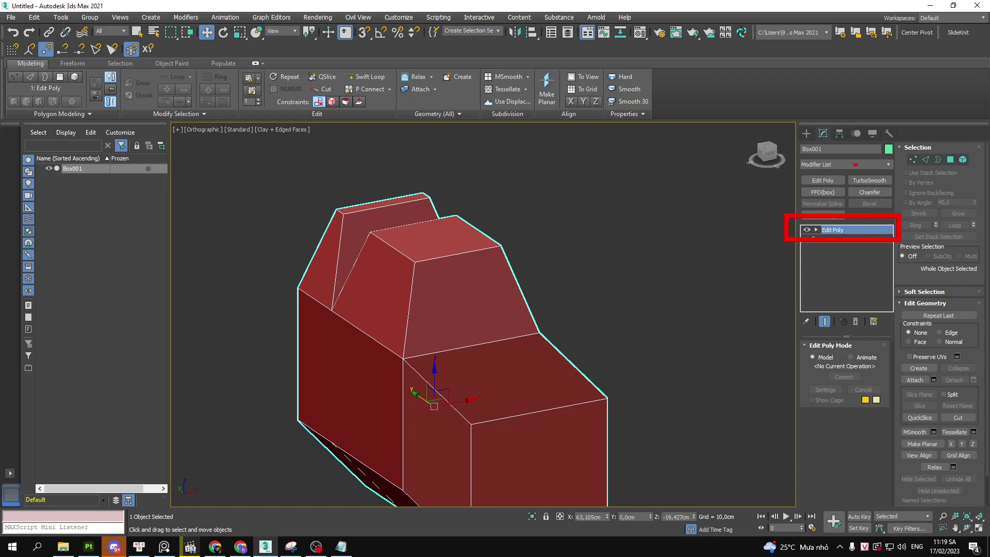
pyautogui.moveTo(607, 192); pyautogui.dragTo(521, 200)
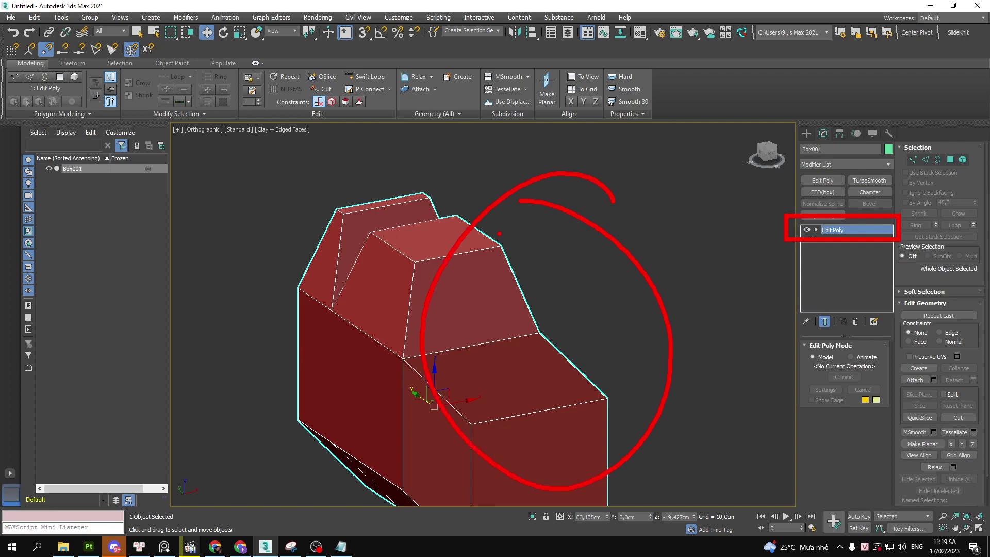
pyautogui.click(829, 163)
# Add a Chamfer modifier above Edit Poly and raise its Amount to 16,72cm
pyautogui.write('ch')
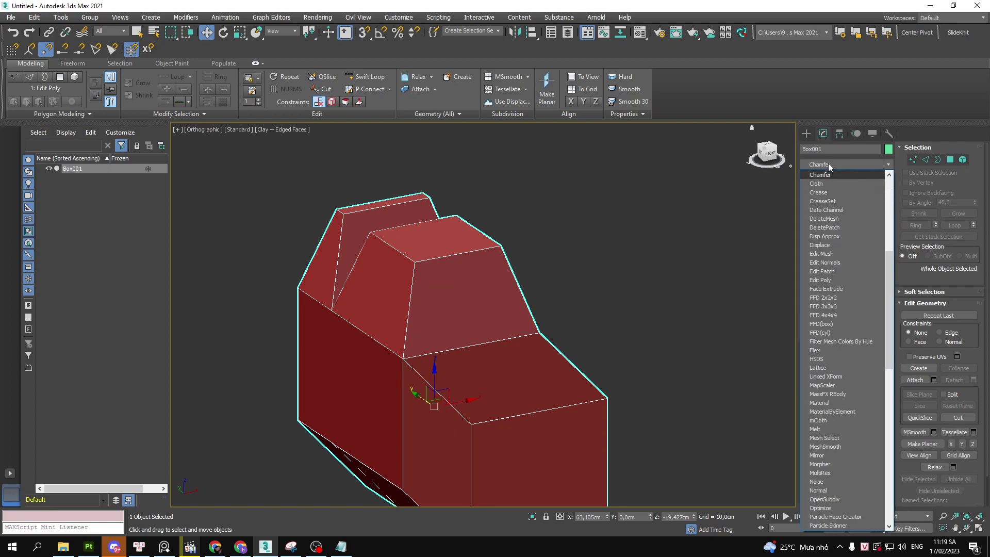
pyautogui.click(831, 174)
pyautogui.moveTo(528, 283)
pyautogui.keyDown('alt'); pyautogui.mouseDown(button='middle')
pyautogui.moveTo(491, 281)
pyautogui.moveTo(510, 278)
pyautogui.mouseUp(button='middle'); pyautogui.keyUp('alt')
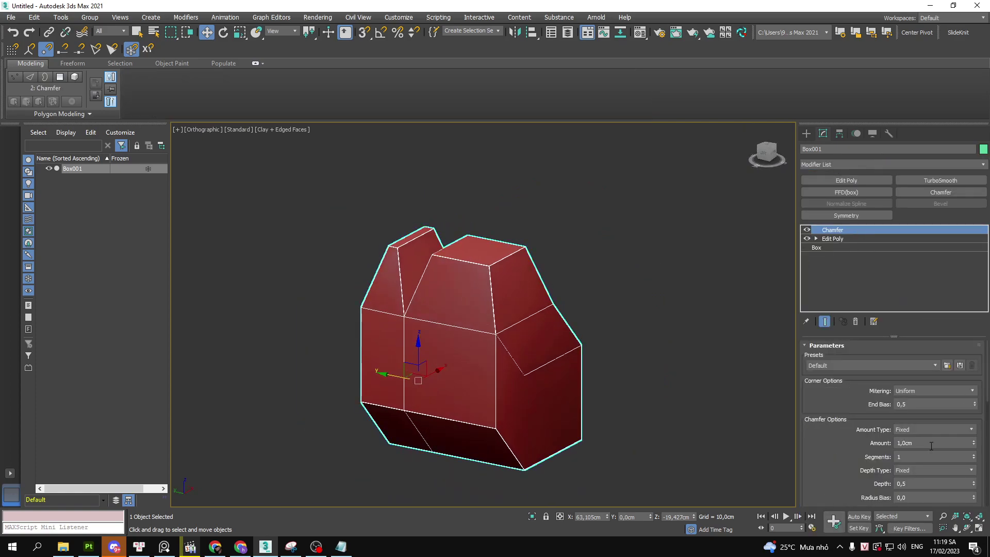
pyautogui.moveTo(874, 427); pyautogui.dragTo(987, 456)
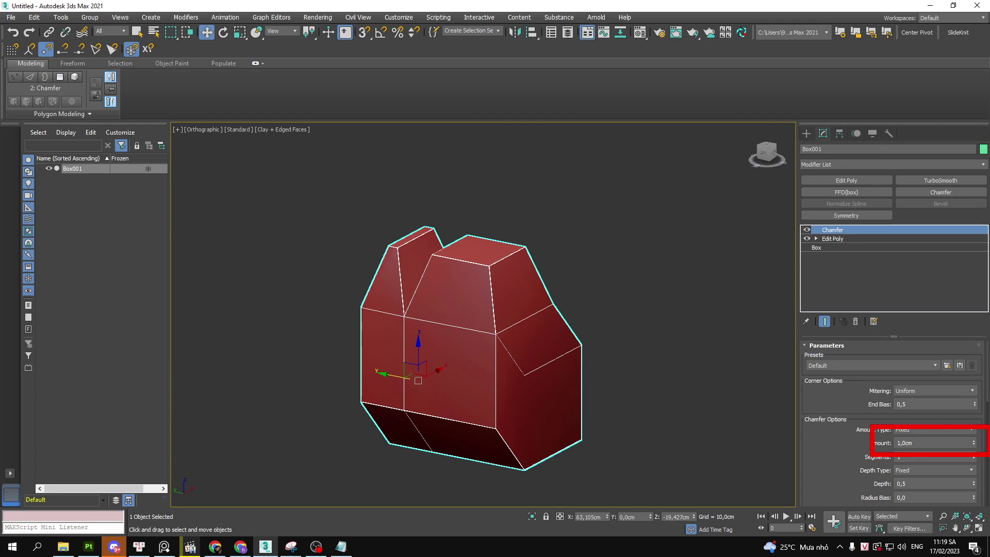
pyautogui.press('Escape')
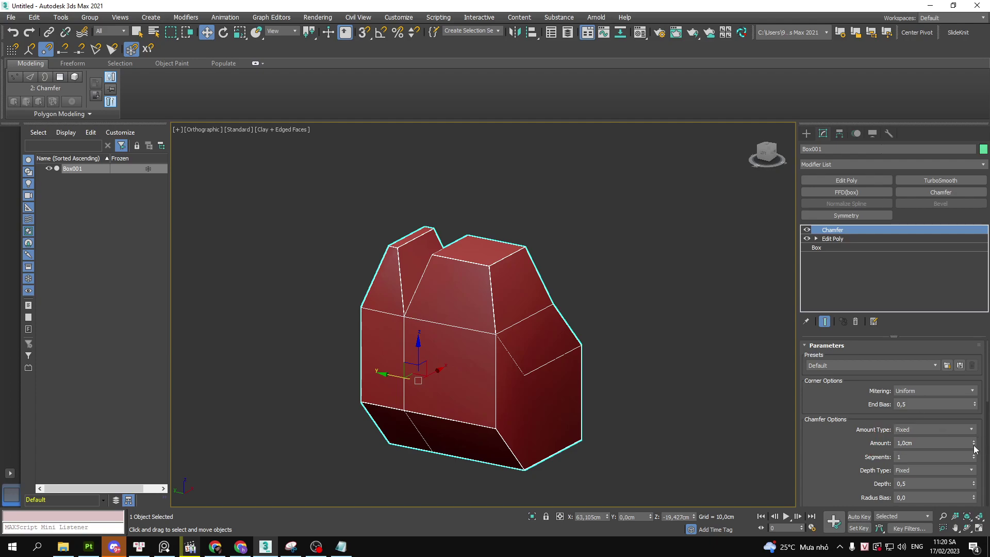
pyautogui.moveTo(973, 442)
pyautogui.mouseDown()
pyautogui.moveTo(946, 103)
pyautogui.moveTo(897, 199)
pyautogui.mouseUp()
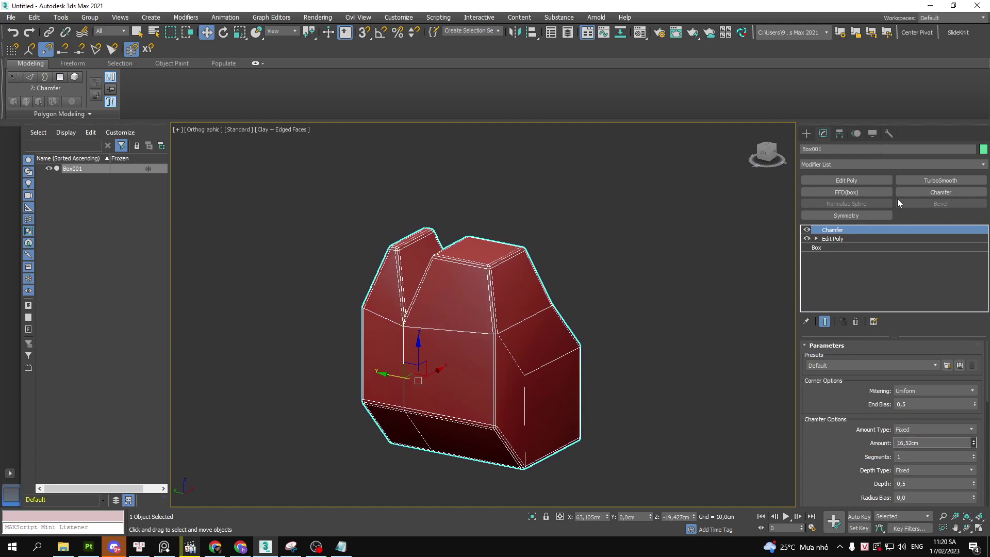
pyautogui.moveTo(619, 248)
pyautogui.keyDown('alt'); pyautogui.mouseDown(button='middle')
pyautogui.moveTo(532, 247)
pyautogui.moveTo(555, 218)
pyautogui.moveTo(617, 283)
pyautogui.moveTo(680, 225)
pyautogui.moveTo(701, 255)
pyautogui.moveTo(742, 250)
pyautogui.mouseUp(button='middle'); pyautogui.keyUp('alt')
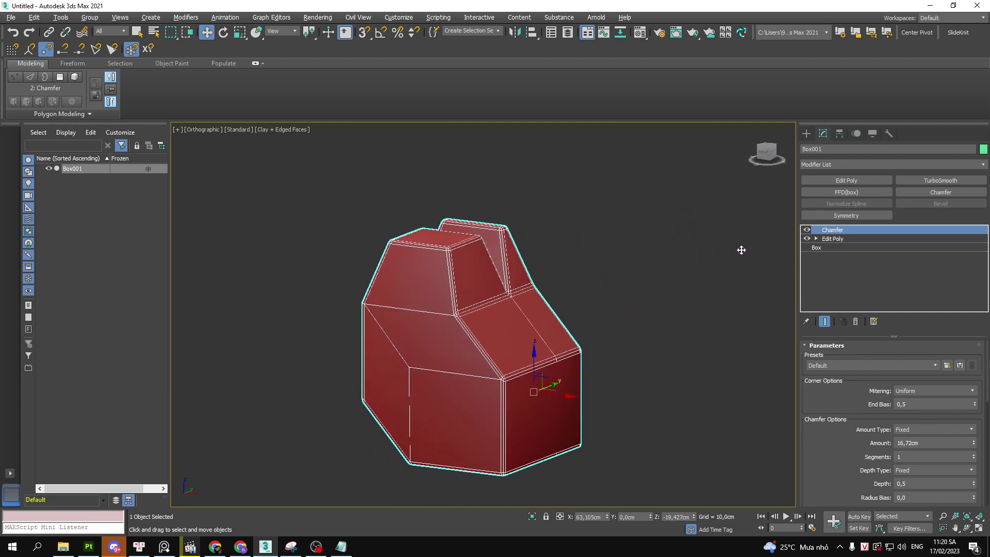
# Sketch annotations tracing the chamfered edges around the box's top corner
pyautogui.moveTo(549, 276); pyautogui.dragTo(387, 340)
pyautogui.moveTo(458, 238)
pyautogui.mouseDown()
pyautogui.moveTo(452, 312)
pyautogui.moveTo(500, 386)
pyautogui.mouseUp()
pyautogui.moveTo(500, 386)
pyautogui.keyDown('alt'); pyautogui.mouseDown(button='middle')
pyautogui.moveTo(513, 398)
pyautogui.moveTo(496, 330)
pyautogui.mouseUp(button='middle'); pyautogui.keyUp('alt')
pyautogui.moveTo(476, 321); pyautogui.dragTo(593, 289)
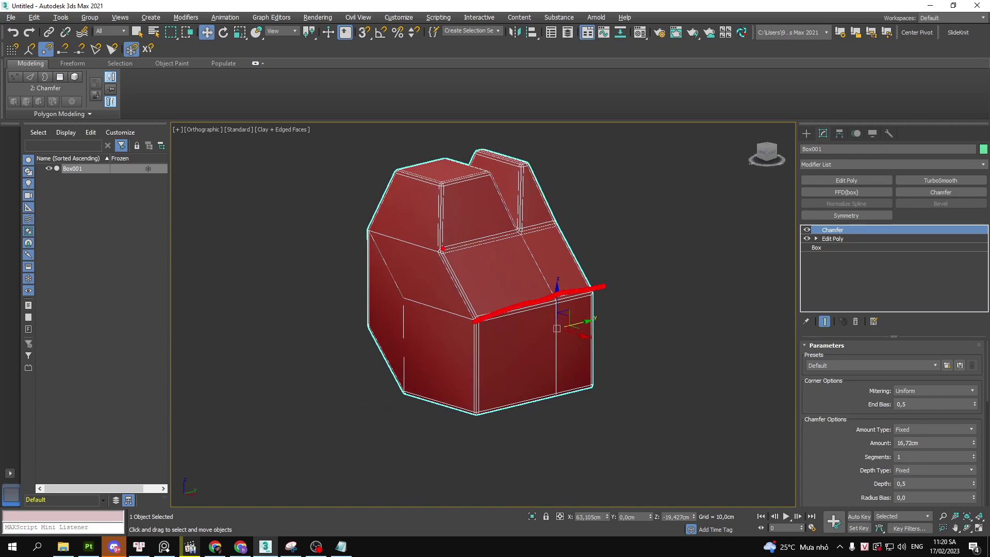
pyautogui.moveTo(443, 250); pyautogui.dragTo(477, 323)
pyautogui.moveTo(442, 251); pyautogui.dragTo(447, 187)
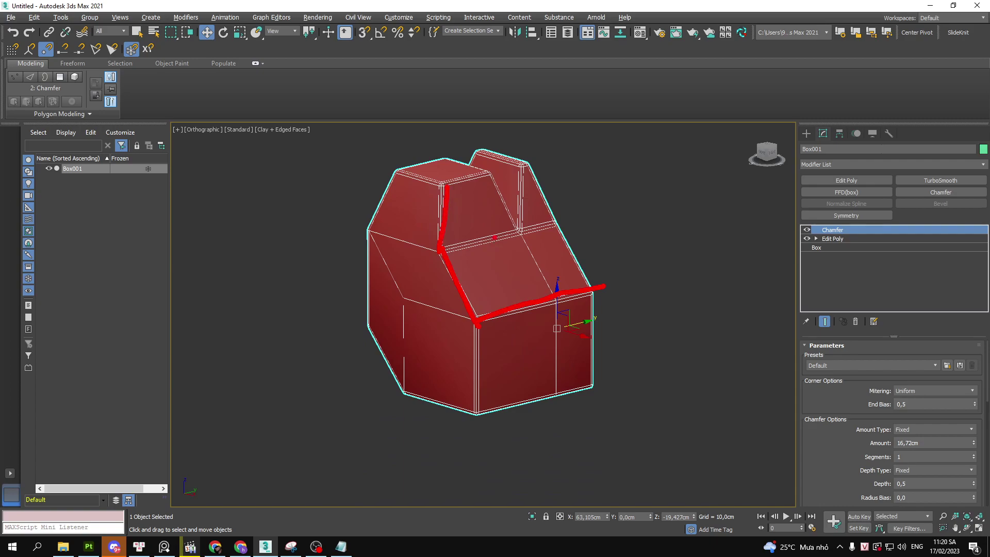
pyautogui.moveTo(468, 230); pyautogui.dragTo(494, 251)
# Scroll the Chamfer parameters down to the Selection Min. Angle / Max. Angle fields
pyautogui.scroll(-3, 876, 438)
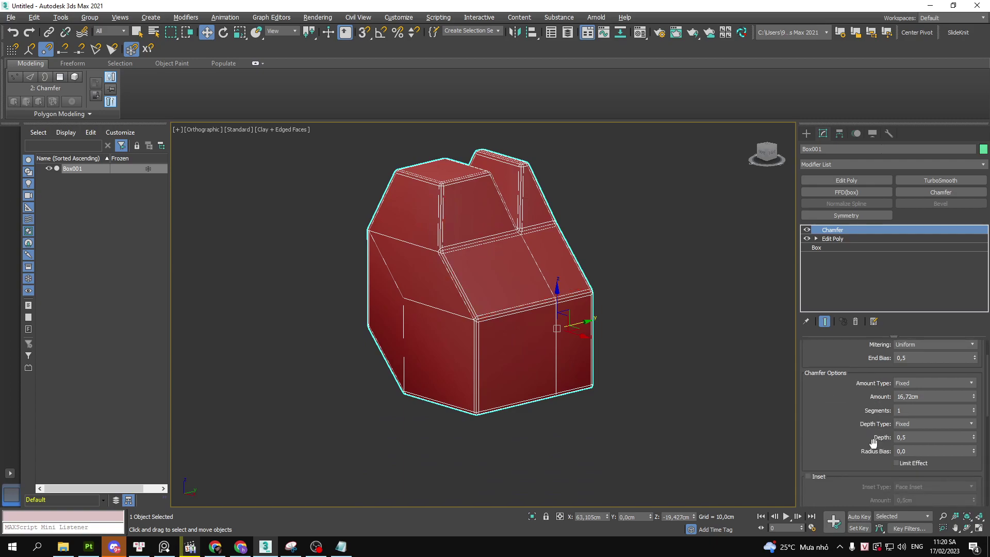
pyautogui.scroll(-3, 877, 439)
pyautogui.scroll(-3, 846, 436)
pyautogui.scroll(5, 537, 348)
pyautogui.scroll(-3, 667, 400)
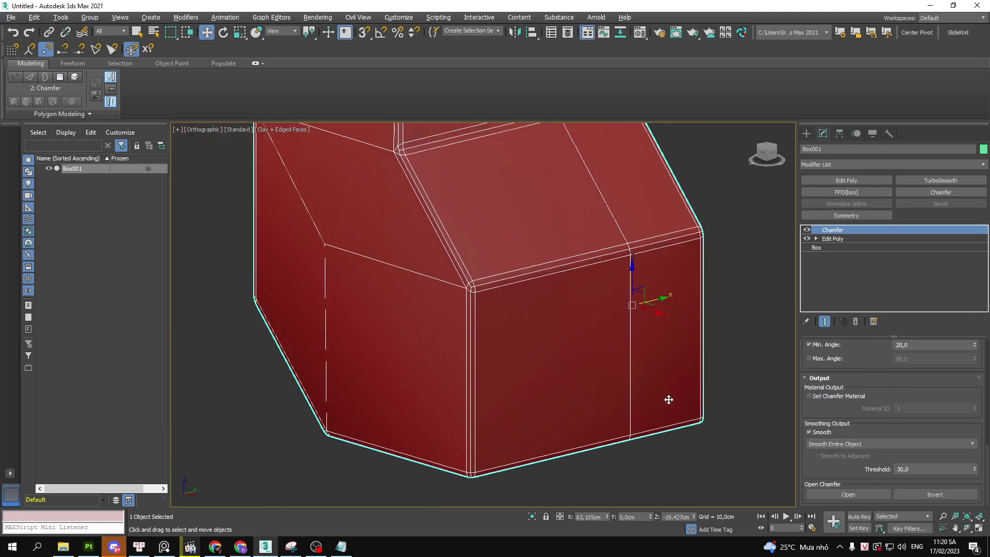
pyautogui.scroll(2, 667, 400)
pyautogui.scroll(1, 921, 377)
pyautogui.scroll(-5, 714, 380)
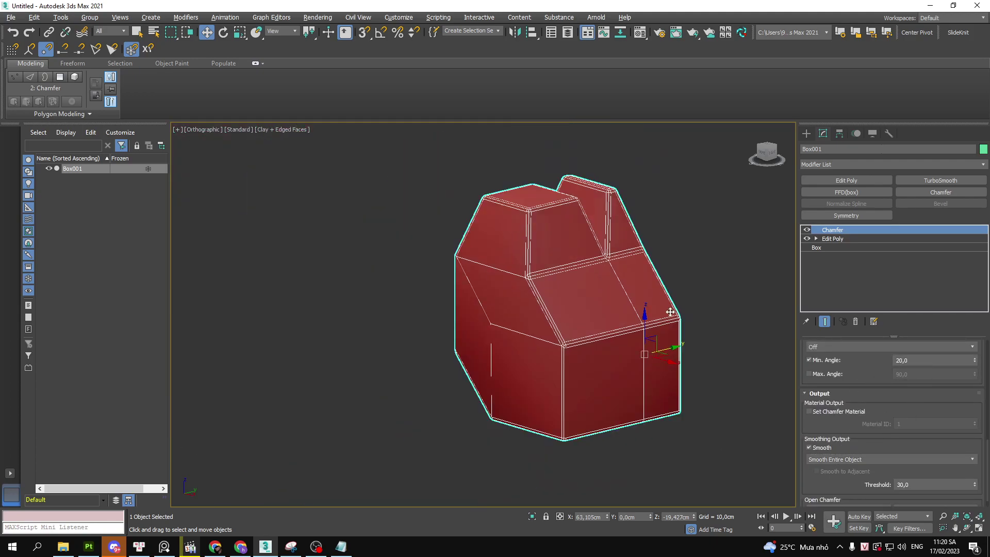
pyautogui.moveTo(593, 310)
pyautogui.mouseDown(button='middle')
pyautogui.moveTo(552, 298)
pyautogui.moveTo(481, 312)
pyautogui.mouseUp(button='middle')
pyautogui.scroll(-3, 553, 298)
pyautogui.scroll(3, 557, 289)
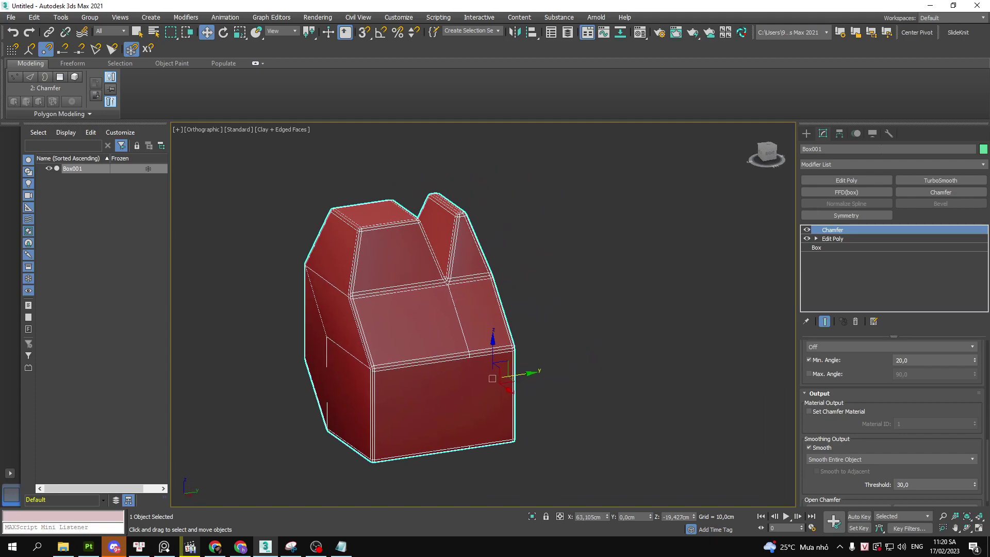
# Annotate the chamfered box and outline the Chamfer modifier in the stack
pyautogui.moveTo(550, 238)
pyautogui.mouseDown()
pyautogui.moveTo(258, 402)
pyautogui.moveTo(536, 189)
pyautogui.mouseUp()
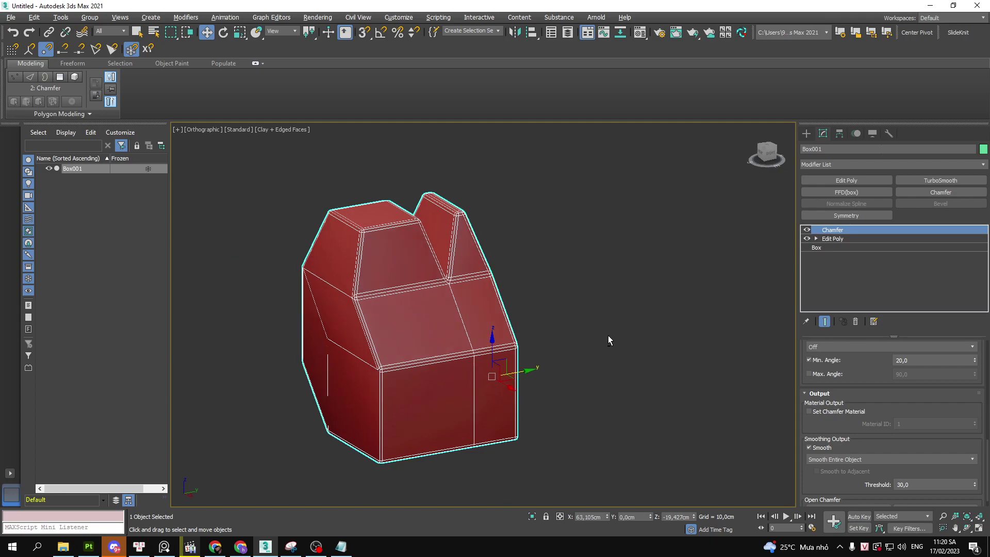
pyautogui.keyDown('alt'); pyautogui.moveTo(612, 336); pyautogui.dragTo(617, 312, button='middle'); pyautogui.keyUp('alt')
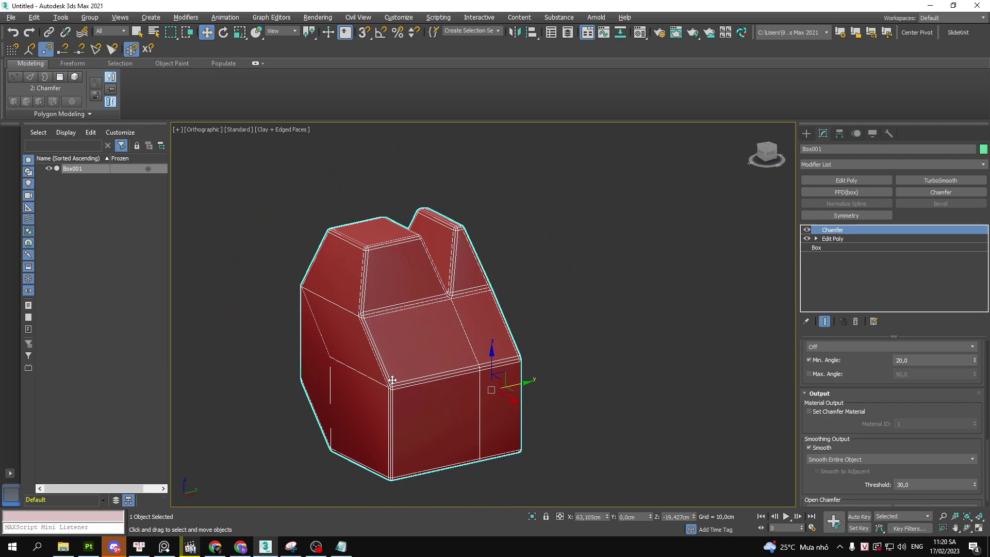
pyautogui.scroll(1, 894, 351)
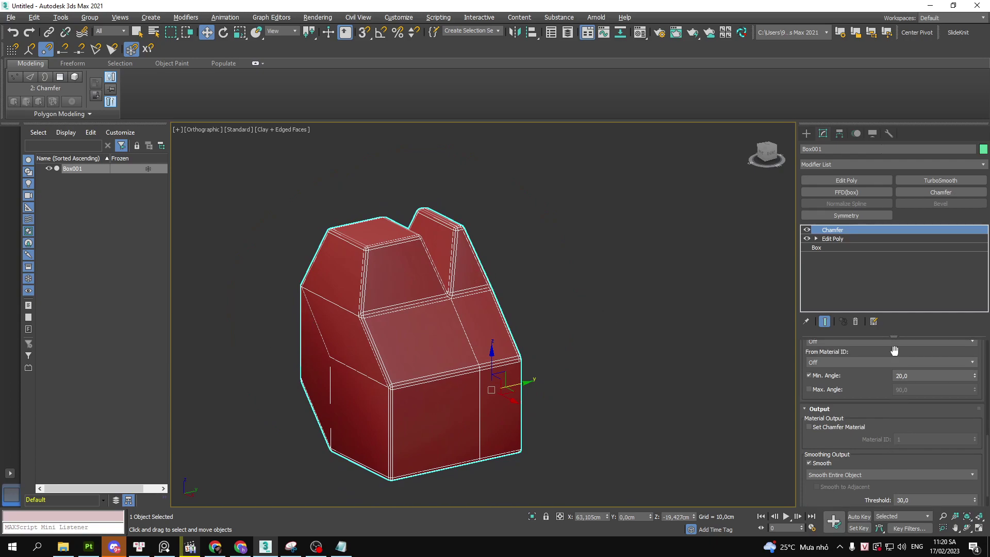
pyautogui.moveTo(795, 217); pyautogui.dragTo(870, 237)
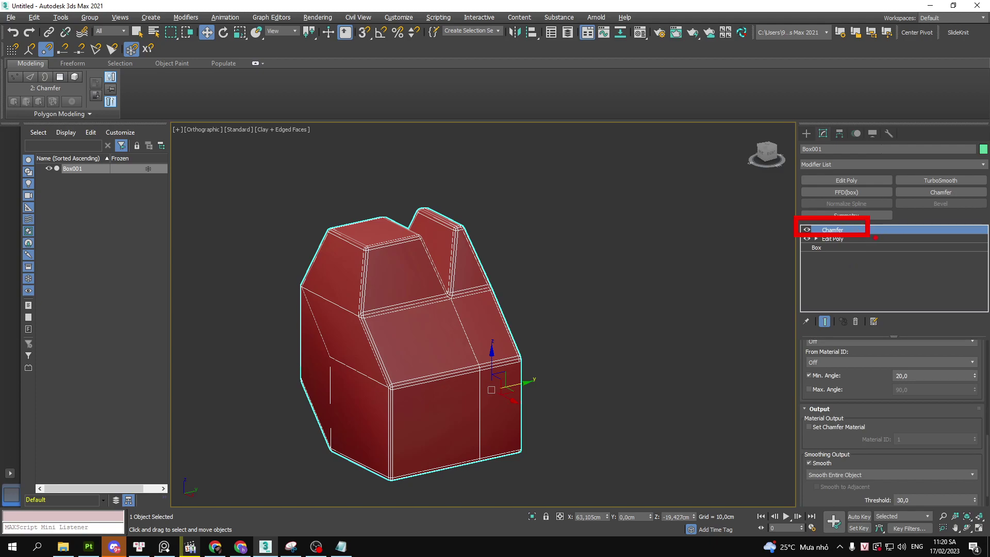
# Set the Chamfer Min. Angle to 45 and orbit to inspect the notch
pyautogui.click(920, 375)
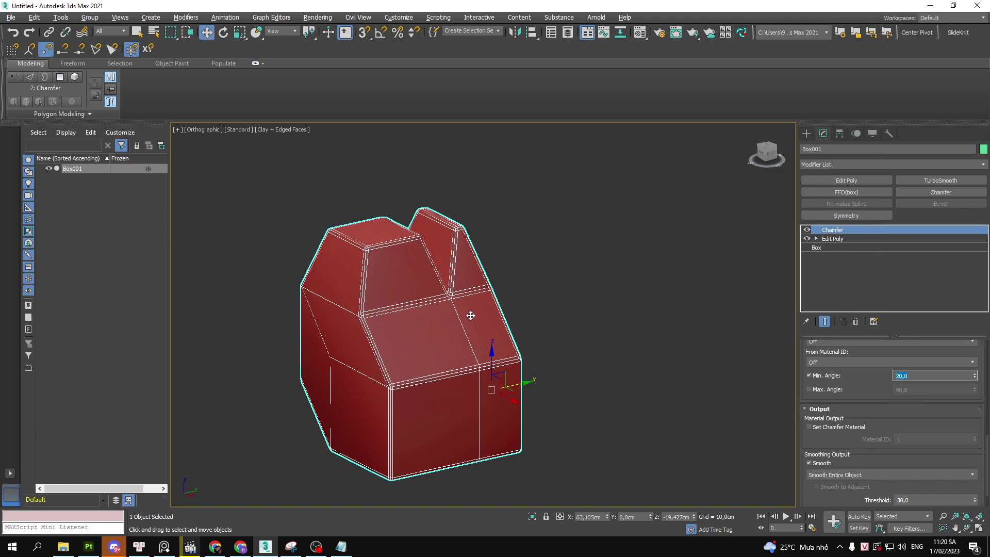
pyautogui.moveTo(471, 315); pyautogui.dragTo(515, 292, button='middle')
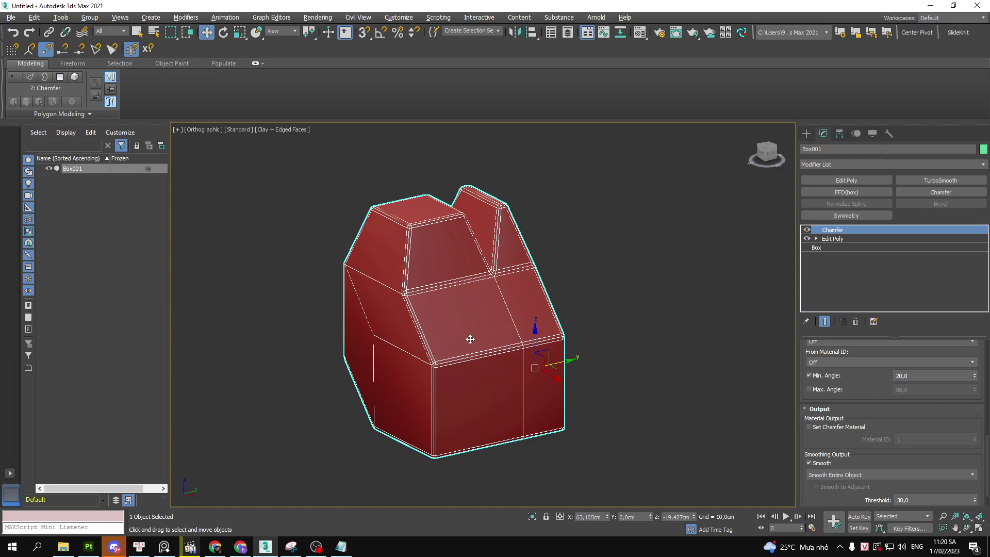
pyautogui.click(918, 375)
pyautogui.write('45')
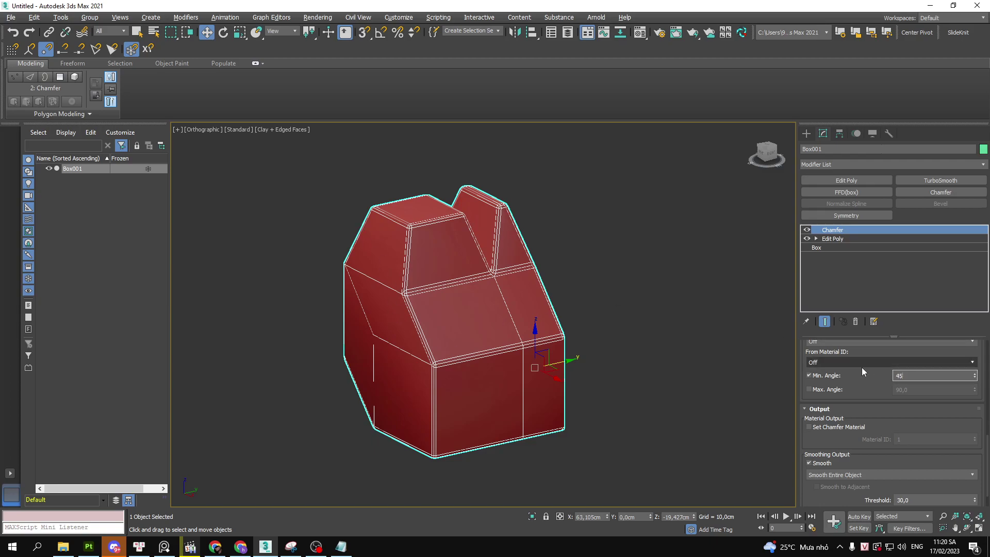
pyautogui.press('Return')
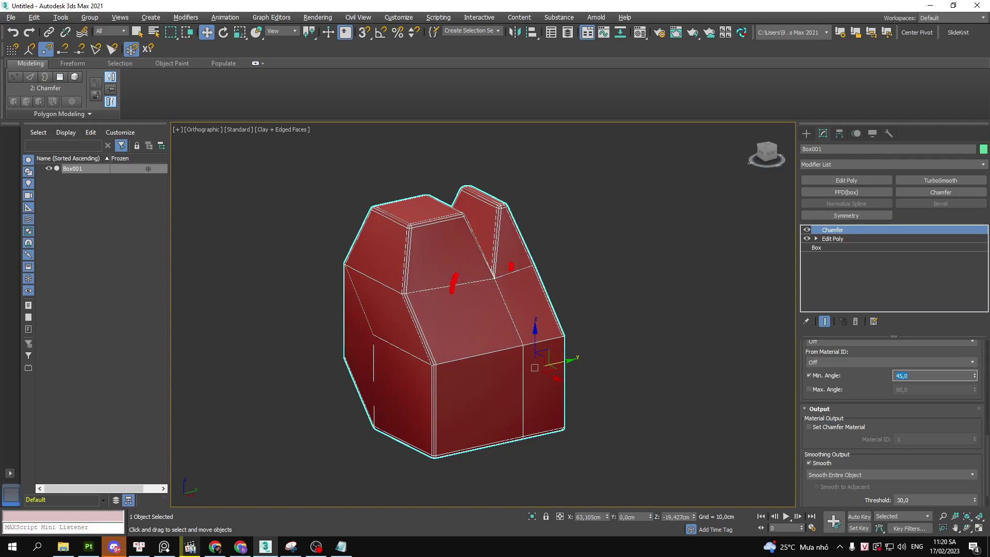
pyautogui.keyDown('alt'); pyautogui.moveTo(504, 265); pyautogui.dragTo(488, 283, button='middle'); pyautogui.keyUp('alt')
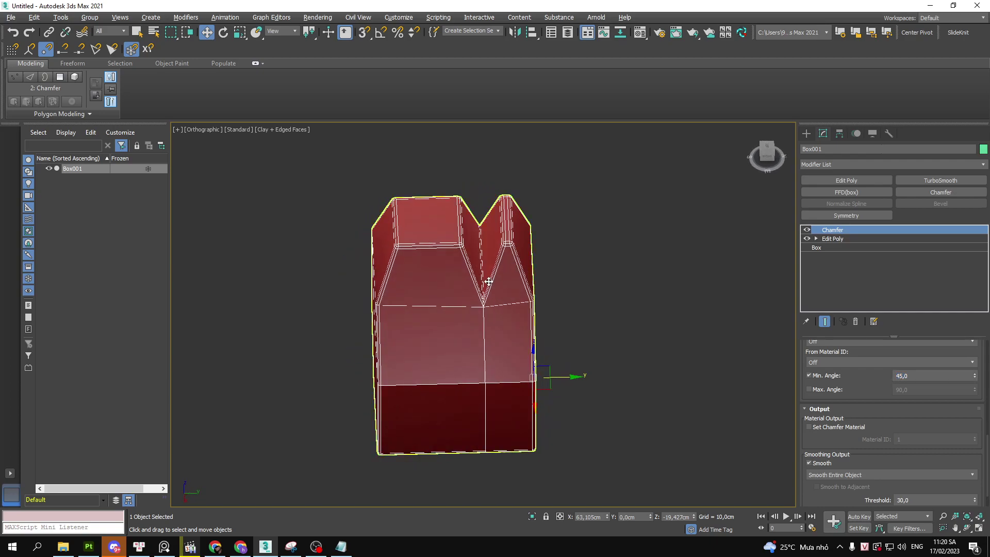
pyautogui.scroll(6, 471, 310)
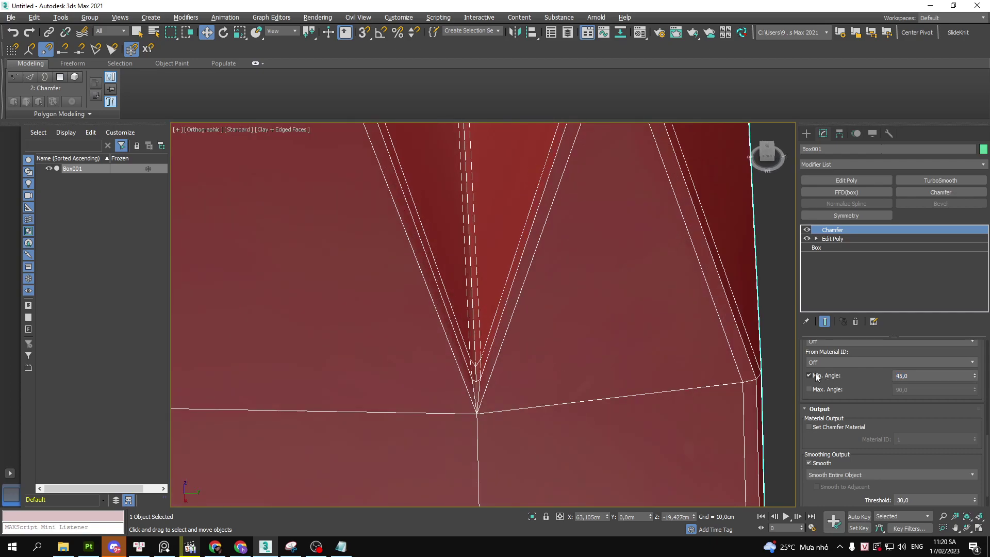
# Lower the Min. Angle to 20 to compare how the notch edges bevel
pyautogui.click(949, 375)
pyautogui.write('20')
pyautogui.press('Return')
pyautogui.scroll(-5, 596, 370)
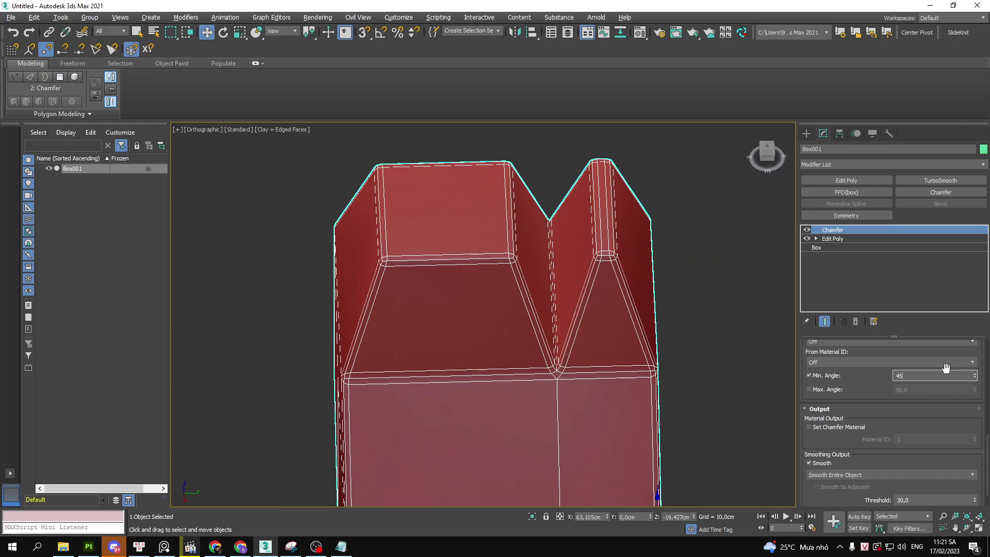
# Commit Min. Angle 45 and scroll up to the Chamfer Options
pyautogui.press('Return')
pyautogui.moveTo(611, 284)
pyautogui.keyDown('alt'); pyautogui.mouseDown(button='middle')
pyautogui.moveTo(780, 256)
pyautogui.moveTo(586, 272)
pyautogui.mouseUp(button='middle'); pyautogui.keyUp('alt')
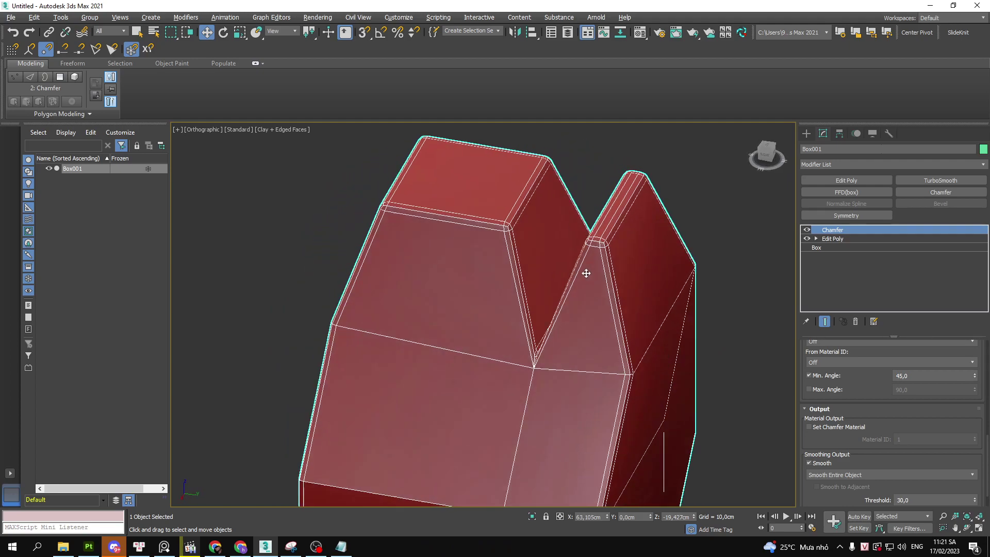
pyautogui.scroll(3, 546, 360)
pyautogui.scroll(3, 860, 424)
pyautogui.scroll(2, 860, 424)
pyautogui.scroll(1, 860, 424)
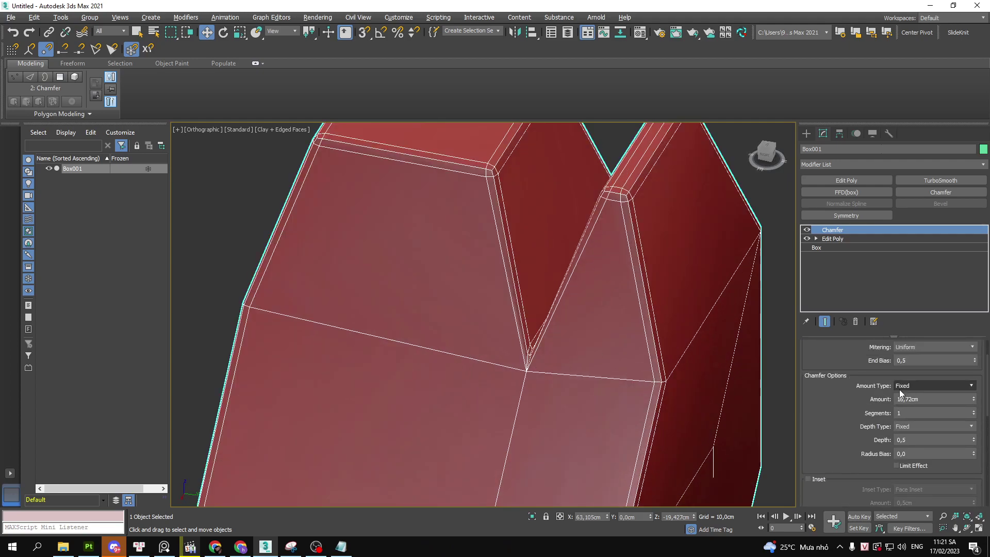
pyautogui.scroll(1, 861, 425)
pyautogui.scroll(1, 863, 427)
pyautogui.scroll(-3, 544, 354)
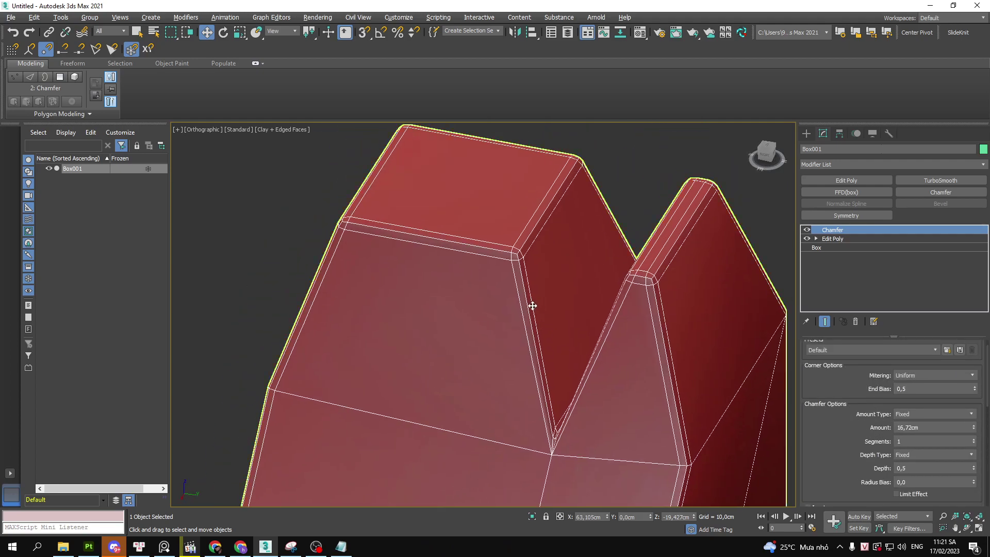
pyautogui.scroll(6, 513, 273)
# Set the Chamfer Segments to 2, marking the chamfer strip's edges for explanation
pyautogui.doubleClick(898, 441)
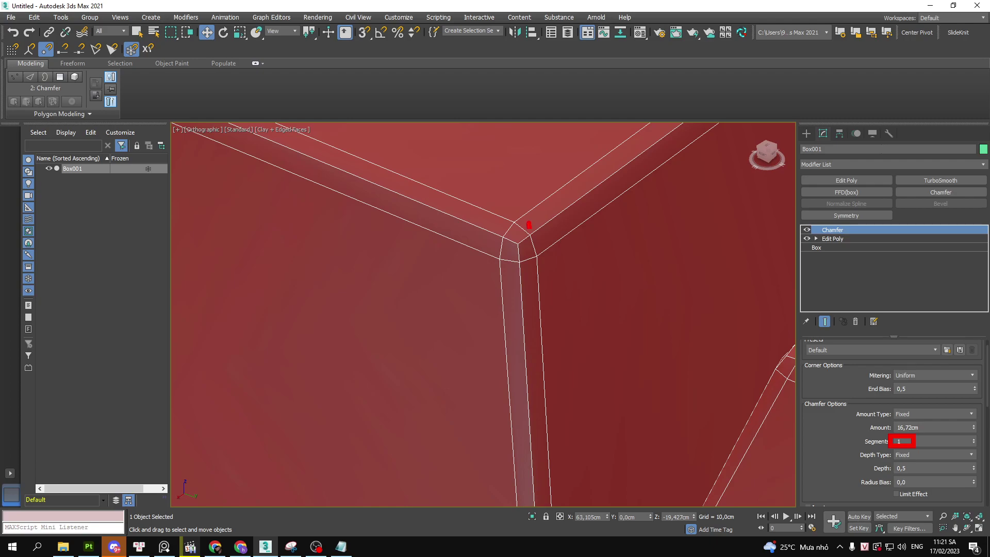
pyautogui.moveTo(529, 225); pyautogui.dragTo(545, 329)
pyautogui.moveTo(499, 220); pyautogui.dragTo(503, 395)
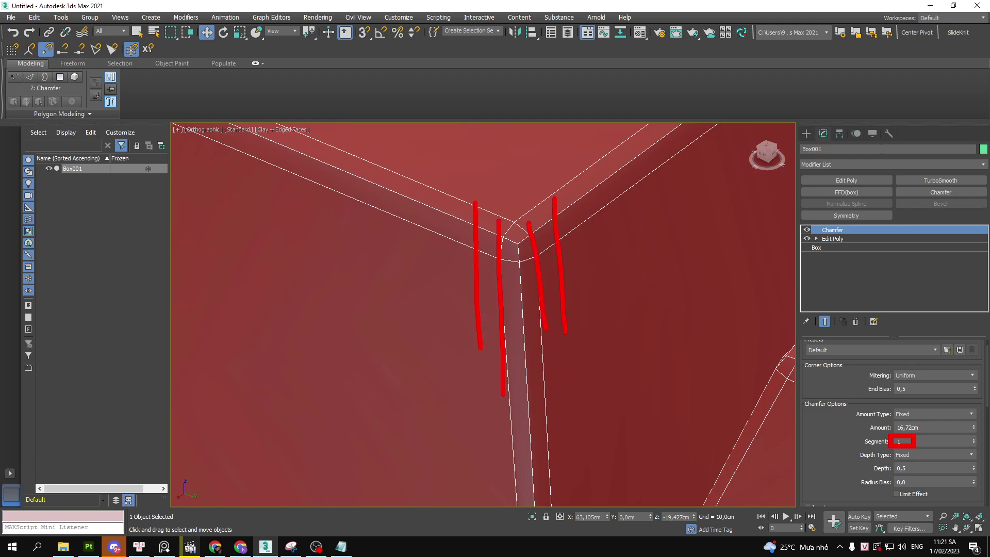
pyautogui.press('Escape')
pyautogui.click(974, 440)
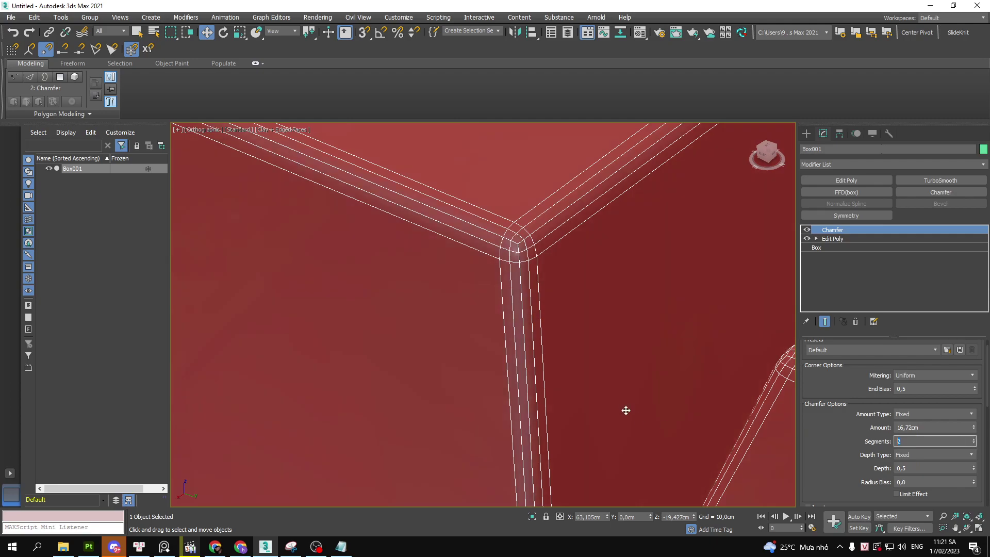
# Inspect the two-segment chamfered edge up close in the front view
pyautogui.scroll(-5, 625, 407)
pyautogui.moveTo(625, 402)
pyautogui.keyDown('alt'); pyautogui.mouseDown(button='middle')
pyautogui.moveTo(681, 374)
pyautogui.moveTo(644, 337)
pyautogui.moveTo(613, 332)
pyautogui.moveTo(446, 360)
pyautogui.mouseUp(button='middle'); pyautogui.keyUp('alt')
pyautogui.scroll(-3, 644, 337)
pyautogui.press('f')
pyautogui.scroll(5, 606, 342)
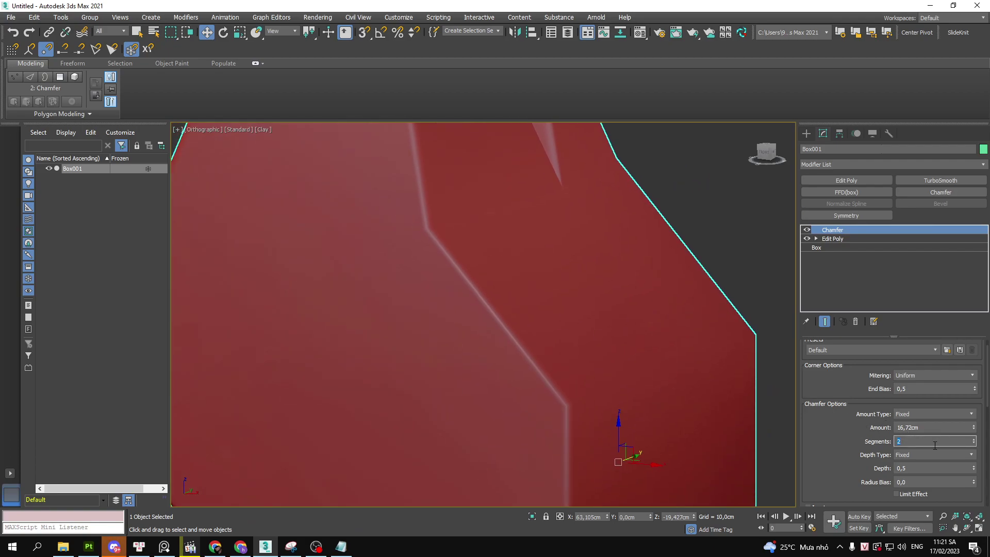
pyautogui.moveTo(570, 389); pyautogui.dragTo(513, 327, button='middle')
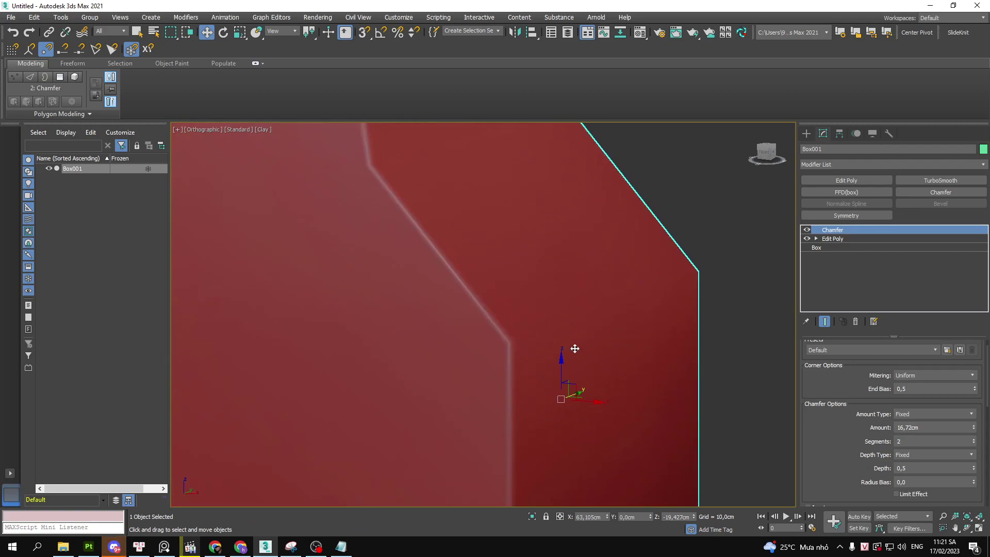
pyautogui.scroll(-4, 593, 345)
# Frame the box in the front view and circle its smoothed areas for explanation
pyautogui.press('f')
pyautogui.scroll(-3, 608, 346)
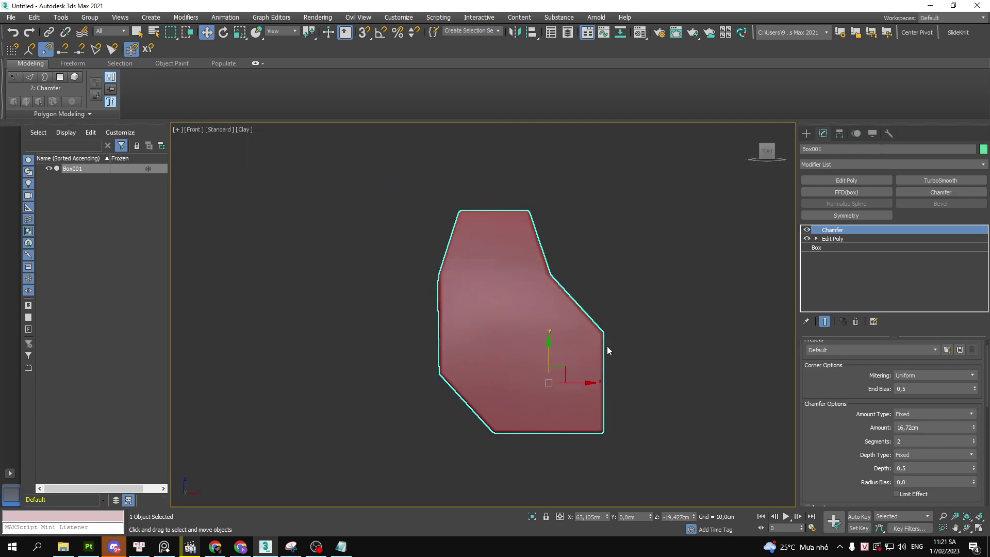
pyautogui.scroll(2, 588, 347)
pyautogui.moveTo(588, 347); pyautogui.dragTo(564, 341, button='middle')
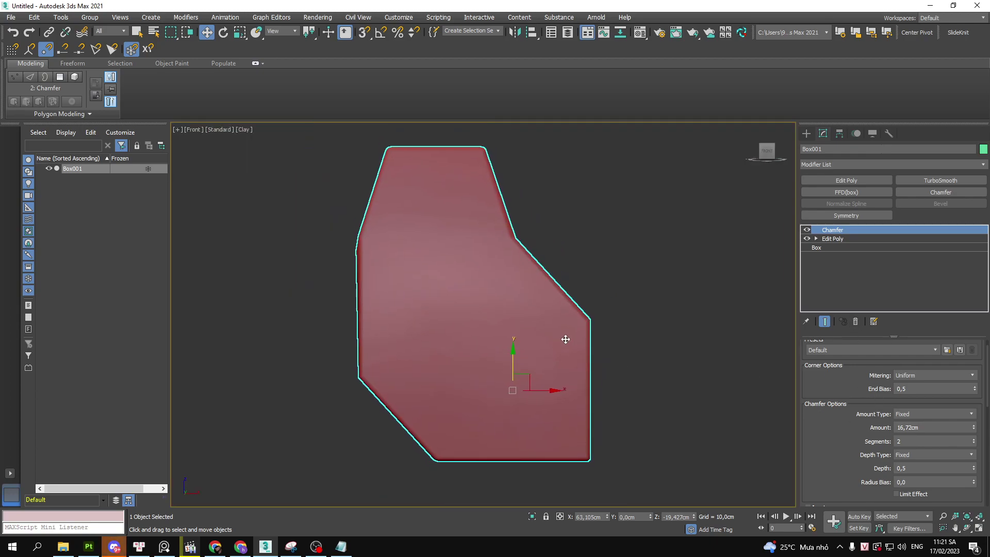
pyautogui.moveTo(467, 169); pyautogui.dragTo(479, 188)
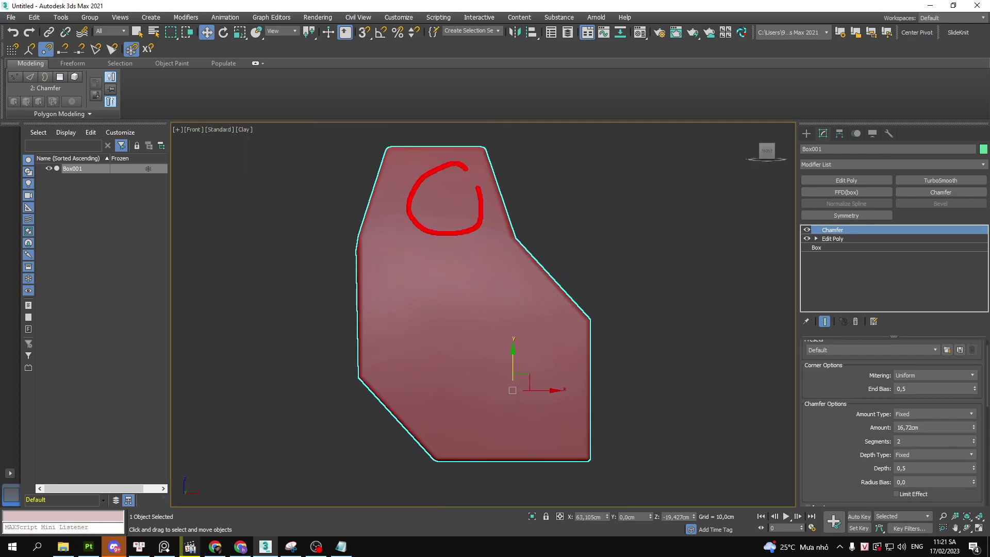
pyautogui.moveTo(482, 289); pyautogui.dragTo(558, 349)
pyautogui.moveTo(451, 267); pyautogui.dragTo(441, 373)
pyautogui.press('Escape')
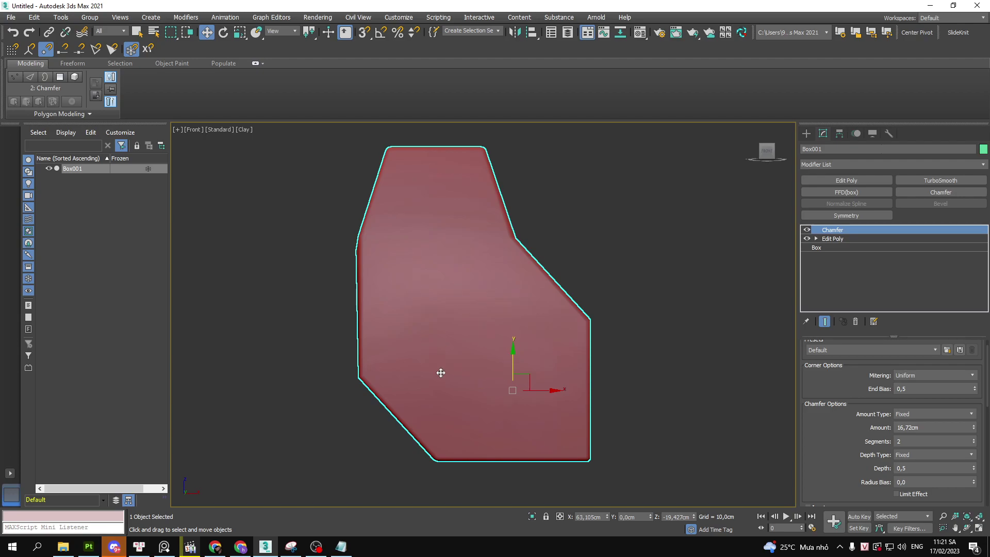
# Mark the Smoothing Output setting and the box's beveled right edges
pyautogui.scroll(-5, 892, 444)
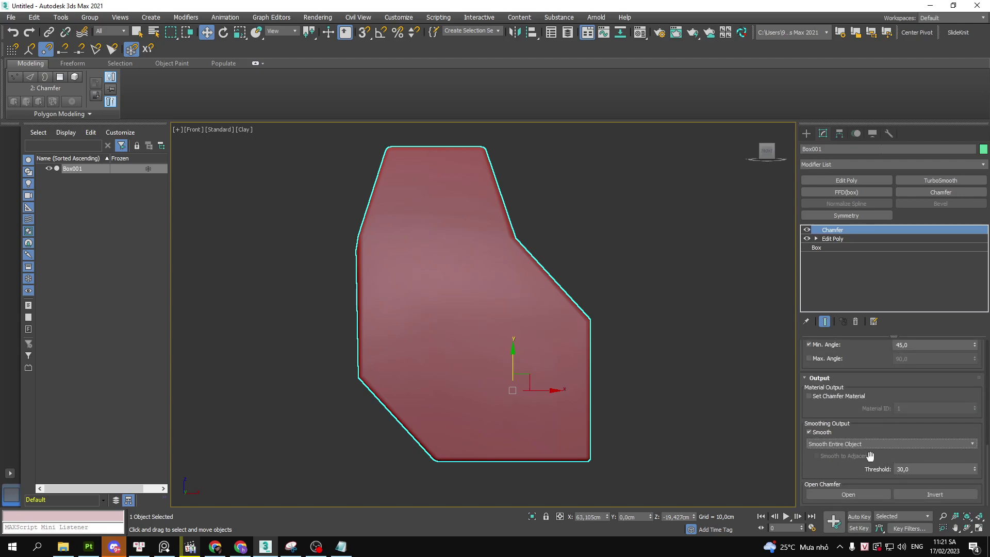
pyautogui.moveTo(784, 412); pyautogui.dragTo(988, 454)
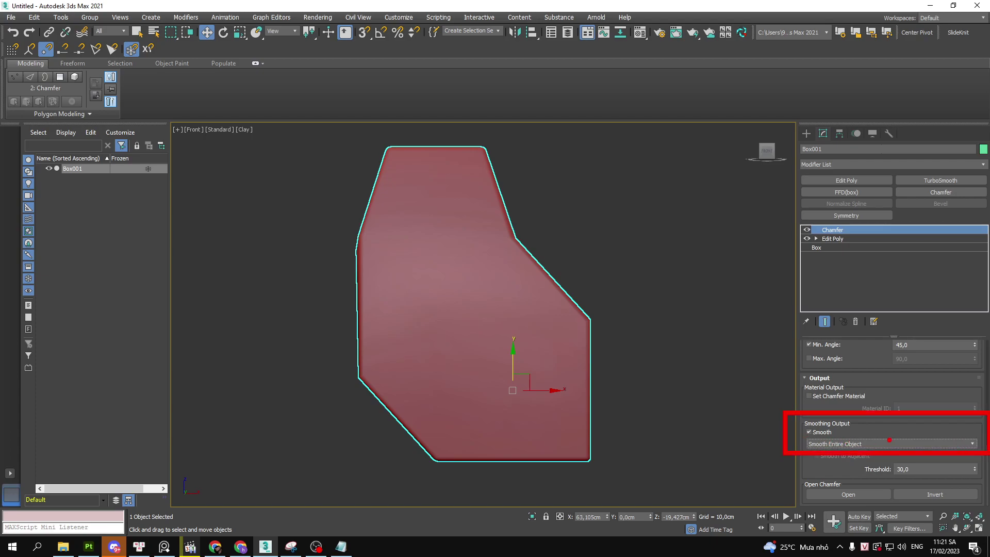
pyautogui.moveTo(890, 440); pyautogui.dragTo(915, 442)
pyautogui.moveTo(573, 355)
pyautogui.mouseDown()
pyautogui.moveTo(597, 331)
pyautogui.moveTo(588, 290)
pyautogui.mouseUp()
pyautogui.moveTo(532, 274); pyautogui.dragTo(552, 253)
pyautogui.moveTo(497, 232); pyautogui.dragTo(530, 214)
pyautogui.moveTo(510, 177); pyautogui.dragTo(470, 184)
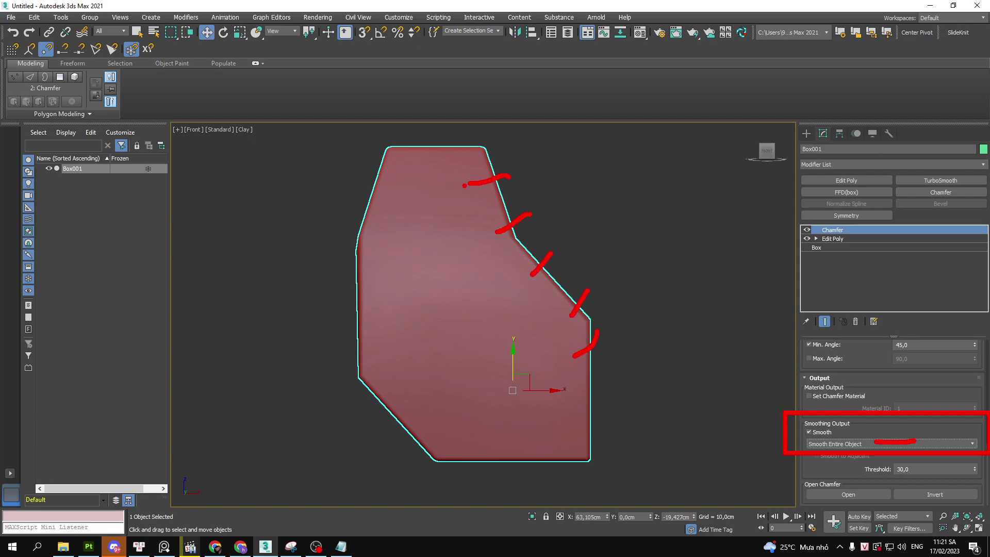
# Change Smoothing Output from Smooth Entire Object to Smooth Chamfers Only
pyautogui.click(835, 444)
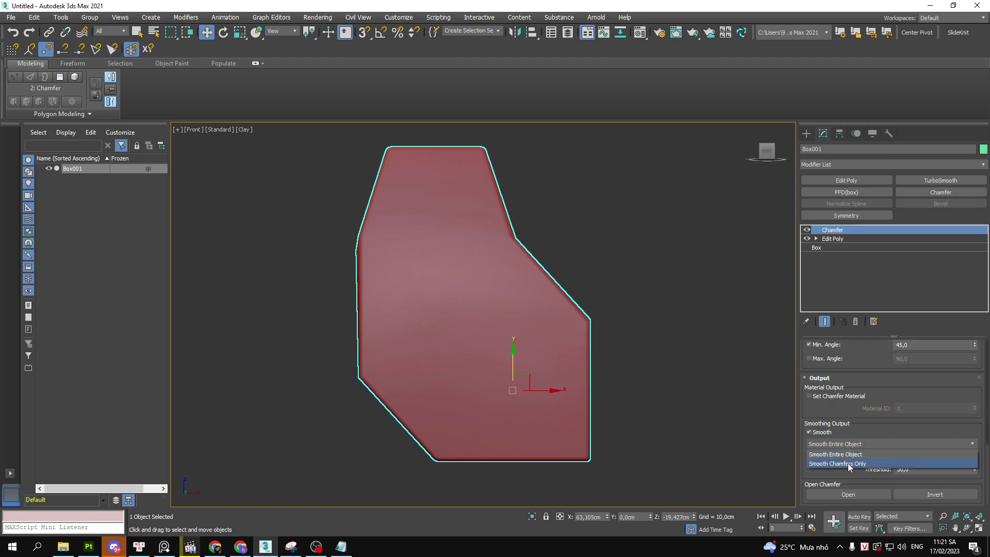
pyautogui.click(850, 464)
pyautogui.moveTo(578, 308)
pyautogui.keyDown('alt'); pyautogui.mouseDown(button='middle')
pyautogui.moveTo(583, 339)
pyautogui.moveTo(599, 341)
pyautogui.moveTo(575, 347)
pyautogui.mouseUp(button='middle'); pyautogui.keyUp('alt')
pyautogui.scroll(-1, 491, 328)
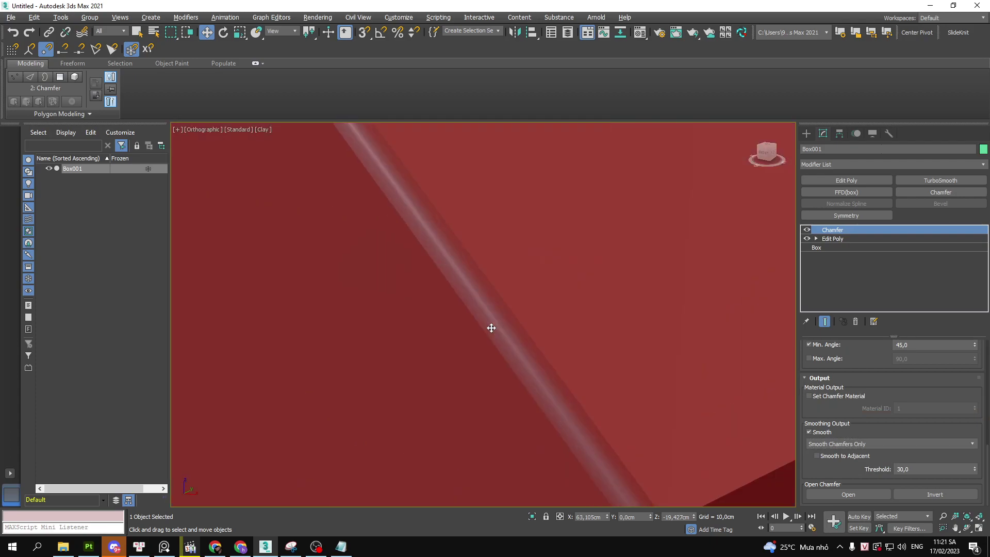
pyautogui.scroll(-2, 491, 328)
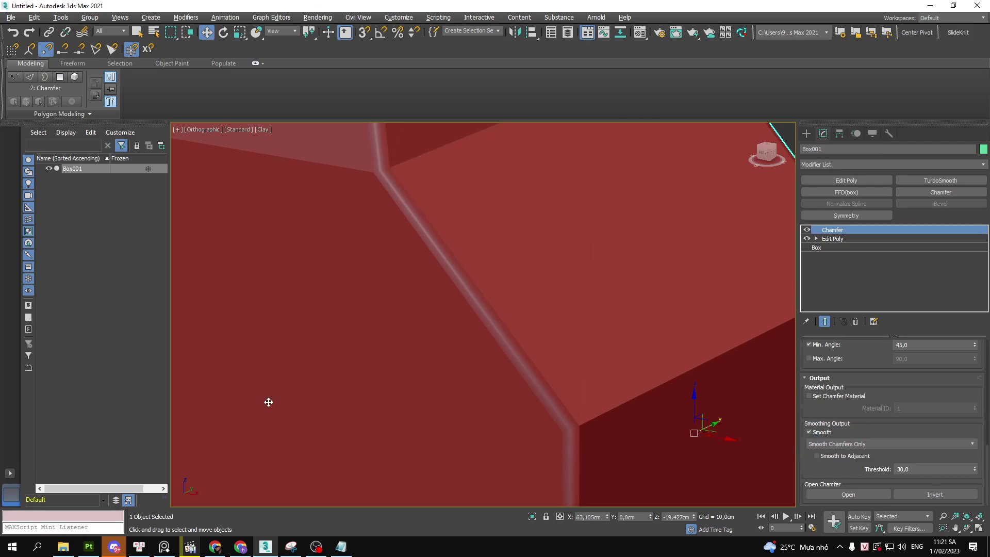
# In Substance 3D Painter, hide Folder 1 and inspect the untextured nightstand
pyautogui.click(89, 546)
pyautogui.keyDown('alt'); pyautogui.moveTo(460, 323); pyautogui.dragTo(476, 263); pyautogui.keyUp('alt')
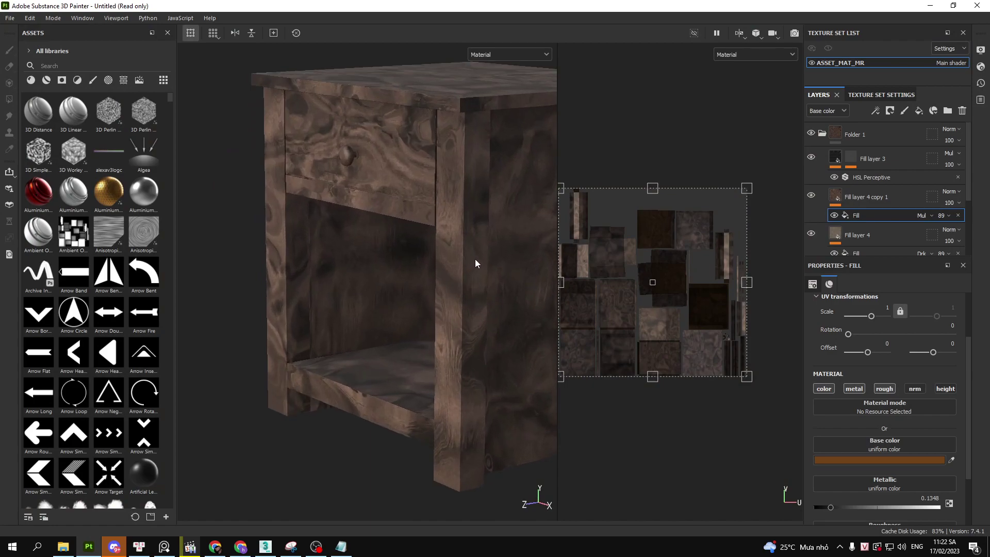
pyautogui.click(822, 134)
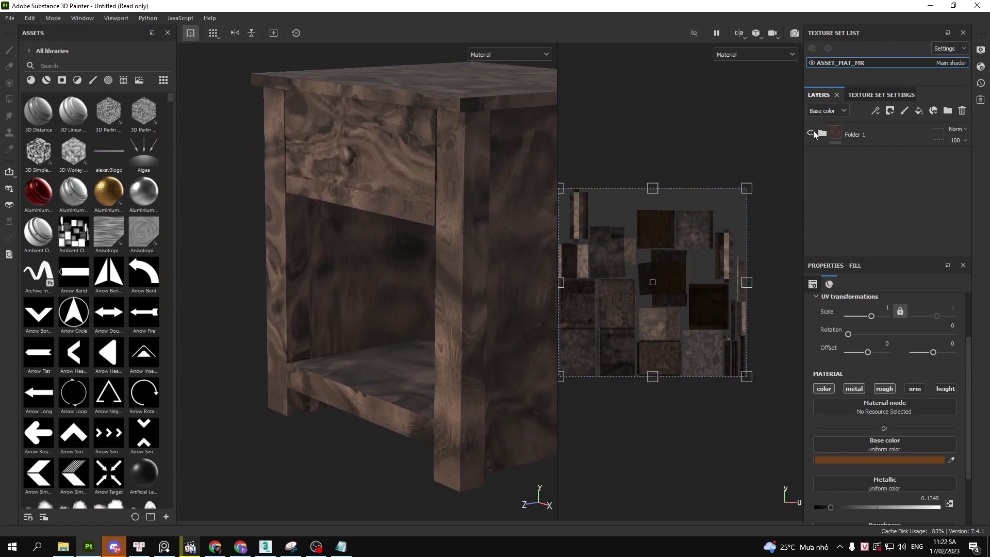
pyautogui.moveTo(371, 289)
pyautogui.keyDown('alt'); pyautogui.mouseDown()
pyautogui.moveTo(415, 298)
pyautogui.moveTo(420, 245)
pyautogui.mouseUp(); pyautogui.keyUp('alt')
pyautogui.scroll(3, 421, 245)
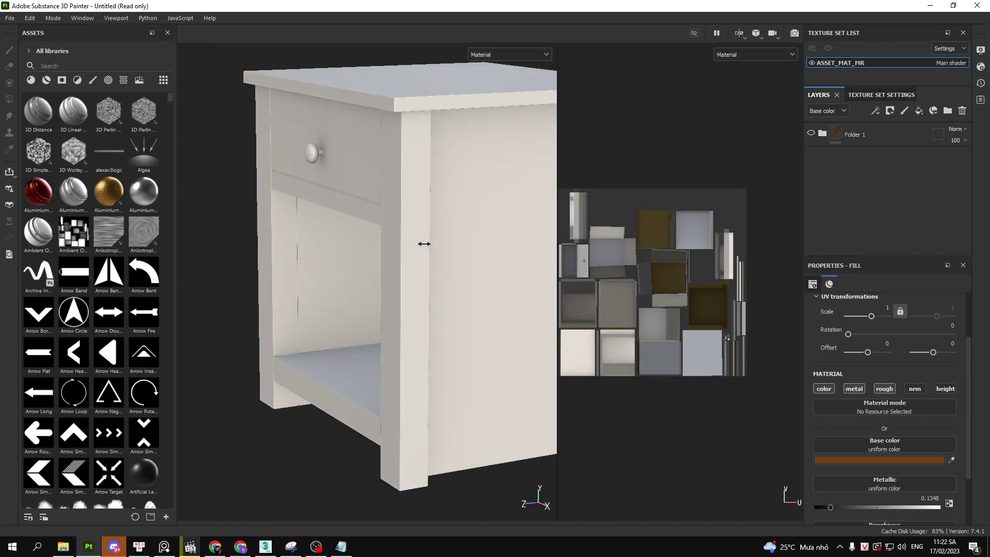
pyautogui.scroll(3, 407, 170)
pyautogui.scroll(3, 399, 128)
pyautogui.keyDown('alt'); pyautogui.moveTo(404, 179); pyautogui.dragTo(464, 287); pyautogui.keyUp('alt')
pyautogui.press('f')
pyautogui.scroll(3, 419, 298)
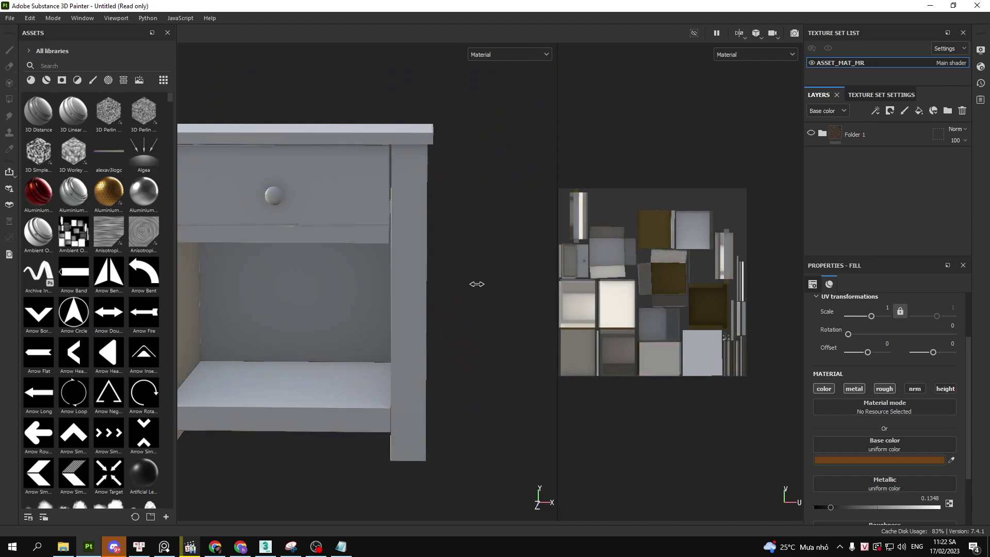
# Rotate the environment lighting around the nightstand
pyautogui.keyDown('shift'); pyautogui.moveTo(419, 299); pyautogui.dragTo(454, 234, button='right'); pyautogui.keyUp('shift')
pyautogui.moveTo(399, 159); pyautogui.dragTo(414, 188)
pyautogui.moveTo(409, 193); pyautogui.dragTo(418, 306)
pyautogui.moveTo(417, 322)
pyautogui.mouseDown()
pyautogui.moveTo(419, 374)
pyautogui.moveTo(400, 452)
pyautogui.mouseUp()
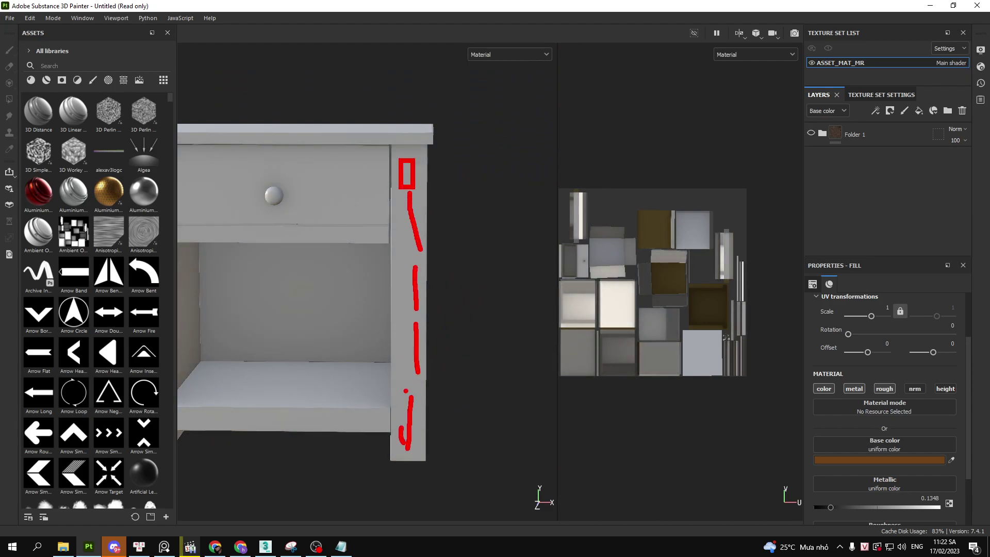
pyautogui.press('Escape')
pyautogui.keyDown('alt'); pyautogui.moveTo(390, 328); pyautogui.dragTo(363, 278, button='middle'); pyautogui.keyUp('alt')
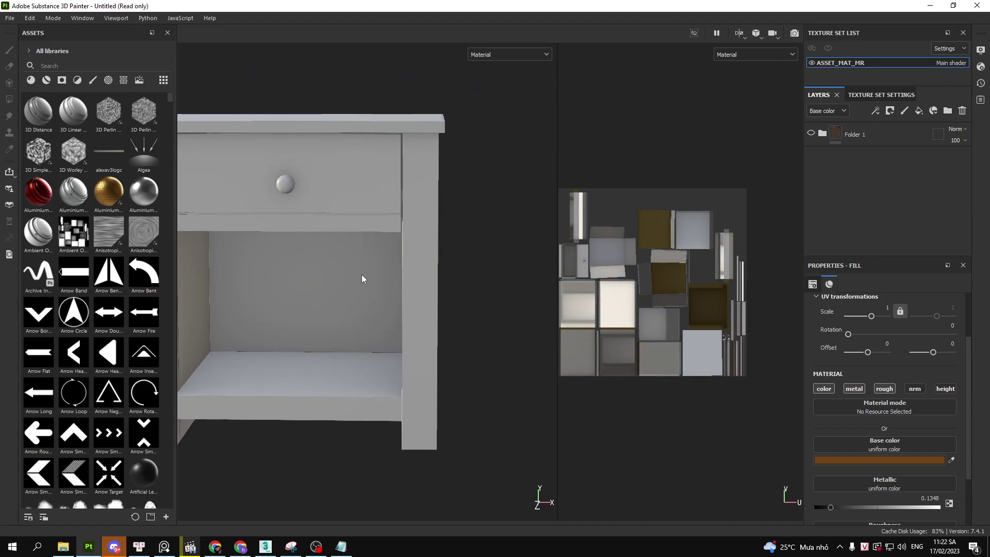
# Search 'metal' and try Aluminium Anodized Red, Iron Hammered and Iron Raw fills, undoing each
pyautogui.click(89, 64)
pyautogui.write('metal')
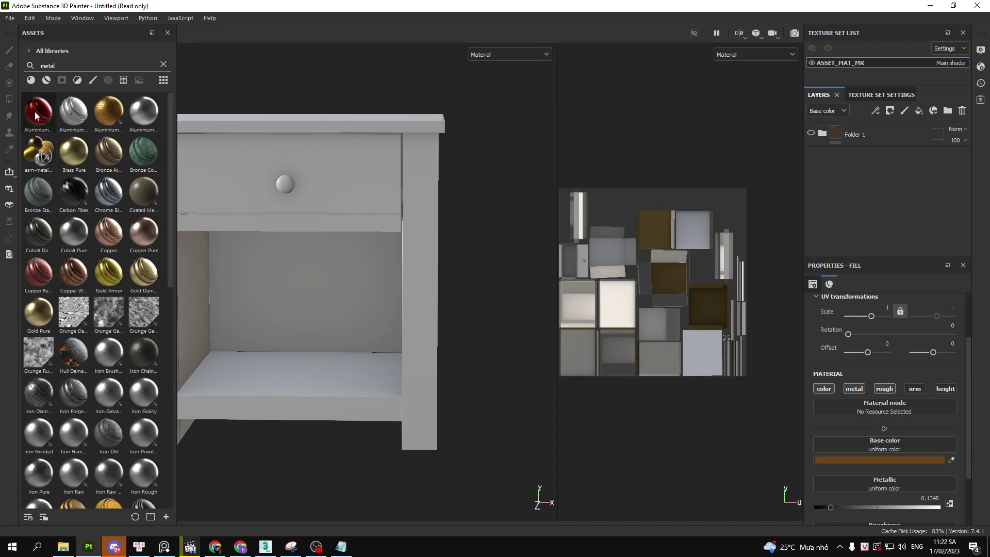
pyautogui.moveTo(39, 111); pyautogui.dragTo(337, 179)
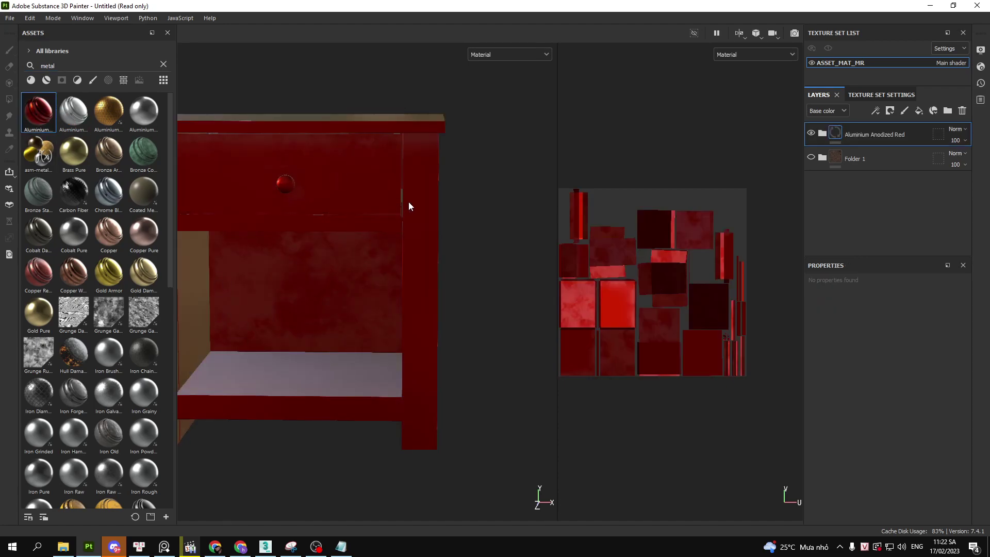
pyautogui.hotkey('ctrl', 'z')
pyautogui.moveTo(74, 433)
pyautogui.mouseDown()
pyautogui.moveTo(390, 210)
pyautogui.moveTo(396, 217)
pyautogui.mouseUp()
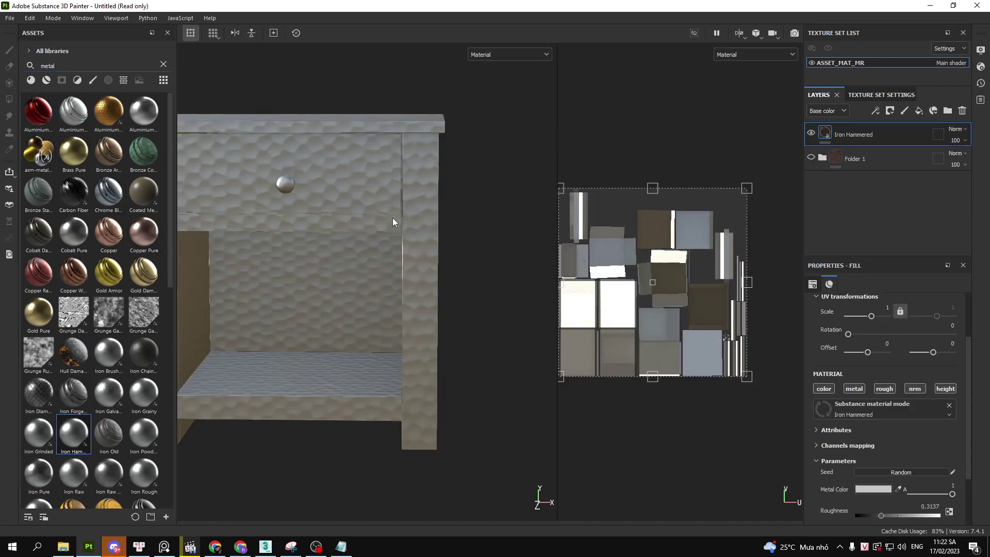
pyautogui.hotkey('ctrl', 'z')
pyautogui.moveTo(74, 474); pyautogui.dragTo(368, 234)
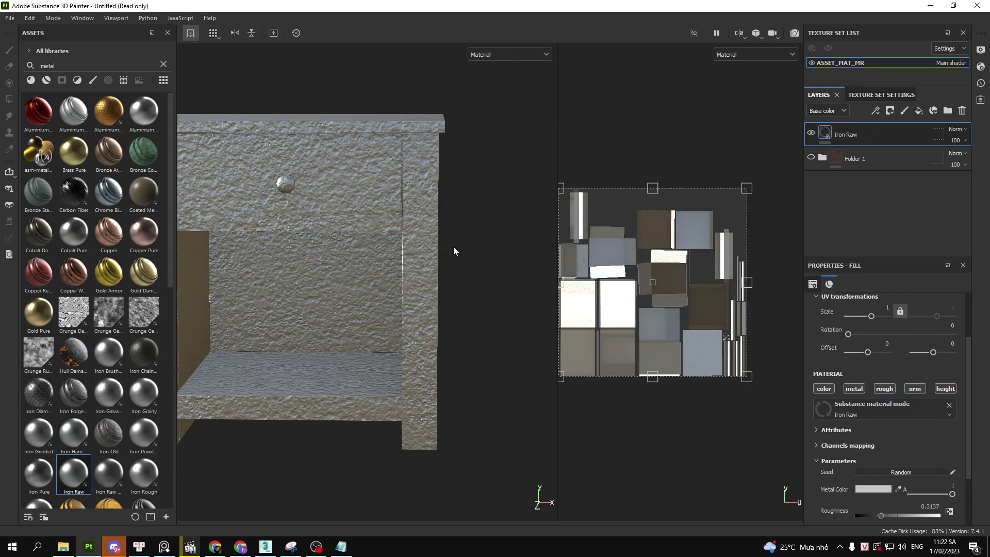
pyautogui.hotkey('ctrl', 'z')
pyautogui.click(112, 68)
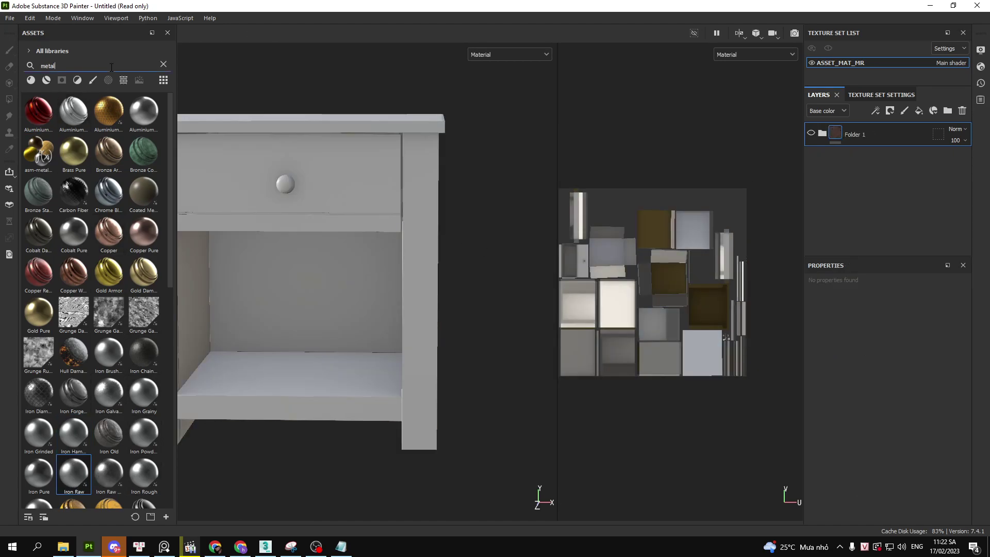
# Apply a Plastic Glossy Pure fill with base colour 1E1E1E, Metallic 1 and Roughness 0
pyautogui.write('gloss')
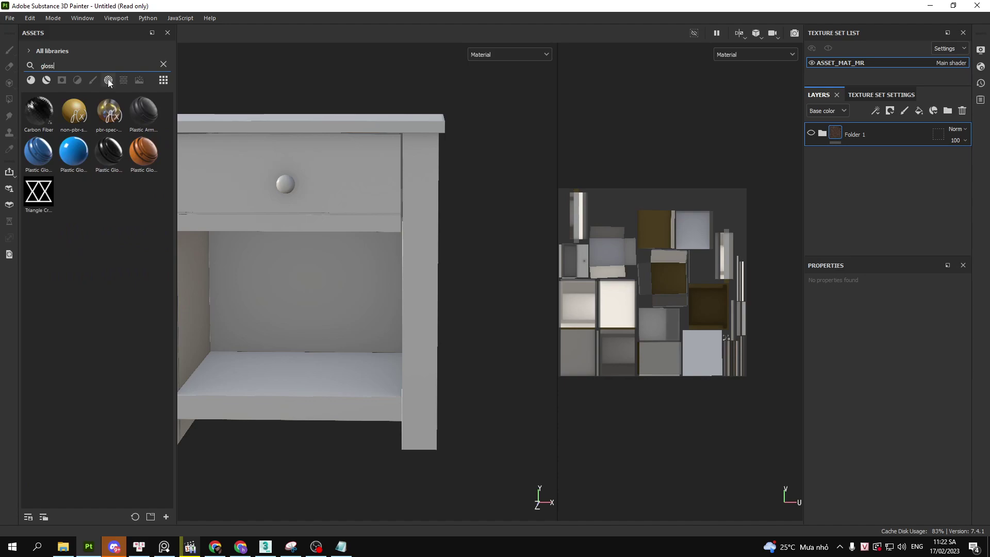
pyautogui.moveTo(74, 153); pyautogui.dragTo(237, 160)
pyautogui.keyDown('alt'); pyautogui.moveTo(495, 311); pyautogui.dragTo(465, 303); pyautogui.keyUp('alt')
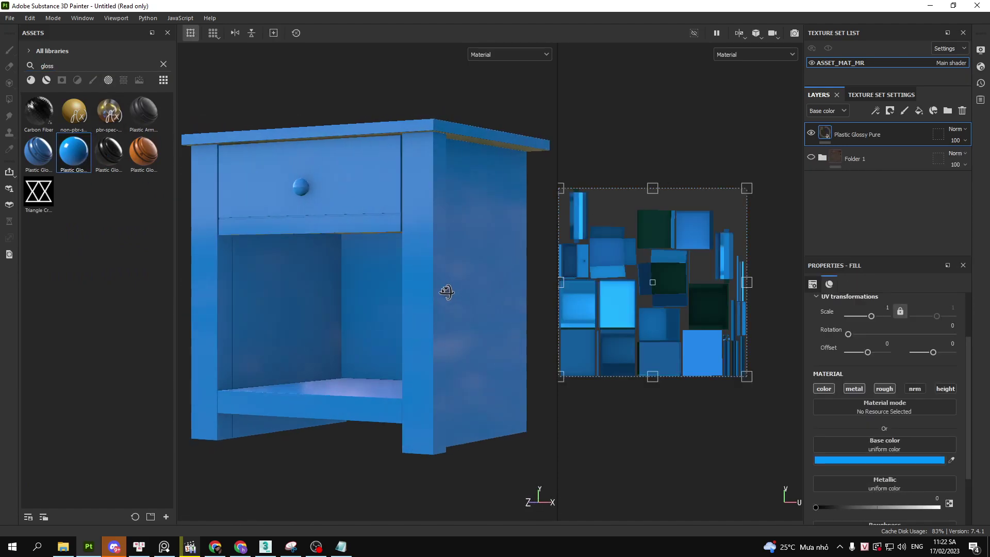
pyautogui.click(515, 371)
pyautogui.moveTo(552, 330); pyautogui.dragTo(520, 350)
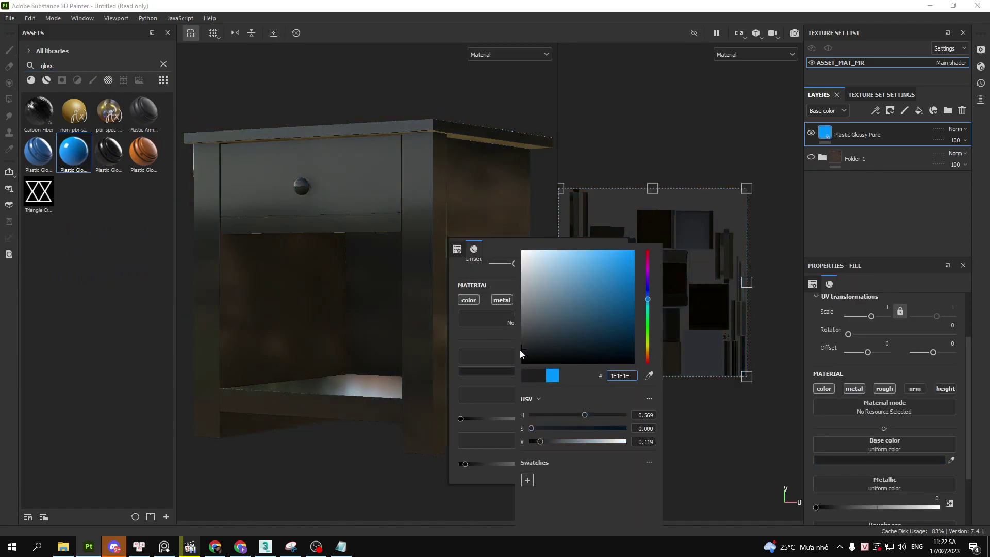
pyautogui.click(503, 427)
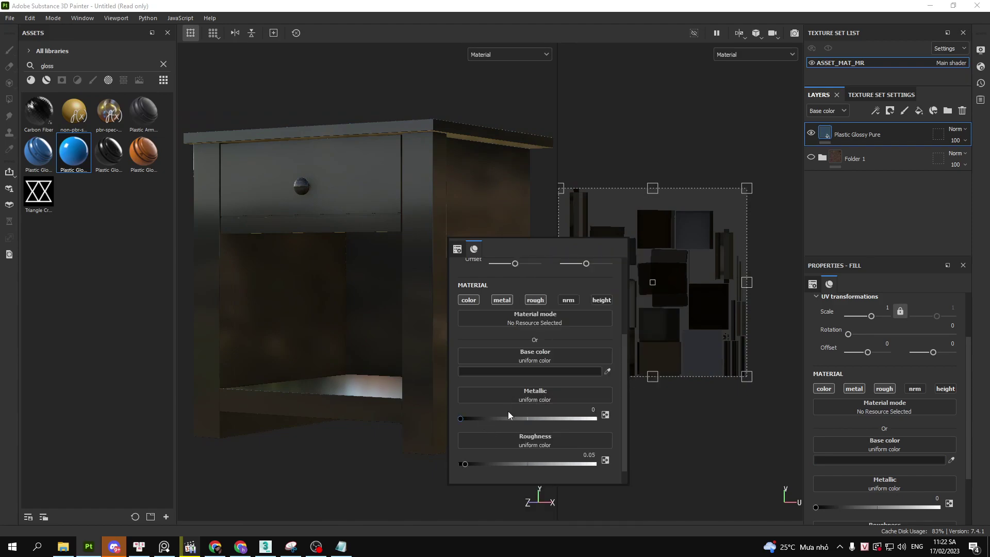
pyautogui.click(460, 418)
pyautogui.moveTo(464, 418); pyautogui.dragTo(630, 419)
pyautogui.moveTo(467, 461); pyautogui.dragTo(435, 468)
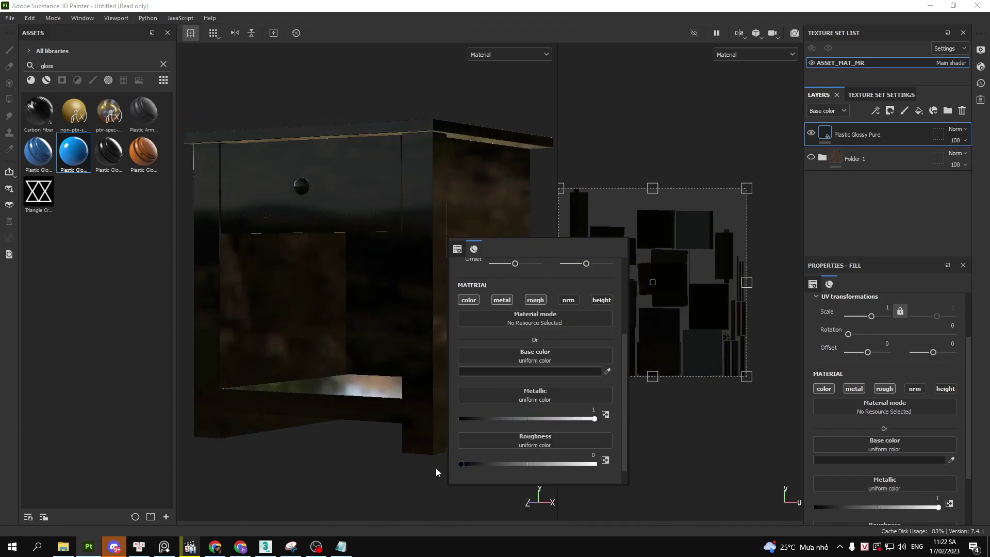
# Orbit around the glossy nightstand to inspect it, then return to 3ds Max
pyautogui.moveTo(454, 316)
pyautogui.keyDown('alt'); pyautogui.mouseDown()
pyautogui.moveTo(449, 327)
pyautogui.moveTo(444, 316)
pyautogui.moveTo(431, 328)
pyautogui.moveTo(451, 300)
pyautogui.moveTo(440, 315)
pyautogui.mouseUp(); pyautogui.keyUp('alt')
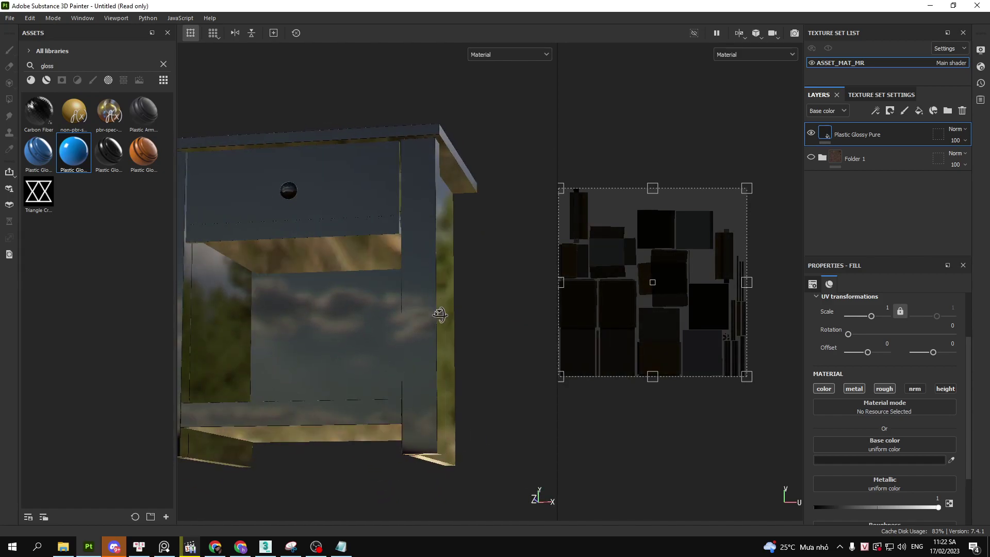
pyautogui.moveTo(418, 164); pyautogui.dragTo(427, 342)
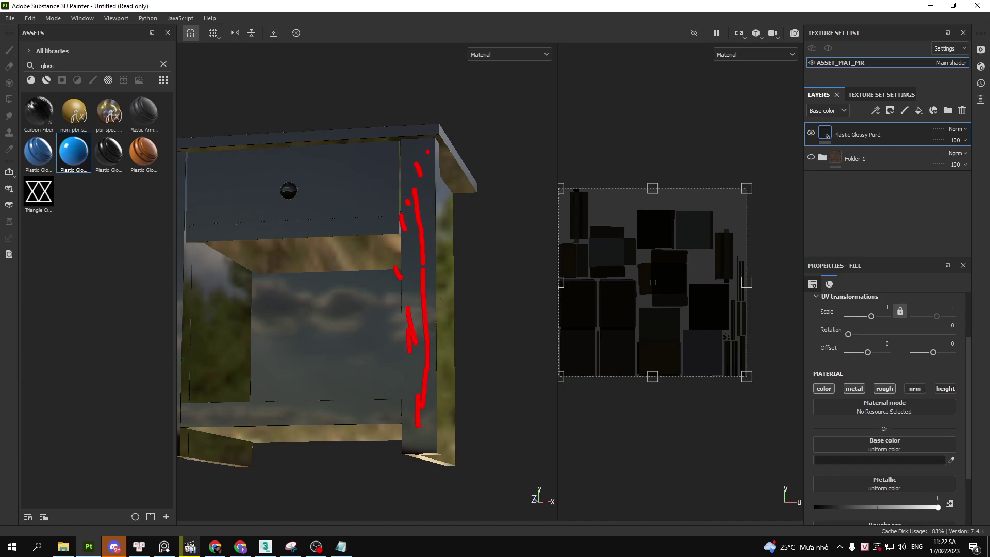
pyautogui.moveTo(426, 151)
pyautogui.mouseDown()
pyautogui.moveTo(416, 195)
pyautogui.moveTo(429, 323)
pyautogui.moveTo(402, 276)
pyautogui.moveTo(431, 227)
pyautogui.mouseUp()
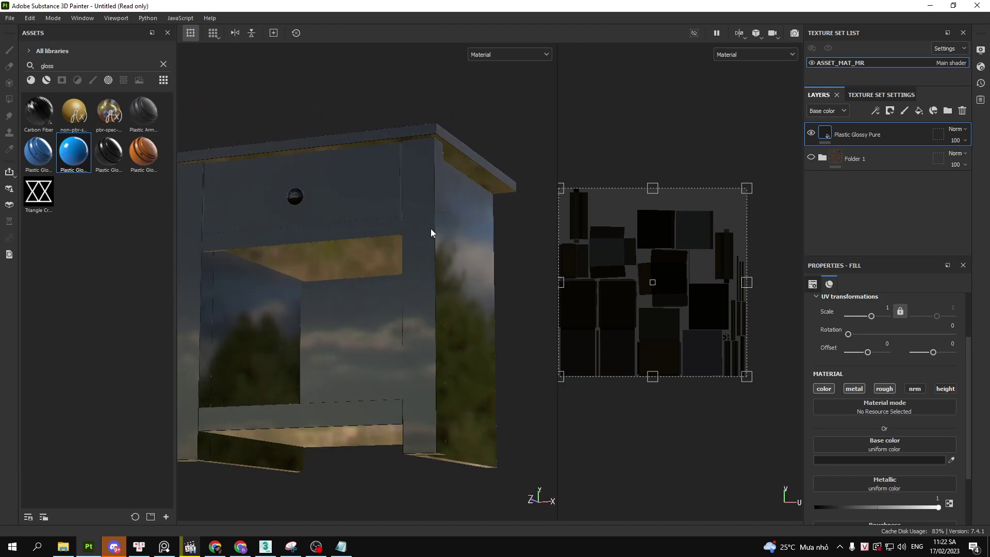
pyautogui.moveTo(458, 179)
pyautogui.mouseDown()
pyautogui.moveTo(493, 239)
pyautogui.moveTo(482, 276)
pyautogui.mouseUp()
pyautogui.moveTo(471, 264)
pyautogui.mouseDown()
pyautogui.moveTo(490, 345)
pyautogui.moveTo(480, 387)
pyautogui.mouseUp()
pyautogui.moveTo(472, 374); pyautogui.dragTo(479, 433)
pyautogui.hotkey('ctrl', 'z')
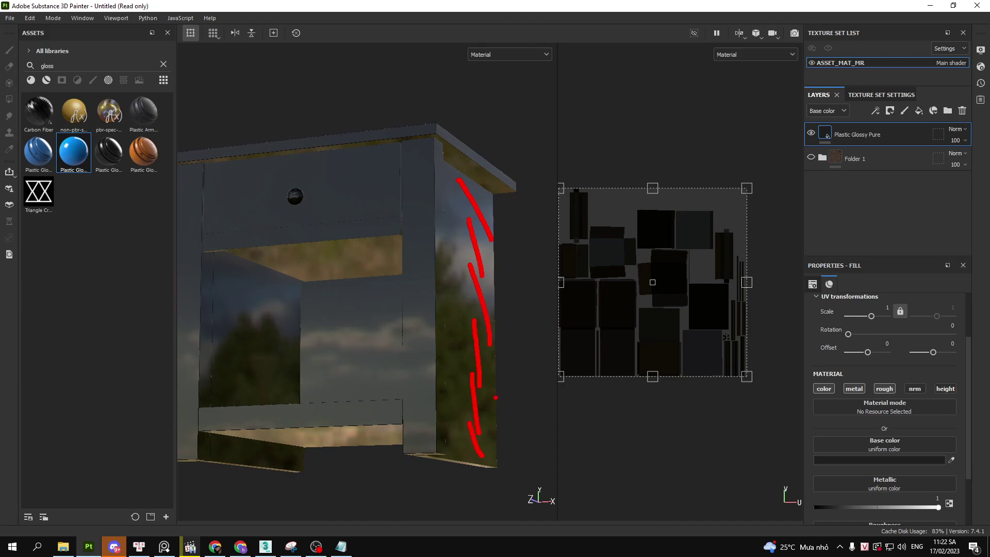
pyautogui.hotkey('ctrl', 'z')
pyautogui.hotkey('ctrl', 'z')
pyautogui.hotkey('ctrl', 'z')
pyautogui.click(265, 547)
# Frame and select the box, then orbit to a side view to inspect it
pyautogui.press('z')
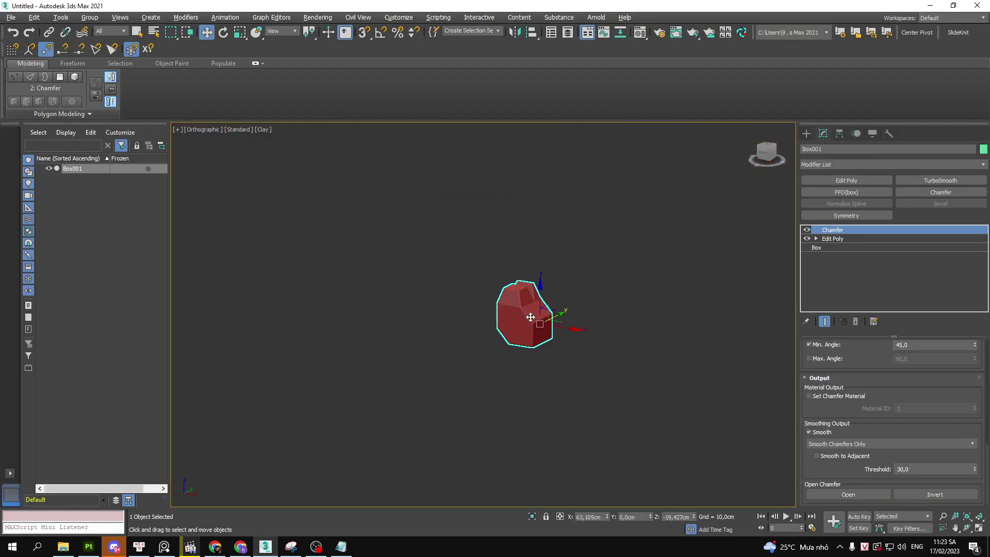
pyautogui.click(365, 423)
pyautogui.scroll(3, 530, 304)
pyautogui.scroll(2, 530, 304)
pyautogui.scroll(3, 531, 305)
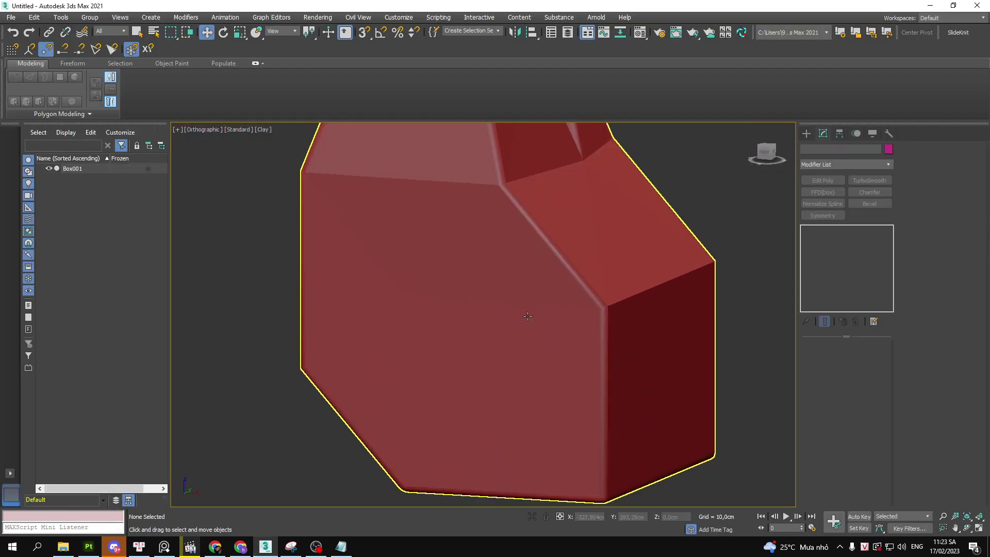
pyautogui.click(670, 310)
pyautogui.scroll(-3, 692, 292)
pyautogui.keyDown('alt'); pyautogui.moveTo(692, 293); pyautogui.dragTo(601, 266, button='middle'); pyautogui.keyUp('alt')
pyautogui.scroll(4, 606, 274)
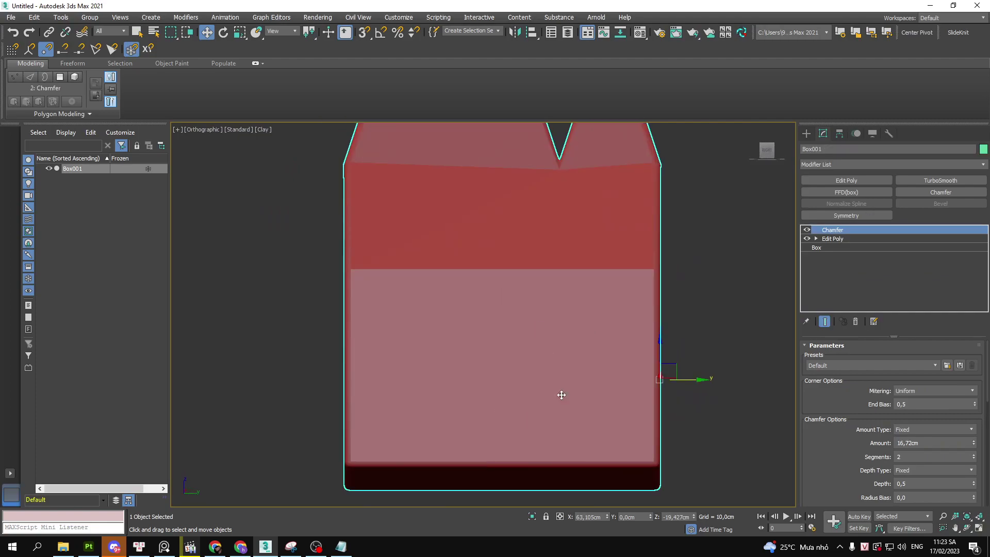
pyautogui.moveTo(513, 312); pyautogui.dragTo(485, 294)
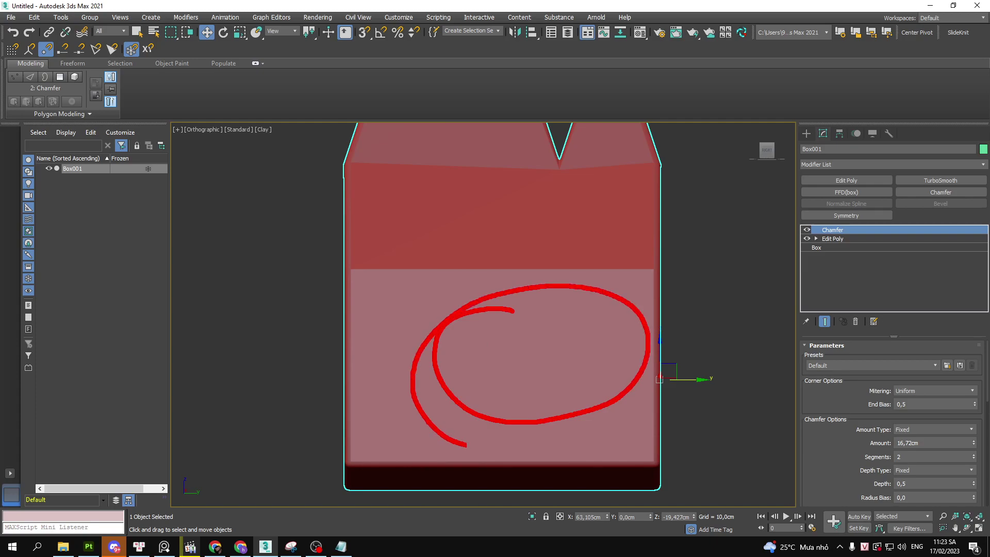
pyautogui.scroll(-5, 944, 442)
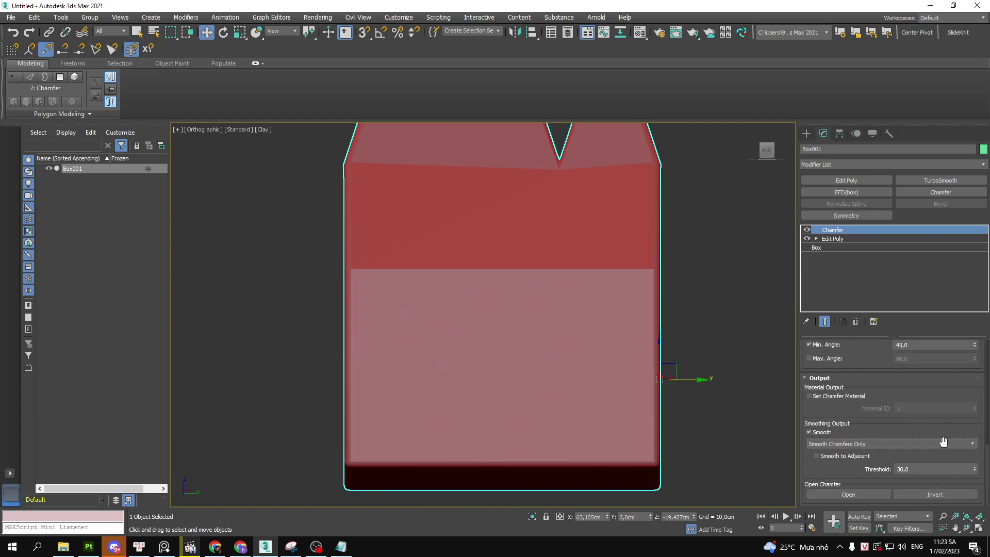
# Toggle the chamfer's smoothing into adjacent faces and reselect the box while orbiting
pyautogui.click(874, 456)
pyautogui.hotkey('ctrl', 'd')
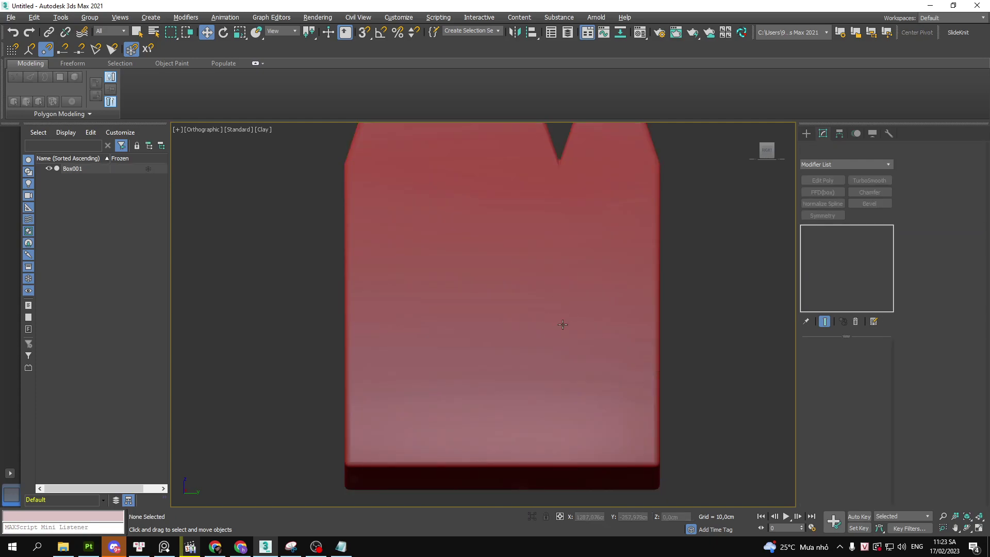
pyautogui.scroll(-3, 566, 306)
pyautogui.keyDown('alt'); pyautogui.moveTo(566, 306); pyautogui.dragTo(578, 304, button='middle'); pyautogui.keyUp('alt')
pyautogui.click(565, 304)
pyautogui.moveTo(488, 306); pyautogui.dragTo(618, 292)
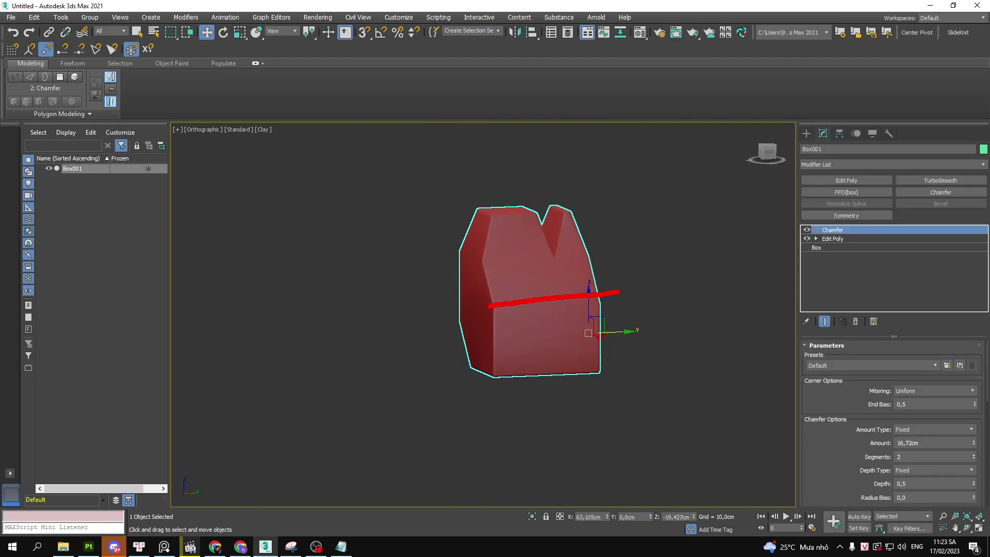
# Compare the box with the Chamfer hidden and shown, with edged faces (F4) on
pyautogui.click(807, 229)
pyautogui.press('F4')
pyautogui.scroll(5, 562, 302)
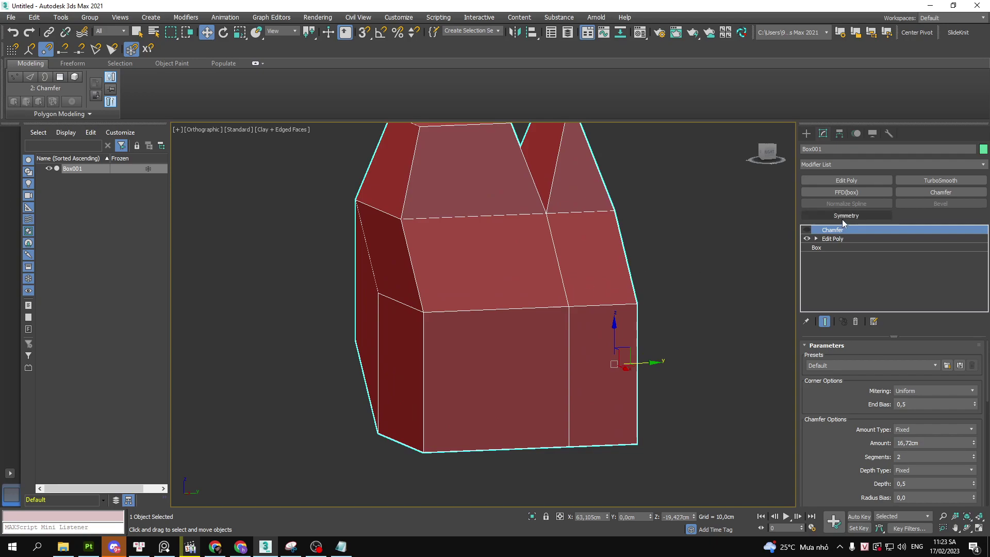
pyautogui.click(807, 230)
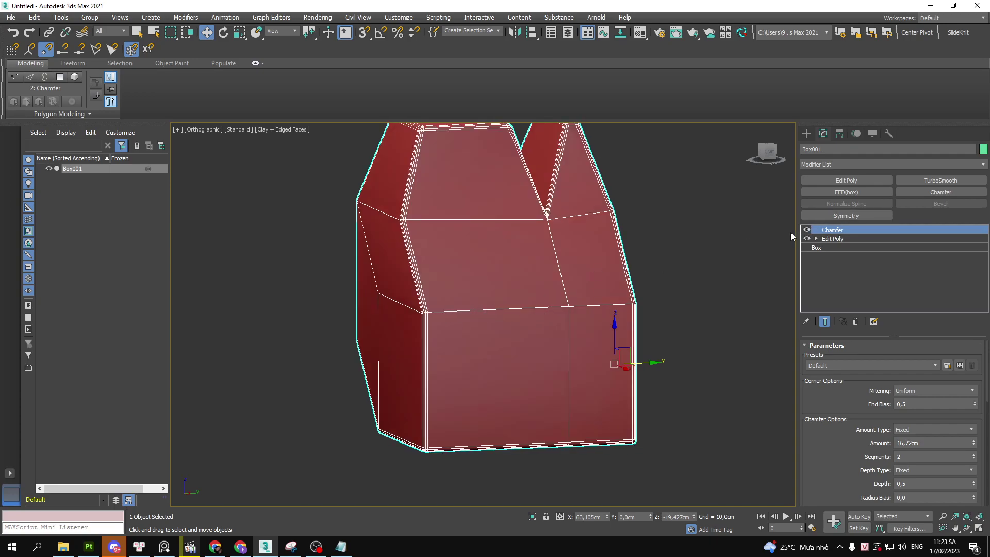
pyautogui.click(807, 229)
pyautogui.moveTo(593, 253)
pyautogui.keyDown('alt'); pyautogui.mouseDown(button='middle')
pyautogui.moveTo(581, 256)
pyautogui.moveTo(581, 234)
pyautogui.moveTo(592, 252)
pyautogui.moveTo(566, 236)
pyautogui.moveTo(590, 265)
pyautogui.moveTo(573, 258)
pyautogui.moveTo(521, 278)
pyautogui.moveTo(594, 280)
pyautogui.moveTo(510, 327)
pyautogui.moveTo(462, 317)
pyautogui.mouseUp(button='middle'); pyautogui.keyUp('alt')
pyautogui.click(807, 230)
# Delete the Chamfer modifier so only Edit Poly remains over Box
pyautogui.keyDown('alt'); pyautogui.moveTo(586, 286); pyautogui.dragTo(603, 289, button='middle'); pyautogui.keyUp('alt')
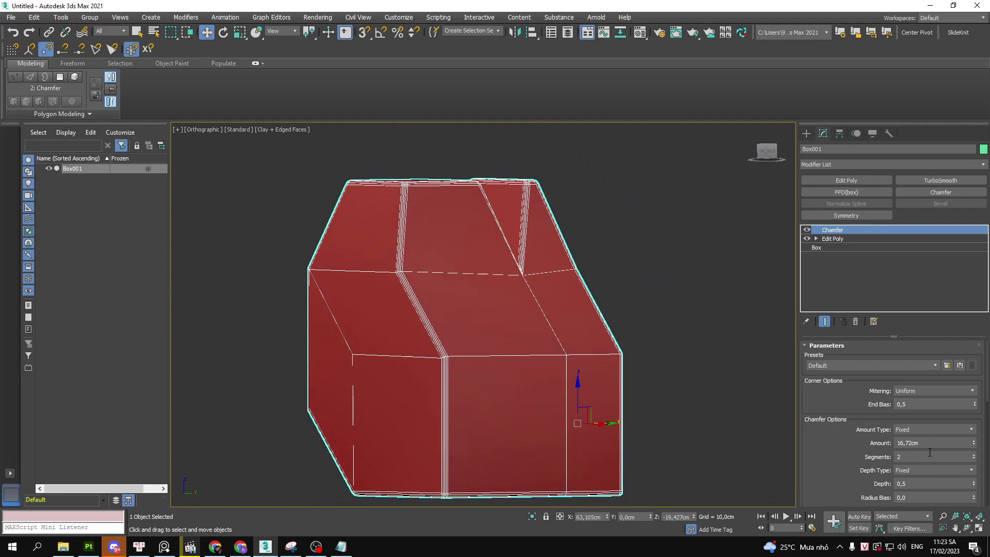
pyautogui.scroll(-3, 917, 431)
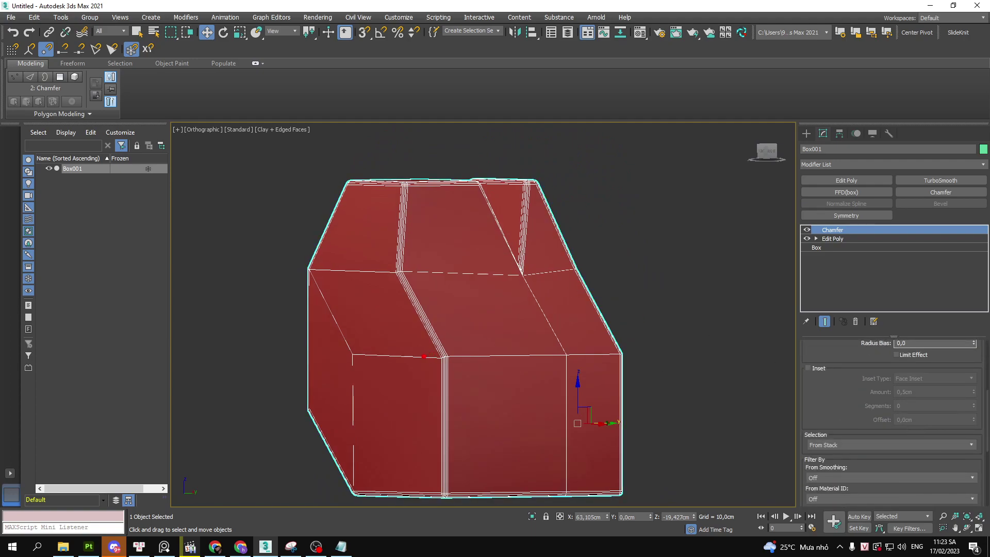
pyautogui.moveTo(424, 356); pyautogui.dragTo(676, 343)
pyautogui.keyDown('alt'); pyautogui.moveTo(621, 336); pyautogui.dragTo(548, 257, button='middle'); pyautogui.keyUp('alt')
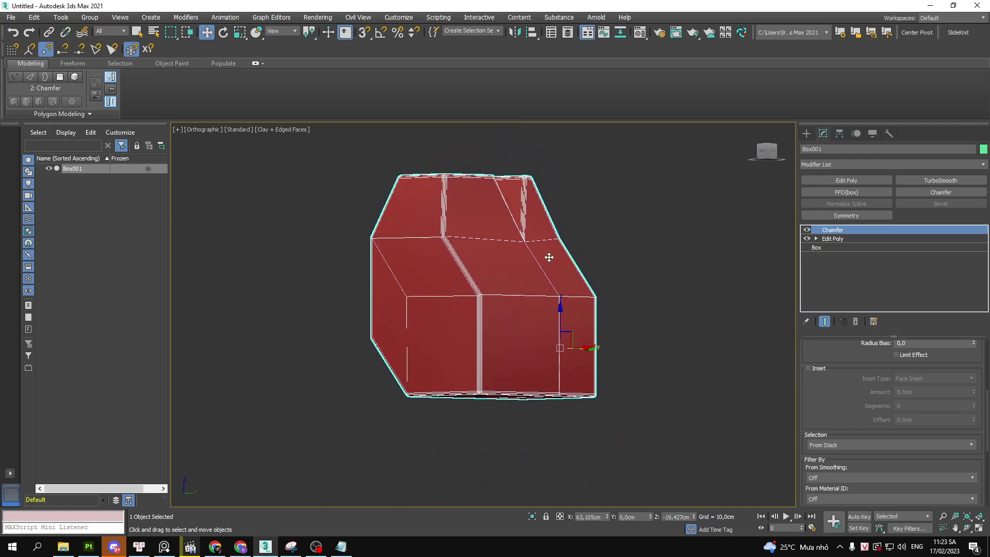
pyautogui.moveTo(778, 215); pyautogui.dragTo(908, 237)
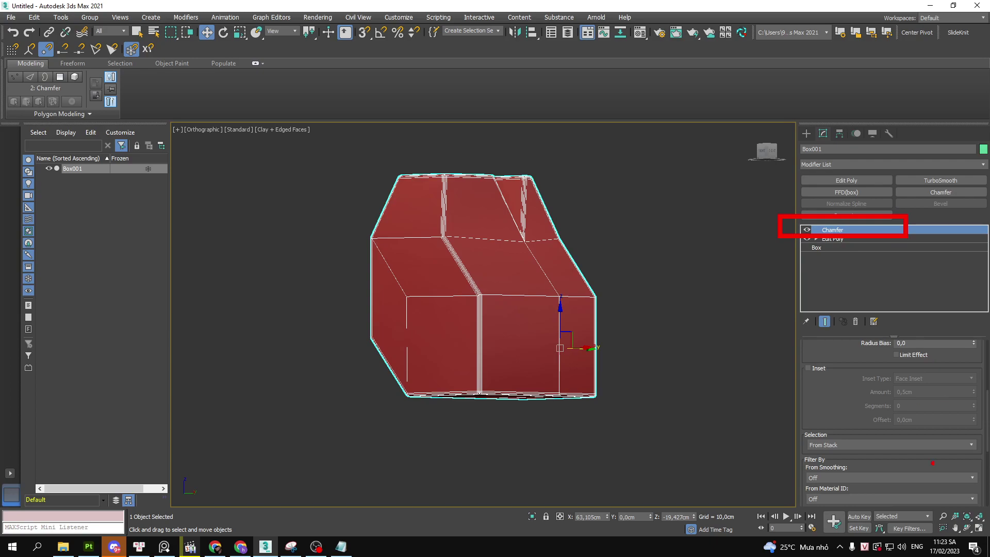
pyautogui.press('Escape')
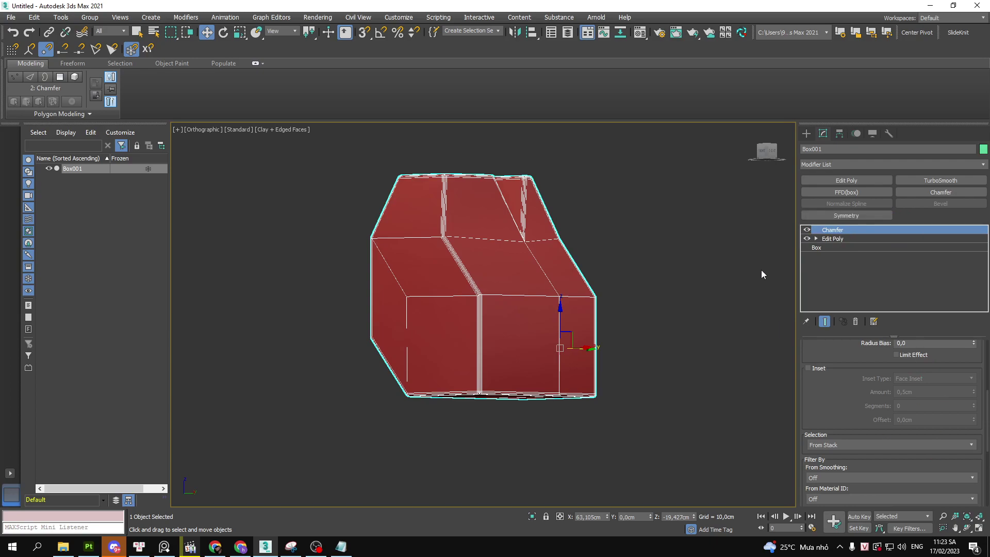
pyautogui.scroll(3, 660, 268)
pyautogui.click(855, 320)
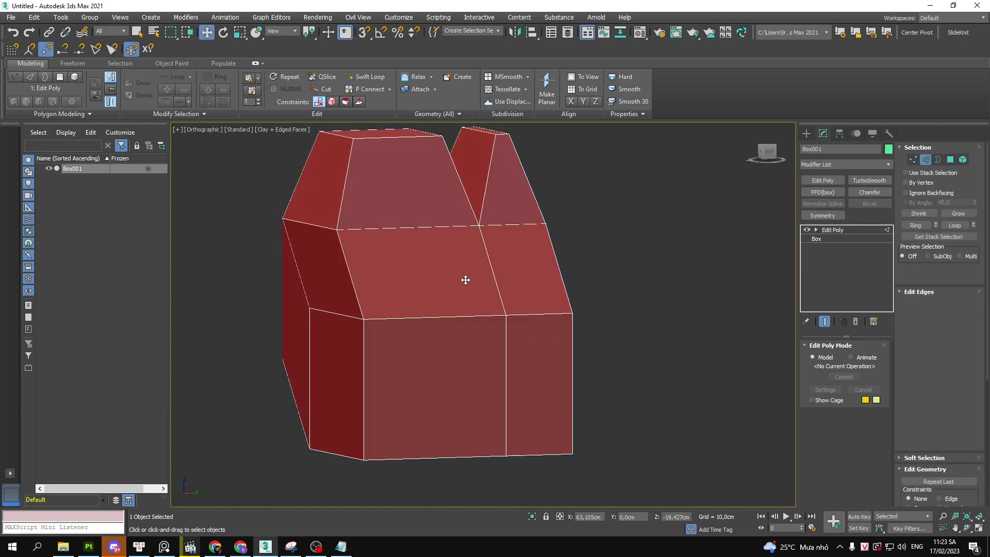
# In Edge mode, select the front top loop, vertical loop, diagonal roof and horizontal loops
pyautogui.press('2')
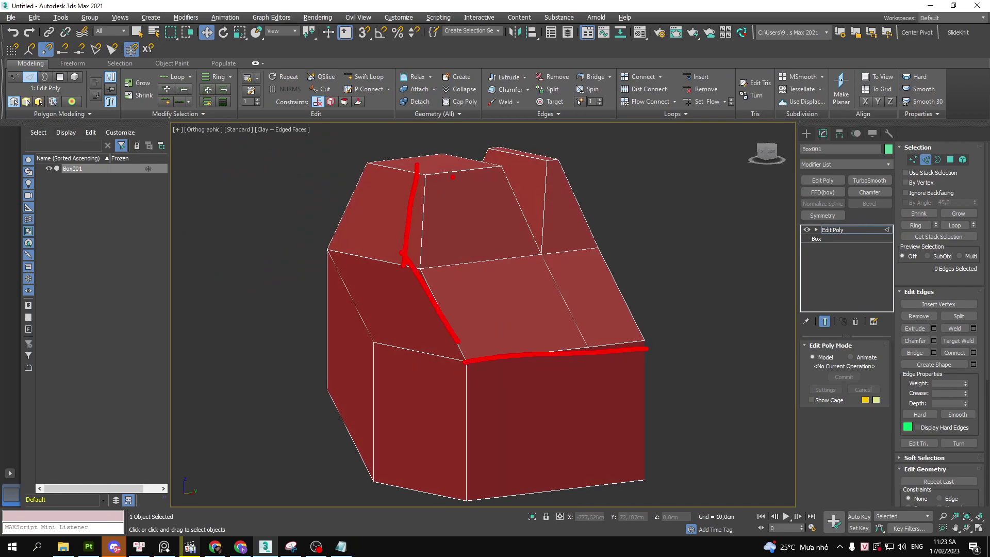
pyautogui.click(549, 353)
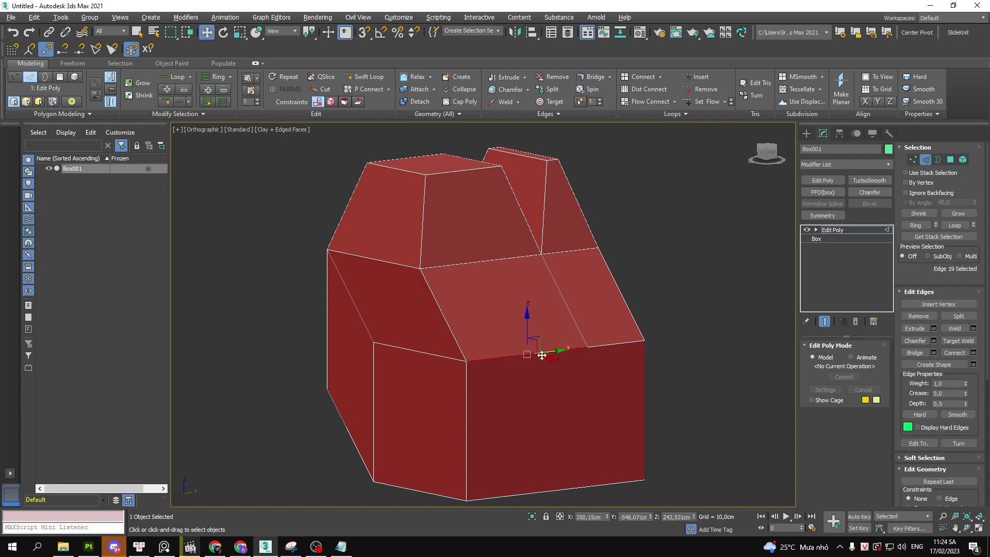
pyautogui.doubleClick(548, 353)
pyautogui.moveTo(571, 358)
pyautogui.keyDown('alt'); pyautogui.mouseDown(button='middle')
pyautogui.moveTo(506, 346)
pyautogui.moveTo(601, 371)
pyautogui.moveTo(642, 344)
pyautogui.mouseUp(button='middle'); pyautogui.keyUp('alt')
pyautogui.keyDown('ctrl'); pyautogui.doubleClick(604, 371); pyautogui.keyUp('ctrl')
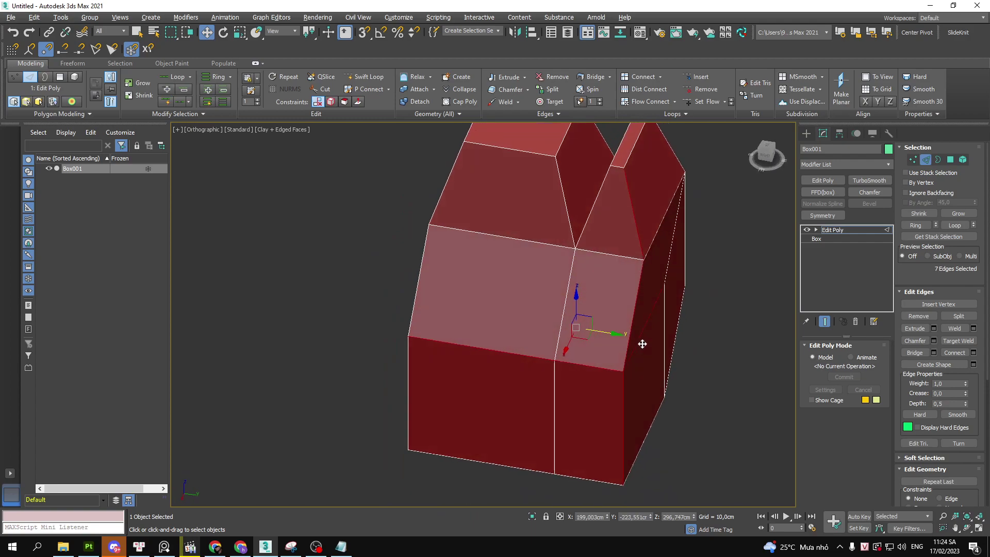
pyautogui.keyDown('ctrl'); pyautogui.doubleClick(576, 217); pyautogui.keyUp('ctrl')
pyautogui.moveTo(577, 217)
pyautogui.keyDown('alt'); pyautogui.mouseDown(button='middle')
pyautogui.moveTo(552, 208)
pyautogui.moveTo(578, 214)
pyautogui.mouseUp(button='middle'); pyautogui.keyUp('alt')
pyautogui.keyDown('ctrl'); pyautogui.doubleClick(533, 192); pyautogui.keyUp('ctrl')
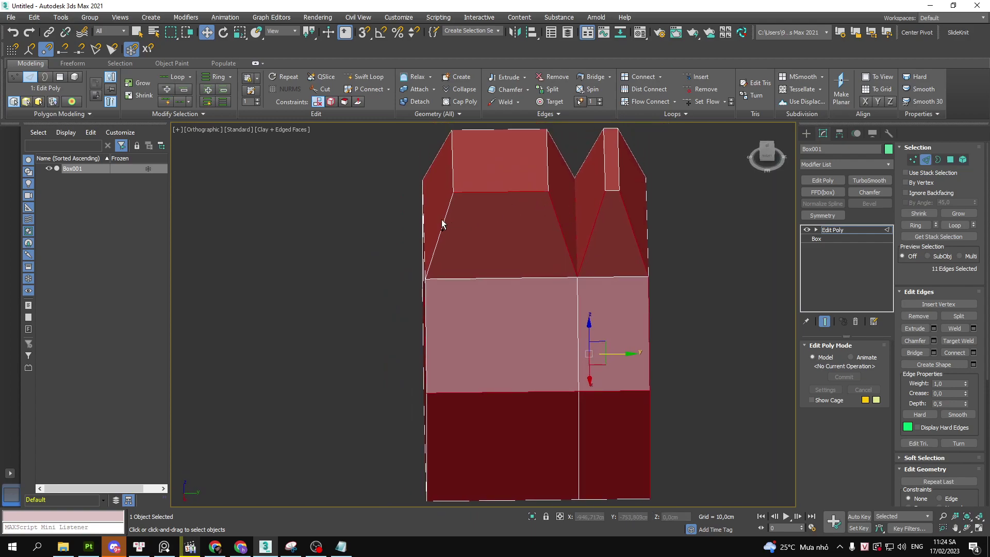
# Add the left roof edges, edge below the roof and bottom front edges, totalling 17
pyautogui.keyDown('ctrl'); pyautogui.click(442, 223); pyautogui.keyUp('ctrl')
pyautogui.keyDown('ctrl'); pyautogui.click(452, 166); pyautogui.keyUp('ctrl')
pyautogui.keyDown('ctrl'); pyautogui.click(487, 279); pyautogui.keyUp('ctrl')
pyautogui.keyDown('ctrl'); pyautogui.click(563, 279); pyautogui.keyUp('ctrl')
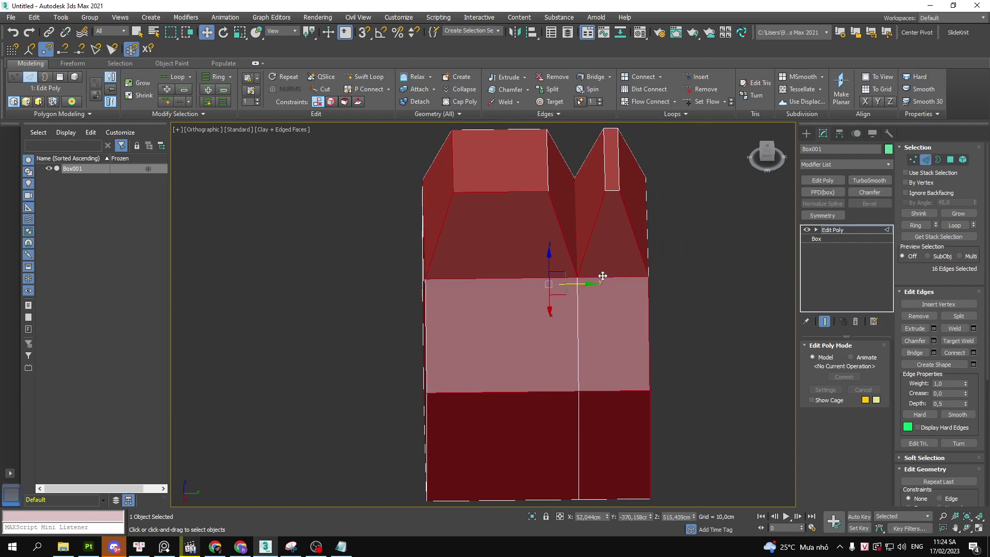
pyautogui.moveTo(563, 279)
pyautogui.keyDown('alt'); pyautogui.mouseDown(button='middle')
pyautogui.moveTo(533, 268)
pyautogui.moveTo(593, 396)
pyautogui.moveTo(599, 305)
pyautogui.mouseUp(button='middle'); pyautogui.keyUp('alt')
pyautogui.keyDown('ctrl'); pyautogui.click(603, 354); pyautogui.keyUp('ctrl')
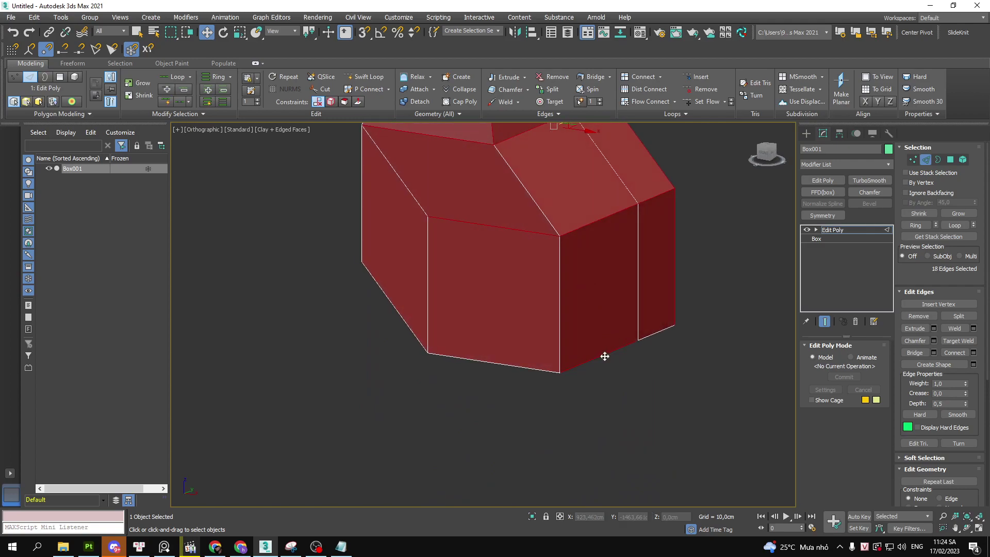
pyautogui.keyDown('alt'); pyautogui.moveTo(616, 355); pyautogui.dragTo(579, 348, button='middle'); pyautogui.keyUp('alt')
pyautogui.keyDown('alt'); pyautogui.click(607, 350); pyautogui.keyUp('alt')
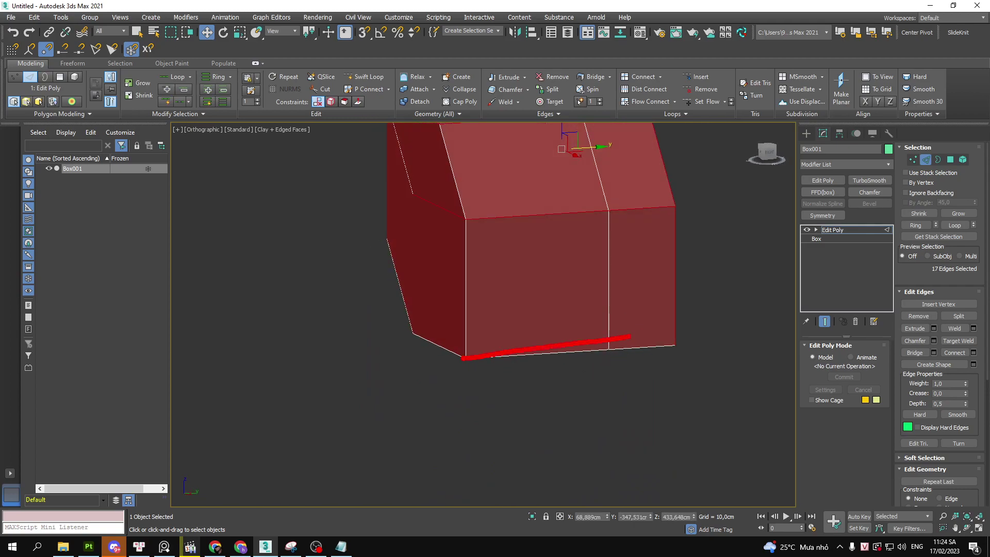
# Add the bottom front, bottom and vertical corner edges to the selection
pyautogui.keyDown('ctrl'); pyautogui.click(559, 354); pyautogui.keyUp('ctrl')
pyautogui.keyDown('ctrl'); pyautogui.click(607, 293); pyautogui.keyUp('ctrl')
pyautogui.moveTo(607, 293)
pyautogui.keyDown('alt'); pyautogui.mouseDown(button='middle')
pyautogui.moveTo(583, 338)
pyautogui.moveTo(580, 318)
pyautogui.mouseUp(button='middle'); pyautogui.keyUp('alt')
pyautogui.moveTo(477, 305)
pyautogui.keyDown('alt'); pyautogui.mouseDown(button='middle')
pyautogui.moveTo(531, 361)
pyautogui.moveTo(506, 361)
pyautogui.mouseUp(button='middle'); pyautogui.keyUp('alt')
pyautogui.keyDown('ctrl'); pyautogui.click(530, 338); pyautogui.keyUp('ctrl')
pyautogui.keyDown('ctrl'); pyautogui.click(459, 341); pyautogui.keyUp('ctrl')
pyautogui.keyDown('ctrl'); pyautogui.click(505, 353); pyautogui.keyUp('ctrl')
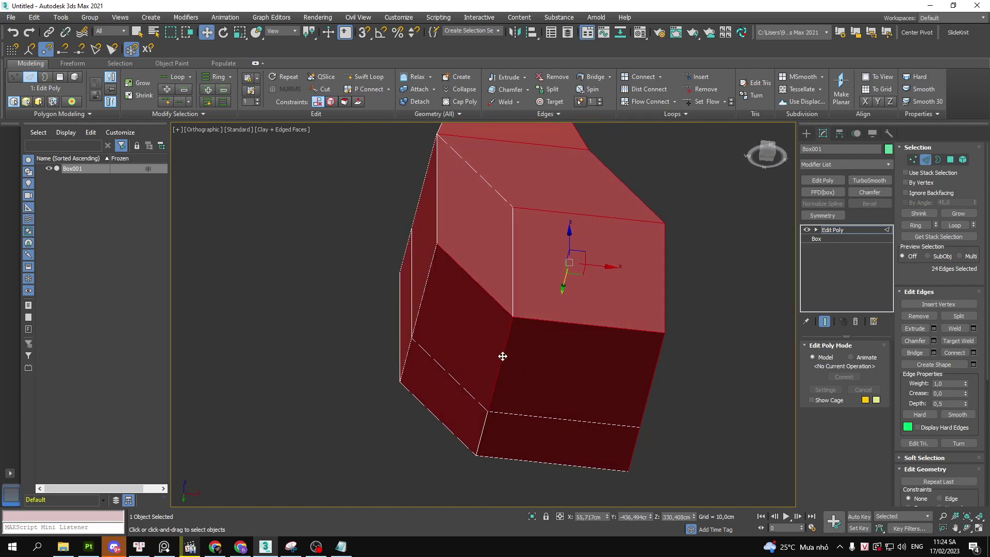
pyautogui.keyDown('ctrl'); pyautogui.click(512, 298); pyautogui.keyUp('ctrl')
pyautogui.keyDown('alt'); pyautogui.moveTo(511, 296); pyautogui.dragTo(510, 244, button='middle'); pyautogui.keyUp('alt')
# Deselect the top front and side vertical edges, then add a lower edge
pyautogui.keyDown('alt'); pyautogui.click(527, 242); pyautogui.keyUp('alt')
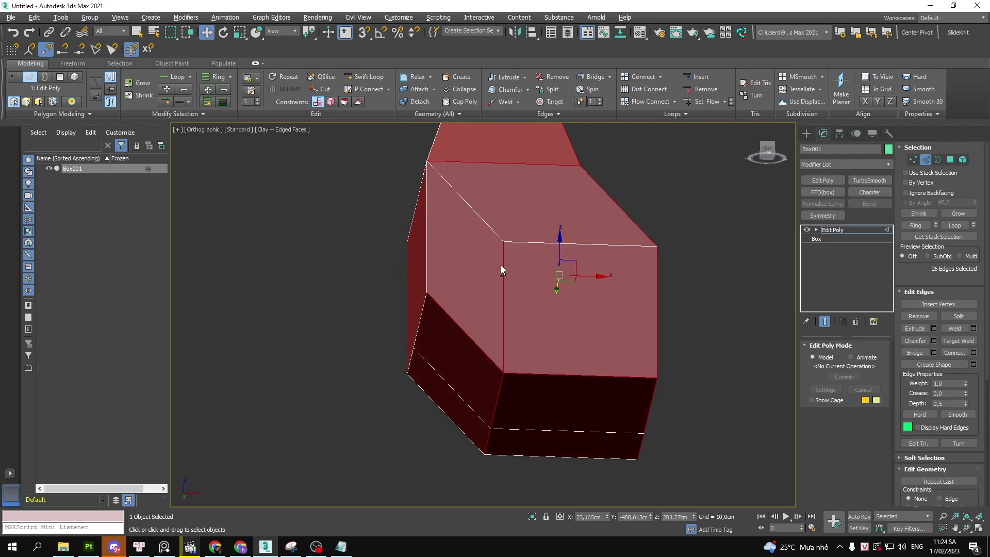
pyautogui.keyDown('alt'); pyautogui.click(503, 267); pyautogui.keyUp('alt')
pyautogui.moveTo(491, 300)
pyautogui.keyDown('alt'); pyautogui.mouseDown(button='middle')
pyautogui.moveTo(526, 326)
pyautogui.moveTo(636, 306)
pyautogui.moveTo(620, 326)
pyautogui.mouseUp(button='middle'); pyautogui.keyUp('alt')
pyautogui.keyDown('alt'); pyautogui.click(597, 273); pyautogui.keyUp('alt')
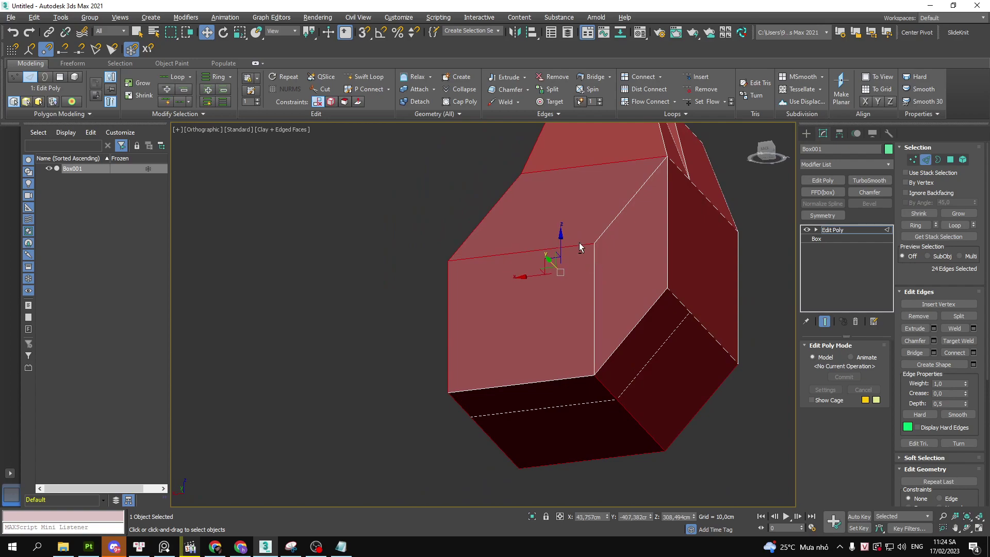
pyautogui.keyDown('alt'); pyautogui.click(580, 245); pyautogui.keyUp('alt')
pyautogui.moveTo(579, 243)
pyautogui.keyDown('alt'); pyautogui.mouseDown(button='middle')
pyautogui.moveTo(608, 327)
pyautogui.moveTo(573, 363)
pyautogui.moveTo(595, 361)
pyautogui.mouseUp(button='middle'); pyautogui.keyUp('alt')
pyautogui.keyDown('ctrl'); pyautogui.click(605, 341); pyautogui.keyUp('ctrl')
pyautogui.scroll(5, 597, 358)
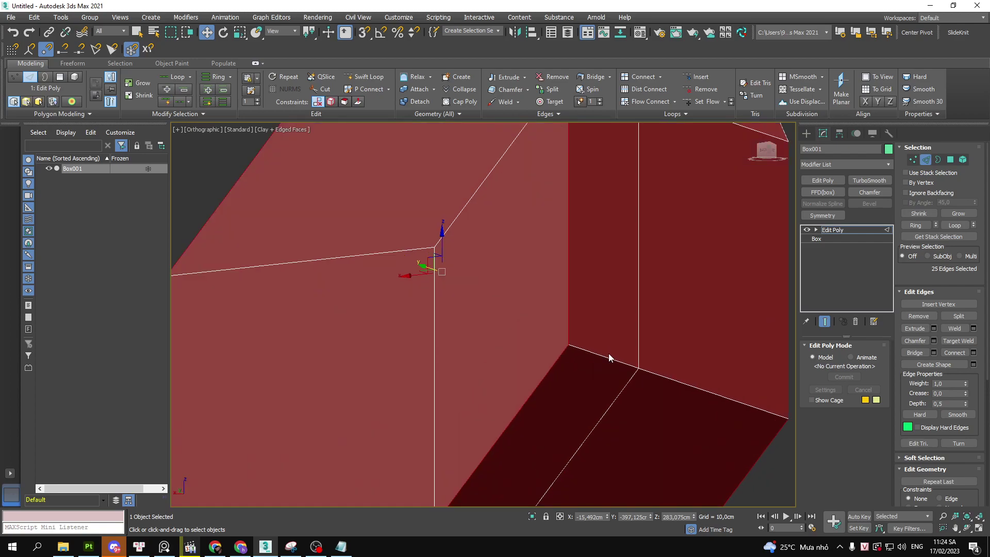
pyautogui.scroll(-5, 609, 356)
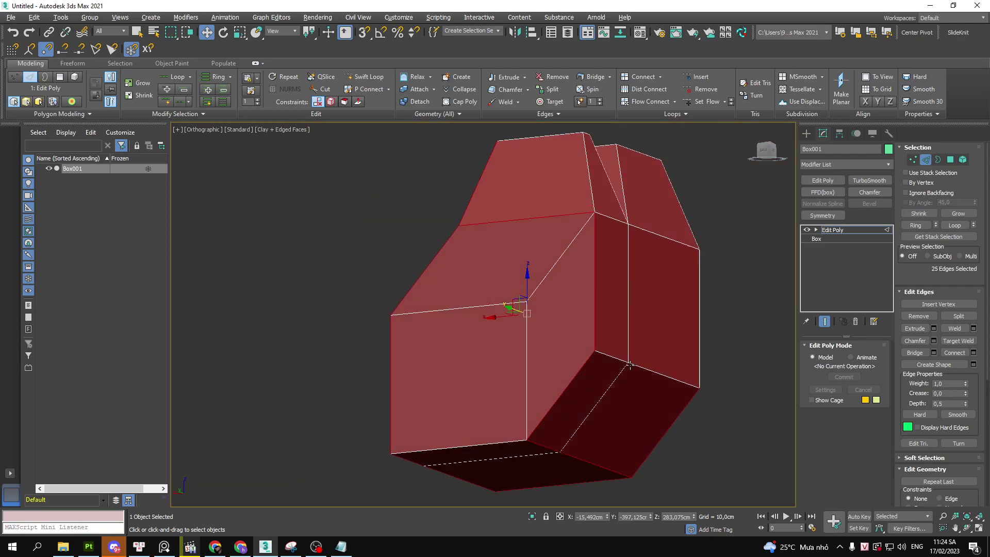
pyautogui.scroll(2, 629, 367)
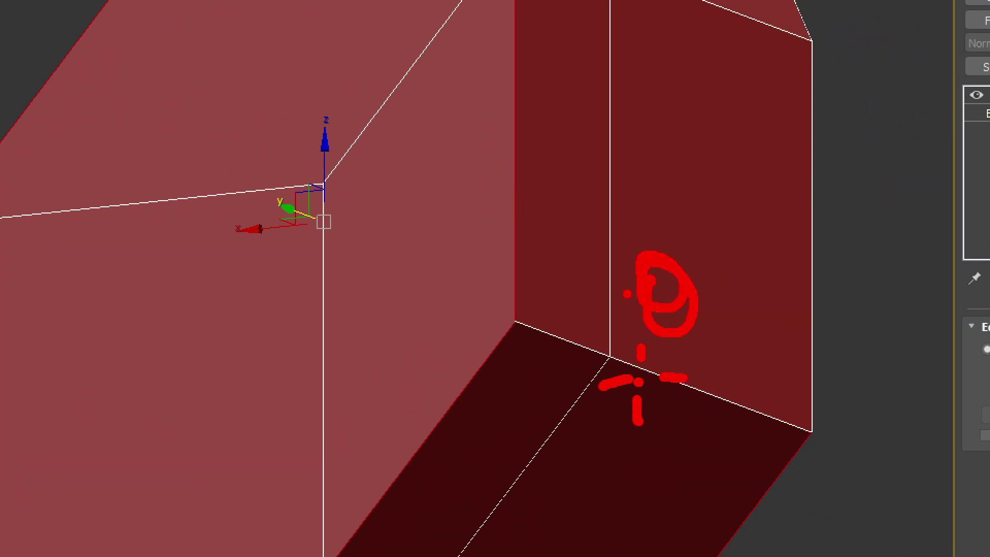
# In wireframe view, add a hidden back edge and drop the edge behind the corner
pyautogui.press('F3')
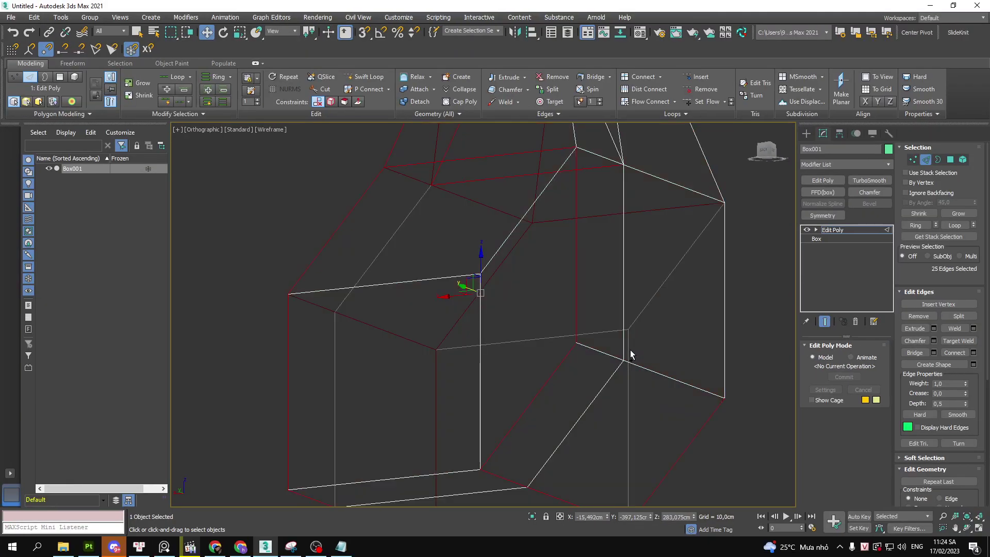
pyautogui.keyDown('ctrl'); pyautogui.click(629, 349); pyautogui.keyUp('ctrl')
pyautogui.press('F3')
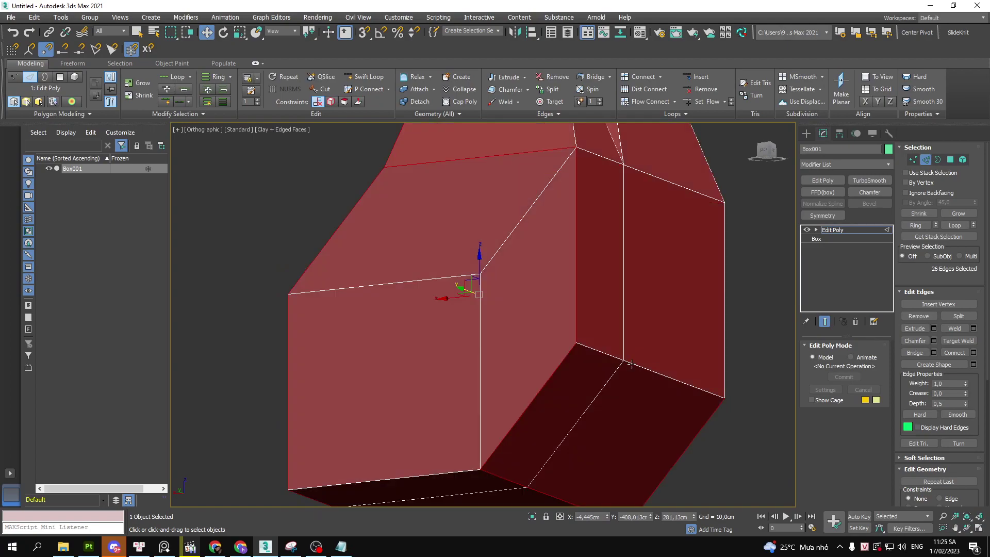
pyautogui.press('F3')
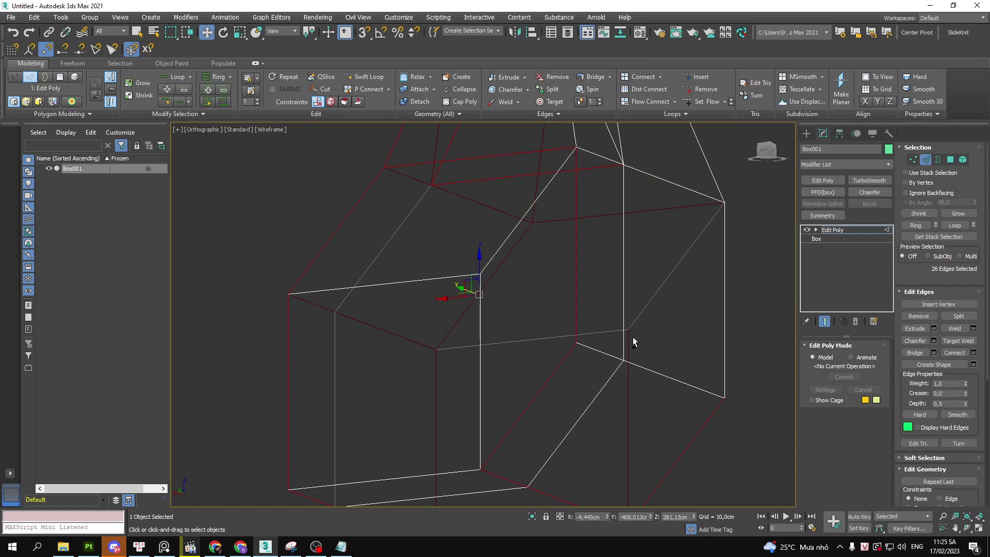
pyautogui.keyDown('alt'); pyautogui.click(631, 342); pyautogui.keyUp('alt')
pyautogui.press('F3')
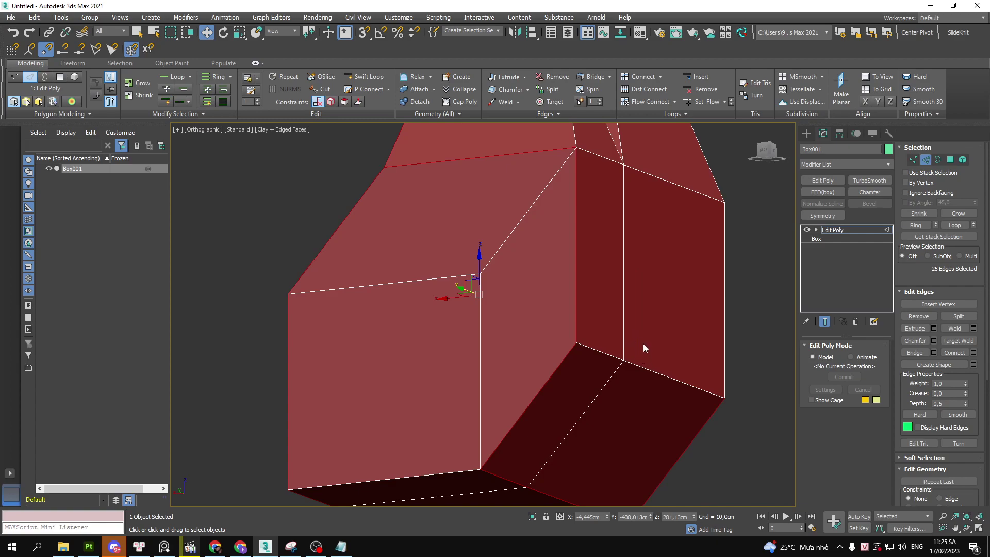
pyautogui.press('F3')
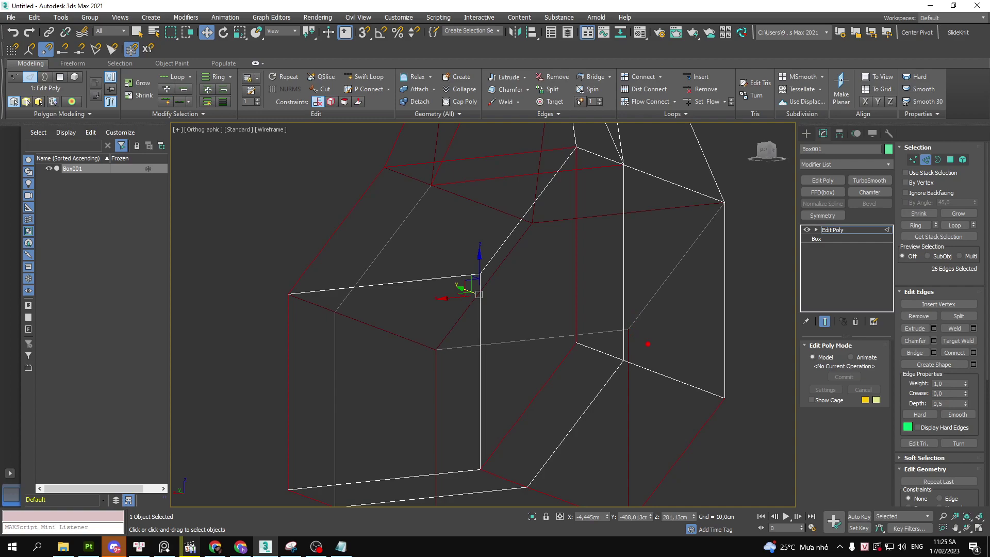
pyautogui.press('F3')
# Reselect the vertical corner edge and add two roof edges
pyautogui.moveTo(650, 344)
pyautogui.keyDown('alt'); pyautogui.mouseDown(button='middle')
pyautogui.moveTo(503, 335)
pyautogui.moveTo(518, 338)
pyautogui.mouseUp(button='middle'); pyautogui.keyUp('alt')
pyautogui.keyDown('alt'); pyautogui.click(497, 312); pyautogui.keyUp('alt')
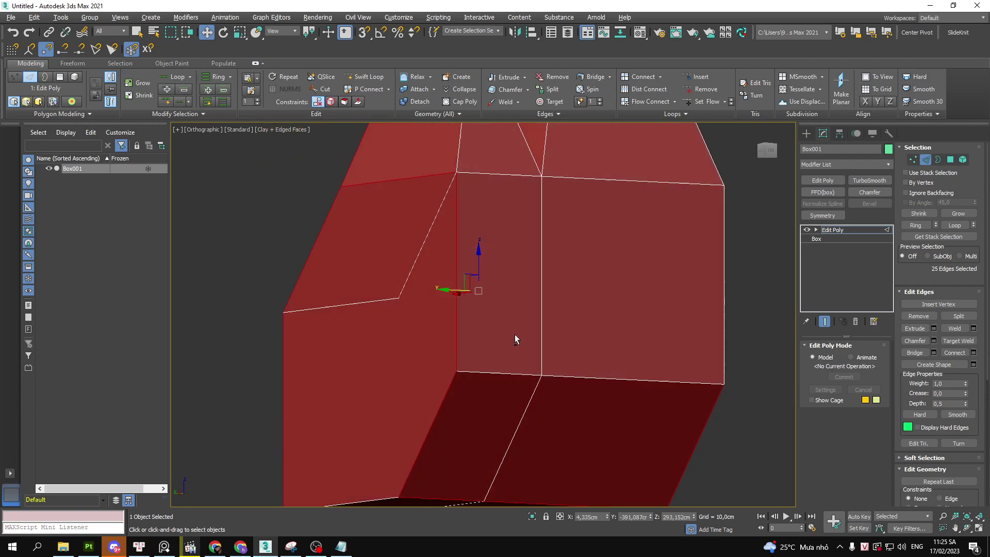
pyautogui.keyDown('alt'); pyautogui.moveTo(552, 292); pyautogui.dragTo(642, 312, button='middle'); pyautogui.keyUp('alt')
pyautogui.keyDown('ctrl'); pyautogui.click(554, 268); pyautogui.keyUp('ctrl')
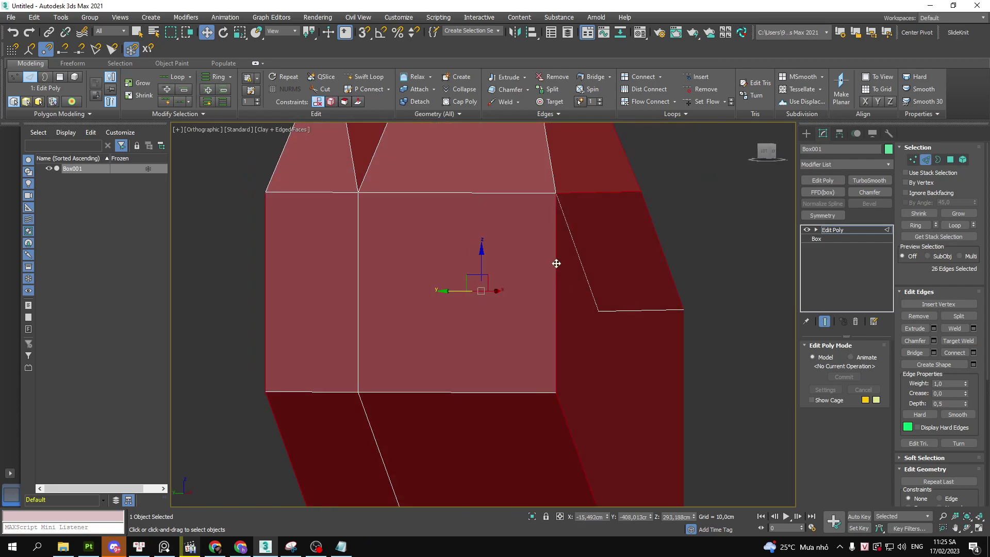
pyautogui.moveTo(557, 263)
pyautogui.keyDown('alt'); pyautogui.mouseDown(button='middle')
pyautogui.moveTo(586, 323)
pyautogui.moveTo(577, 330)
pyautogui.moveTo(615, 318)
pyautogui.moveTo(559, 305)
pyautogui.mouseUp(button='middle'); pyautogui.keyUp('alt')
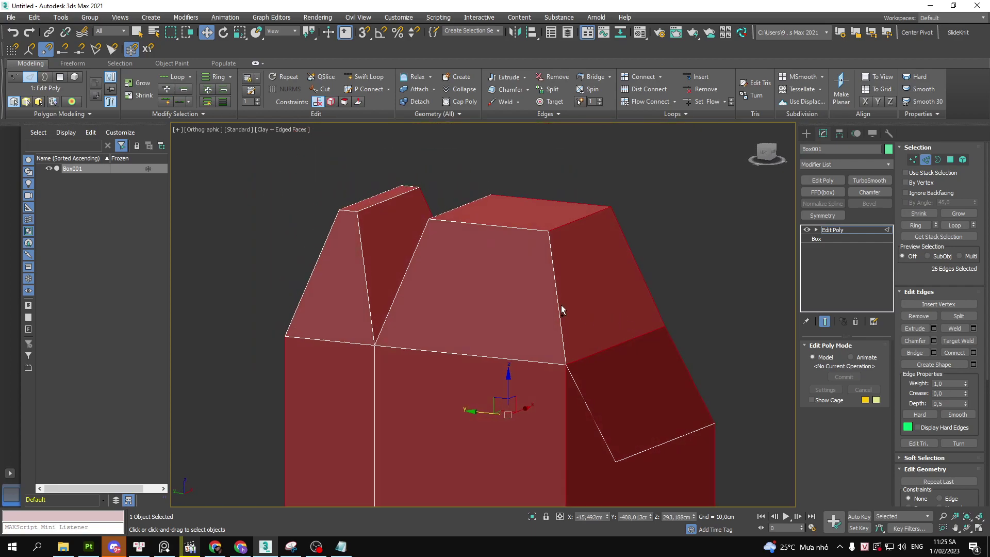
pyautogui.keyDown('ctrl'); pyautogui.click(557, 289); pyautogui.keyUp('ctrl')
pyautogui.keyDown('ctrl'); pyautogui.click(507, 230); pyautogui.keyUp('ctrl')
pyautogui.moveTo(506, 230)
pyautogui.keyDown('alt'); pyautogui.mouseDown(button='middle')
pyautogui.moveTo(492, 274)
pyautogui.moveTo(607, 345)
pyautogui.mouseUp(button='middle'); pyautogui.keyUp('alt')
# Add the right face's top edge and others, undoing an accidental move, for 31 edges
pyautogui.keyDown('ctrl'); pyautogui.click(499, 277); pyautogui.keyUp('ctrl')
pyautogui.keyDown('ctrl'); pyautogui.click(503, 229); pyautogui.keyUp('ctrl')
pyautogui.keyDown('ctrl'); pyautogui.click(604, 334); pyautogui.keyUp('ctrl')
pyautogui.moveTo(608, 336); pyautogui.dragTo(682, 204)
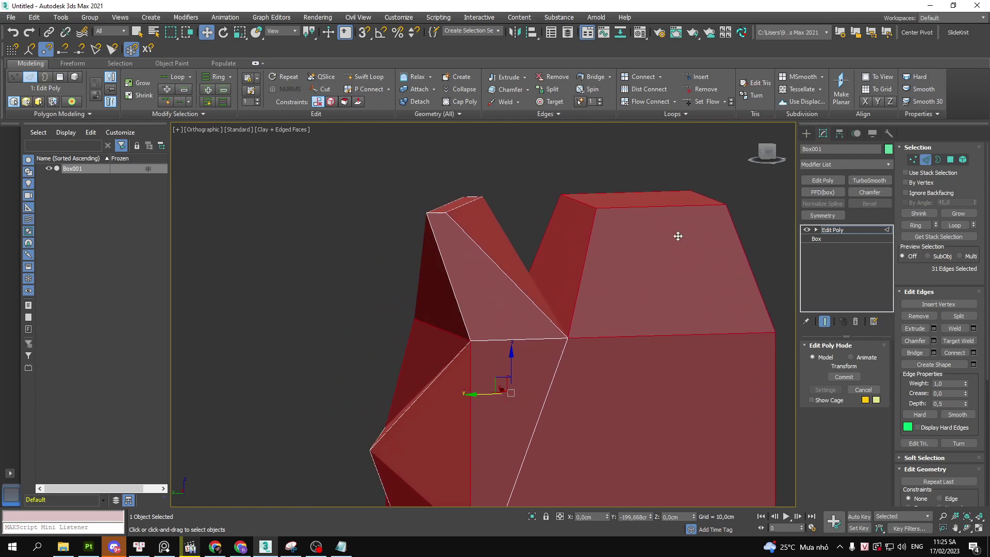
pyautogui.hotkey('ctrl', 'z')
pyautogui.moveTo(544, 200); pyautogui.dragTo(488, 166, button='middle')
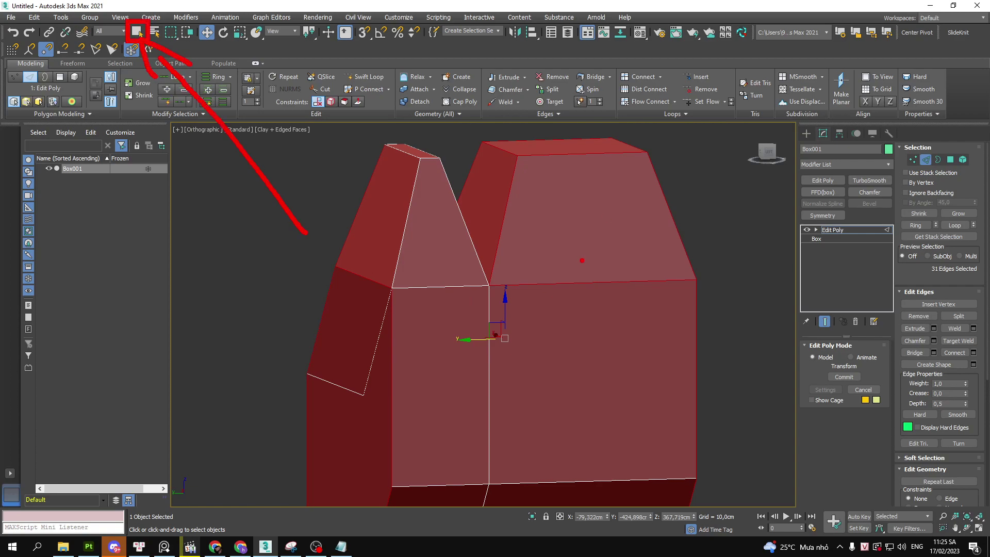
# Using Select Object, add more edges and deselect the valley edge between the roofs
pyautogui.press('q')
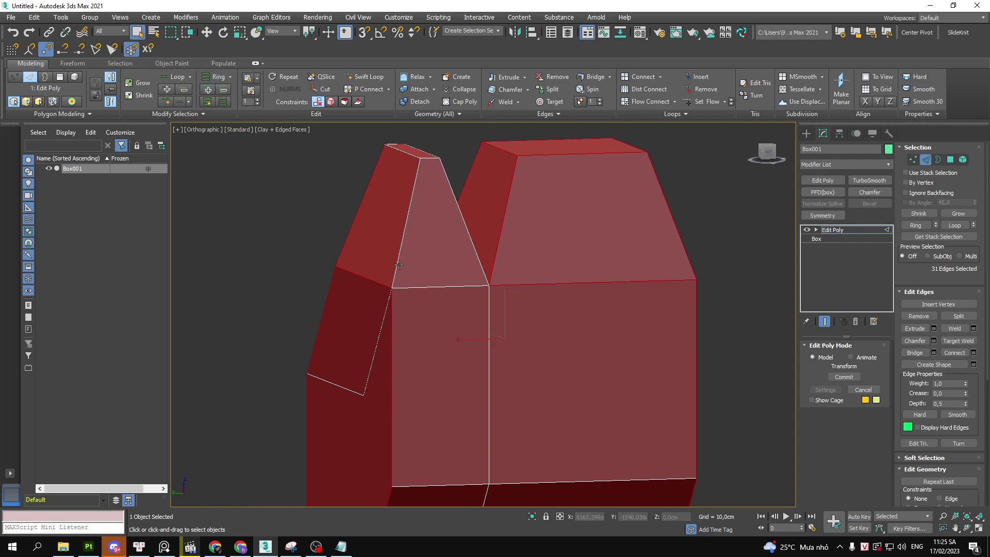
pyautogui.keyDown('ctrl'); pyautogui.click(398, 264); pyautogui.keyUp('ctrl')
pyautogui.keyDown('alt'); pyautogui.moveTo(401, 302); pyautogui.dragTo(573, 333, button='middle'); pyautogui.keyUp('alt')
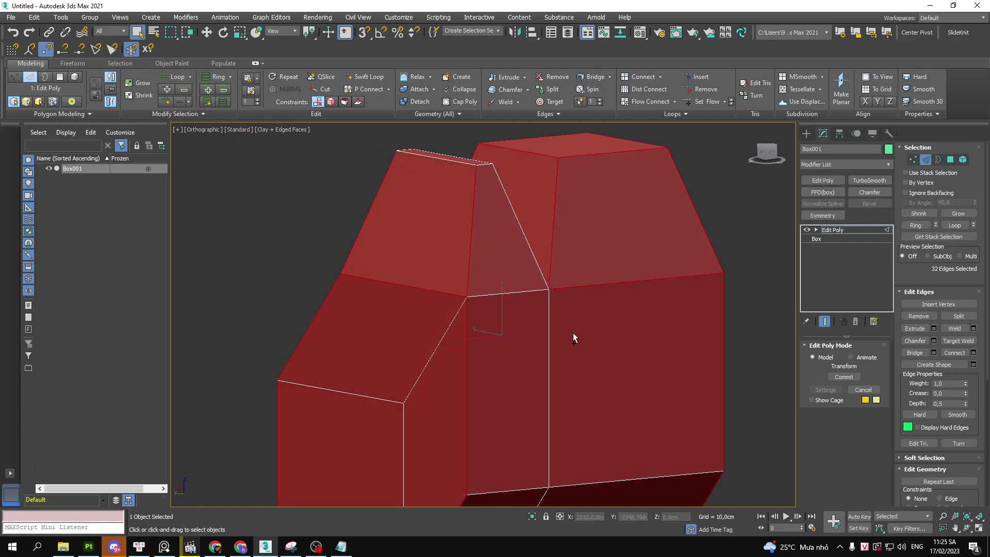
pyautogui.keyDown('ctrl'); pyautogui.click(639, 366); pyautogui.keyUp('ctrl')
pyautogui.press('F3')
pyautogui.keyDown('alt'); pyautogui.moveTo(636, 336); pyautogui.dragTo(601, 338, button='middle'); pyautogui.keyUp('alt')
pyautogui.keyDown('alt'); pyautogui.click(610, 369); pyautogui.keyUp('alt')
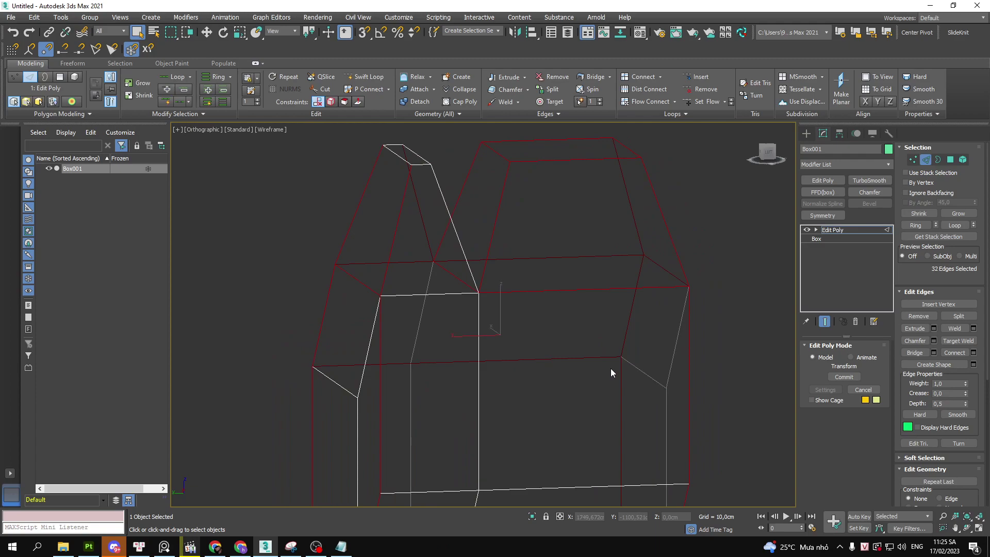
pyautogui.press('F3')
pyautogui.moveTo(655, 364)
pyautogui.keyDown('alt'); pyautogui.mouseDown(button='middle')
pyautogui.moveTo(551, 363)
pyautogui.moveTo(511, 382)
pyautogui.moveTo(543, 413)
pyautogui.moveTo(638, 401)
pyautogui.moveTo(508, 343)
pyautogui.mouseUp(button='middle'); pyautogui.keyUp('alt')
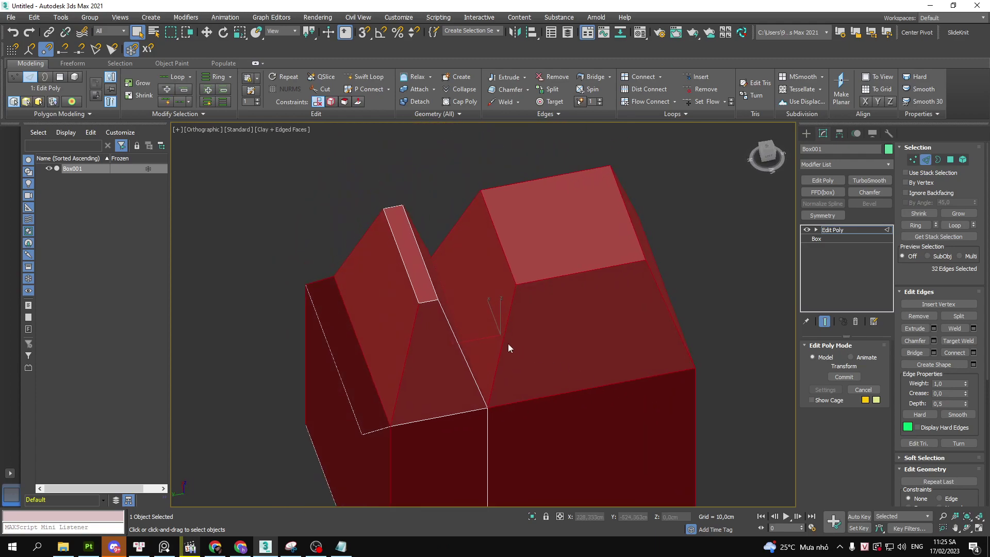
pyautogui.keyDown('alt'); pyautogui.click(448, 325); pyautogui.keyUp('alt')
# Add the thin roof top's edges and the underside edges, reaching 40 selected edges
pyautogui.keyDown('ctrl'); pyautogui.click(412, 285); pyautogui.keyUp('ctrl')
pyautogui.keyDown('ctrl'); pyautogui.click(376, 395); pyautogui.keyUp('ctrl')
pyautogui.keyDown('alt'); pyautogui.moveTo(376, 395); pyautogui.dragTo(577, 273, button='middle'); pyautogui.keyUp('alt')
pyautogui.keyDown('ctrl'); pyautogui.click(556, 219); pyautogui.keyUp('ctrl')
pyautogui.moveTo(556, 219)
pyautogui.keyDown('alt'); pyautogui.mouseDown(button='middle')
pyautogui.moveTo(557, 361)
pyautogui.moveTo(557, 278)
pyautogui.moveTo(455, 239)
pyautogui.moveTo(360, 295)
pyautogui.moveTo(487, 276)
pyautogui.moveTo(497, 235)
pyautogui.moveTo(559, 201)
pyautogui.moveTo(411, 192)
pyautogui.moveTo(382, 204)
pyautogui.moveTo(539, 246)
pyautogui.moveTo(712, 168)
pyautogui.moveTo(665, 228)
pyautogui.moveTo(603, 279)
pyautogui.mouseUp(button='middle'); pyautogui.keyUp('alt')
pyautogui.scroll(5, 557, 270)
pyautogui.scroll(-5, 496, 230)
pyautogui.keyDown('ctrl'); pyautogui.click(486, 283); pyautogui.keyUp('ctrl')
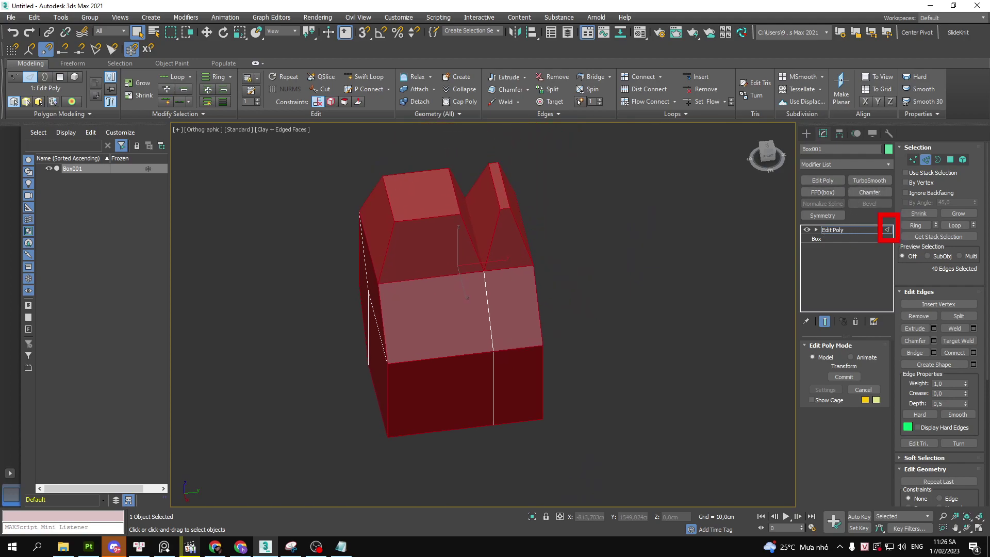
pyautogui.moveTo(547, 244); pyautogui.dragTo(518, 275)
pyautogui.moveTo(888, 189); pyautogui.dragTo(888, 195)
# Add a Chamfer modifier on top of the house box's Edit Poly edits
pyautogui.press('Escape')
pyautogui.click(878, 190)
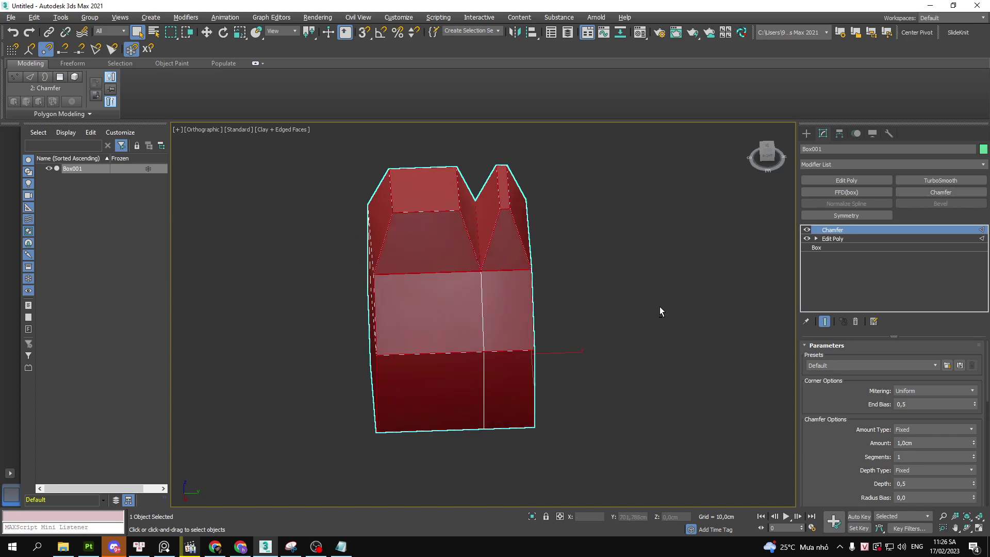
pyautogui.keyDown('alt'); pyautogui.moveTo(660, 307); pyautogui.dragTo(512, 332, button='middle'); pyautogui.keyUp('alt')
pyautogui.scroll(10, 512, 331)
pyautogui.scroll(-15, 603, 350)
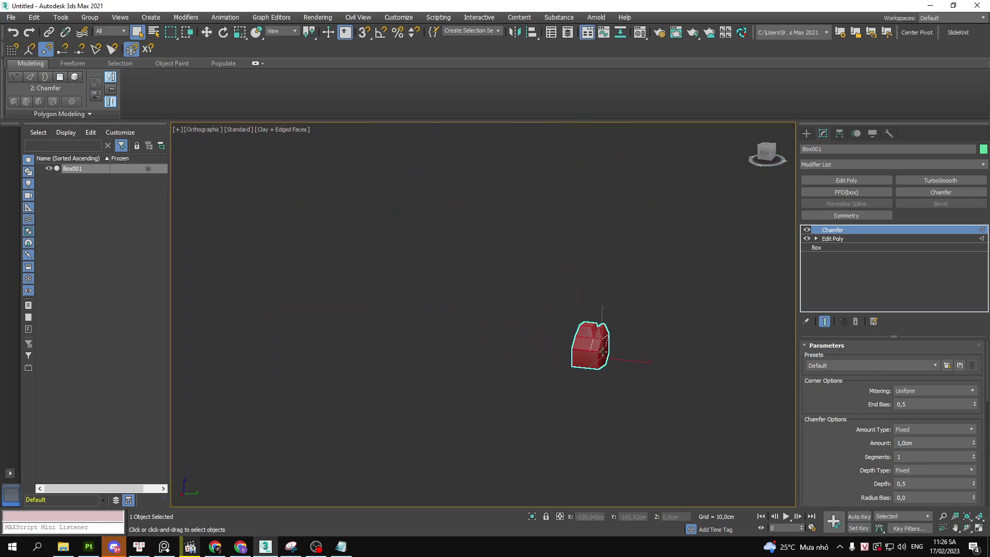
pyautogui.scroll(4, 598, 361)
pyautogui.scroll(3, 593, 370)
pyautogui.scroll(1, 598, 225)
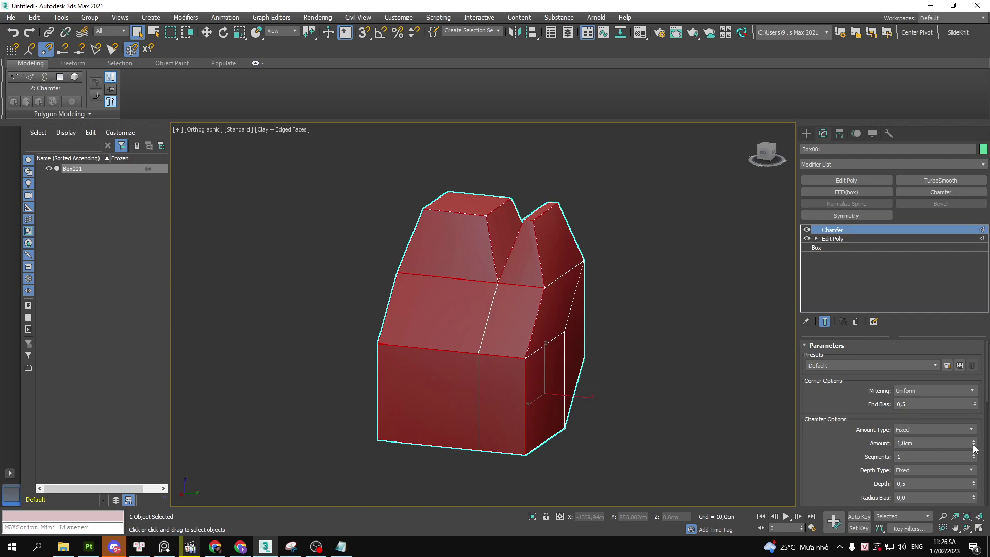
# Try a chamfer Amount of 2000cm, then reset the Amount to 0
pyautogui.moveTo(974, 447); pyautogui.dragTo(974, 423)
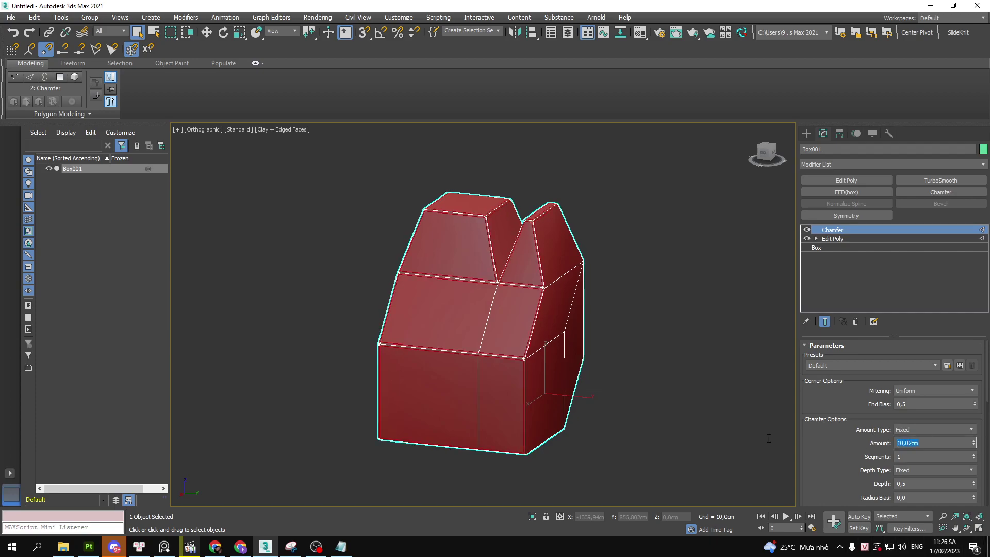
pyautogui.write('2000')
pyautogui.press('Return')
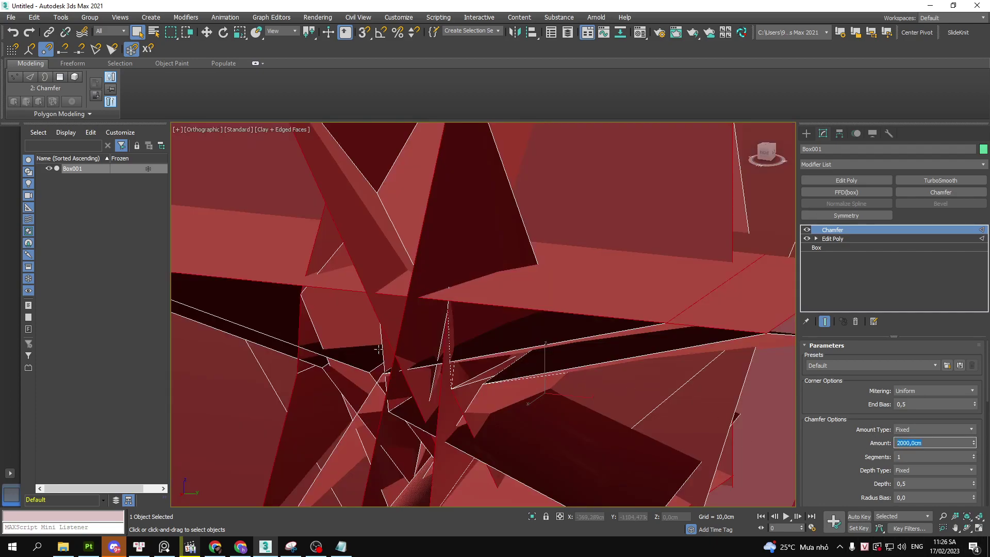
pyautogui.scroll(-5, 494, 335)
pyautogui.scroll(5, 511, 326)
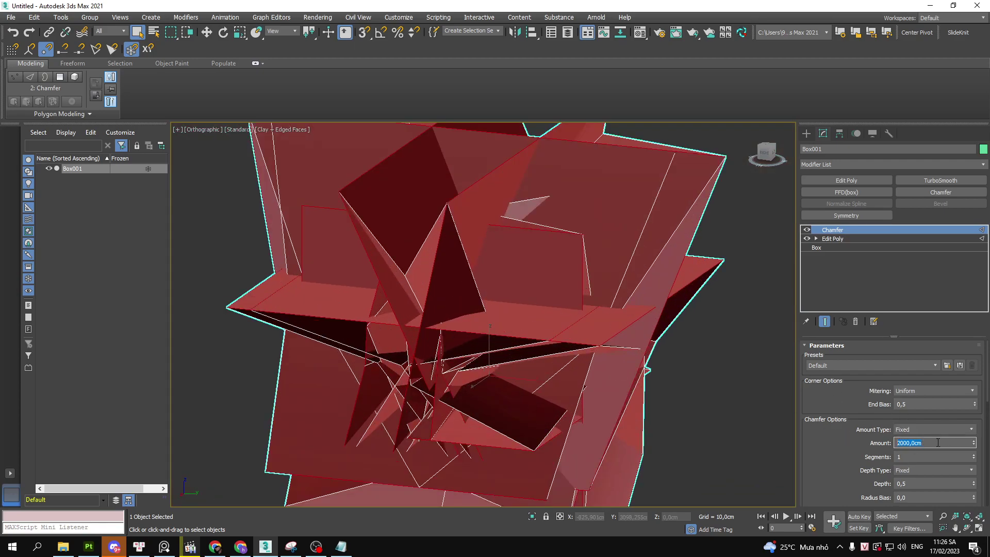
pyautogui.write('0')
pyautogui.press('Return')
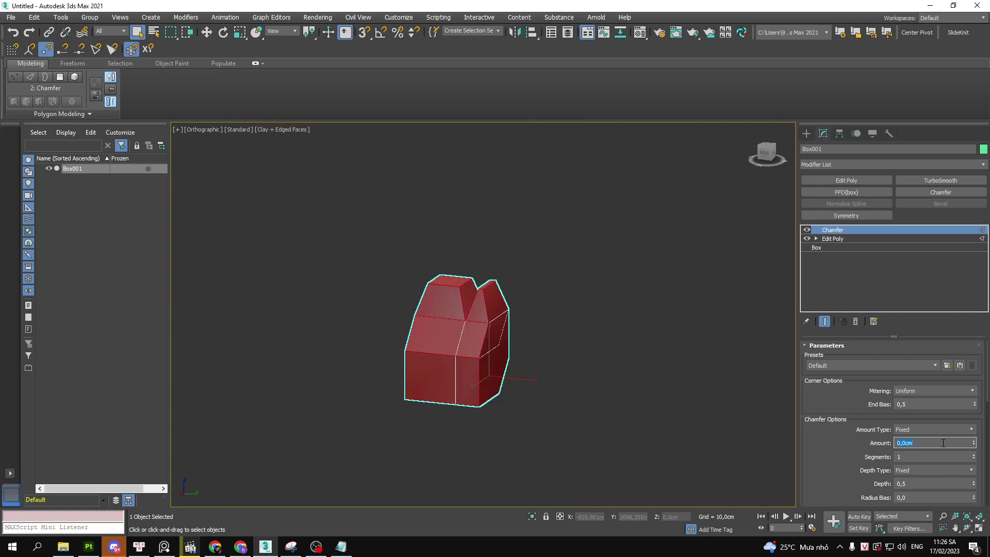
pyautogui.scroll(10, 523, 359)
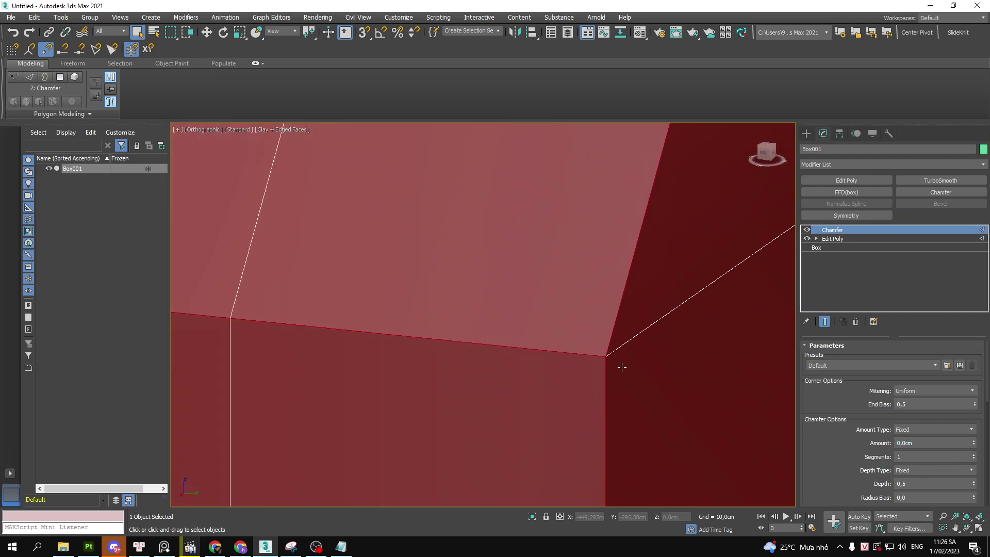
pyautogui.scroll(-5, 622, 367)
# Zoom to the box's corner and drag the chamfer Amount to about 5,52cm
pyautogui.moveTo(622, 368); pyautogui.dragTo(570, 317, button='middle')
pyautogui.scroll(5, 566, 313)
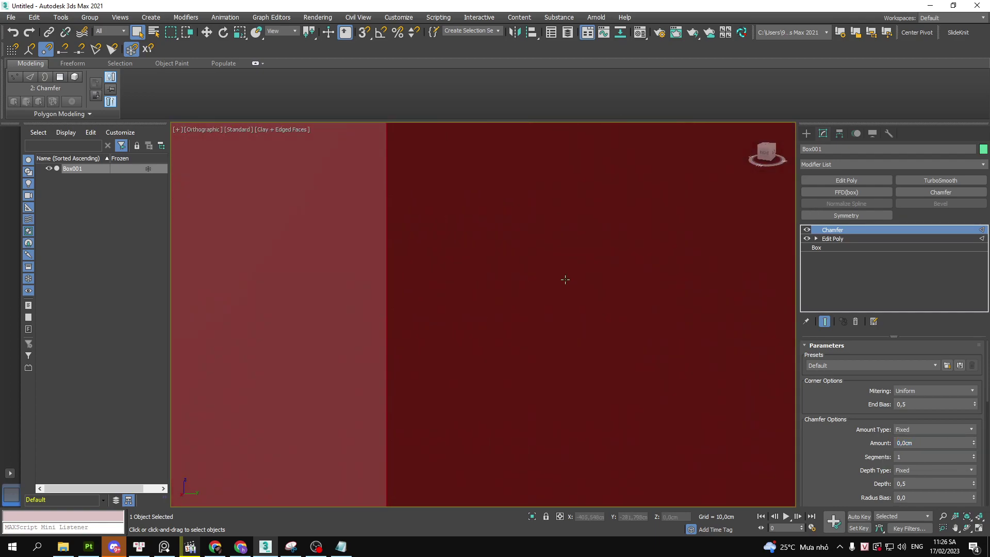
pyautogui.moveTo(564, 281); pyautogui.dragTo(623, 427, button='middle')
pyautogui.scroll(-3, 608, 376)
pyautogui.scroll(-5, 604, 369)
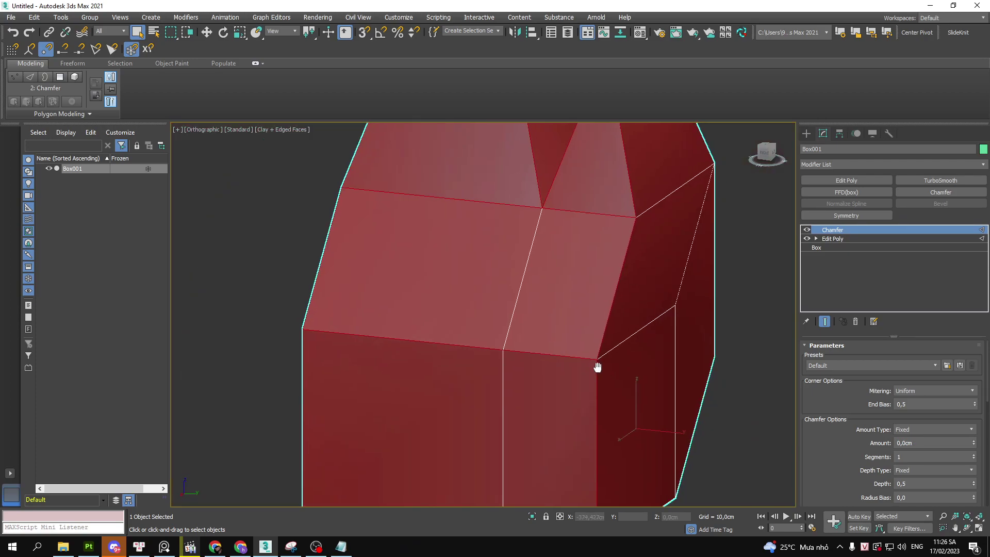
pyautogui.scroll(-1, 597, 367)
pyautogui.moveTo(974, 447); pyautogui.dragTo(607, 128)
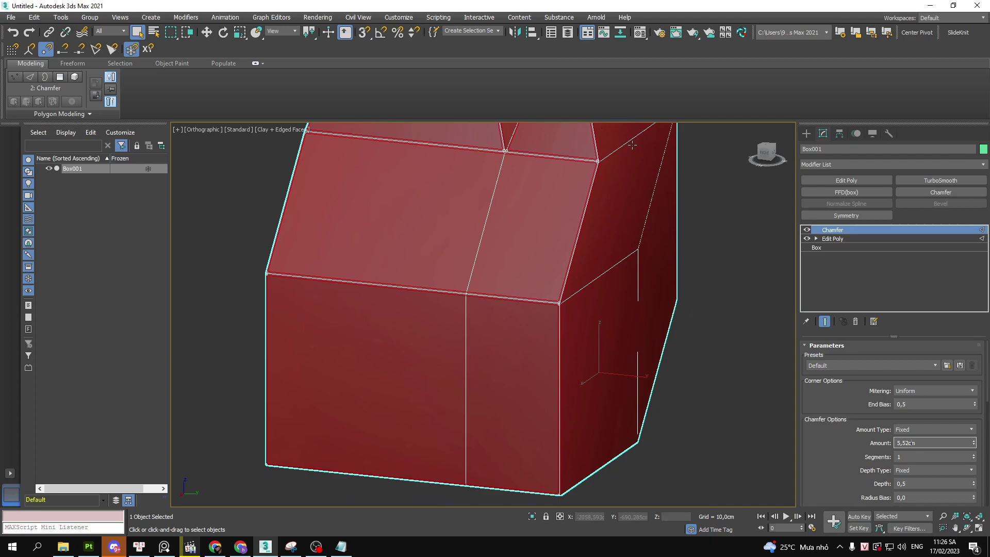
# Mark the chamfered roof edge and left edge, then recentre the box
pyautogui.moveTo(593, 155); pyautogui.dragTo(548, 311)
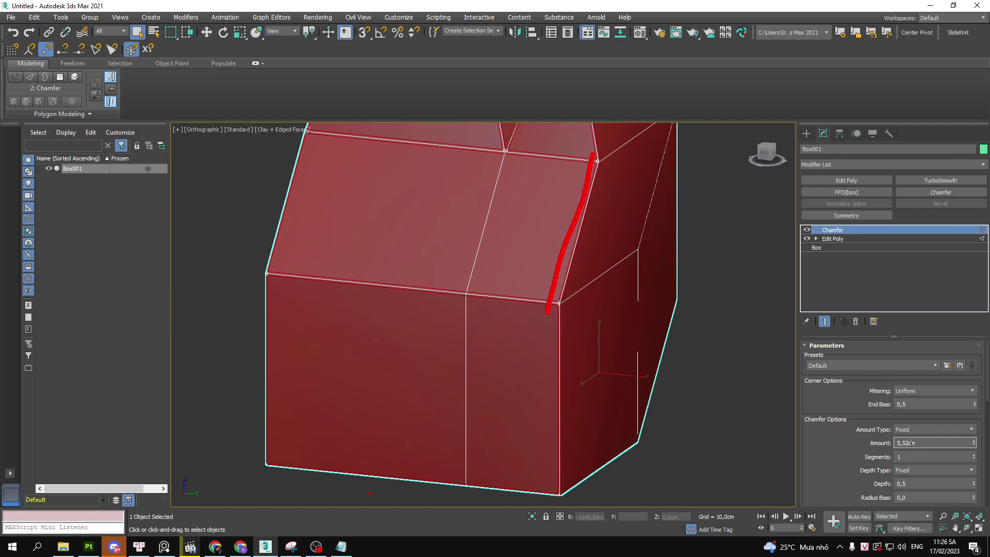
pyautogui.moveTo(273, 254); pyautogui.dragTo(252, 453)
pyautogui.scroll(3, 586, 312)
pyautogui.moveTo(517, 275); pyautogui.dragTo(529, 326, button='middle')
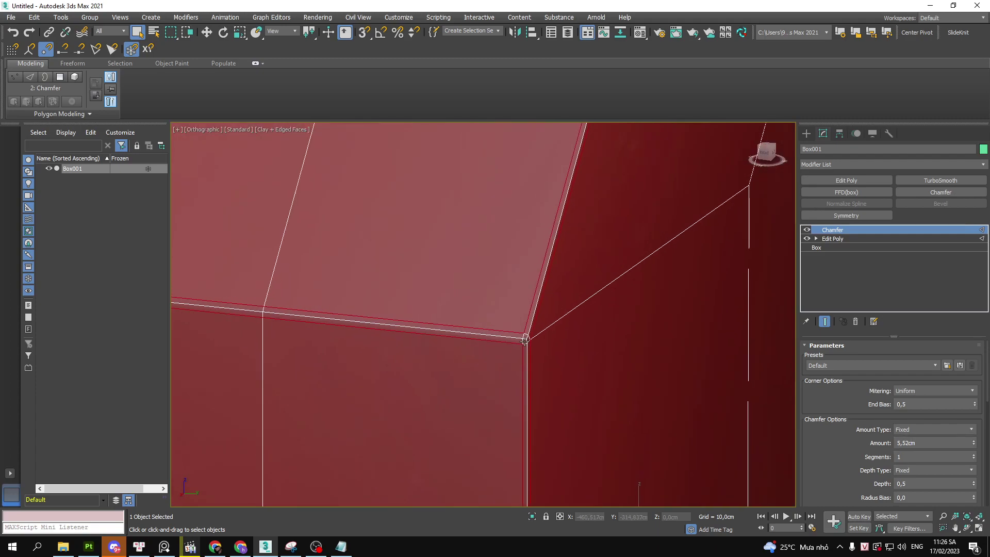
pyautogui.scroll(-1, 529, 326)
pyautogui.scroll(-2, 530, 326)
pyautogui.scroll(4, 529, 326)
pyautogui.scroll(-3, 531, 333)
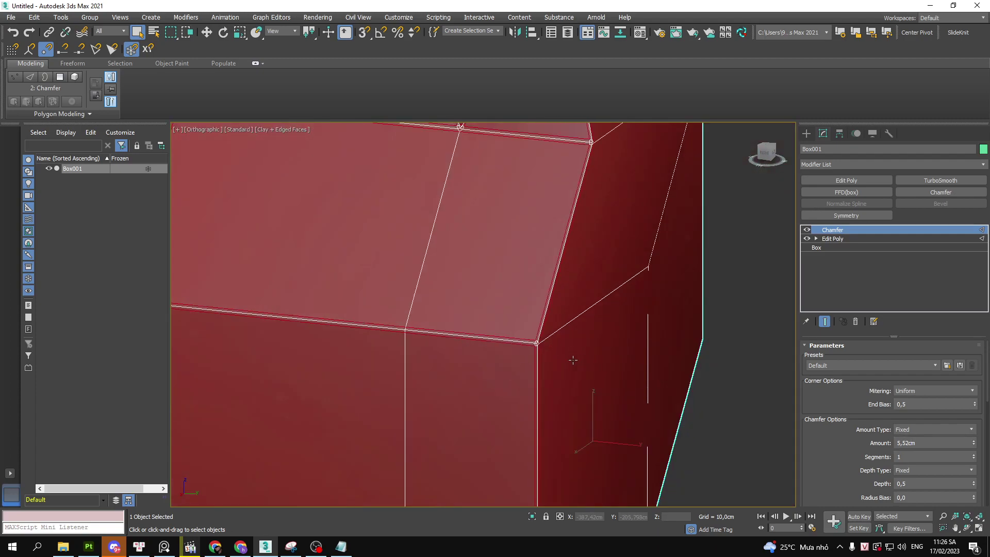
pyautogui.scroll(3, 531, 333)
# Set the chamfer Amount to 6,672cm and Smoothing Output to Smooth Chamfers Only
pyautogui.moveTo(975, 445)
pyautogui.mouseDown()
pyautogui.moveTo(979, 421)
pyautogui.moveTo(978, 464)
pyautogui.moveTo(977, 447)
pyautogui.mouseUp()
pyautogui.write('2')
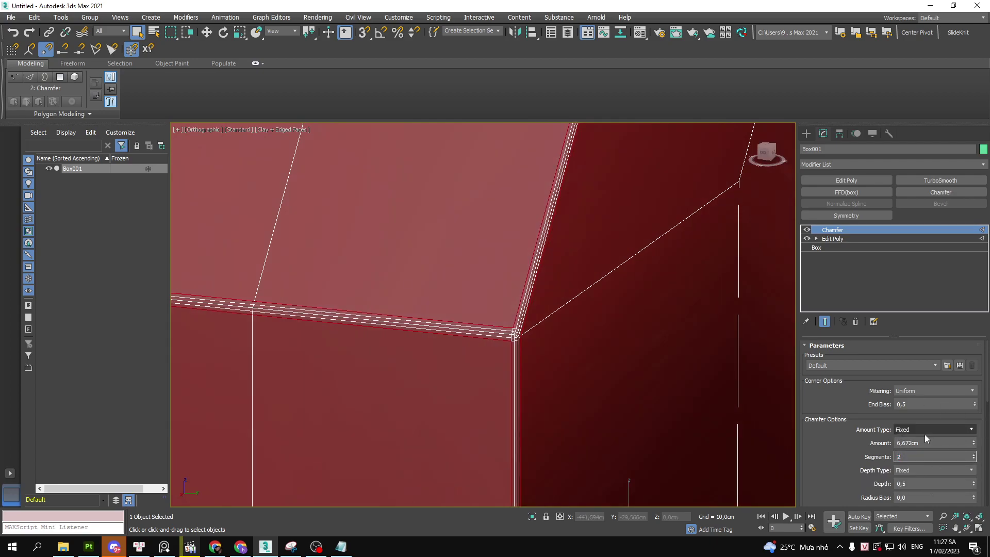
pyautogui.scroll(-5, 924, 435)
pyautogui.click(902, 446)
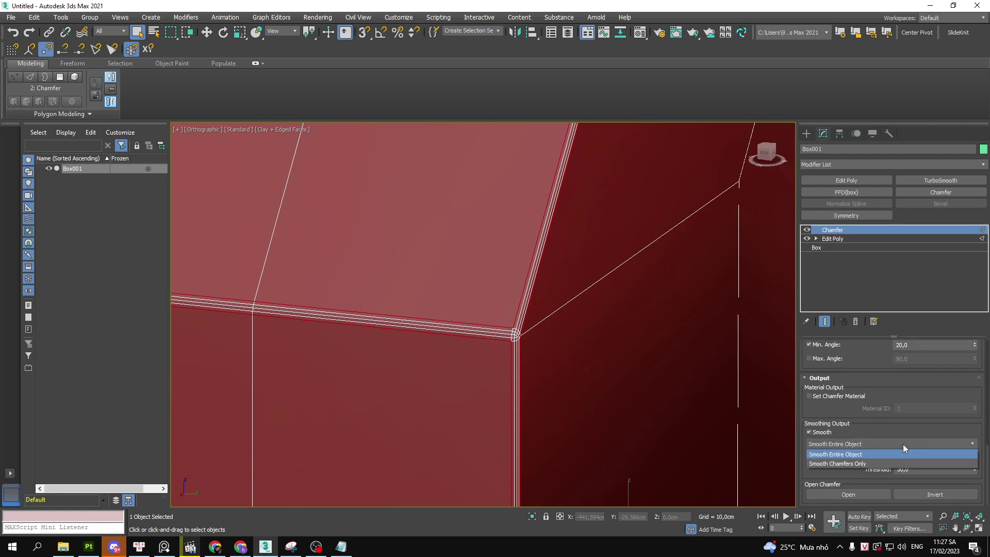
pyautogui.click(877, 463)
pyautogui.scroll(3, 878, 459)
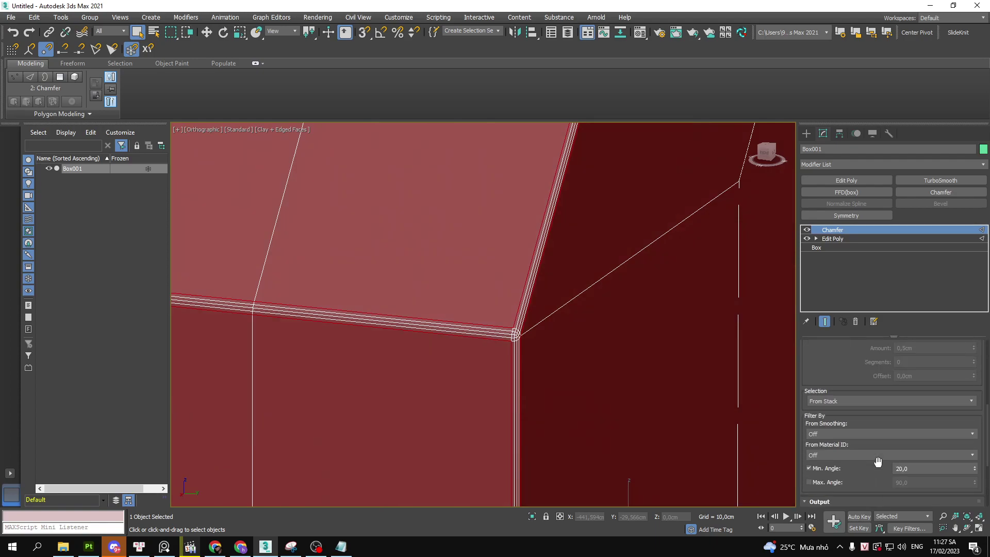
pyautogui.scroll(3, 879, 454)
# Frame the box and inspect its chamfered lower edge from below
pyautogui.press('z')
pyautogui.moveTo(495, 392)
pyautogui.keyDown('alt'); pyautogui.mouseDown(button='middle')
pyautogui.moveTo(499, 345)
pyautogui.moveTo(464, 376)
pyautogui.moveTo(502, 335)
pyautogui.mouseUp(button='middle'); pyautogui.keyUp('alt')
pyautogui.scroll(5, 502, 335)
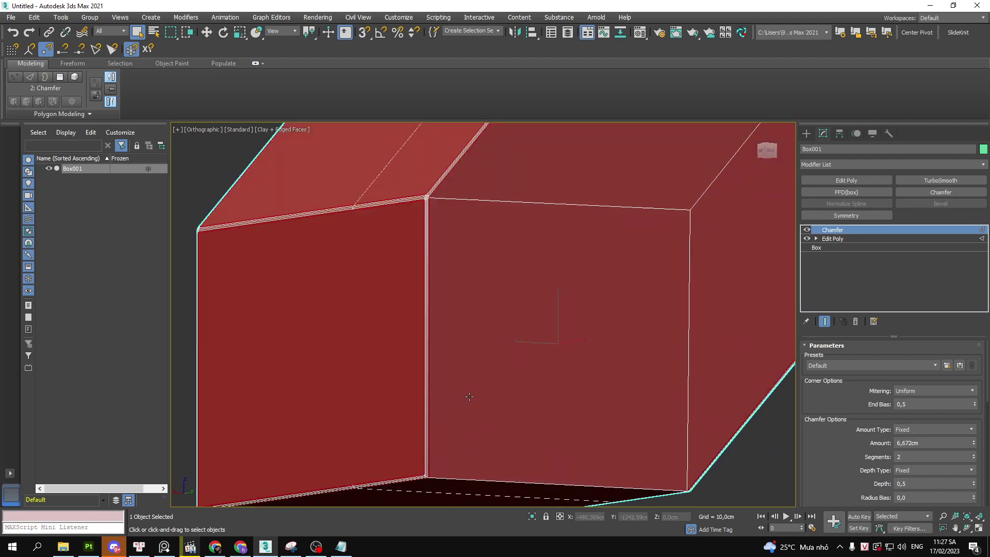
pyautogui.scroll(3, 502, 335)
pyautogui.moveTo(441, 378); pyautogui.dragTo(652, 393)
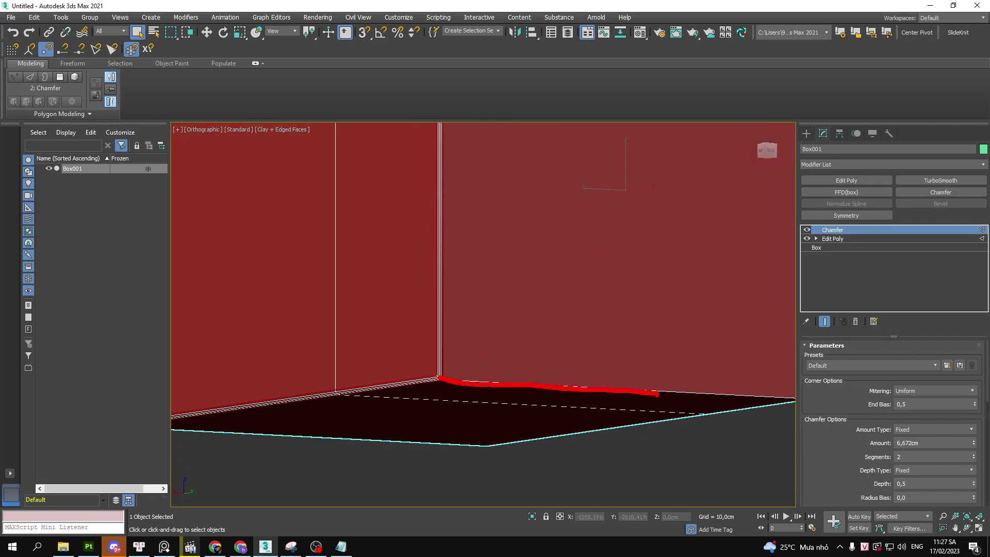
pyautogui.moveTo(628, 341); pyautogui.dragTo(612, 280, button='middle')
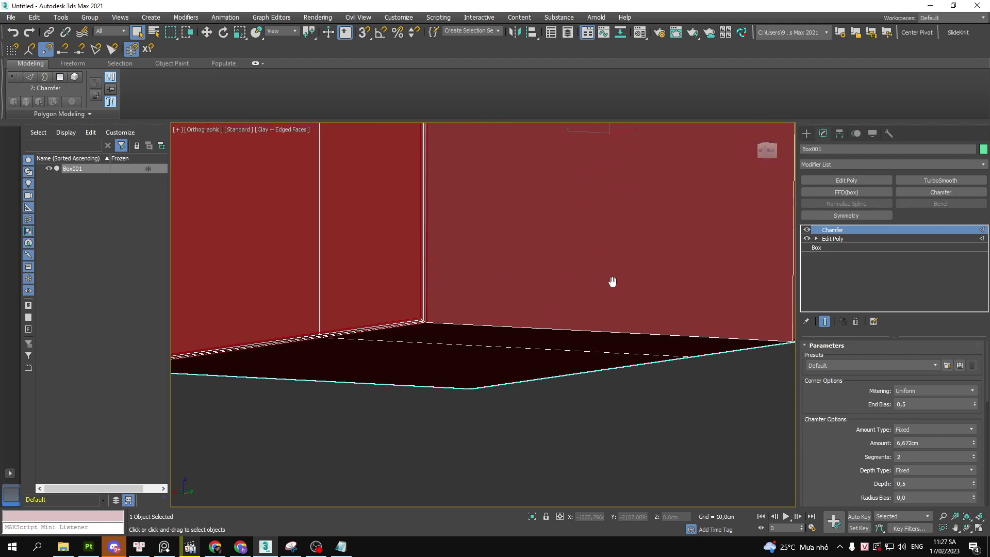
# In the Edit Poly level, add one more edge to the selection
pyautogui.click(863, 238)
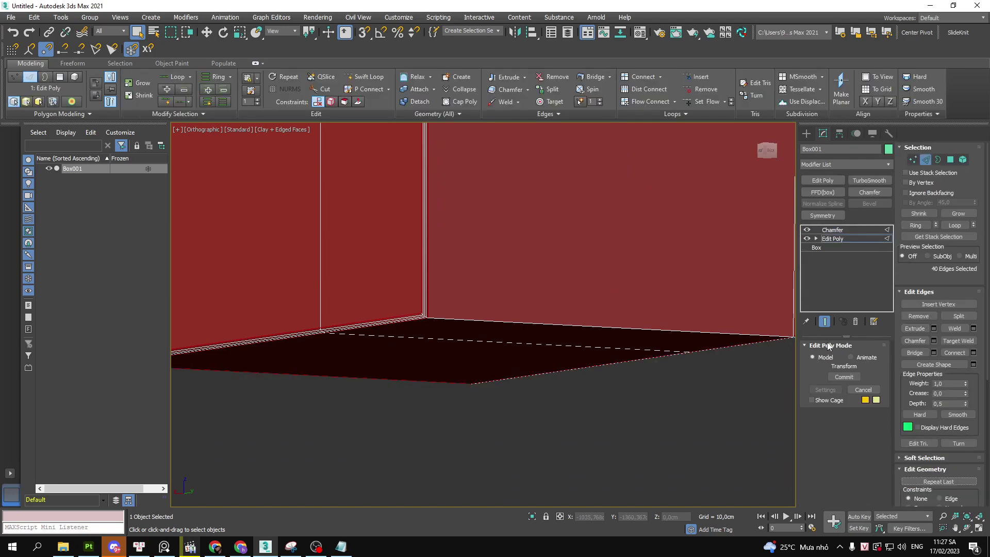
pyautogui.moveTo(813, 304); pyautogui.dragTo(840, 331)
pyautogui.keyDown('ctrl'); pyautogui.click(580, 325); pyautogui.keyUp('ctrl')
pyautogui.moveTo(612, 317)
pyautogui.keyDown('alt'); pyautogui.mouseDown(button='middle')
pyautogui.moveTo(553, 305)
pyautogui.moveTo(536, 273)
pyautogui.moveTo(483, 304)
pyautogui.moveTo(487, 240)
pyautogui.moveTo(539, 222)
pyautogui.moveTo(614, 436)
pyautogui.moveTo(698, 304)
pyautogui.mouseUp(button='middle'); pyautogui.keyUp('alt')
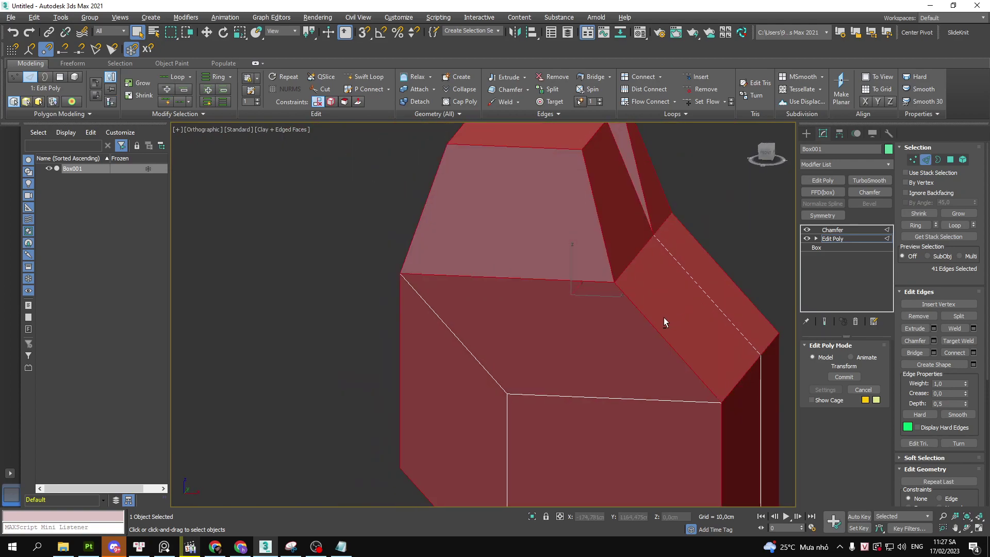
# Toggle Show End Result to compare the chamfered box with the edge selection
pyautogui.hotkey('ctrl', 'e')
pyautogui.keyDown('alt'); pyautogui.moveTo(516, 302); pyautogui.dragTo(550, 326, button='middle'); pyautogui.keyUp('alt')
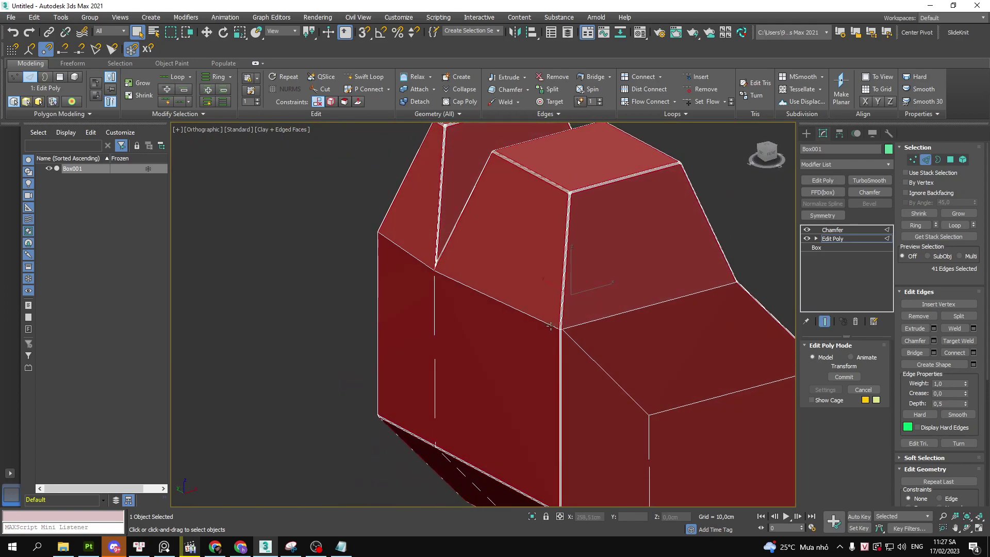
pyautogui.scroll(3, 550, 326)
pyautogui.moveTo(613, 320)
pyautogui.keyDown('alt'); pyautogui.mouseDown(button='middle')
pyautogui.moveTo(547, 280)
pyautogui.moveTo(554, 305)
pyautogui.mouseUp(button='middle'); pyautogui.keyUp('alt')
pyautogui.hotkey('ctrl', 'e')
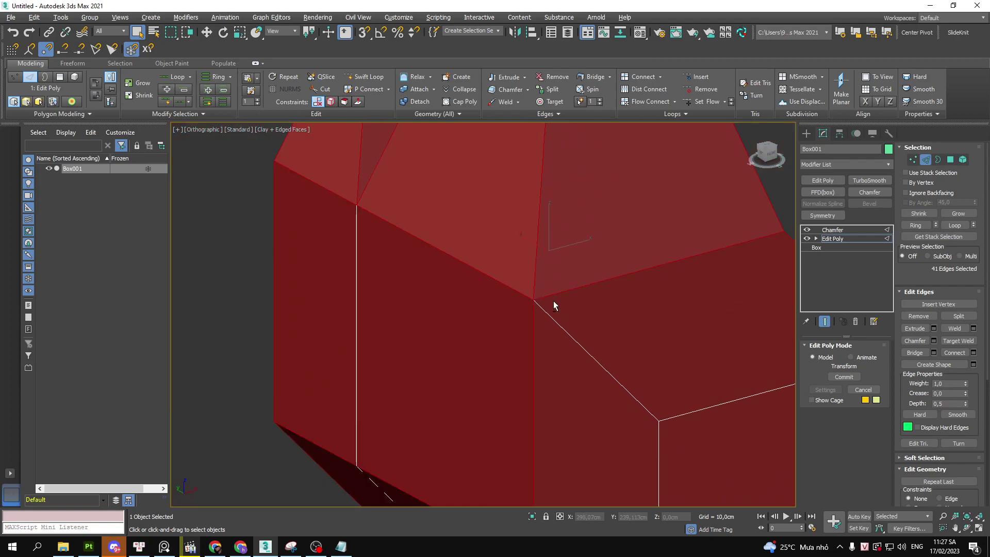
pyautogui.hotkey('ctrl', 'e')
pyautogui.hotkey('ctrl', 'e')
pyautogui.hotkey('ctrl', 'e')
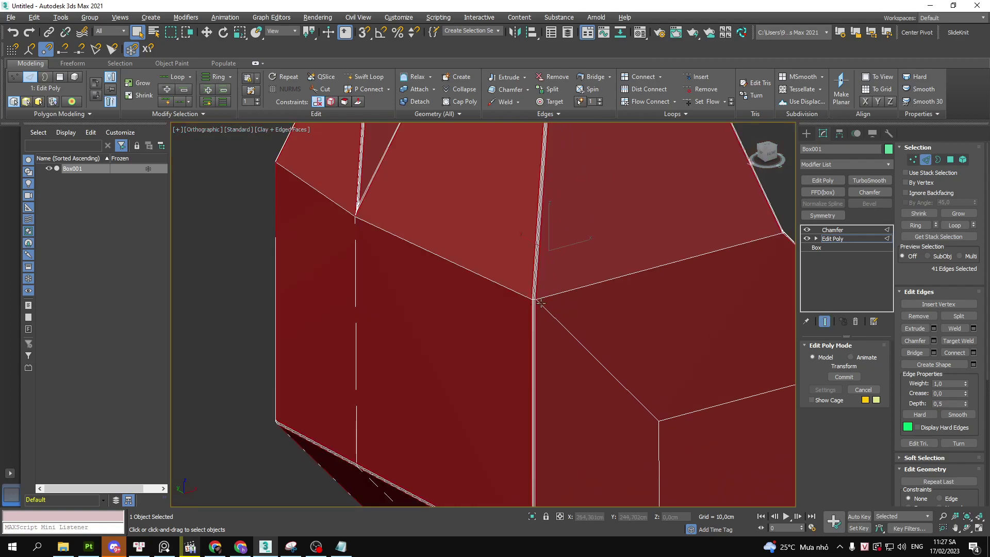
pyautogui.hotkey('ctrl', 'e')
pyautogui.hotkey('ctrl', 'e')
pyautogui.hotkey('ctrl', 'e')
pyautogui.hotkey('ctrl', 'e')
# Back in the Chamfer modifier, uncheck Min. Angle under Filter By
pyautogui.click(844, 232)
pyautogui.scroll(-3, 914, 361)
pyautogui.scroll(-3, 907, 412)
pyautogui.scroll(-3, 876, 446)
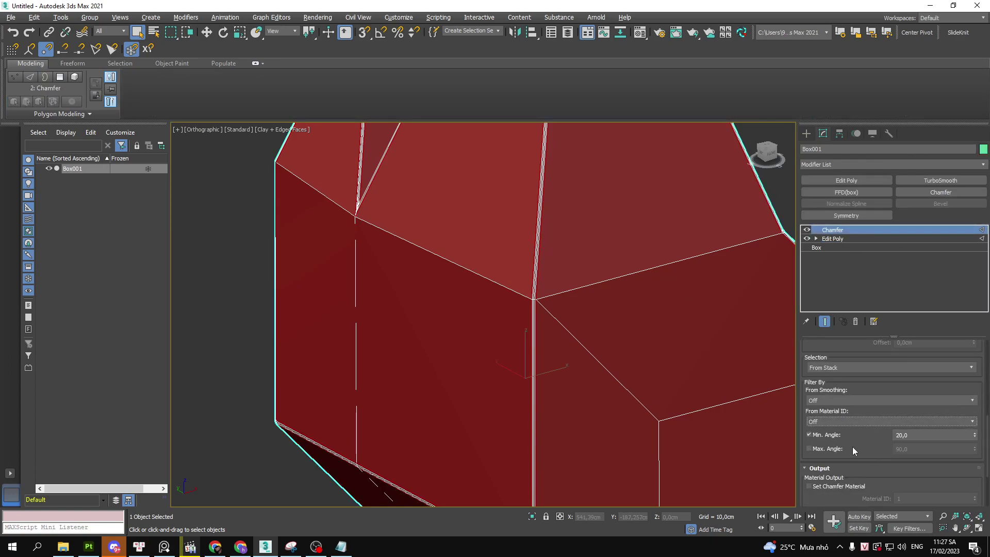
pyautogui.click(809, 435)
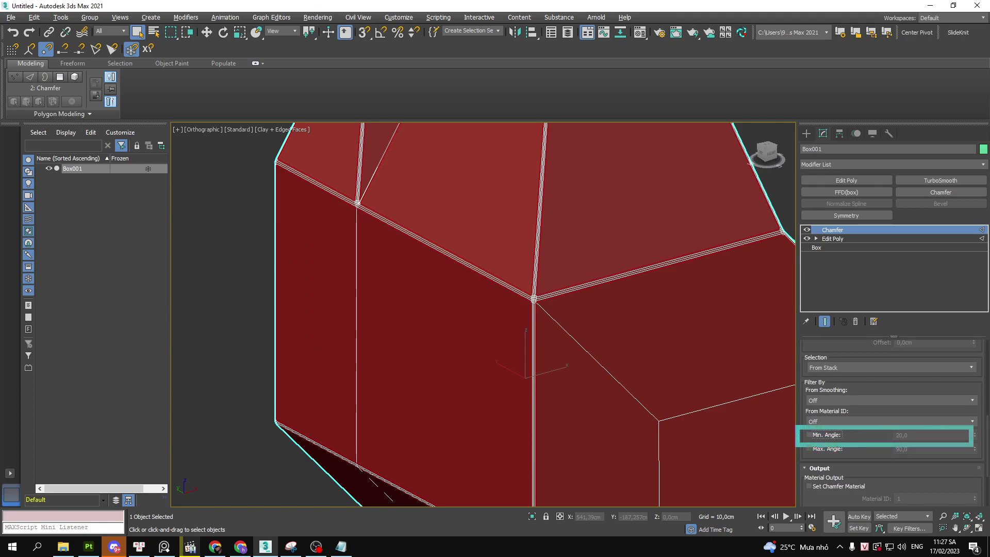
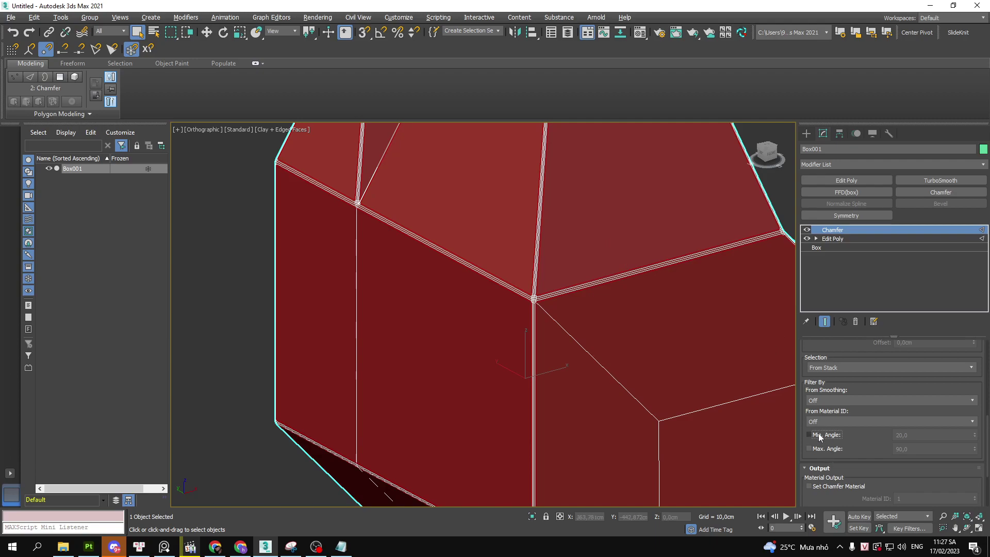
# Orbit around the chamfered box to inspect it from a side angle
pyautogui.scroll(5, 901, 425)
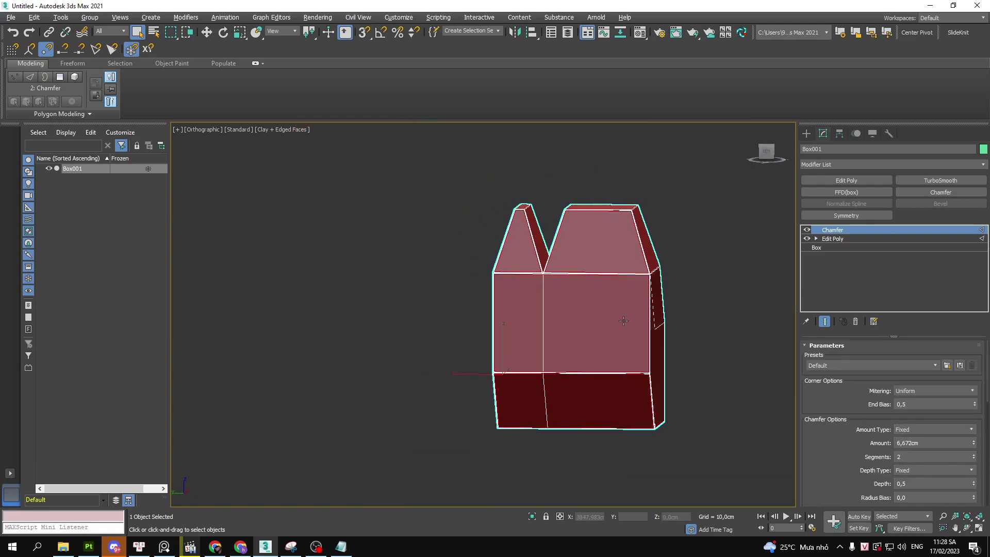
pyautogui.keyDown('alt'); pyautogui.moveTo(568, 310); pyautogui.dragTo(581, 338, button='middle'); pyautogui.keyUp('alt')
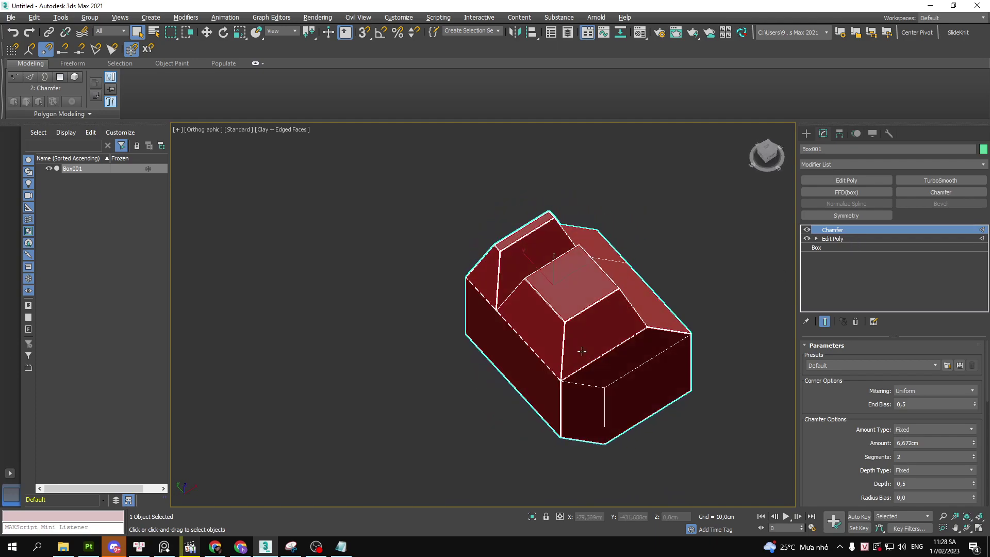
pyautogui.scroll(5, 581, 338)
pyautogui.scroll(-5, 582, 338)
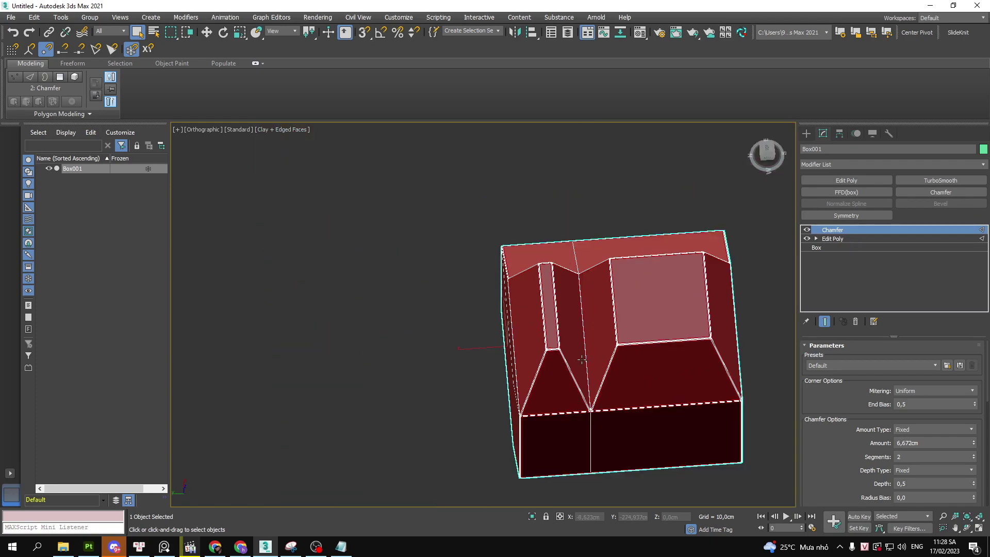
pyautogui.moveTo(581, 338)
pyautogui.keyDown('alt'); pyautogui.mouseDown(button='middle')
pyautogui.moveTo(748, 319)
pyautogui.moveTo(680, 285)
pyautogui.mouseUp(button='middle'); pyautogui.keyUp('alt')
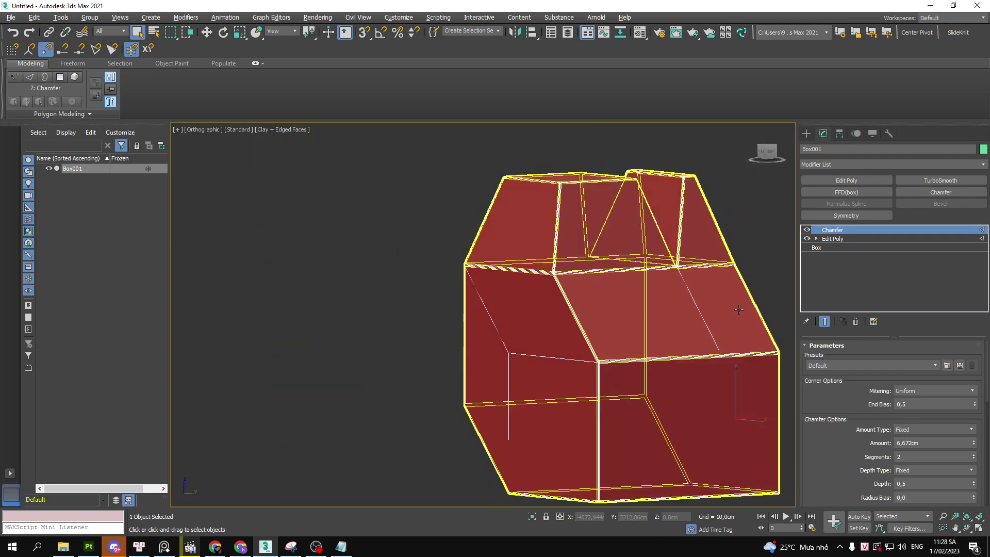
pyautogui.moveTo(852, 226); pyautogui.dragTo(844, 239)
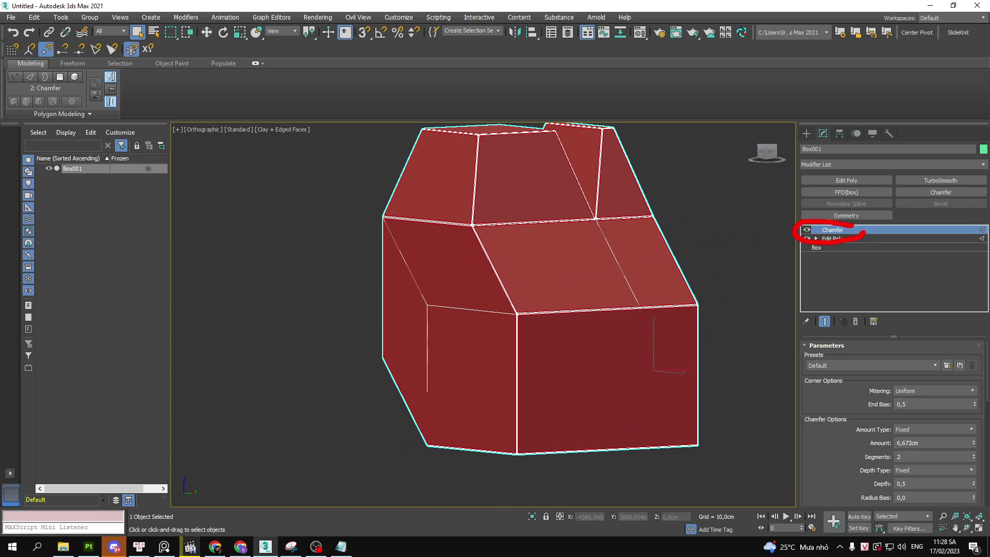
pyautogui.moveTo(821, 169)
pyautogui.mouseDown()
pyautogui.moveTo(851, 187)
pyautogui.moveTo(888, 191)
pyautogui.mouseUp()
pyautogui.moveTo(856, 226)
pyautogui.mouseDown()
pyautogui.moveTo(936, 252)
pyautogui.moveTo(986, 254)
pyautogui.mouseUp()
# Try an Edit Poly above the Chamfer, remove it again, and re-inspect the box
pyautogui.click(870, 180)
pyautogui.click(856, 322)
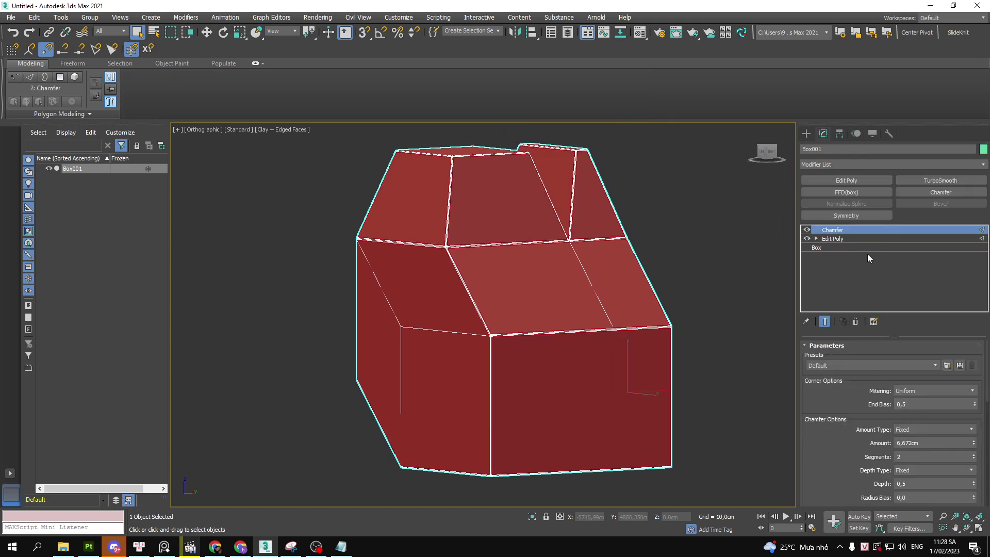
pyautogui.moveTo(827, 237); pyautogui.dragTo(988, 237)
pyautogui.press('Escape')
pyautogui.keyDown('alt'); pyautogui.moveTo(409, 320); pyautogui.dragTo(439, 314, button='middle'); pyautogui.keyUp('alt')
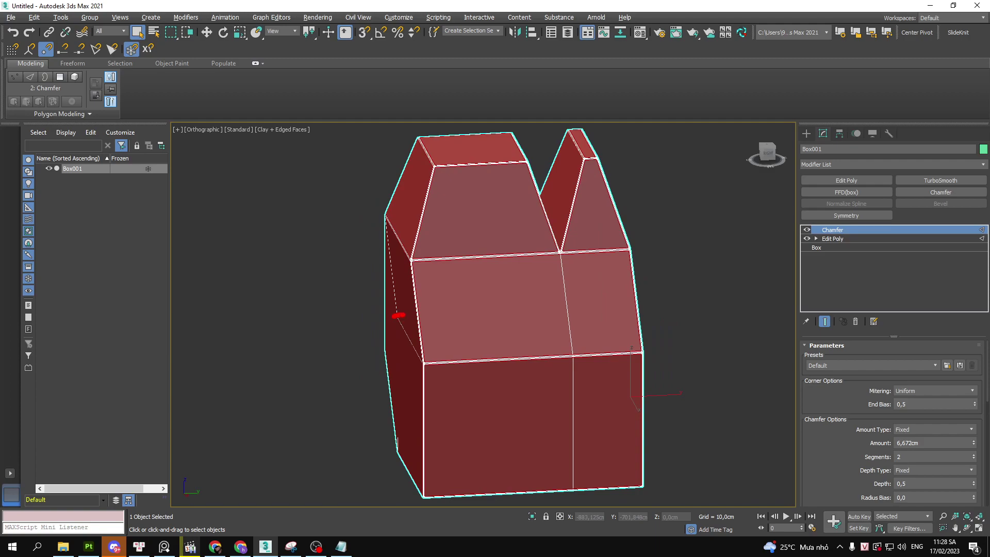
pyautogui.moveTo(405, 315); pyautogui.dragTo(339, 320)
pyautogui.moveTo(365, 298); pyautogui.dragTo(330, 340)
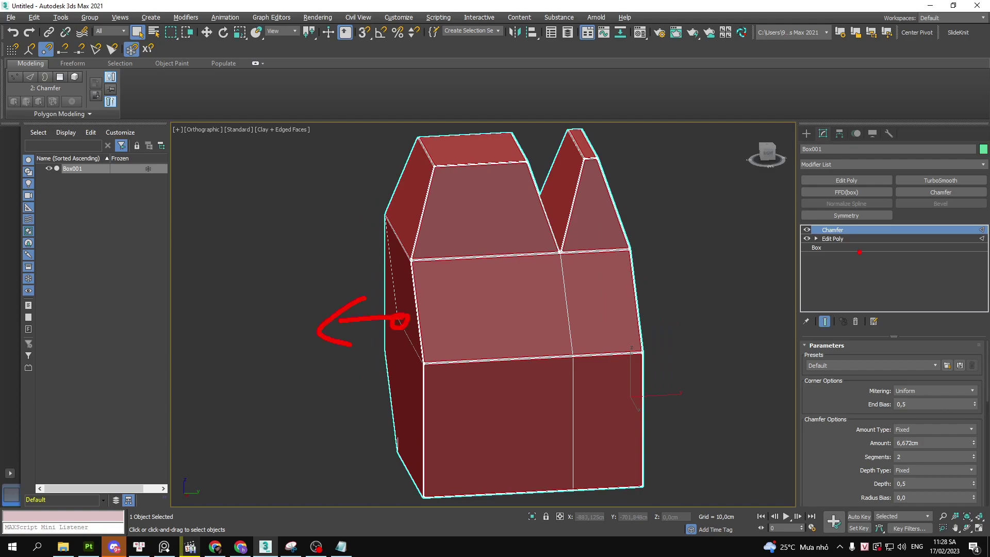
pyautogui.moveTo(873, 240); pyautogui.dragTo(976, 241)
pyautogui.moveTo(586, 152)
pyautogui.mouseDown()
pyautogui.moveTo(562, 258)
pyautogui.moveTo(517, 148)
pyautogui.mouseUp()
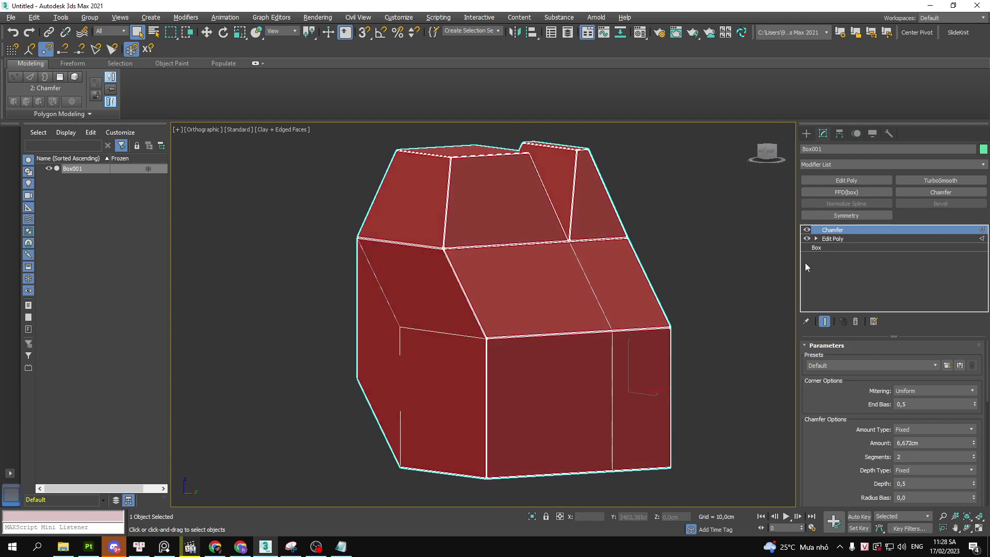
# Return to the original Edit Poly below the Chamfer at Vertex level
pyautogui.click(972, 239)
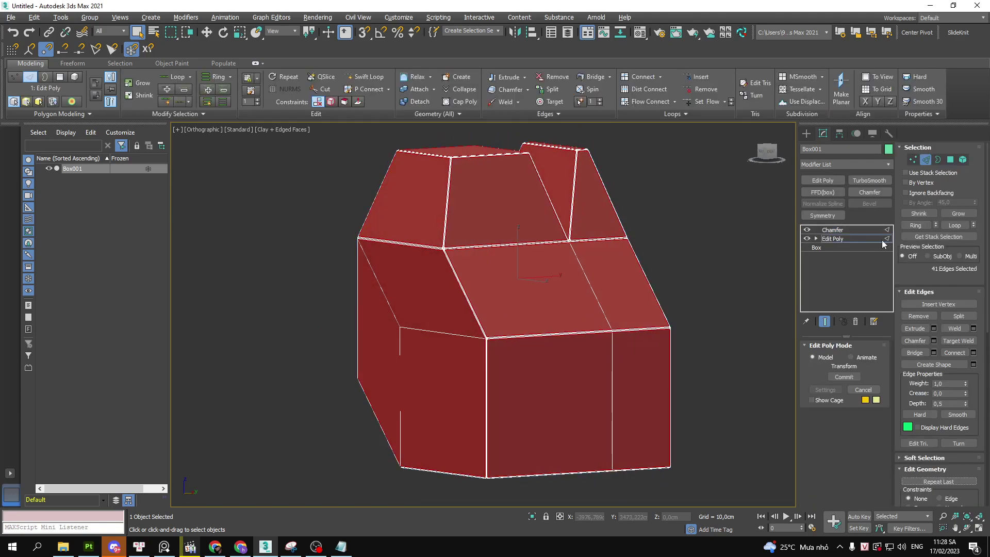
pyautogui.press('1')
pyautogui.scroll(10, 403, 323)
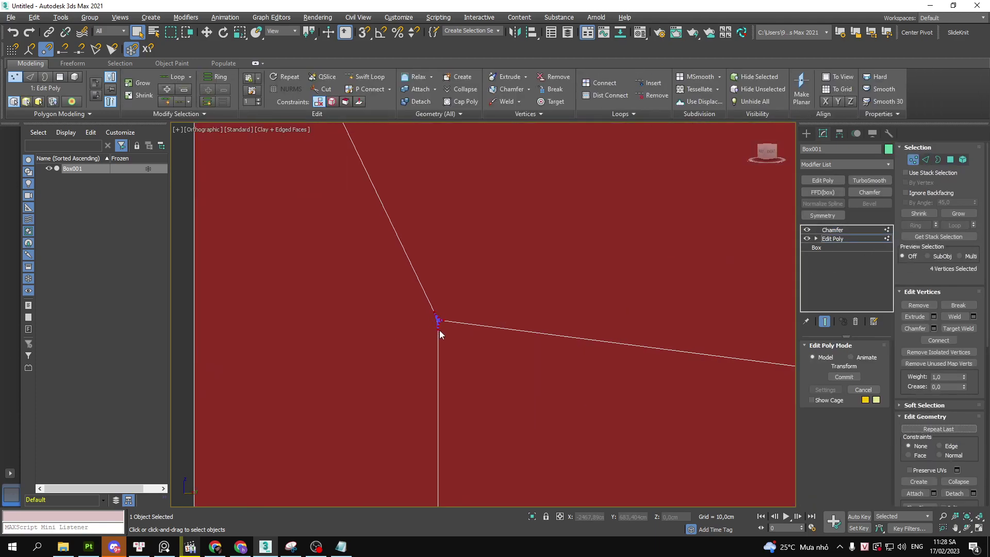
pyautogui.scroll(3, 439, 333)
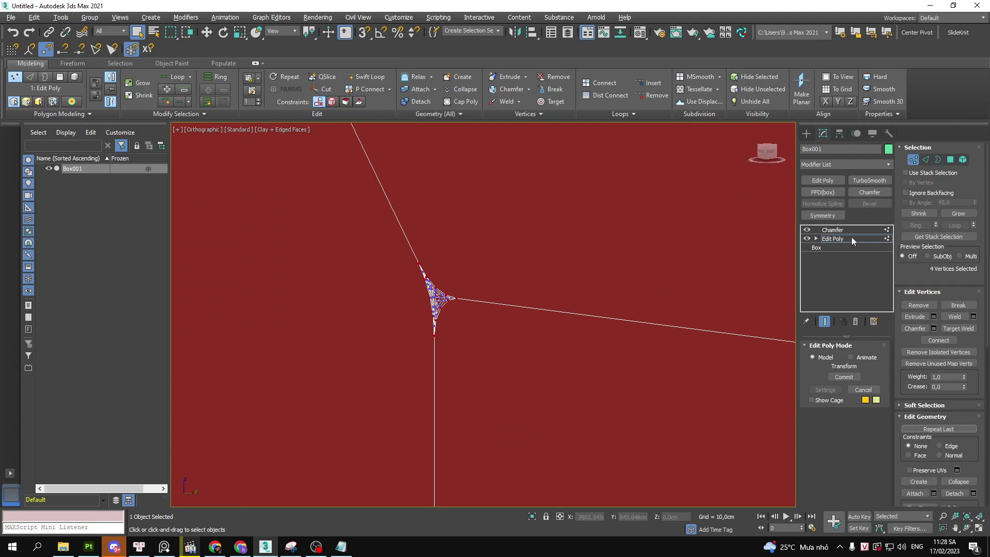
pyautogui.click(886, 238)
pyautogui.scroll(-3, 475, 321)
# Add a new Edit Poly on top of the stack and enter its Vertex level
pyautogui.hotkey('ctrl', 'e')
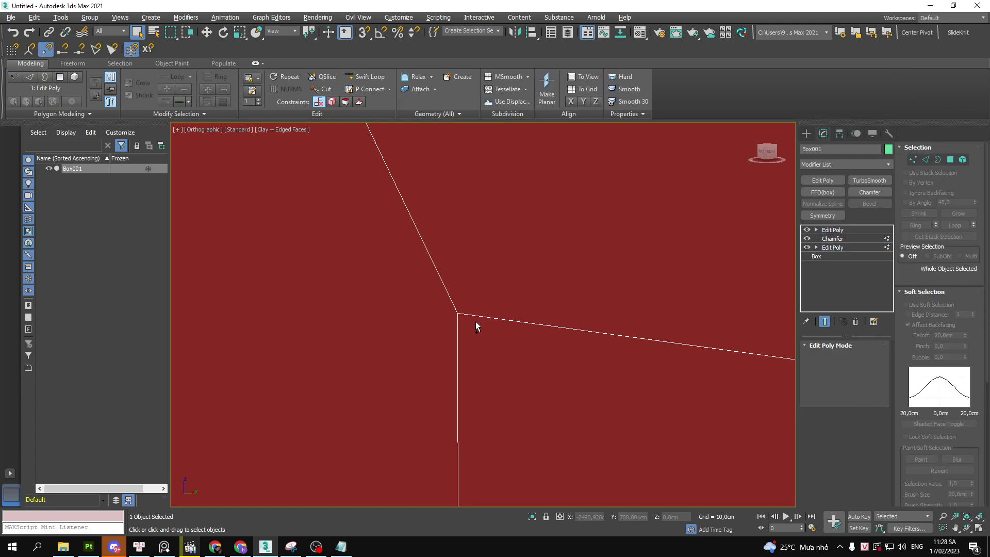
pyautogui.scroll(-10, 543, 303)
pyautogui.scroll(-3, 543, 303)
pyautogui.keyDown('alt'); pyautogui.moveTo(543, 304); pyautogui.dragTo(557, 293, button='middle'); pyautogui.keyUp('alt')
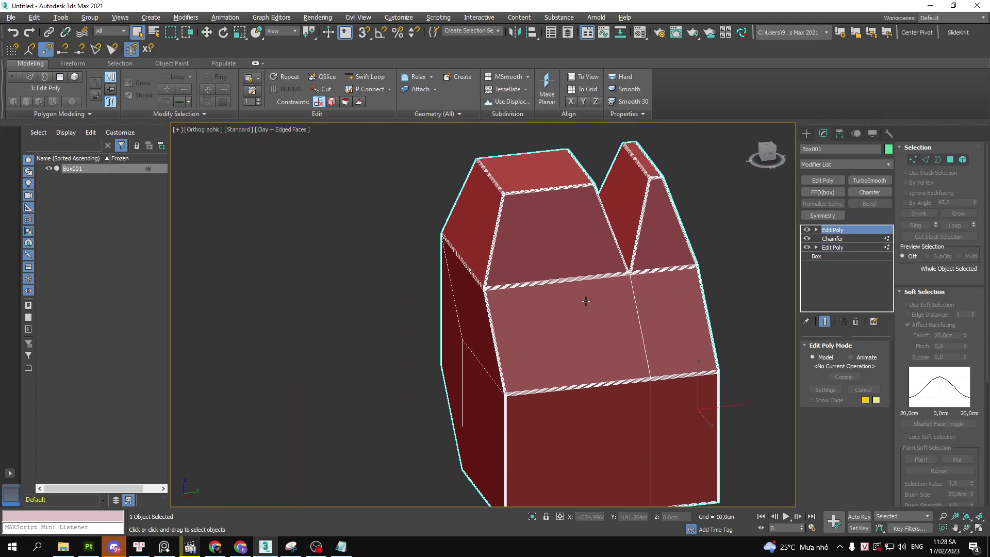
pyautogui.scroll(2, 557, 294)
pyautogui.moveTo(616, 298)
pyautogui.keyDown('alt'); pyautogui.mouseDown(button='middle')
pyautogui.moveTo(475, 341)
pyautogui.moveTo(763, 261)
pyautogui.mouseUp(button='middle'); pyautogui.keyUp('alt')
pyautogui.press('1')
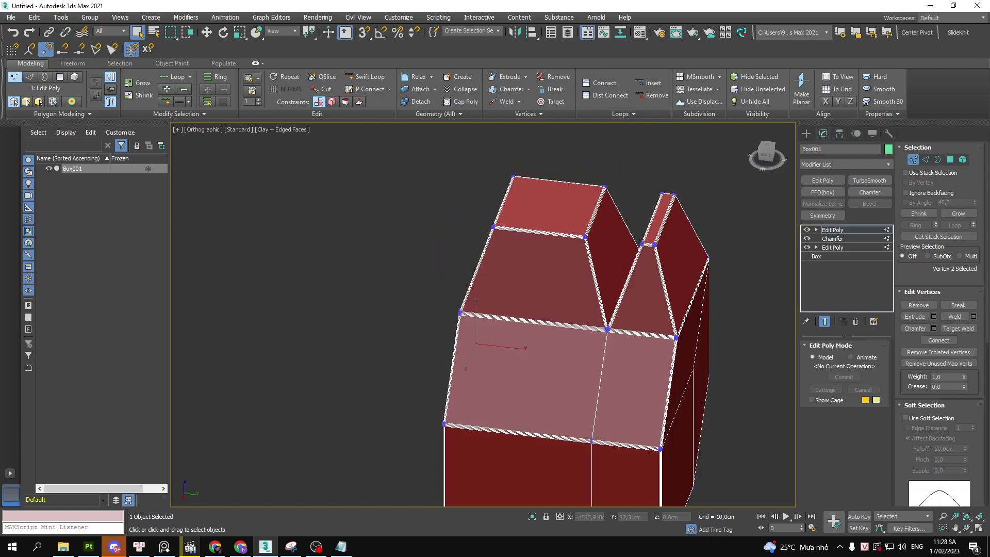
# On the top Edit Poly, move the two selected vertices left to extend the block
pyautogui.click(846, 248)
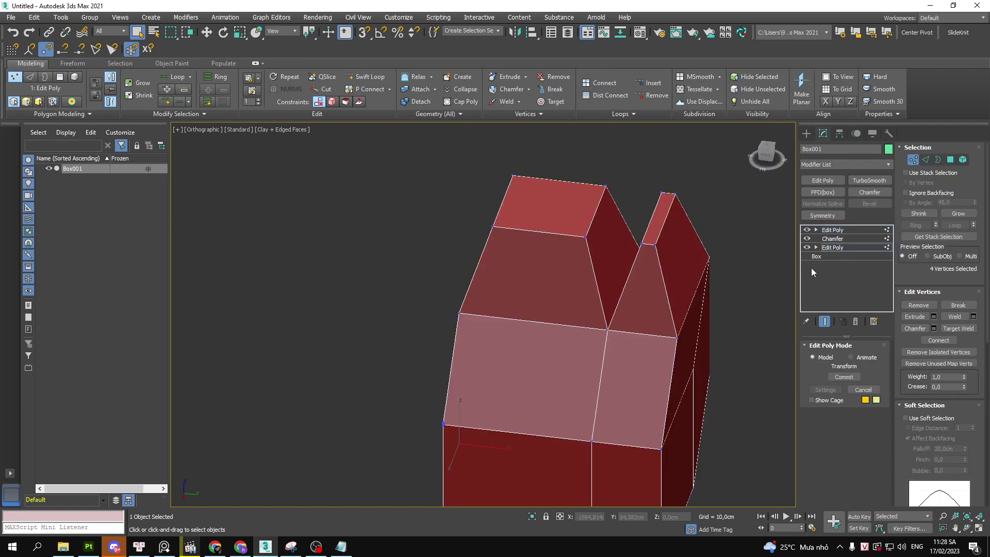
pyautogui.press('2')
pyautogui.click(874, 232)
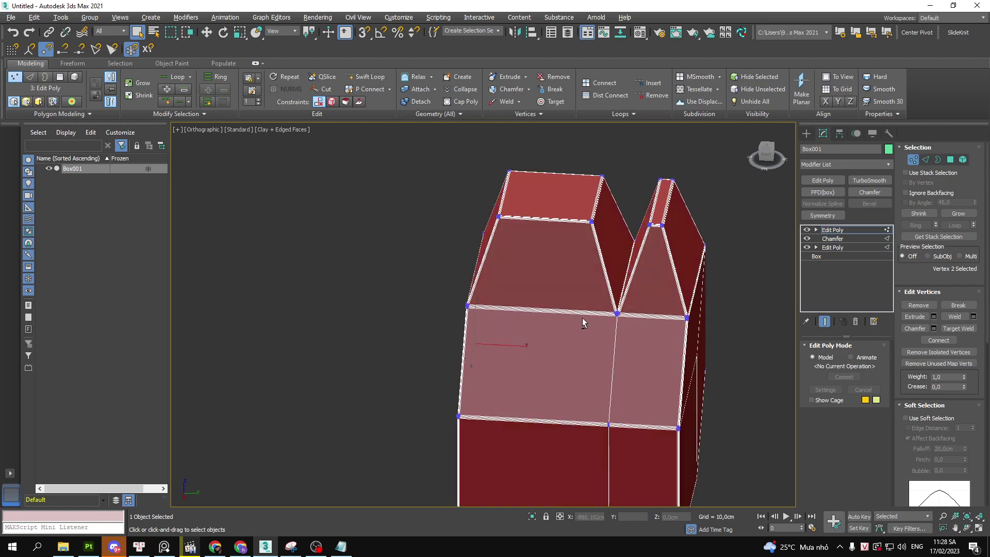
pyautogui.keyDown('alt'); pyautogui.moveTo(583, 317); pyautogui.dragTo(477, 339, button='middle'); pyautogui.keyUp('alt')
pyautogui.scroll(3, 481, 344)
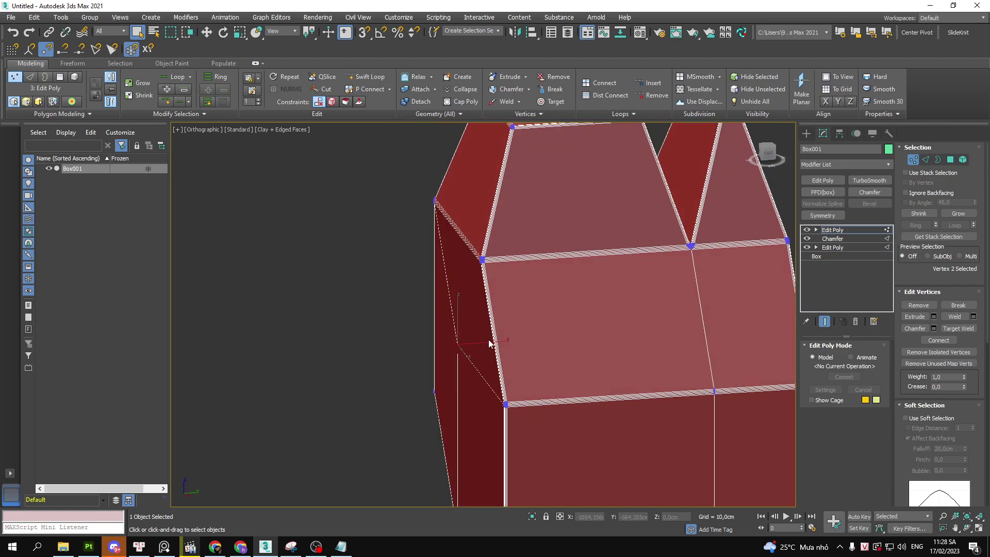
pyautogui.press('w')
pyautogui.moveTo(429, 352); pyautogui.dragTo(326, 356)
pyautogui.scroll(-5, 326, 356)
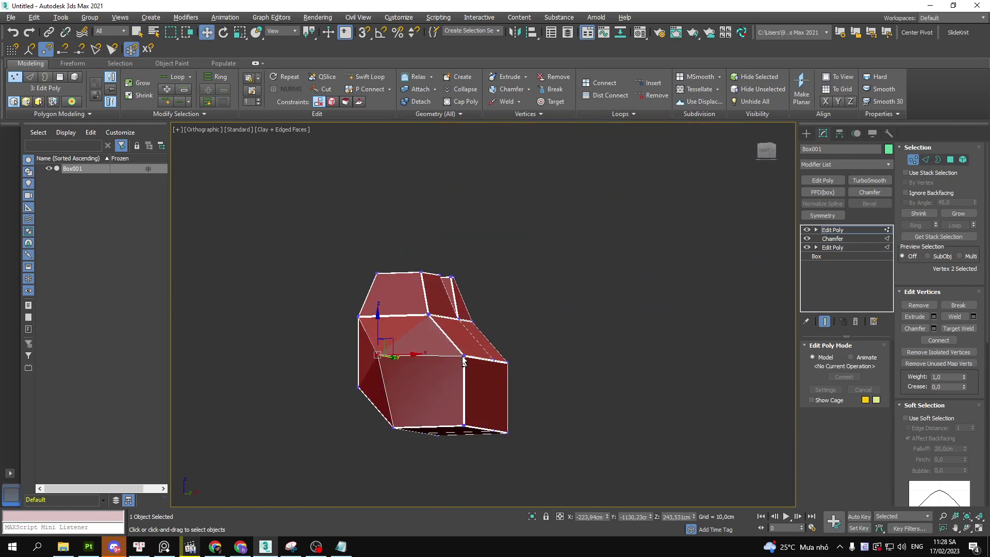
pyautogui.moveTo(326, 356)
pyautogui.keyDown('alt'); pyautogui.mouseDown(button='middle')
pyautogui.moveTo(473, 370)
pyautogui.moveTo(432, 369)
pyautogui.moveTo(617, 304)
pyautogui.mouseUp(button='middle'); pyautogui.keyUp('alt')
pyautogui.click(845, 229)
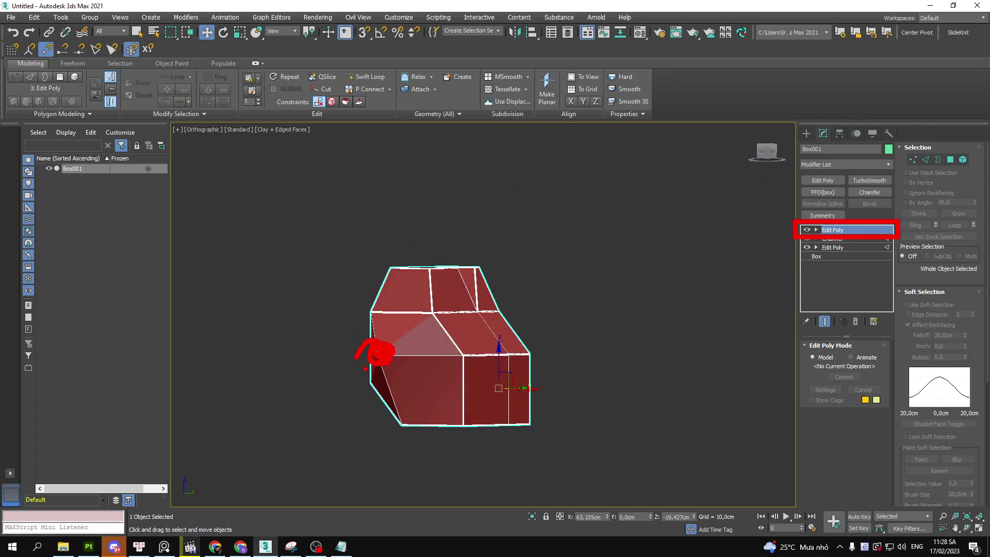
# Alternate between Front view and orbited views to examine the box's top and sides
pyautogui.scroll(2, 439, 364)
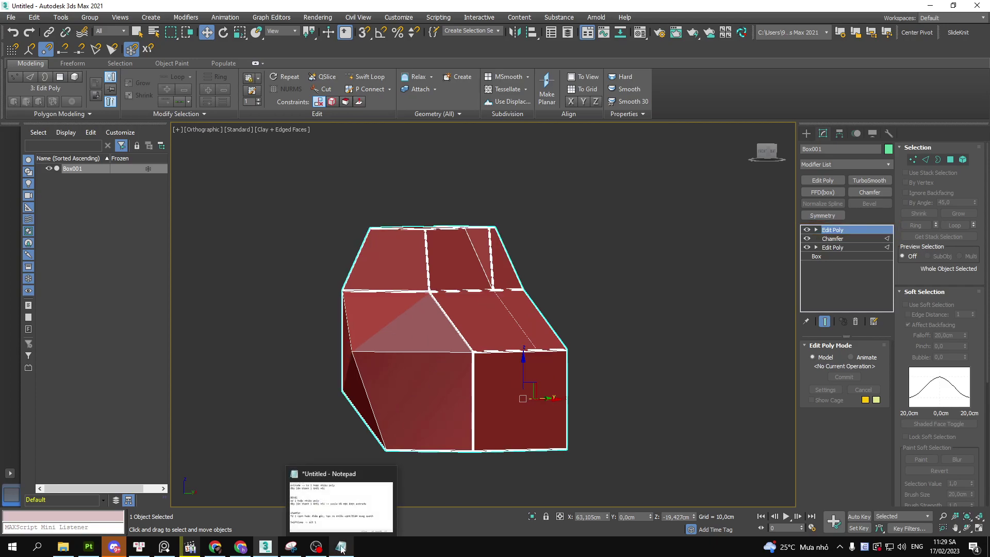
pyautogui.press('f')
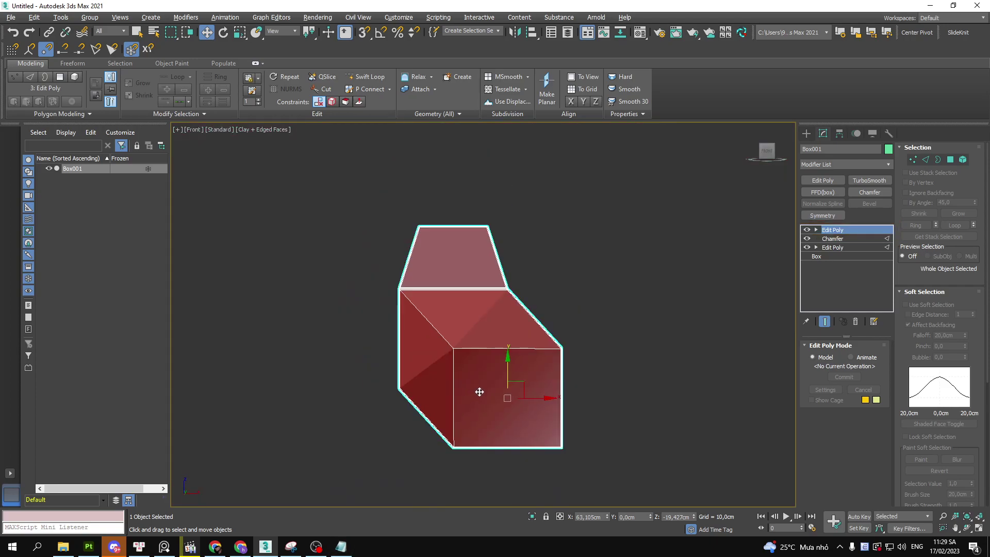
pyautogui.moveTo(480, 392)
pyautogui.keyDown('alt'); pyautogui.mouseDown(button='middle')
pyautogui.moveTo(516, 380)
pyautogui.moveTo(442, 411)
pyautogui.moveTo(378, 394)
pyautogui.mouseUp(button='middle'); pyautogui.keyUp('alt')
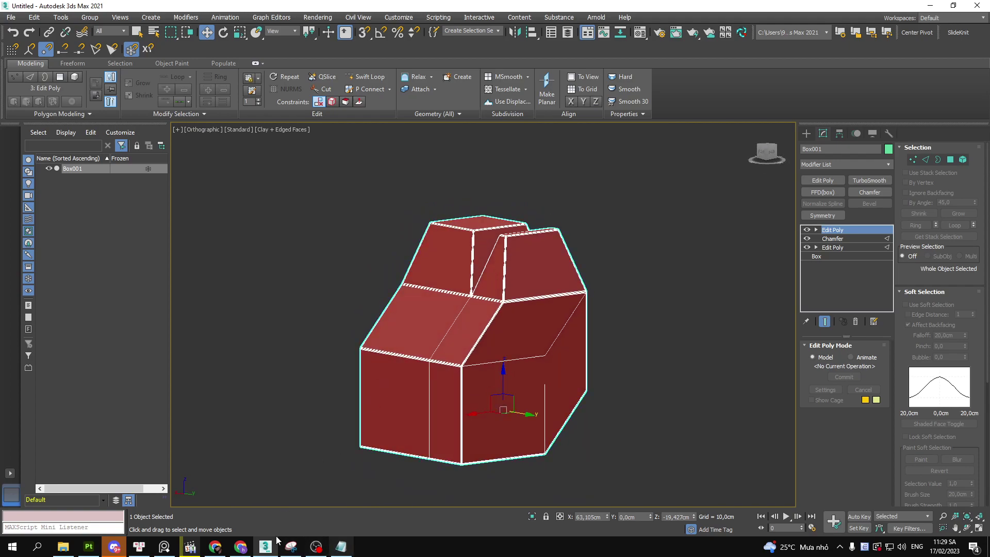
pyautogui.press('f')
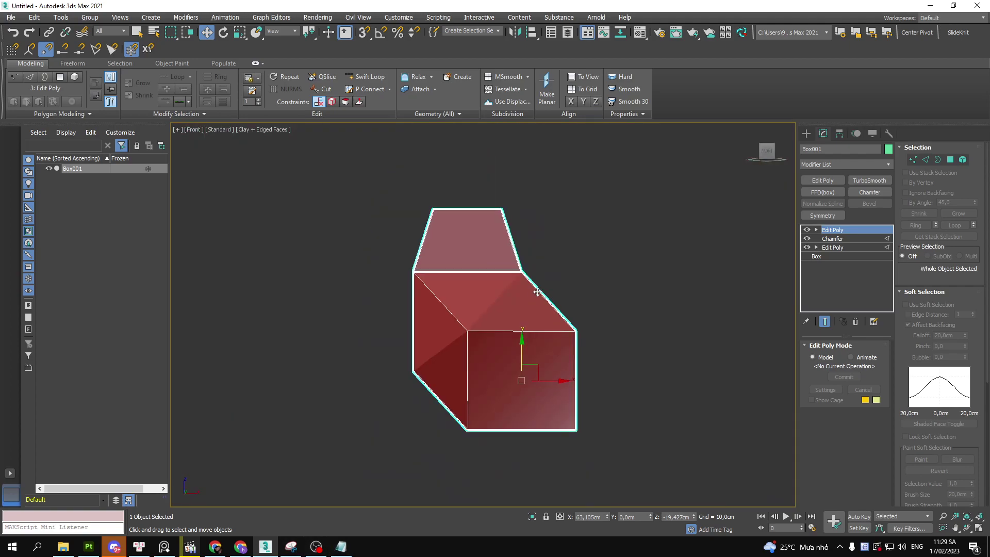
pyautogui.moveTo(569, 307); pyautogui.dragTo(553, 278, button='middle')
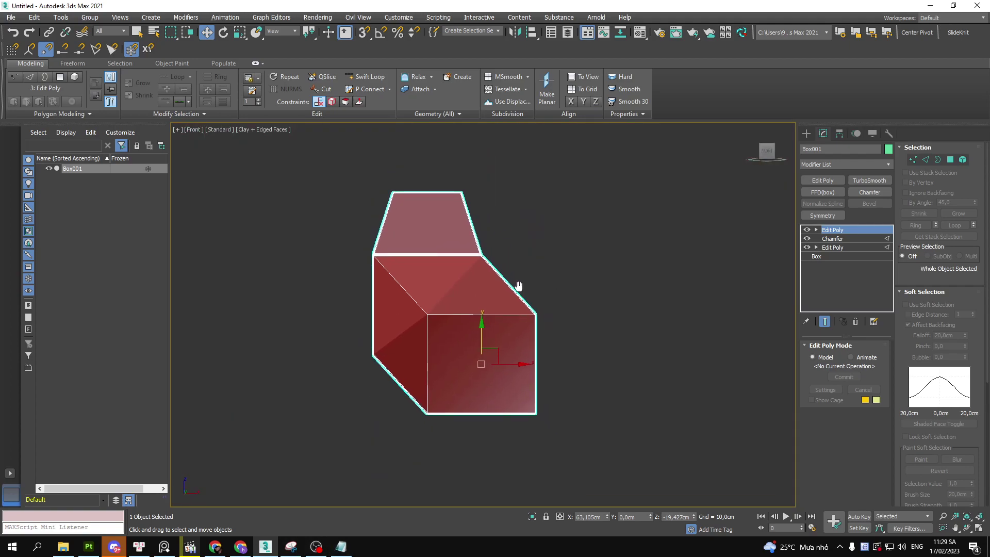
pyautogui.moveTo(486, 300)
pyautogui.keyDown('alt'); pyautogui.mouseDown(button='middle')
pyautogui.moveTo(466, 310)
pyautogui.moveTo(394, 309)
pyautogui.mouseUp(button='middle'); pyautogui.keyUp('alt')
pyautogui.press('f')
pyautogui.scroll(5, 417, 295)
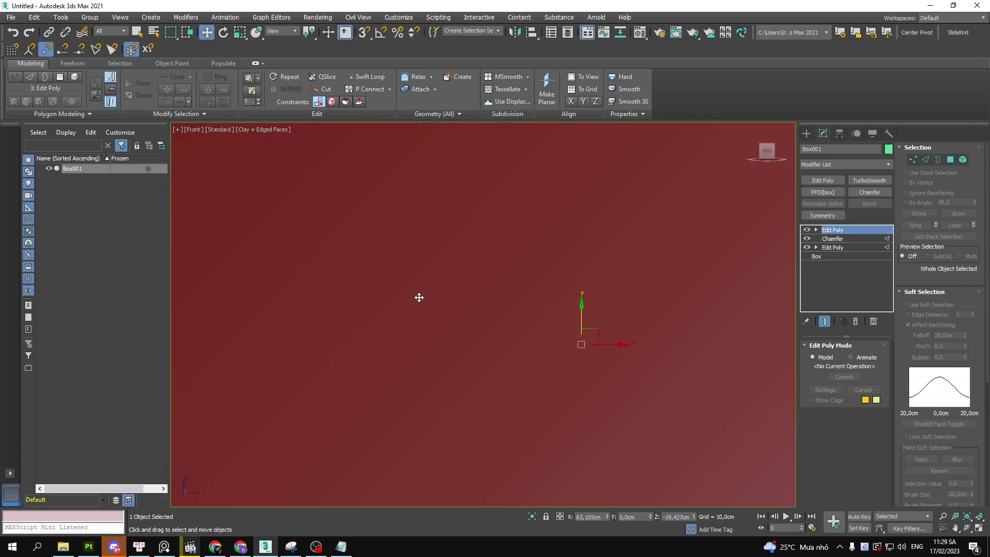
pyautogui.scroll(-6, 477, 304)
pyautogui.moveTo(478, 304)
pyautogui.keyDown('alt'); pyautogui.mouseDown(button='middle')
pyautogui.moveTo(510, 294)
pyautogui.moveTo(356, 309)
pyautogui.mouseUp(button='middle'); pyautogui.keyUp('alt')
pyautogui.press('f')
pyautogui.scroll(3, 537, 303)
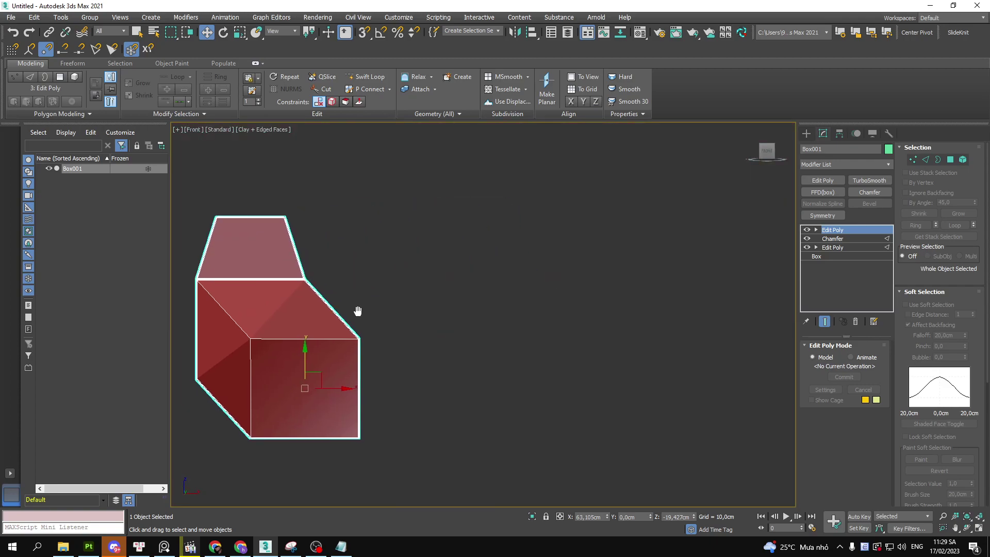
pyautogui.scroll(-3, 356, 309)
# Annotate an edge path and its bend across the box in Front view
pyautogui.click(807, 133)
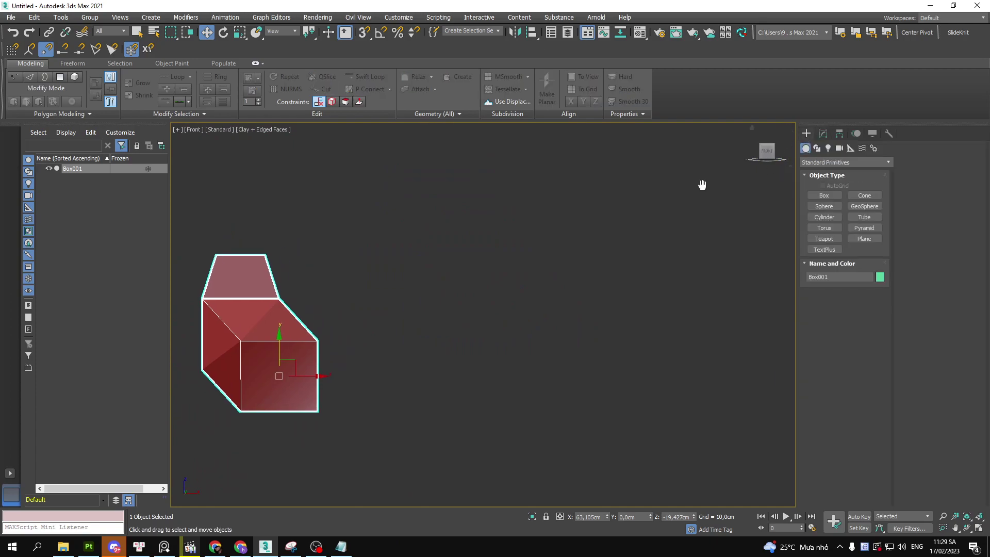
pyautogui.moveTo(400, 287)
pyautogui.mouseDown(button='middle')
pyautogui.moveTo(339, 310)
pyautogui.moveTo(413, 296)
pyautogui.moveTo(420, 325)
pyautogui.moveTo(515, 259)
pyautogui.mouseUp(button='middle')
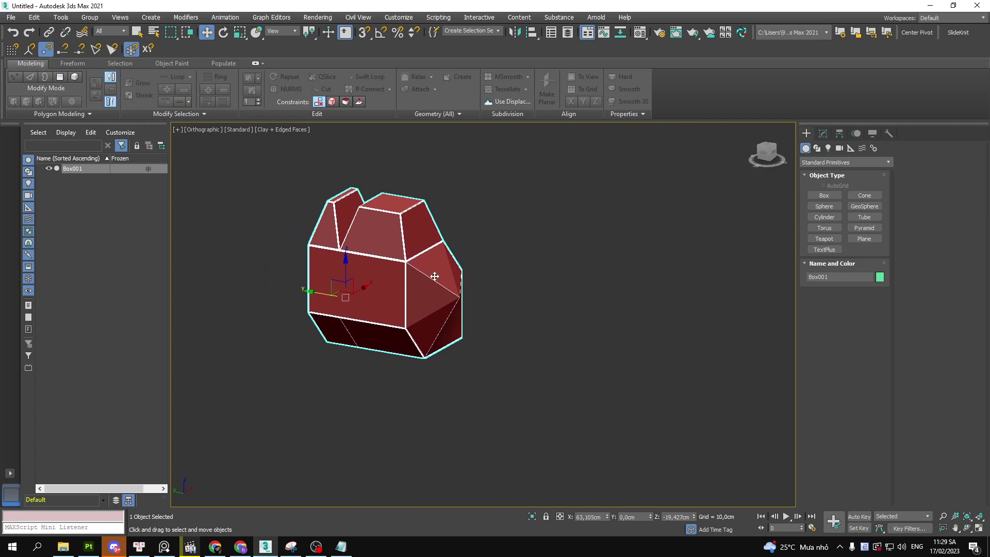
pyautogui.moveTo(435, 276)
pyautogui.keyDown('alt'); pyautogui.mouseDown(button='middle')
pyautogui.moveTo(429, 325)
pyautogui.moveTo(498, 315)
pyautogui.mouseUp(button='middle'); pyautogui.keyUp('alt')
pyautogui.press('f')
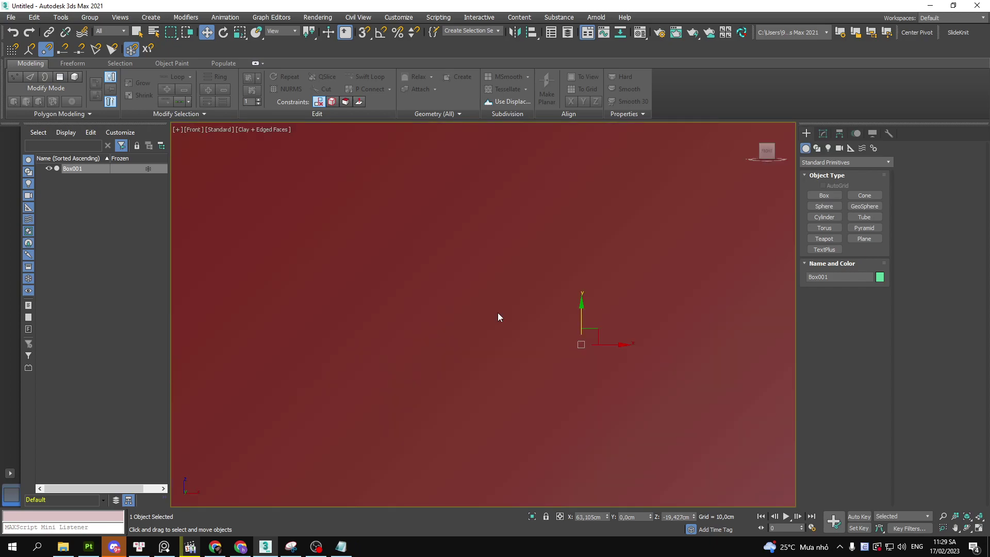
pyautogui.scroll(-3, 498, 316)
pyautogui.scroll(-2, 502, 361)
pyautogui.scroll(-1, 497, 350)
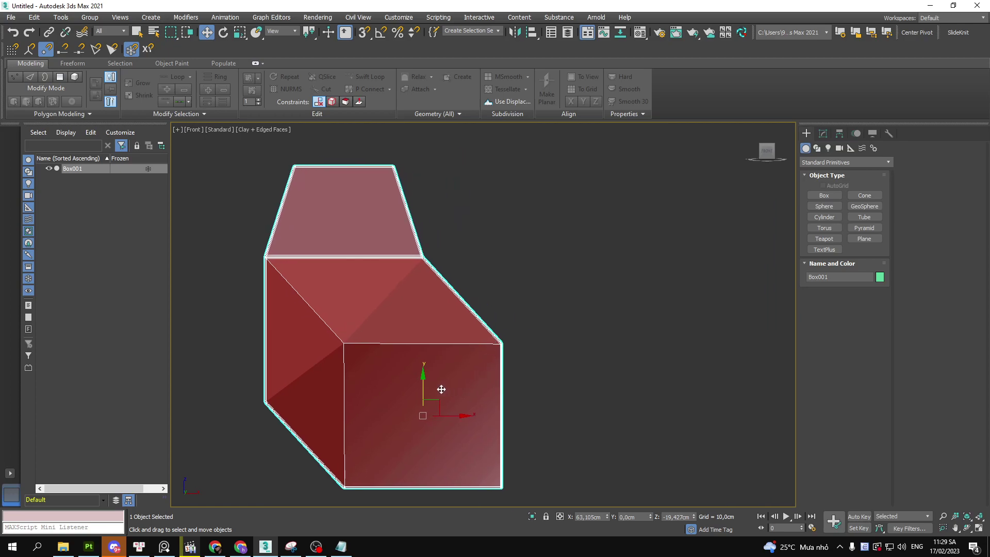
pyautogui.moveTo(255, 304); pyautogui.dragTo(506, 414)
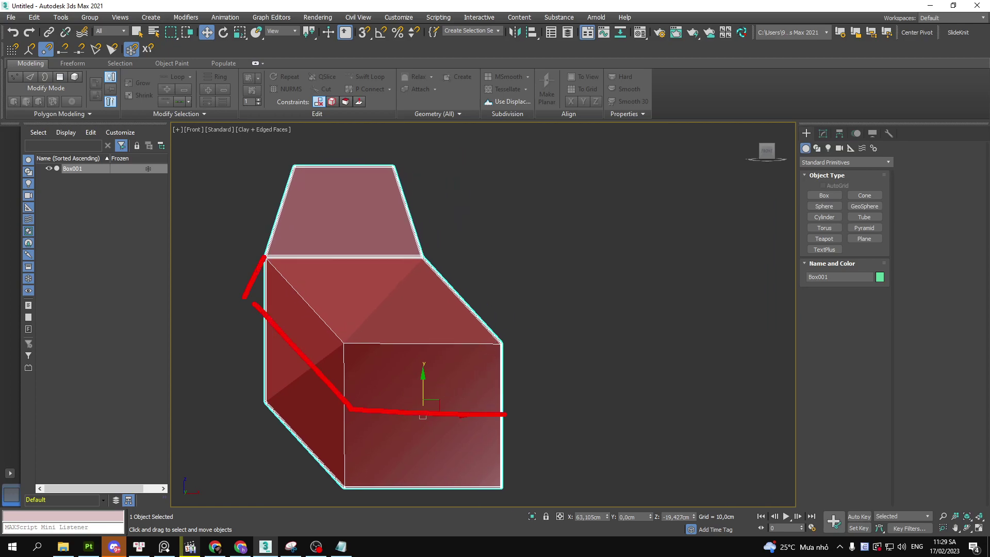
pyautogui.moveTo(237, 313); pyautogui.dragTo(243, 335)
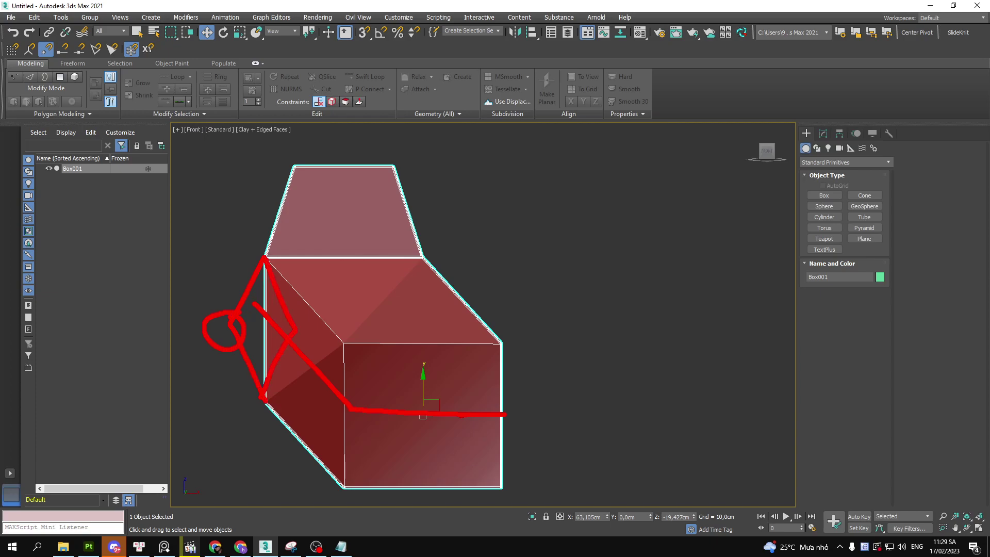
pyautogui.press('Escape')
# Turn off Edged Faces and orbit the box, annotating its faces and notch edges
pyautogui.moveTo(662, 352)
pyautogui.mouseDown(button='middle')
pyautogui.moveTo(548, 256)
pyautogui.moveTo(495, 296)
pyautogui.moveTo(553, 298)
pyautogui.moveTo(480, 354)
pyautogui.mouseUp(button='middle')
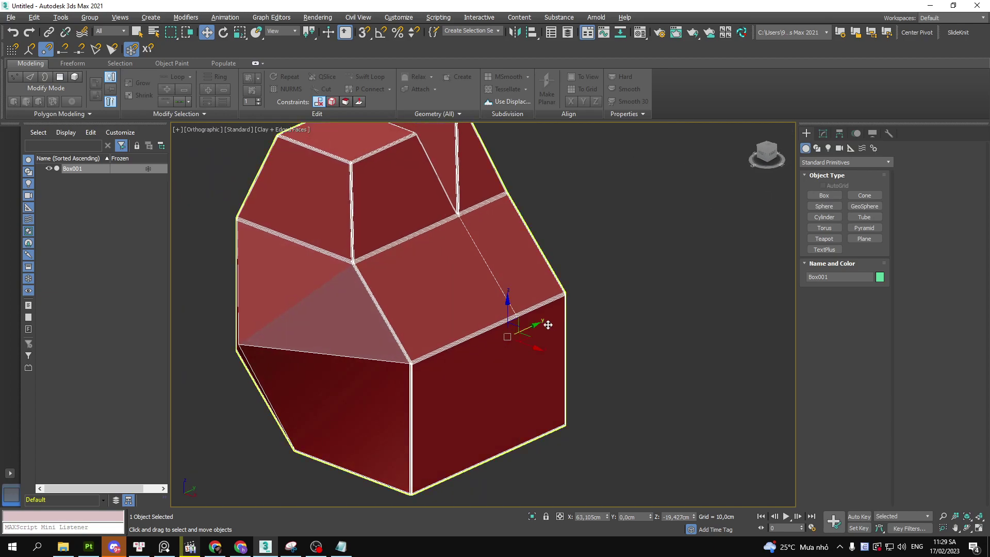
pyautogui.keyDown('alt'); pyautogui.moveTo(548, 325); pyautogui.dragTo(533, 316, button='middle'); pyautogui.keyUp('alt')
pyautogui.press('F4')
pyautogui.moveTo(448, 327)
pyautogui.keyDown('alt'); pyautogui.mouseDown(button='middle')
pyautogui.moveTo(466, 317)
pyautogui.moveTo(422, 301)
pyautogui.moveTo(413, 321)
pyautogui.mouseUp(button='middle'); pyautogui.keyUp('alt')
pyautogui.moveTo(395, 356); pyautogui.dragTo(471, 404)
pyautogui.moveTo(400, 260); pyautogui.dragTo(449, 292)
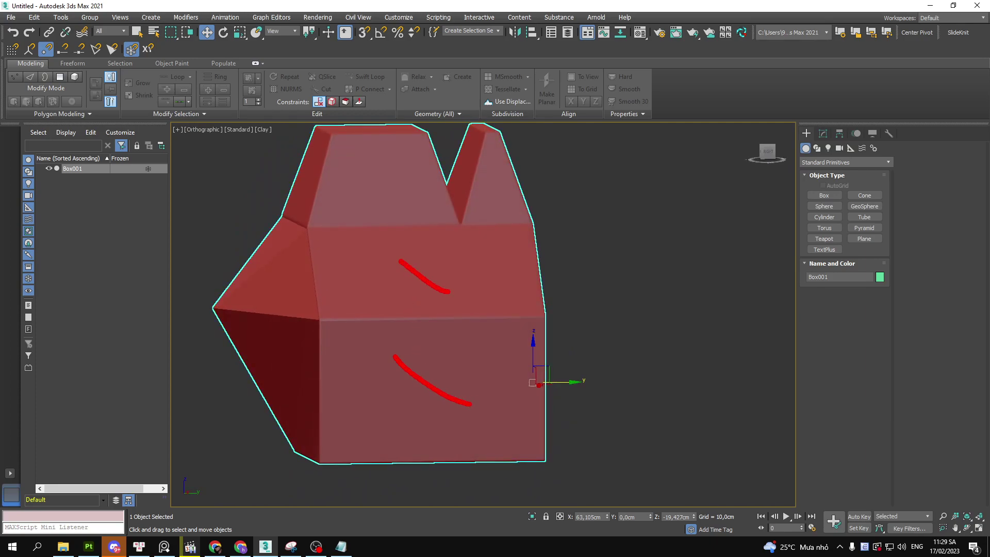
pyautogui.press('e')
pyautogui.moveTo(407, 323); pyautogui.dragTo(532, 329)
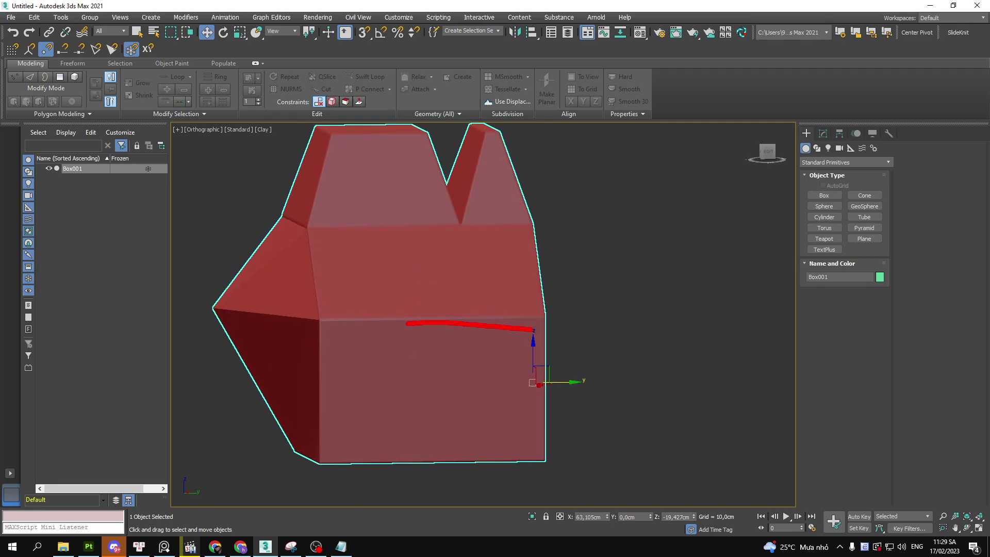
pyautogui.moveTo(391, 217)
pyautogui.mouseDown()
pyautogui.moveTo(498, 217)
pyautogui.moveTo(500, 150)
pyautogui.mouseUp()
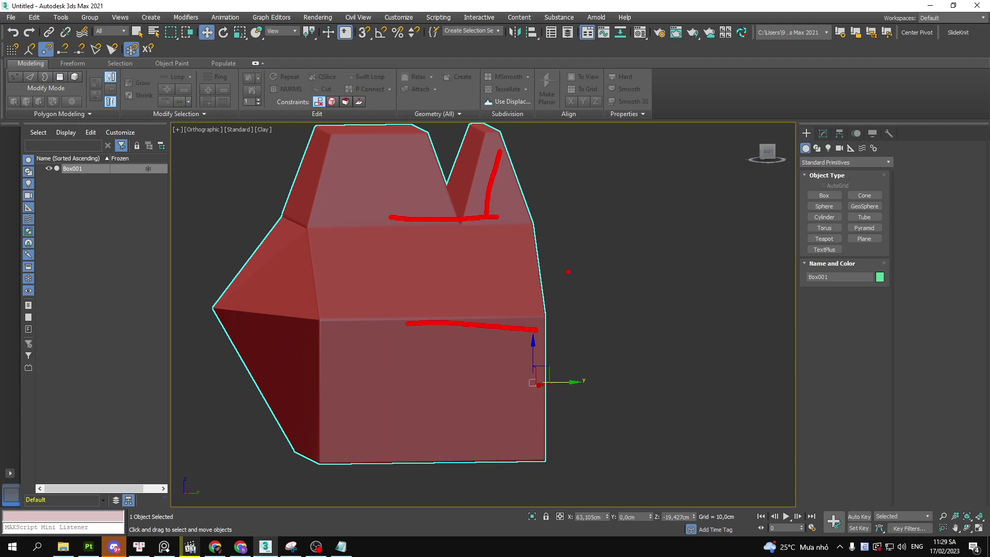
pyautogui.press('Escape')
pyautogui.moveTo(580, 264)
pyautogui.keyDown('alt'); pyautogui.mouseDown(button='middle')
pyautogui.moveTo(538, 260)
pyautogui.moveTo(519, 274)
pyautogui.moveTo(545, 268)
pyautogui.mouseUp(button='middle'); pyautogui.keyUp('alt')
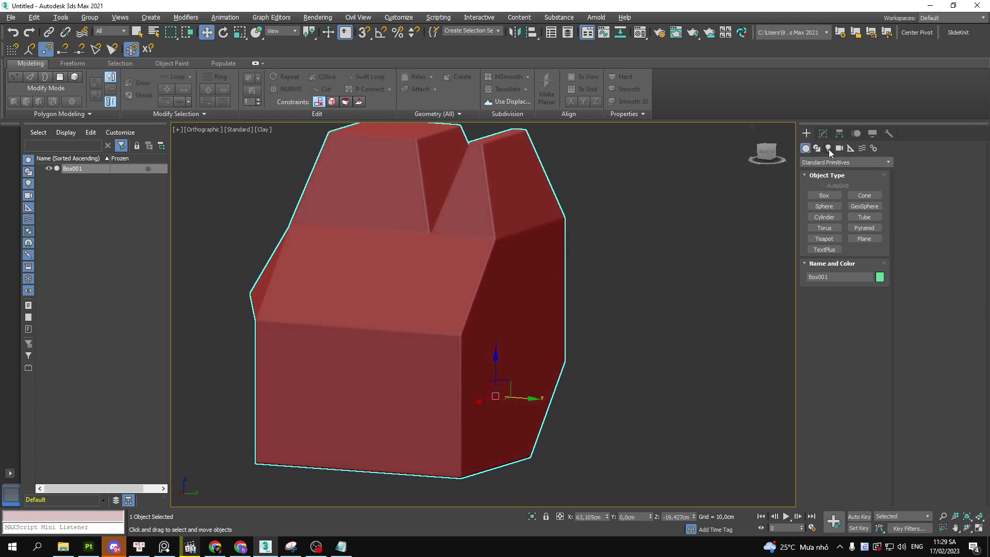
# Add TurboSmooth at 1 iteration and toggle it off and on to compare
pyautogui.click(823, 134)
pyautogui.keyDown('alt'); pyautogui.moveTo(519, 289); pyautogui.dragTo(531, 288, button='middle'); pyautogui.keyUp('alt')
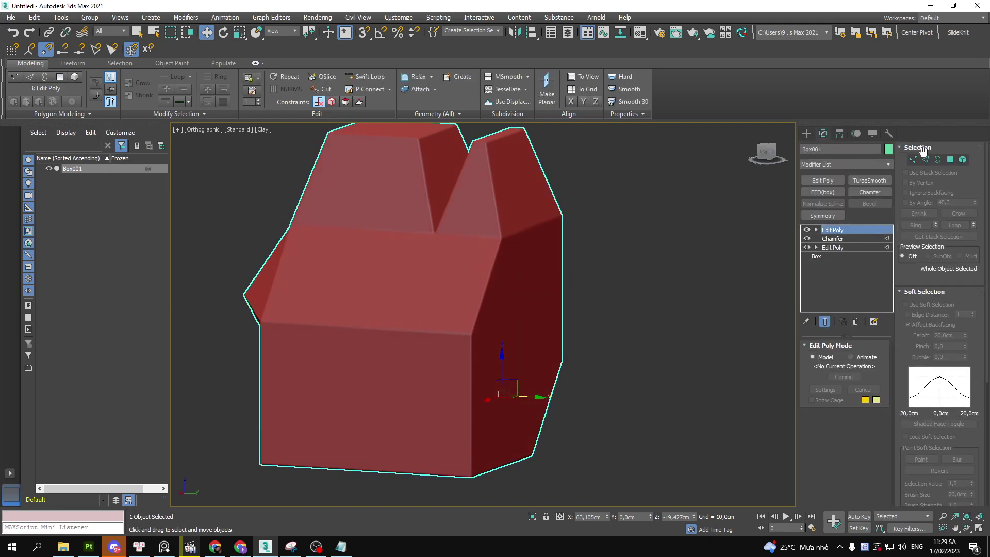
pyautogui.click(877, 180)
pyautogui.moveTo(563, 325)
pyautogui.keyDown('alt'); pyautogui.mouseDown(button='middle')
pyautogui.moveTo(500, 315)
pyautogui.moveTo(497, 243)
pyautogui.mouseUp(button='middle'); pyautogui.keyUp('alt')
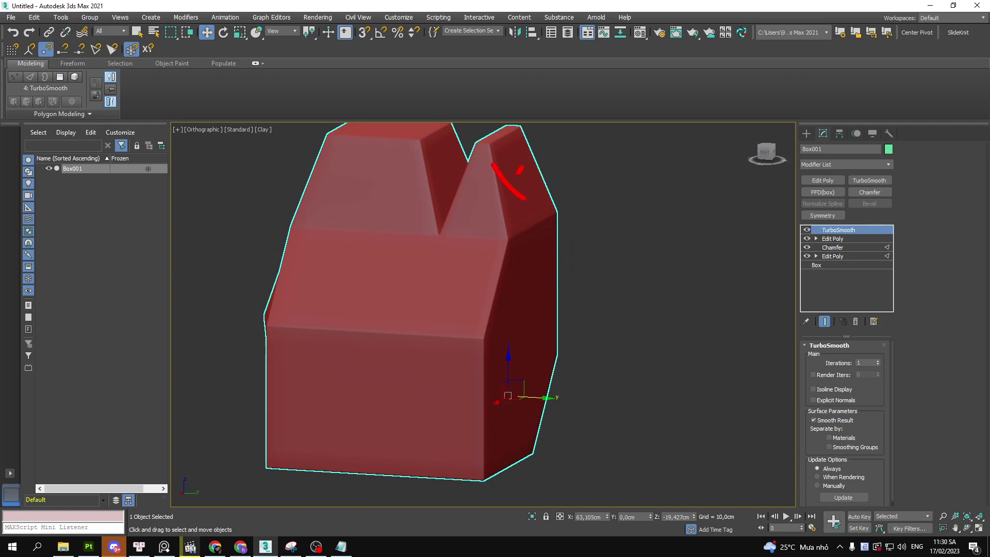
pyautogui.moveTo(519, 176); pyautogui.dragTo(471, 221)
pyautogui.click(808, 230)
pyautogui.click(807, 230)
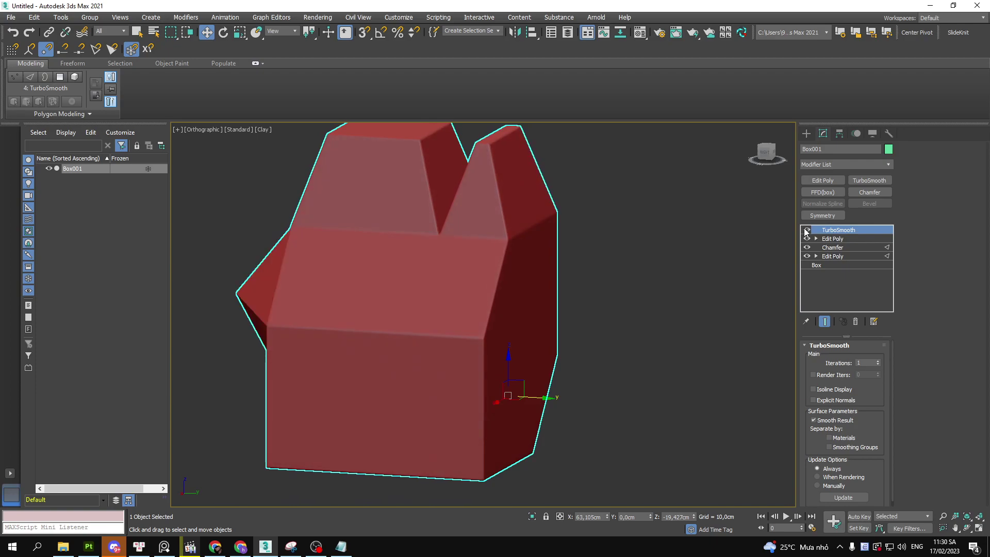
pyautogui.moveTo(427, 213); pyautogui.dragTo(435, 247, button='middle')
pyautogui.moveTo(424, 184); pyautogui.dragTo(426, 188)
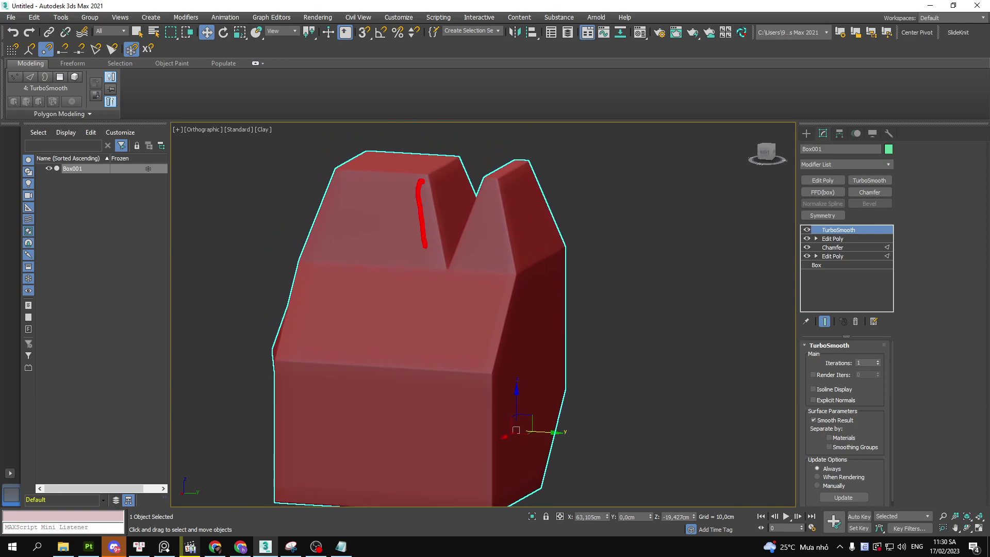
pyautogui.scroll(3, 483, 378)
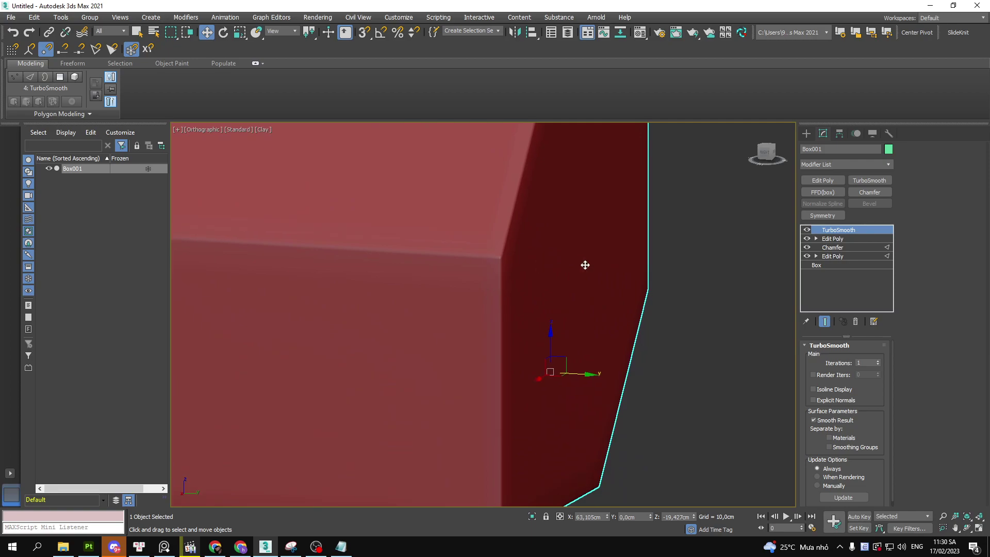
pyautogui.click(807, 230)
# Restore Edged Faces, orbit to a three-quarter view, and annotate 'hard surface'
pyautogui.scroll(-5, 540, 270)
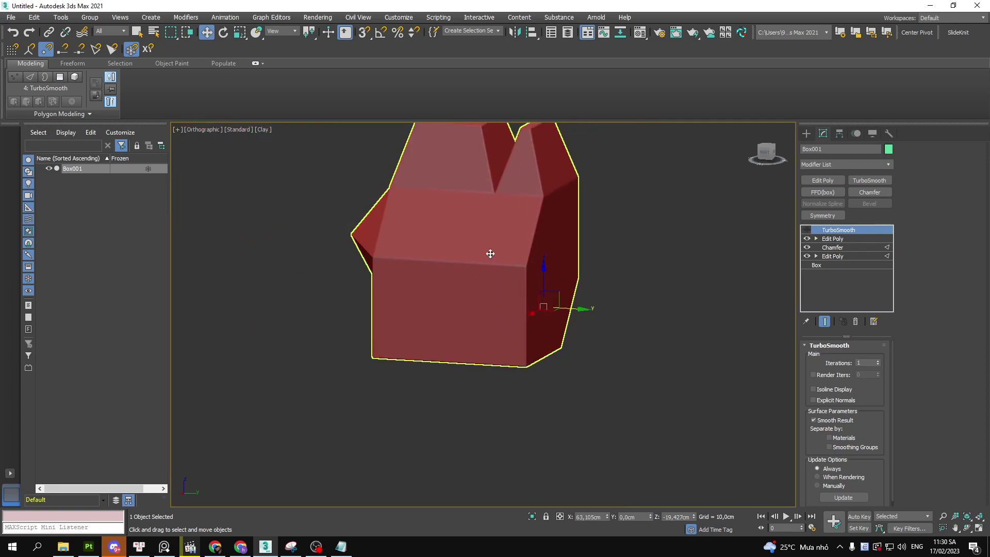
pyautogui.scroll(2, 569, 272)
pyautogui.moveTo(569, 271); pyautogui.dragTo(601, 309, button='middle')
pyautogui.keyDown('alt'); pyautogui.moveTo(551, 239); pyautogui.dragTo(510, 265, button='middle'); pyautogui.keyUp('alt')
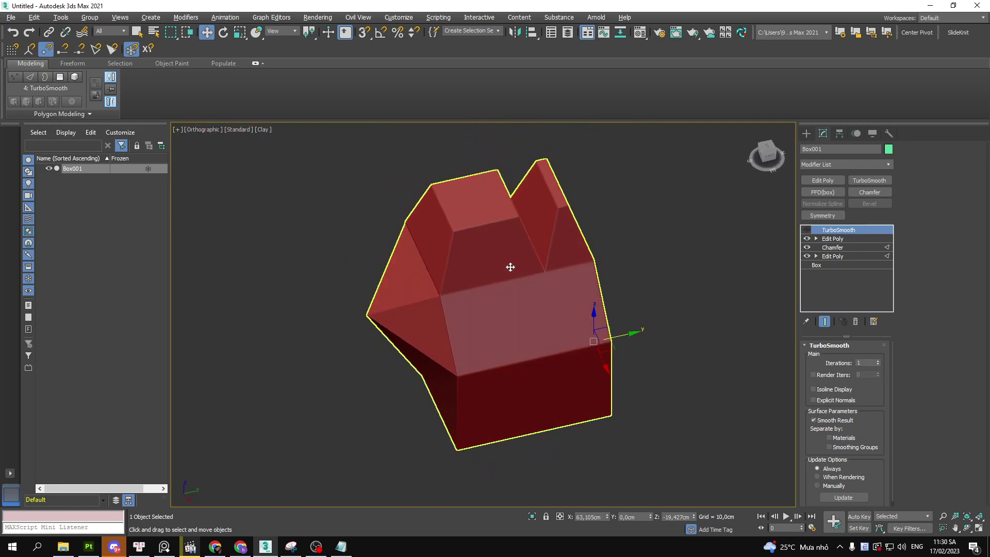
pyautogui.scroll(8, 607, 239)
pyautogui.moveTo(607, 239)
pyautogui.mouseDown(button='middle')
pyautogui.moveTo(557, 316)
pyautogui.moveTo(570, 292)
pyautogui.mouseUp(button='middle')
pyautogui.press('F4')
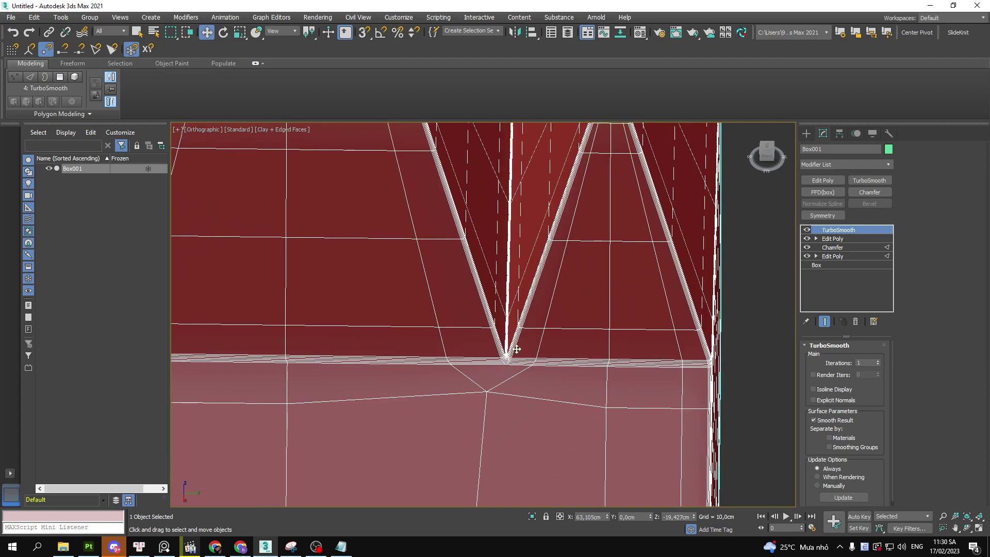
pyautogui.scroll(-5, 528, 359)
pyautogui.moveTo(528, 359)
pyautogui.keyDown('alt'); pyautogui.mouseDown(button='middle')
pyautogui.moveTo(567, 343)
pyautogui.moveTo(552, 348)
pyautogui.mouseUp(button='middle'); pyautogui.keyUp('alt')
pyautogui.scroll(-4, 567, 343)
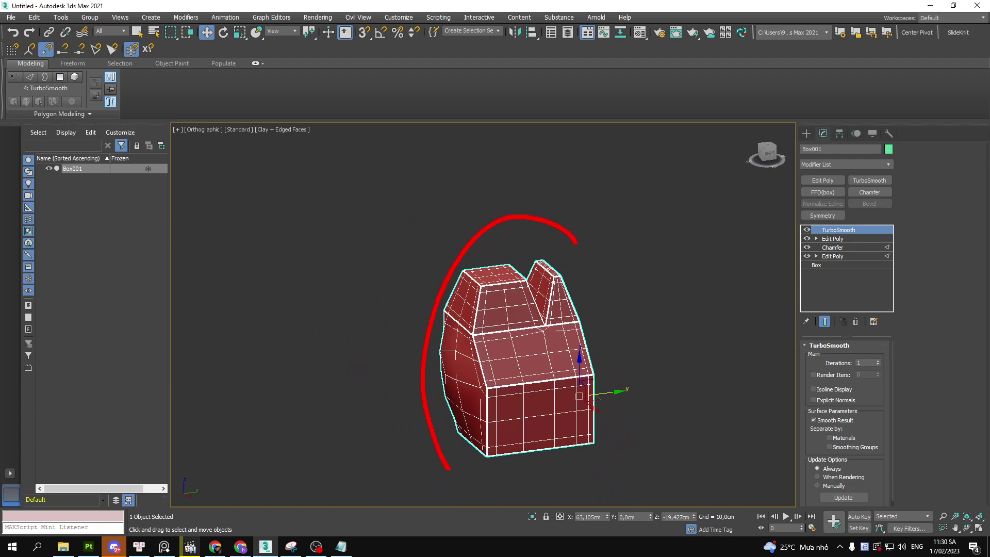
pyautogui.moveTo(577, 241); pyautogui.dragTo(517, 231)
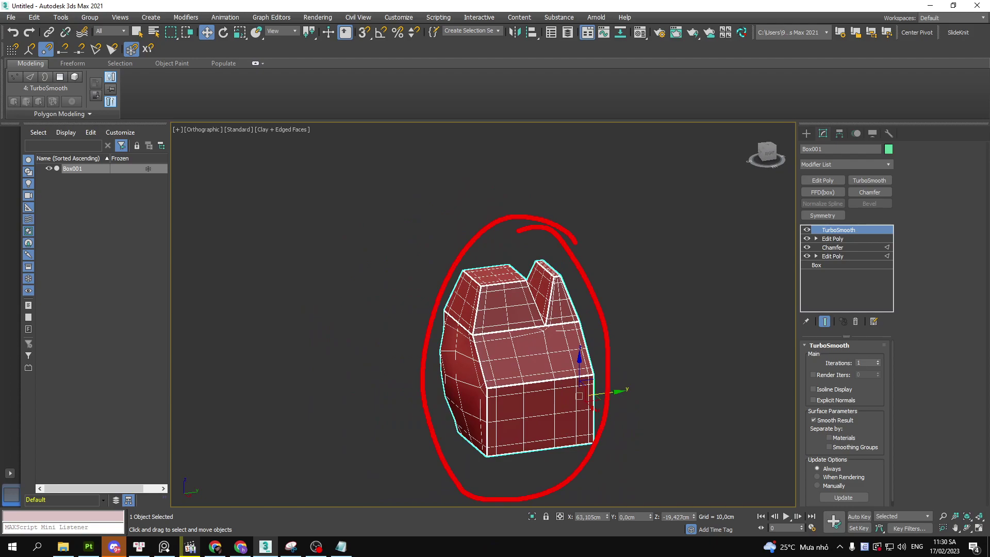
pyautogui.write('hard')
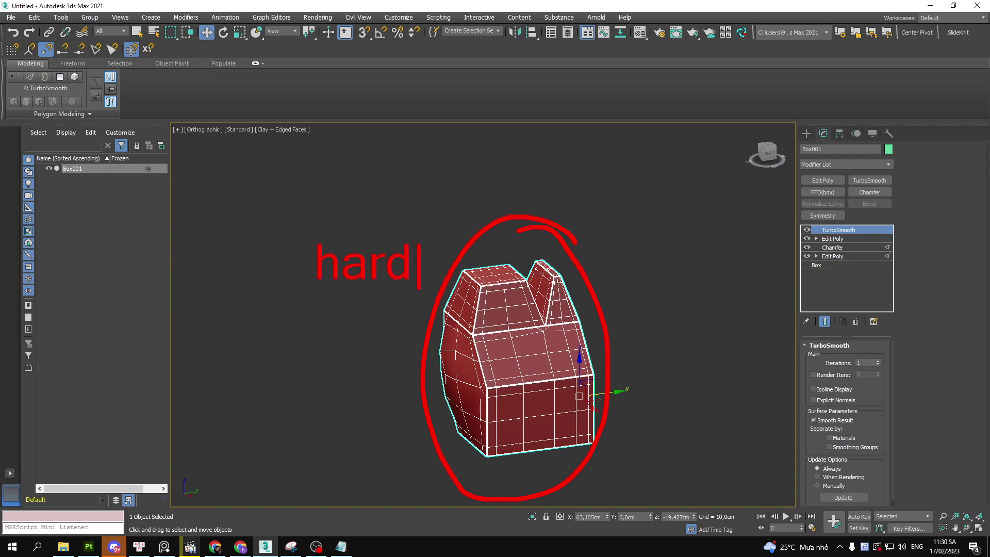
pyautogui.write(' surface')
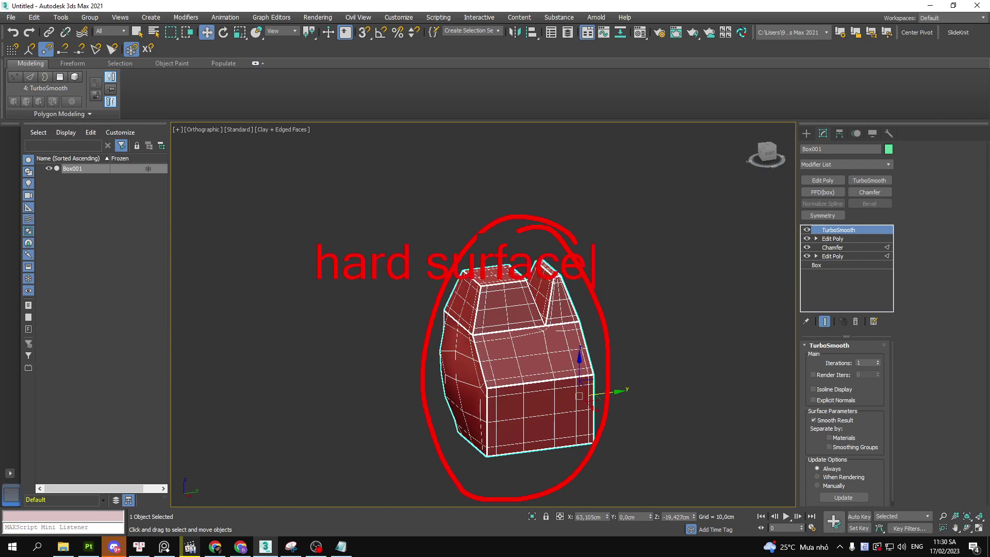
pyautogui.press('Return')
pyautogui.press('Return')
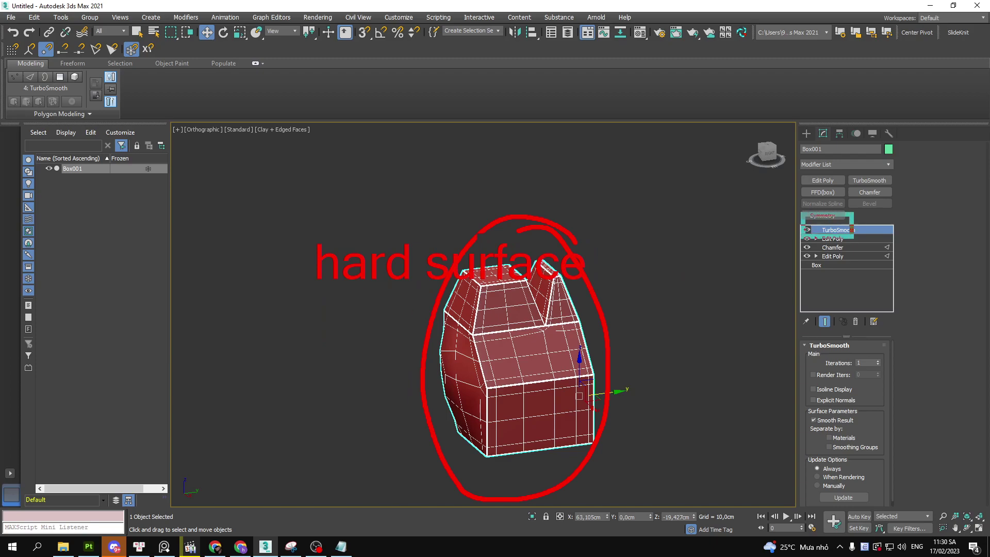
# Undo the TurboSmooth on the box and switch to Front view
pyautogui.moveTo(802, 213); pyautogui.dragTo(872, 237)
pyautogui.press('Escape')
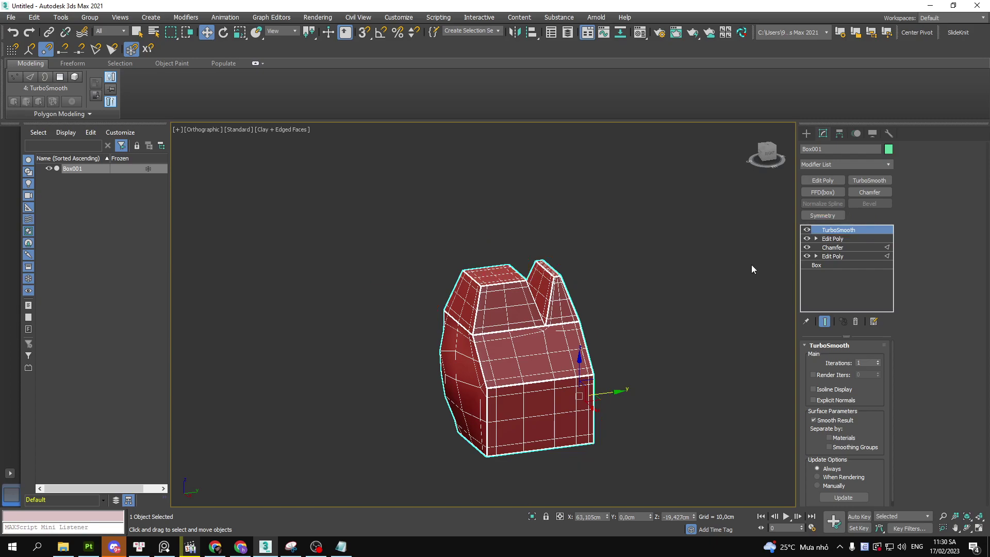
pyautogui.keyDown('alt'); pyautogui.moveTo(628, 323); pyautogui.dragTo(600, 293, button='middle'); pyautogui.keyUp('alt')
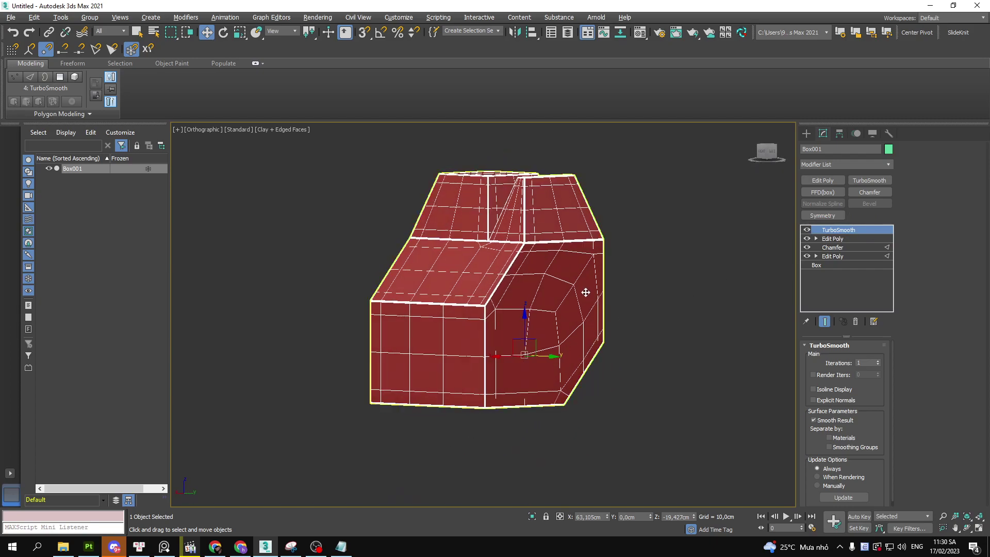
pyautogui.hotkey('ctrl', 'z')
pyautogui.press('f')
# Deselect the box and bring up the standard primitives list
pyautogui.scroll(-4, 568, 292)
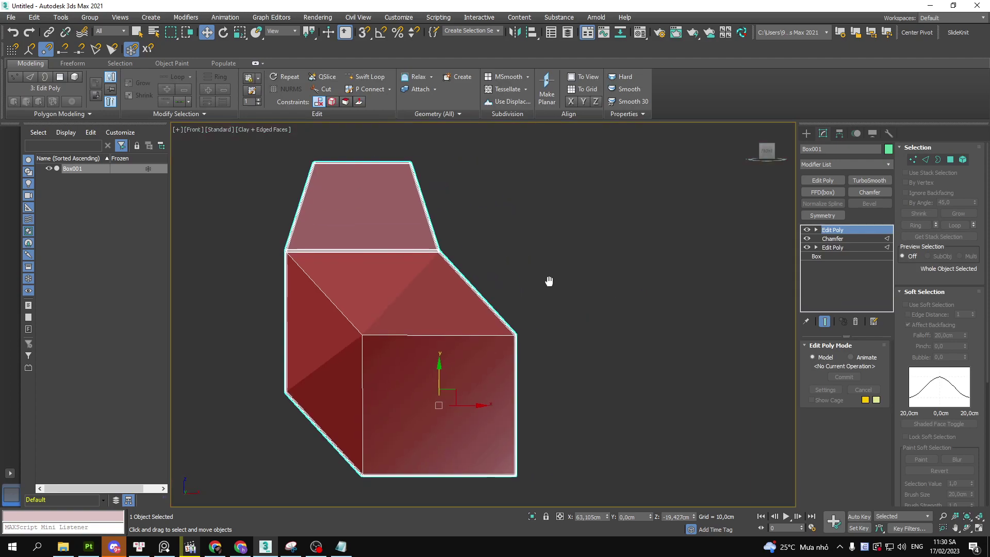
pyautogui.scroll(-2, 425, 290)
pyautogui.click(627, 269)
pyautogui.moveTo(627, 268); pyautogui.dragTo(553, 305, button='middle')
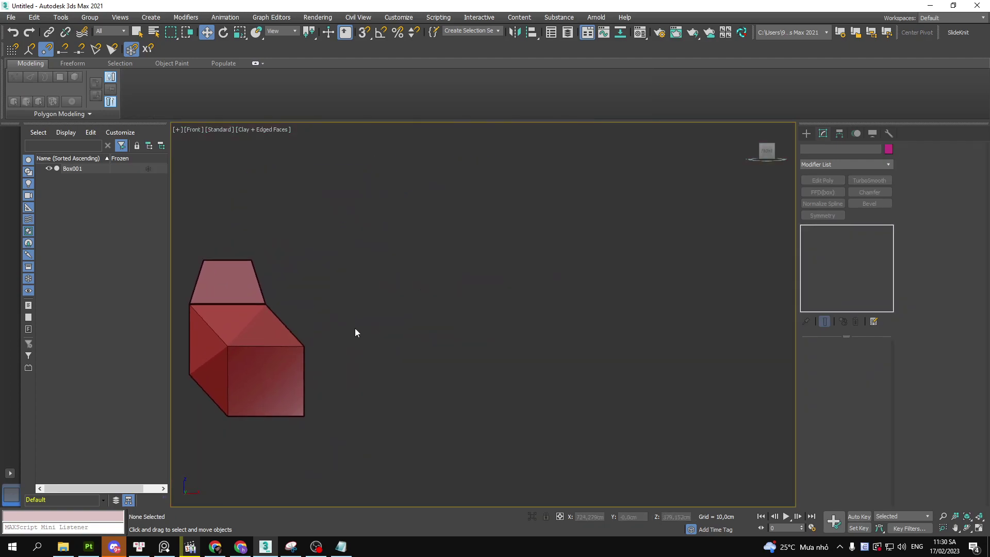
pyautogui.click(806, 133)
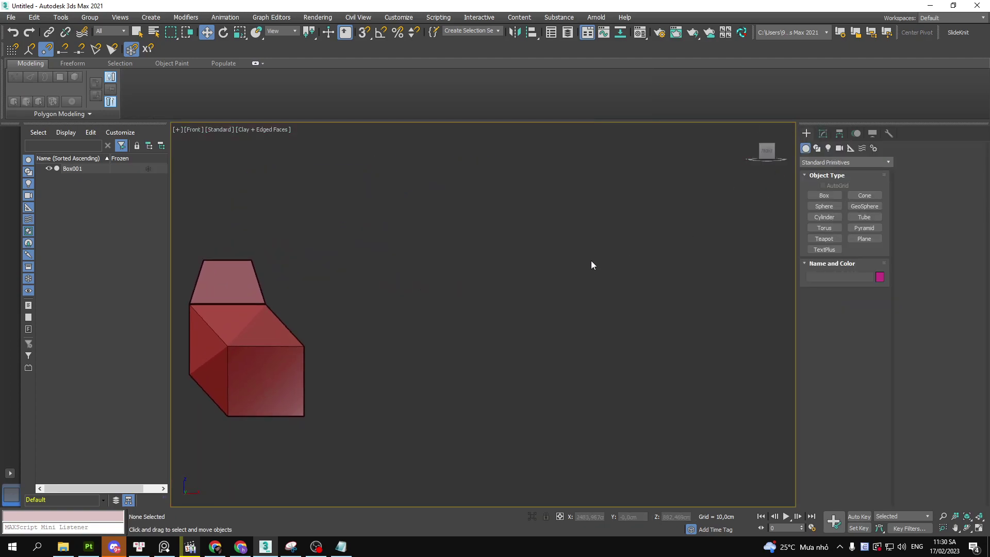
# Create a teapot beside the box and rotate it 90° with angle snap on
pyautogui.moveTo(591, 261); pyautogui.dragTo(591, 251, button='middle')
pyautogui.moveTo(664, 252); pyautogui.dragTo(660, 269, button='middle')
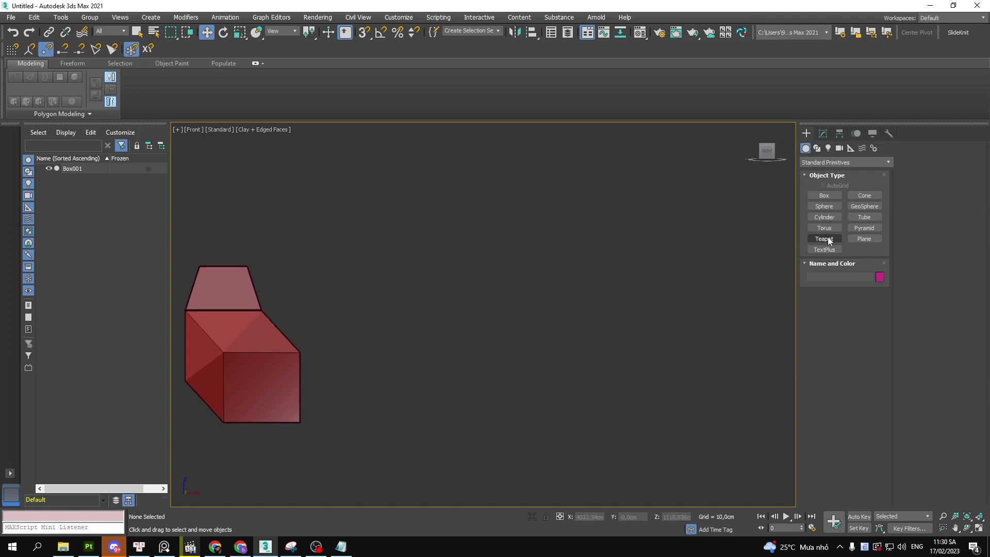
pyautogui.moveTo(504, 344); pyautogui.dragTo(567, 408)
pyautogui.press('e')
pyautogui.press('a')
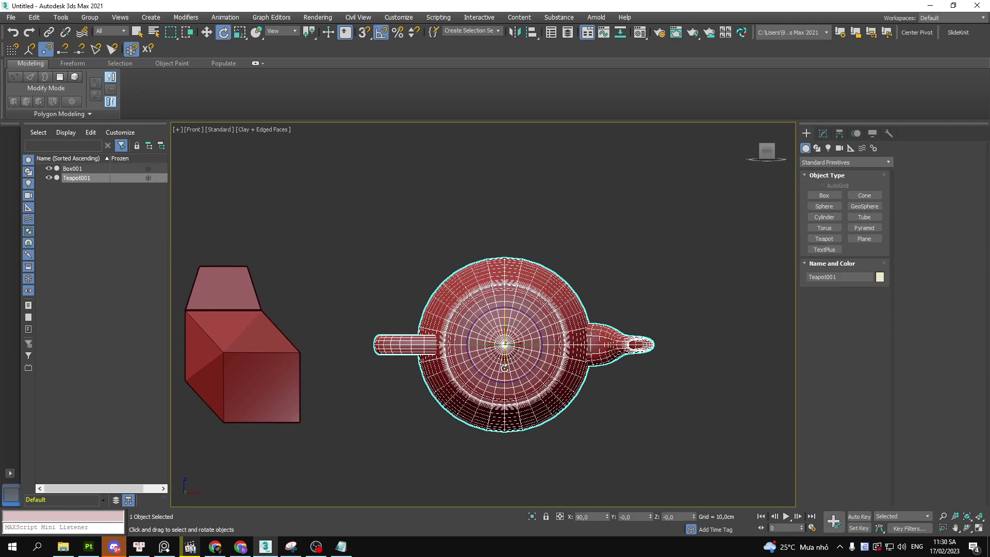
pyautogui.moveTo(504, 368); pyautogui.dragTo(504, 322)
pyautogui.press('w')
# Mark the spout edges, orbit to an angle, and hide Edged Faces
pyautogui.scroll(4, 577, 295)
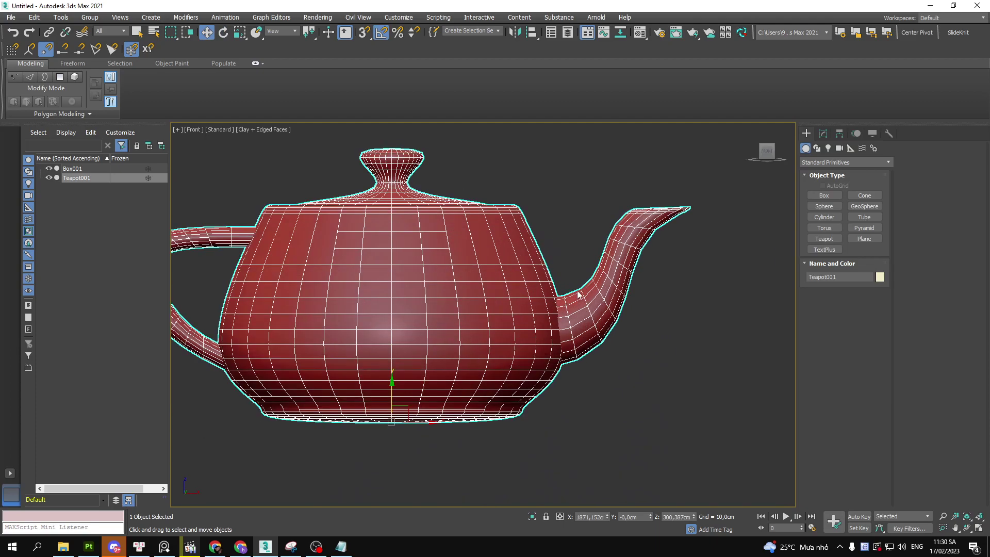
pyautogui.moveTo(659, 232); pyautogui.dragTo(594, 351)
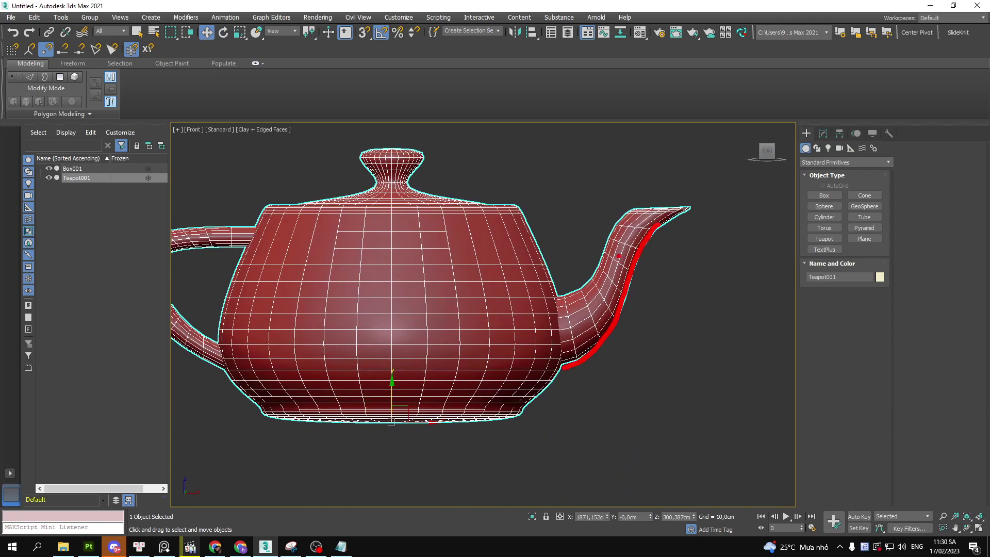
pyautogui.moveTo(614, 227)
pyautogui.mouseDown()
pyautogui.moveTo(594, 265)
pyautogui.moveTo(546, 303)
pyautogui.mouseUp()
pyautogui.keyDown('alt'); pyautogui.moveTo(536, 257); pyautogui.dragTo(540, 299, button='middle'); pyautogui.keyUp('alt')
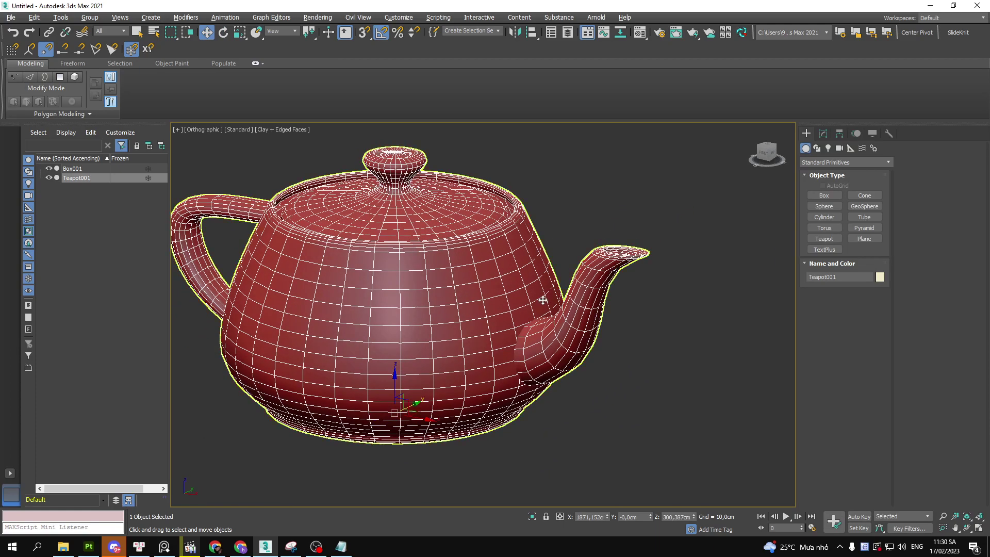
pyautogui.press('F4')
pyautogui.moveTo(615, 278); pyautogui.dragTo(578, 361)
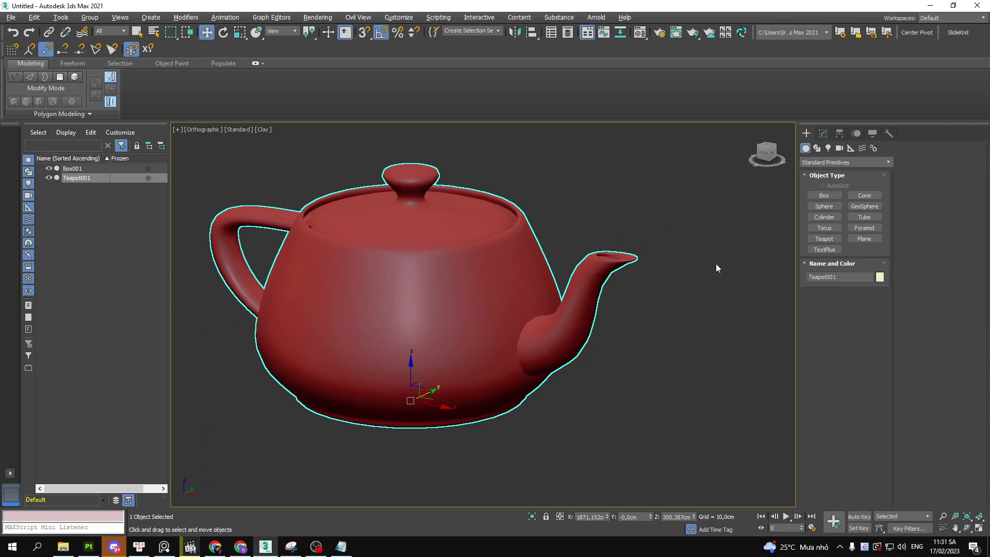
# Add TurboSmooth to Teapot001 and compare the smoothed and unsmoothed result
pyautogui.click(823, 134)
pyautogui.click(876, 180)
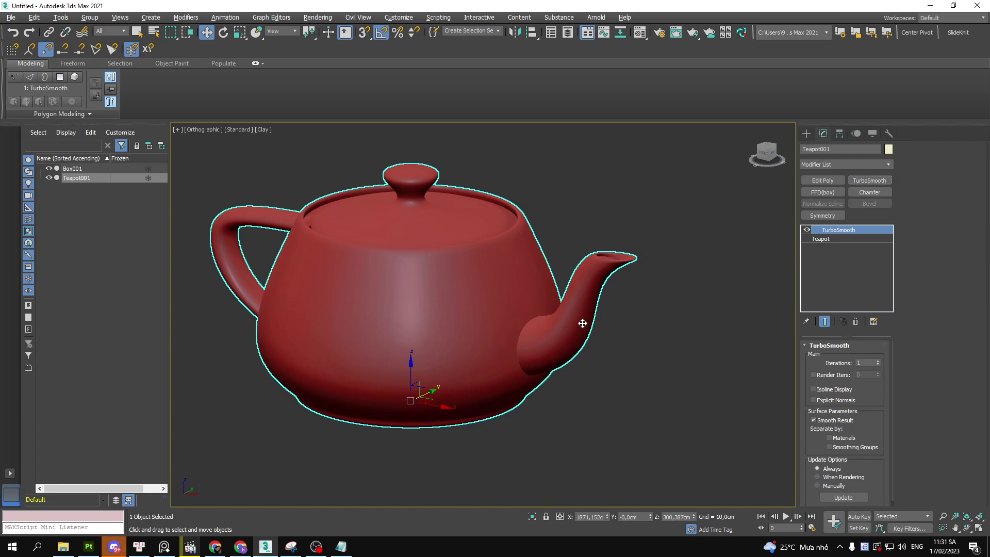
pyautogui.click(820, 238)
pyautogui.scroll(3, 593, 320)
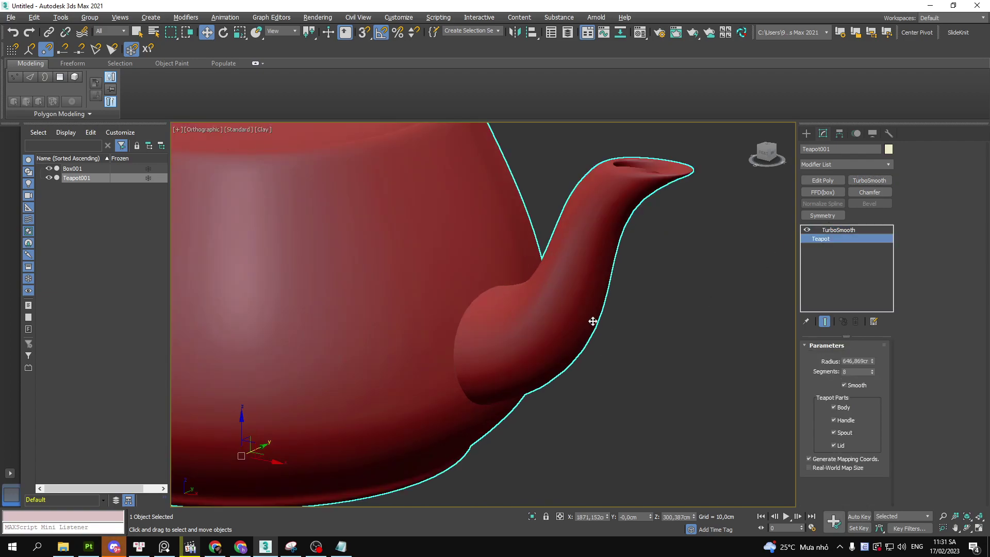
pyautogui.hotkey('ctrl', 'e')
pyautogui.hotkey('ctrl', 'e')
pyautogui.hotkey('ctrl', 'e')
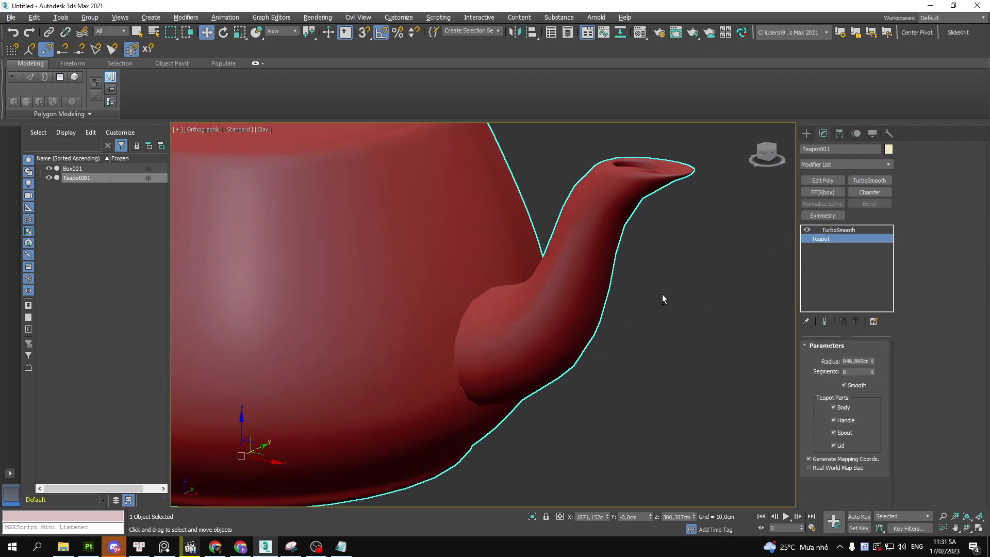
pyautogui.hotkey('ctrl', 'e')
pyautogui.hotkey('ctrl', 'e')
pyautogui.hotkey('ctrl', 'e')
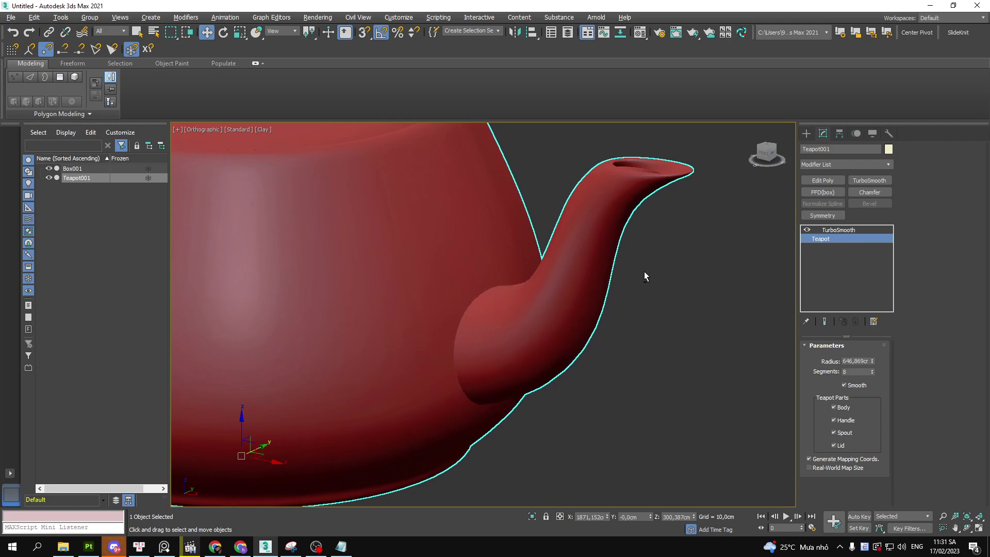
# Frame the teapot in Front view and delete its TurboSmooth modifier
pyautogui.press('f')
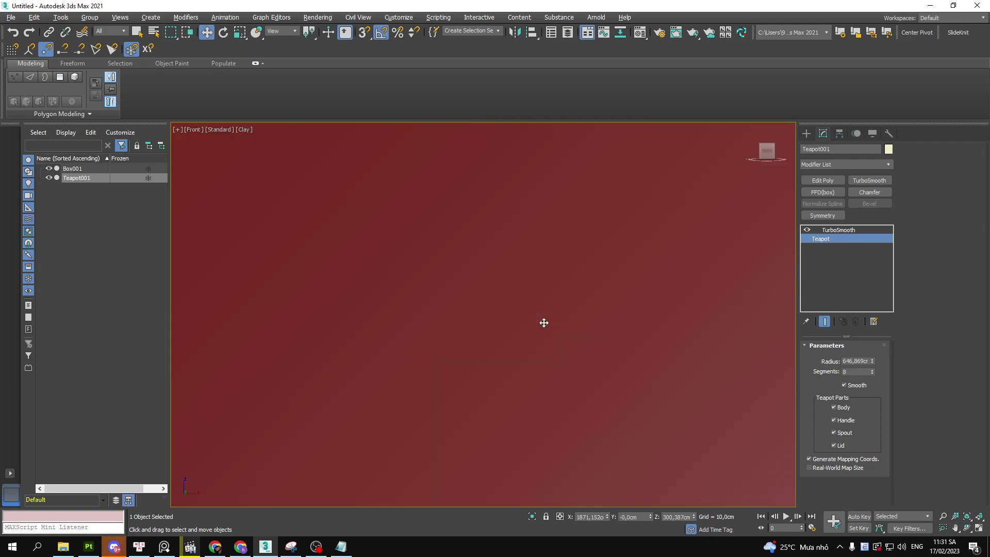
pyautogui.press('z')
pyautogui.scroll(2, 548, 296)
pyautogui.moveTo(548, 296); pyautogui.dragTo(510, 337, button='middle')
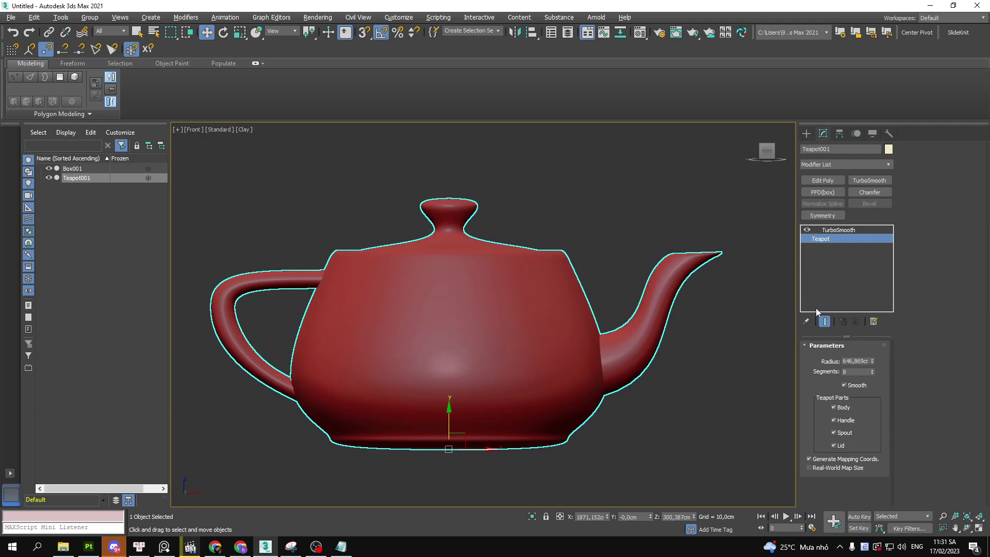
pyautogui.click(839, 229)
pyautogui.click(856, 321)
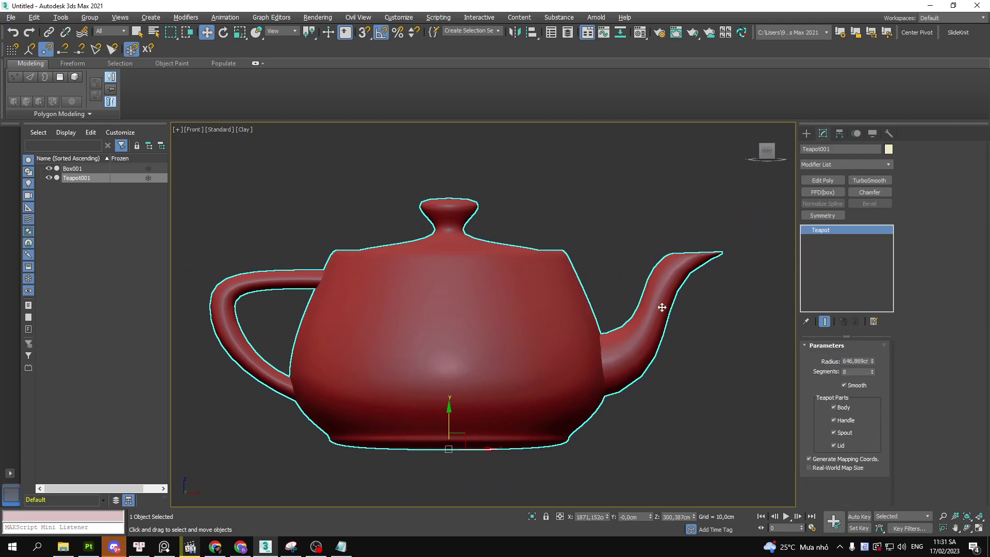
pyautogui.scroll(-1, 662, 307)
pyautogui.scroll(-3, 690, 348)
pyautogui.moveTo(524, 338); pyautogui.dragTo(546, 249, button='middle')
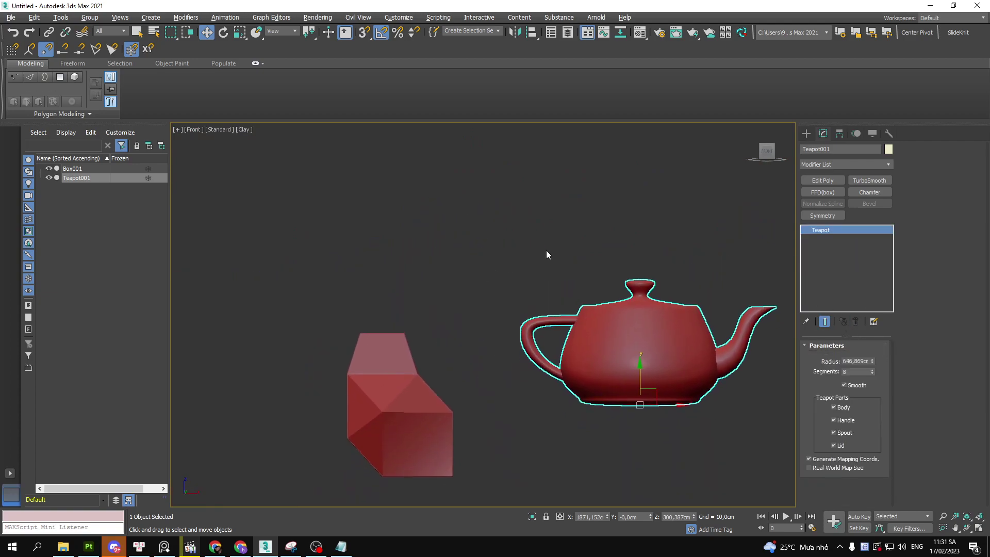
# Create a long rectangular box, Box002, above the teapot in the Front view
pyautogui.click(806, 134)
pyautogui.click(825, 195)
pyautogui.moveTo(359, 220); pyautogui.dragTo(658, 320)
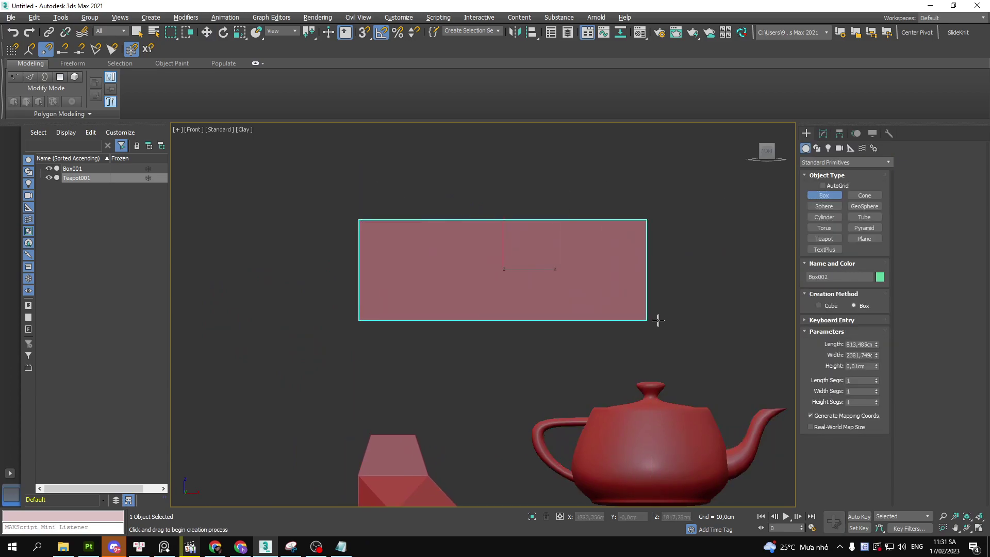
pyautogui.click(660, 300)
pyautogui.keyDown('alt'); pyautogui.moveTo(660, 299); pyautogui.dragTo(665, 273, button='middle'); pyautogui.keyUp('alt')
pyautogui.press('F4')
# Turn on edged faces with the Move tool and reframe the view on Box002
pyautogui.press('w')
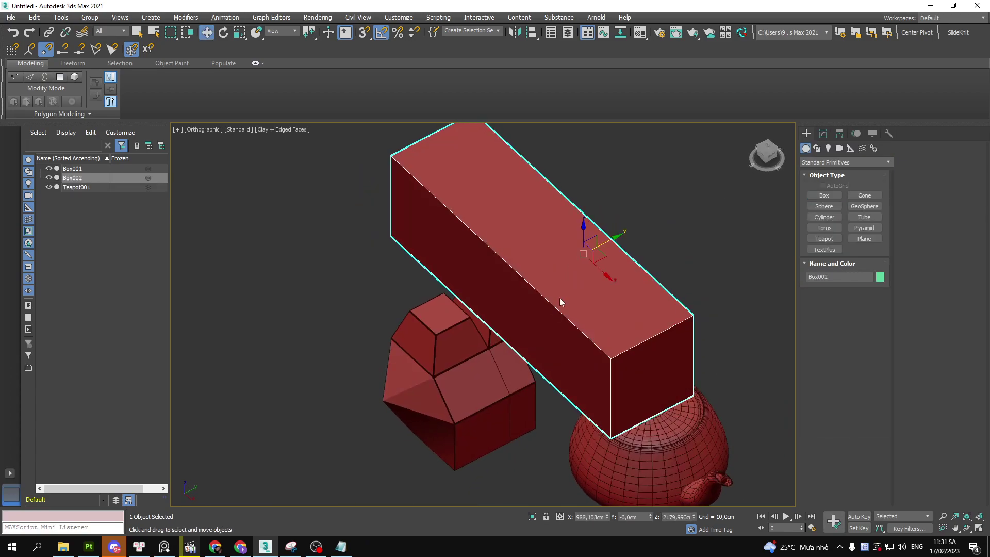
pyautogui.moveTo(559, 298); pyautogui.dragTo(542, 336, button='middle')
pyautogui.scroll(2, 597, 294)
pyautogui.moveTo(596, 294); pyautogui.dragTo(640, 388, button='middle')
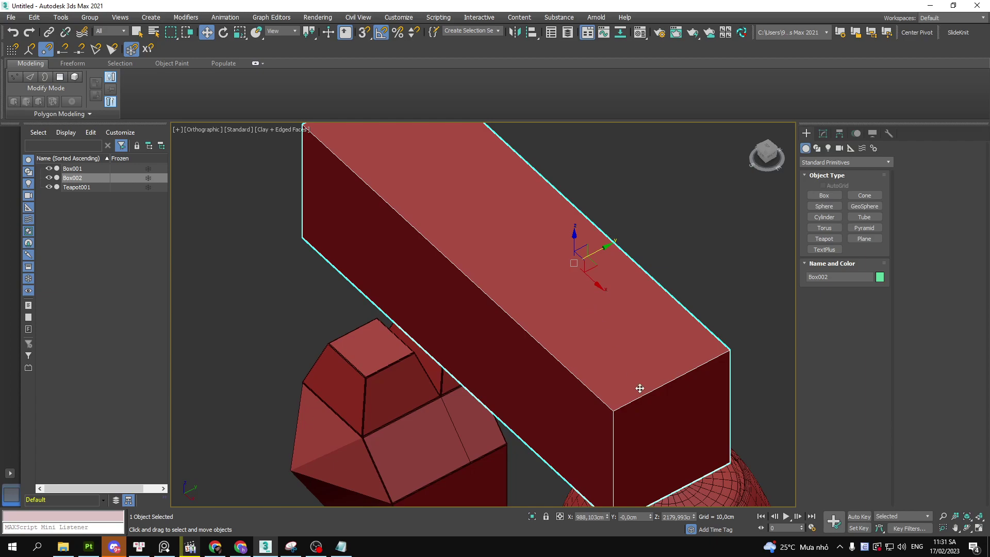
pyautogui.moveTo(632, 426)
pyautogui.mouseDown()
pyautogui.moveTo(598, 376)
pyautogui.moveTo(464, 247)
pyautogui.mouseUp()
# Sketch guide strokes over Box002's front, top, sides and lower edge, then clear them
pyautogui.moveTo(658, 346); pyautogui.dragTo(679, 498)
pyautogui.moveTo(665, 377); pyautogui.dragTo(402, 112)
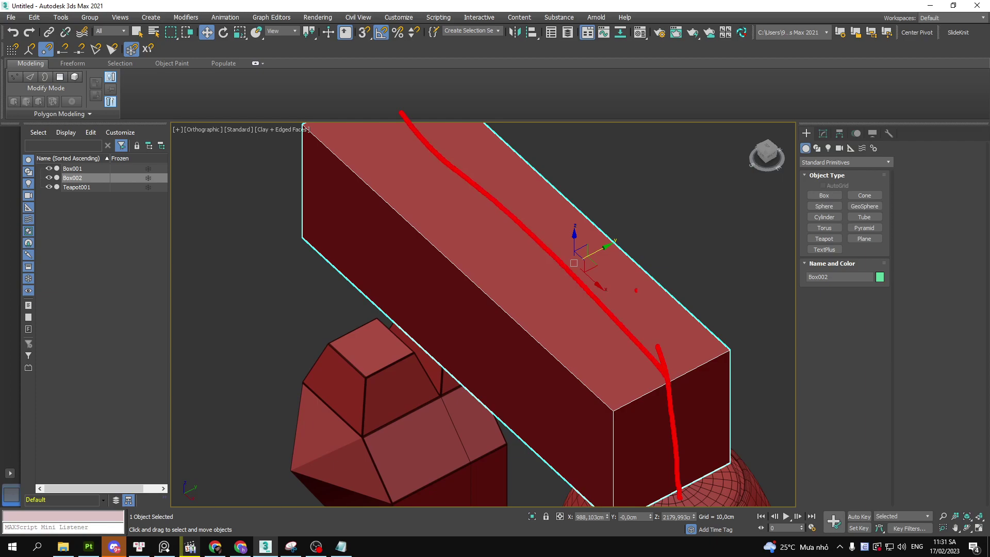
pyautogui.moveTo(612, 161); pyautogui.dragTo(401, 263)
pyautogui.moveTo(428, 227); pyautogui.dragTo(414, 373)
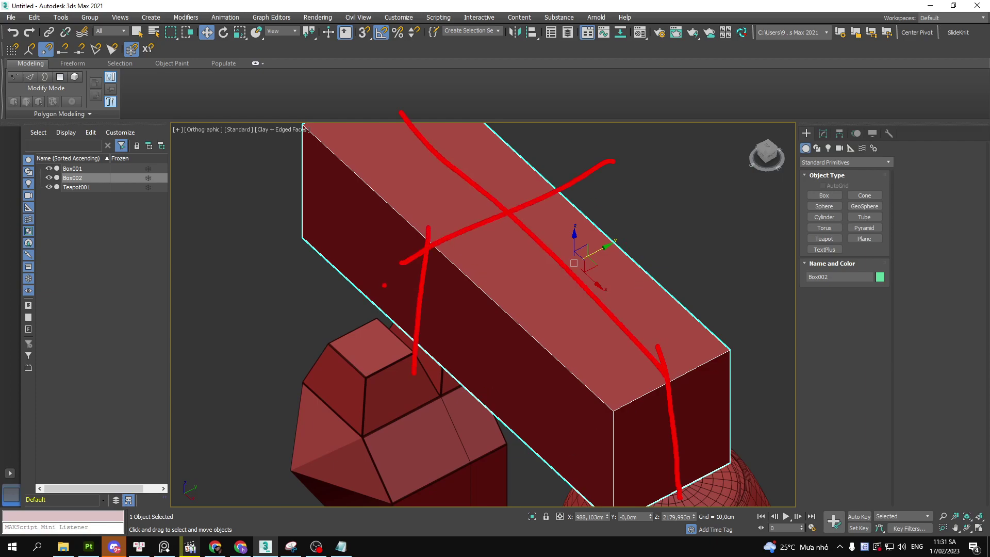
pyautogui.moveTo(384, 285)
pyautogui.mouseDown()
pyautogui.moveTo(586, 458)
pyautogui.moveTo(784, 396)
pyautogui.mouseUp()
pyautogui.moveTo(749, 340)
pyautogui.mouseDown()
pyautogui.moveTo(639, 369)
pyautogui.moveTo(736, 353)
pyautogui.mouseUp()
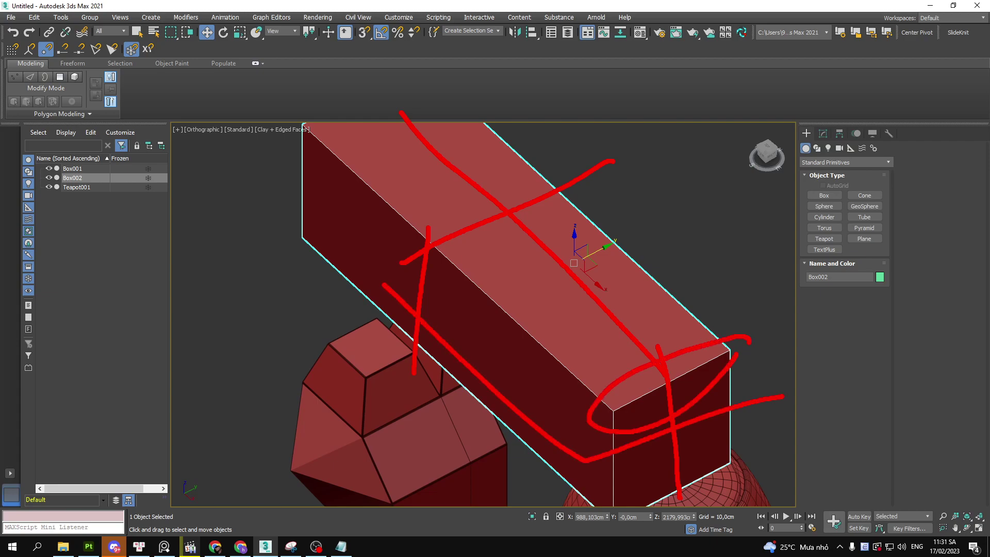
pyautogui.moveTo(665, 356)
pyautogui.mouseDown()
pyautogui.moveTo(588, 295)
pyautogui.moveTo(564, 324)
pyautogui.mouseUp()
pyautogui.moveTo(566, 264); pyautogui.dragTo(628, 287)
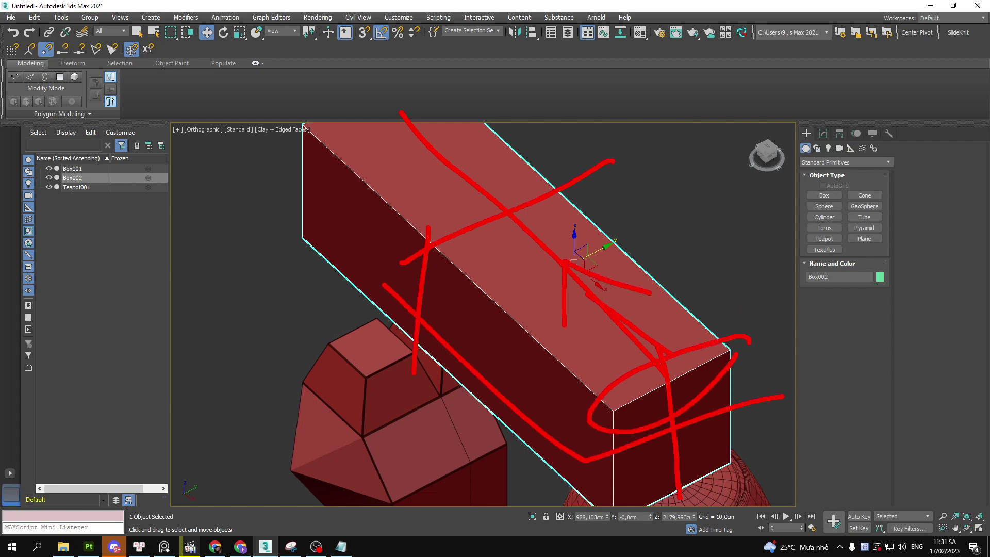
pyautogui.moveTo(604, 215)
pyautogui.mouseDown()
pyautogui.moveTo(699, 398)
pyautogui.moveTo(624, 237)
pyautogui.mouseUp()
pyautogui.press('Escape')
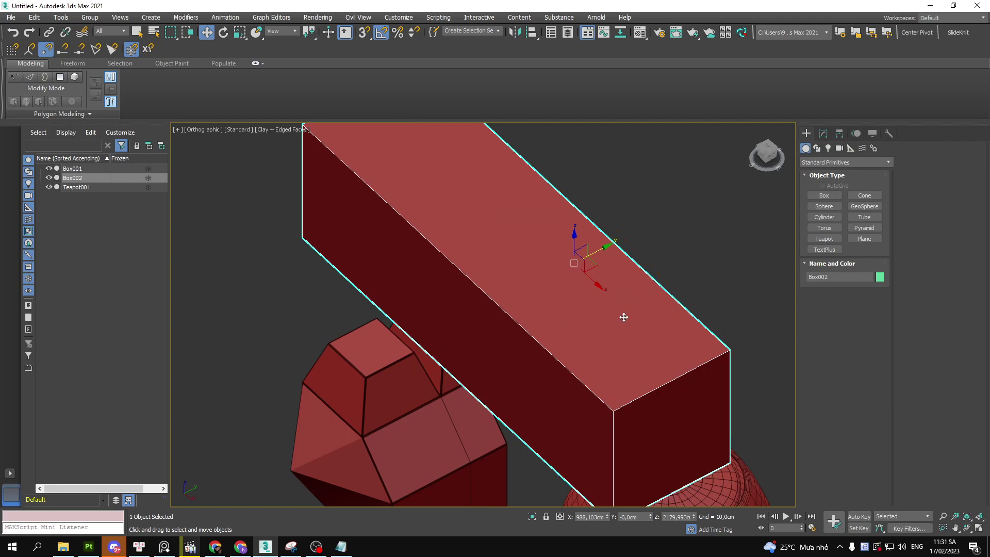
# Orbit to see Box002 lengthwise and mark lines across its top and right end
pyautogui.keyDown('alt'); pyautogui.moveTo(623, 316); pyautogui.dragTo(665, 314, button='middle'); pyautogui.keyUp('alt')
pyautogui.moveTo(728, 309); pyautogui.dragTo(687, 375)
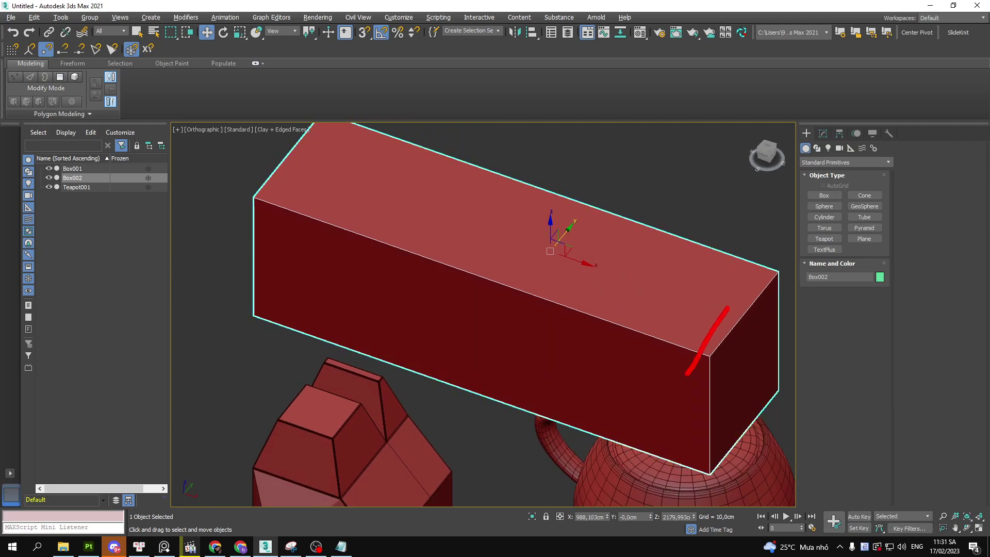
pyautogui.moveTo(597, 254); pyautogui.dragTo(506, 353)
pyautogui.moveTo(538, 219); pyautogui.dragTo(450, 288)
pyautogui.moveTo(463, 191); pyautogui.dragTo(357, 262)
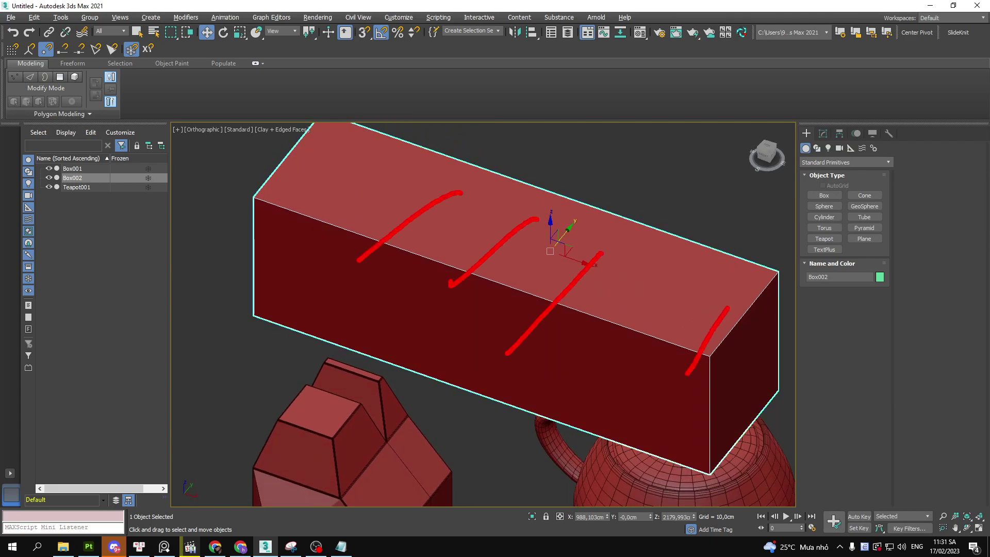
pyautogui.press('Escape')
pyautogui.moveTo(779, 252); pyautogui.dragTo(685, 363)
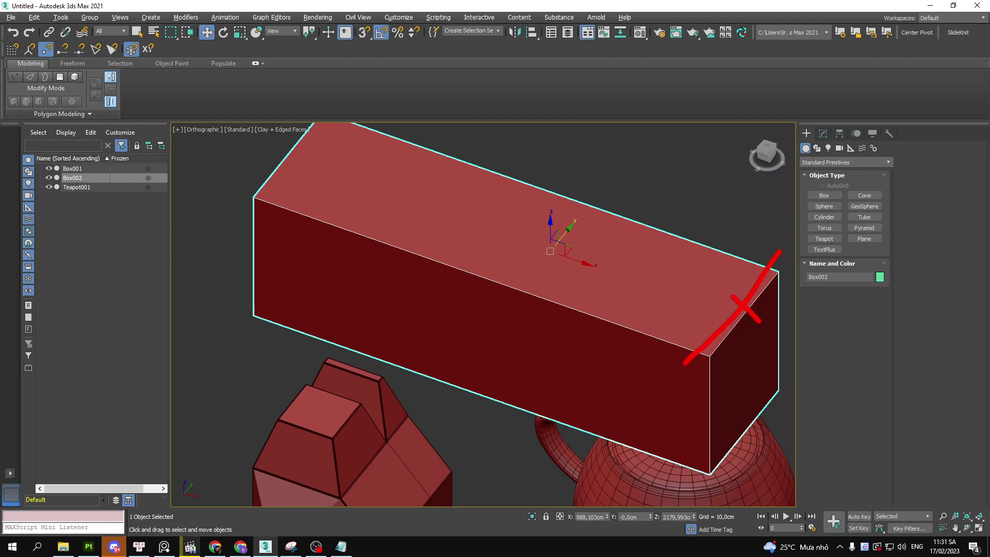
pyautogui.press('Escape')
# Annotate Box002's corners, right end and top face, then clear the marks
pyautogui.moveTo(295, 147); pyautogui.dragTo(305, 153)
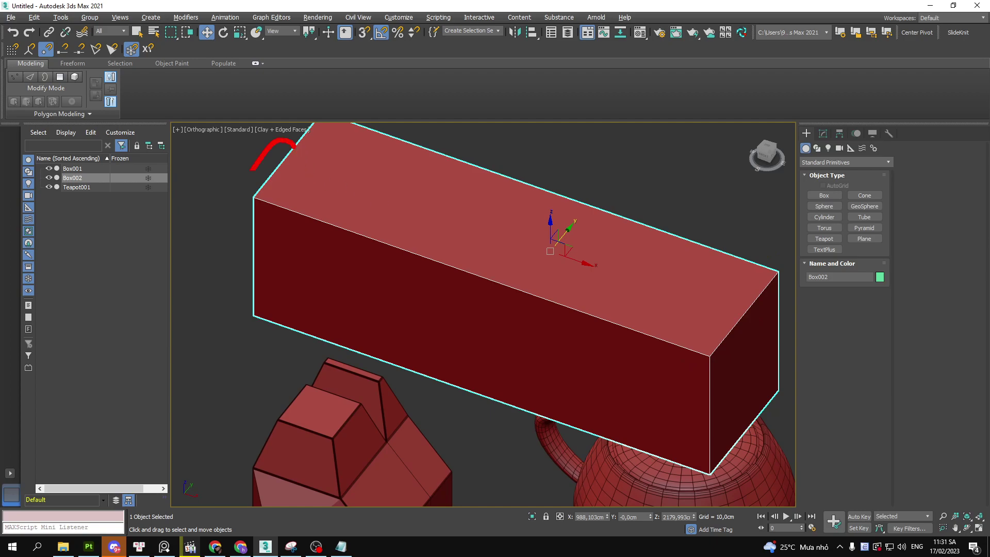
pyautogui.moveTo(784, 248); pyautogui.dragTo(666, 376)
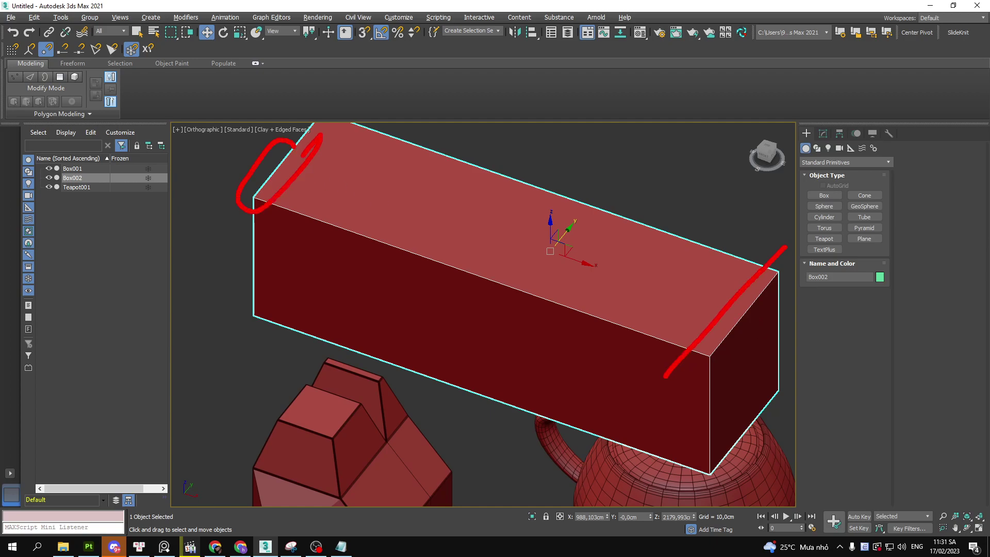
pyautogui.hotkey('ctrl', 'z')
pyautogui.moveTo(746, 296)
pyautogui.mouseDown()
pyautogui.moveTo(762, 291)
pyautogui.moveTo(310, 146)
pyautogui.moveTo(342, 181)
pyautogui.mouseUp()
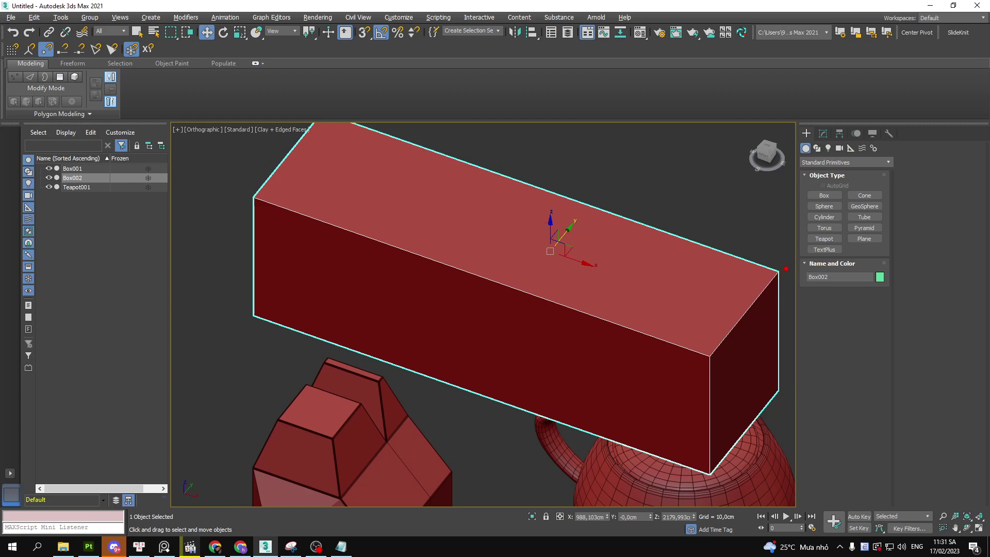
pyautogui.moveTo(789, 262); pyautogui.dragTo(686, 387)
pyautogui.moveTo(311, 110); pyautogui.dragTo(233, 219)
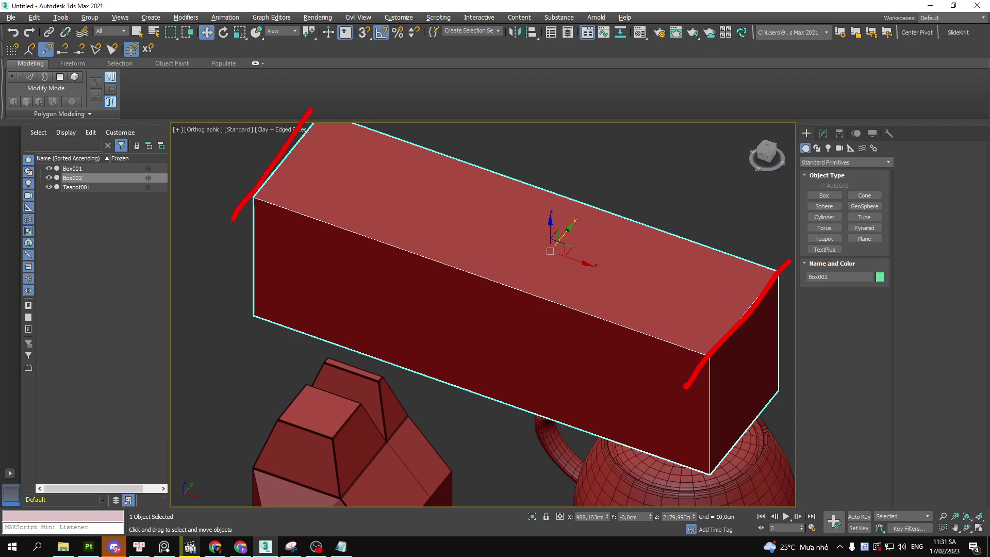
pyautogui.moveTo(454, 170)
pyautogui.mouseDown()
pyautogui.moveTo(495, 242)
pyautogui.moveTo(670, 284)
pyautogui.mouseUp()
pyautogui.moveTo(772, 313); pyautogui.dragTo(249, 145)
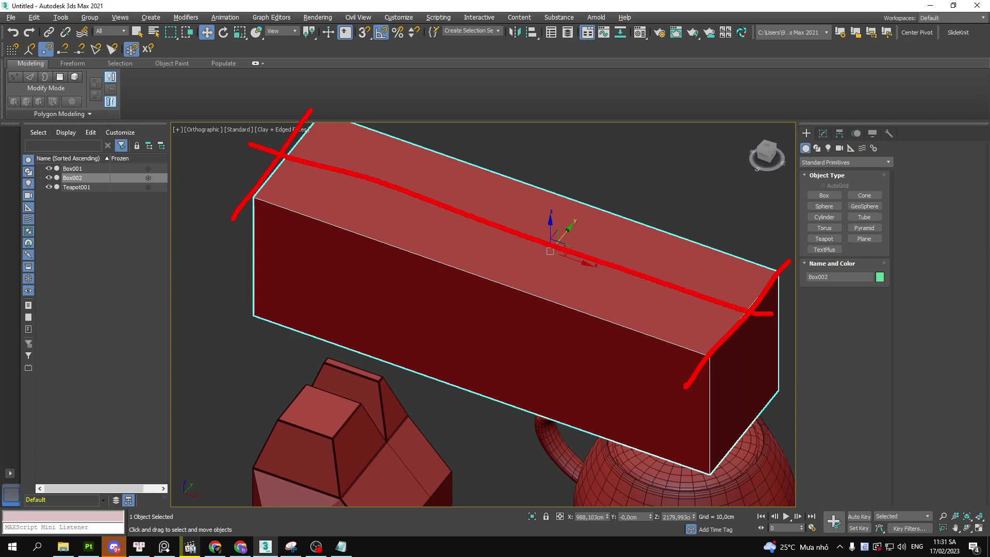
pyautogui.press('Escape')
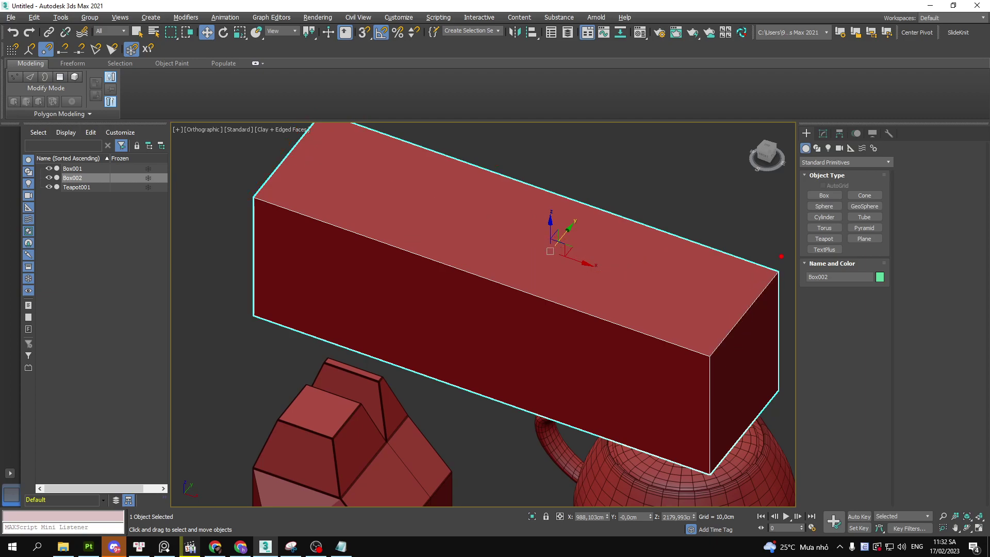
pyautogui.moveTo(781, 257); pyautogui.dragTo(693, 350)
pyautogui.moveTo(343, 107); pyautogui.dragTo(265, 201)
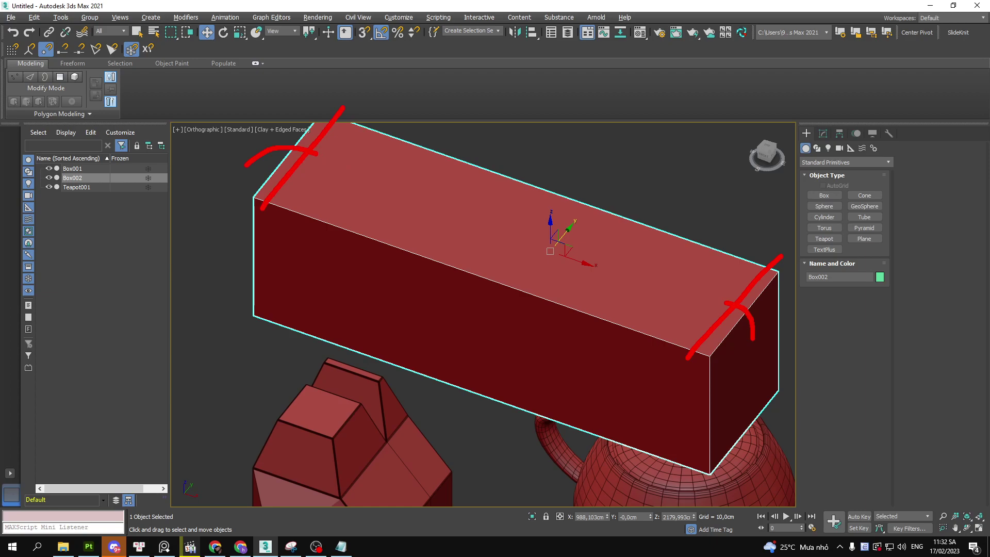
pyautogui.press('Escape')
# Show Box002's parameters (Length 897.346, Width 2968.8, Height 838.644 cm) and frame the box
pyautogui.click(823, 133)
pyautogui.moveTo(651, 237)
pyautogui.keyDown('alt'); pyautogui.mouseDown(button='middle')
pyautogui.moveTo(589, 232)
pyautogui.moveTo(598, 222)
pyautogui.moveTo(564, 254)
pyautogui.moveTo(542, 257)
pyautogui.mouseUp(button='middle'); pyautogui.keyUp('alt')
pyautogui.moveTo(539, 250); pyautogui.dragTo(414, 369)
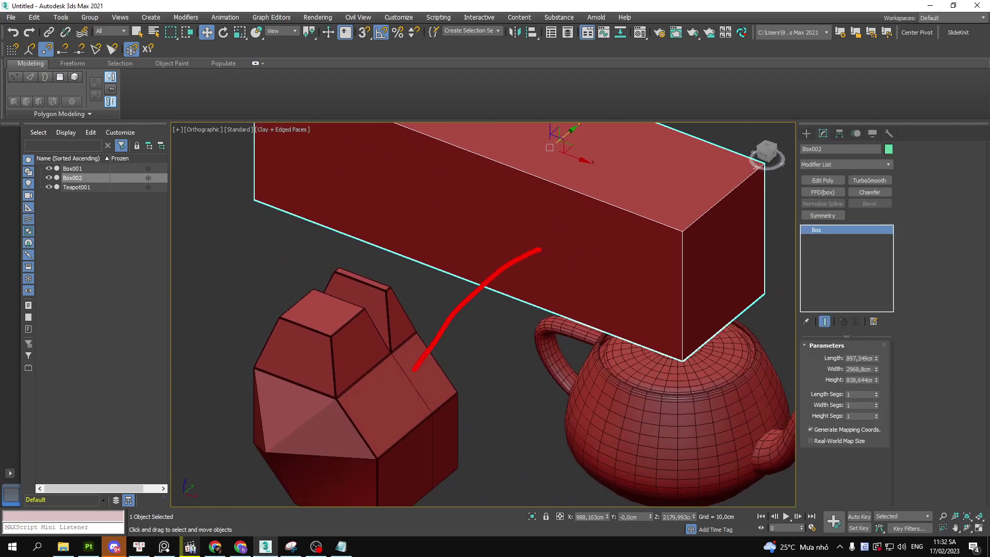
pyautogui.moveTo(616, 246); pyautogui.dragTo(645, 245)
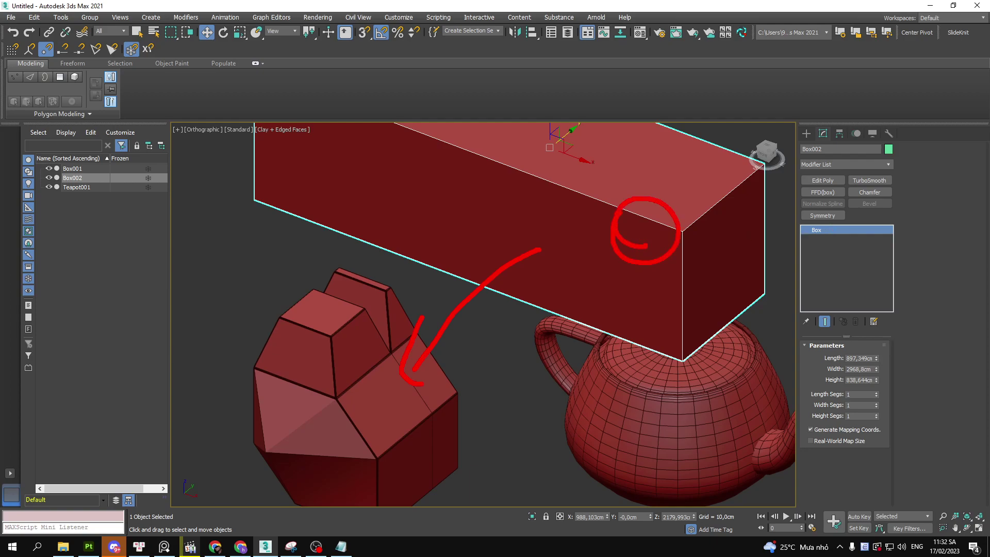
pyautogui.press('Escape')
pyautogui.moveTo(519, 223)
pyautogui.mouseDown(button='middle')
pyautogui.moveTo(522, 324)
pyautogui.moveTo(511, 300)
pyautogui.moveTo(490, 311)
pyautogui.moveTo(331, 294)
pyautogui.mouseUp(button='middle')
# Isolate Box002 and add an Edit Poly modifier to it
pyautogui.scroll(-2, 492, 306)
pyautogui.press('f')
pyautogui.scroll(-1, 332, 294)
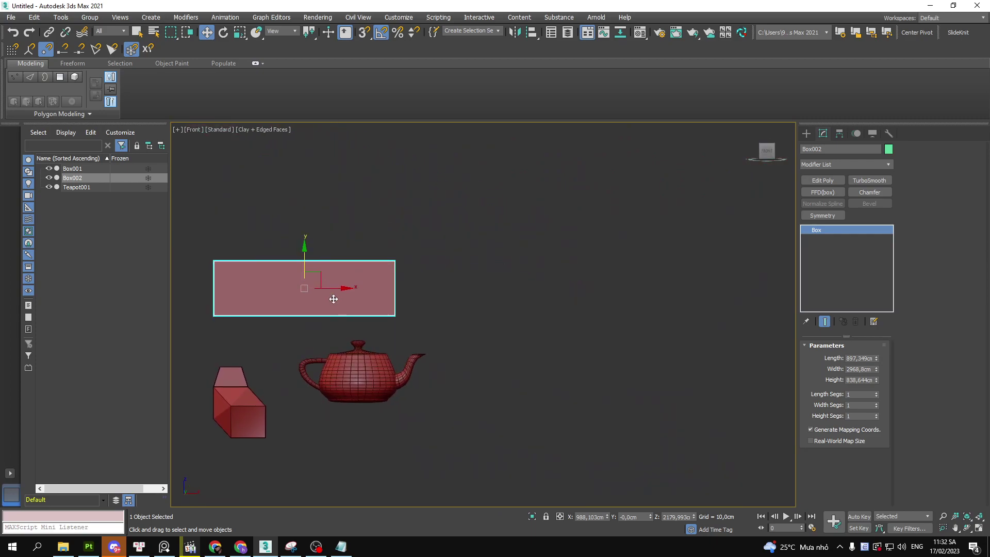
pyautogui.hotkey('alt', 'q')
pyautogui.moveTo(415, 296)
pyautogui.keyDown('alt'); pyautogui.mouseDown(button='middle')
pyautogui.moveTo(493, 284)
pyautogui.moveTo(575, 287)
pyautogui.moveTo(645, 247)
pyautogui.mouseUp(button='middle'); pyautogui.keyUp('alt')
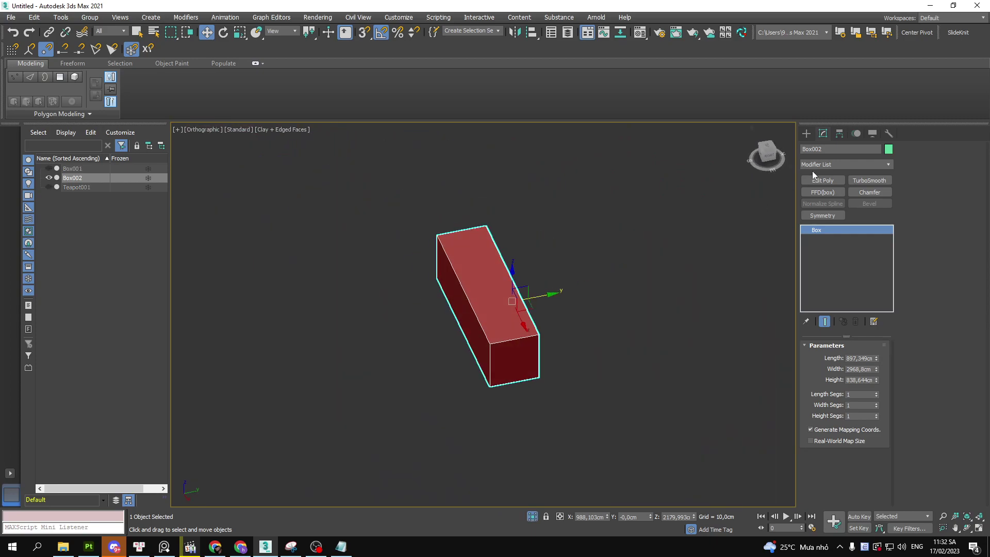
pyautogui.click(822, 180)
# Select the box's end polygon and pull it out to widen the box
pyautogui.press('4')
pyautogui.click(494, 314)
pyautogui.moveTo(495, 315)
pyautogui.mouseDown()
pyautogui.moveTo(468, 310)
pyautogui.moveTo(437, 324)
pyautogui.mouseUp()
pyautogui.keyDown('alt'); pyautogui.moveTo(438, 324); pyautogui.dragTo(407, 317, button='middle'); pyautogui.keyUp('alt')
pyautogui.press('4')
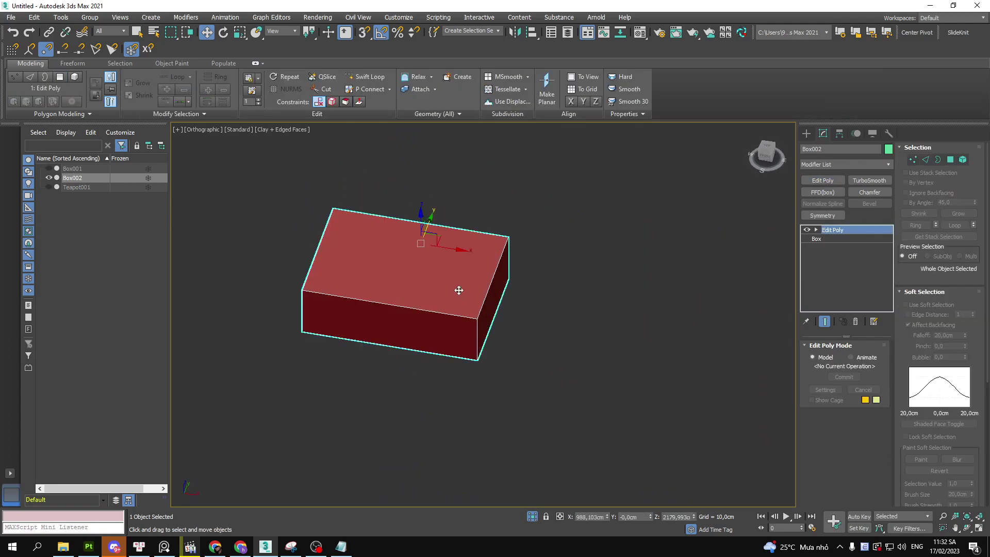
# In Top view, rotate the box about its X axis and hide the grid
pyautogui.press('t')
pyautogui.press('F3')
pyautogui.scroll(-5, 459, 290)
pyautogui.press('F3')
pyautogui.press('e')
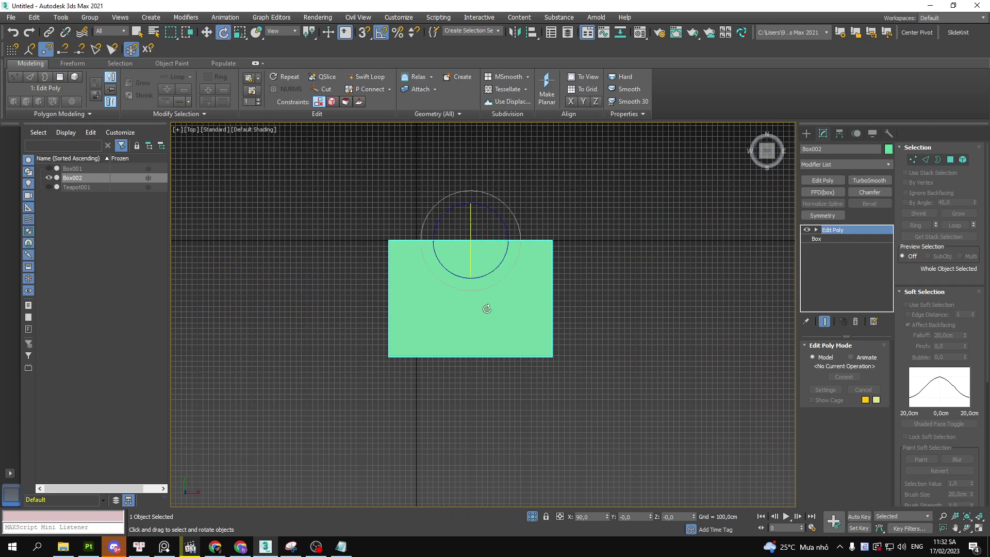
pyautogui.moveTo(472, 261); pyautogui.dragTo(479, 242)
pyautogui.press('g')
pyautogui.press('w')
# Set the viewport to clay shading and return to the Front view
pyautogui.scroll(2, 488, 241)
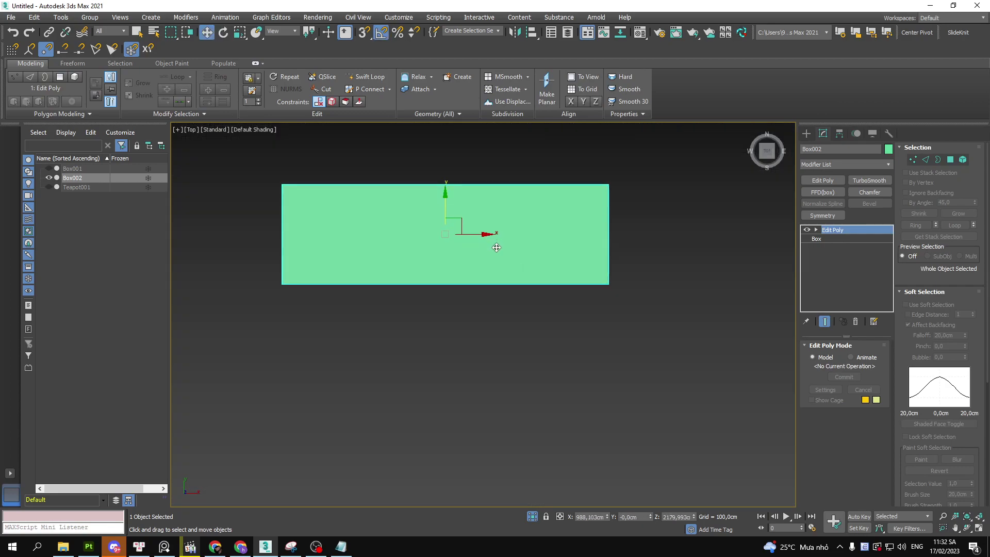
pyautogui.scroll(3, 489, 242)
pyautogui.keyDown('alt'); pyautogui.moveTo(495, 248); pyautogui.dragTo(376, 159, button='middle'); pyautogui.keyUp('alt')
pyautogui.click(292, 135)
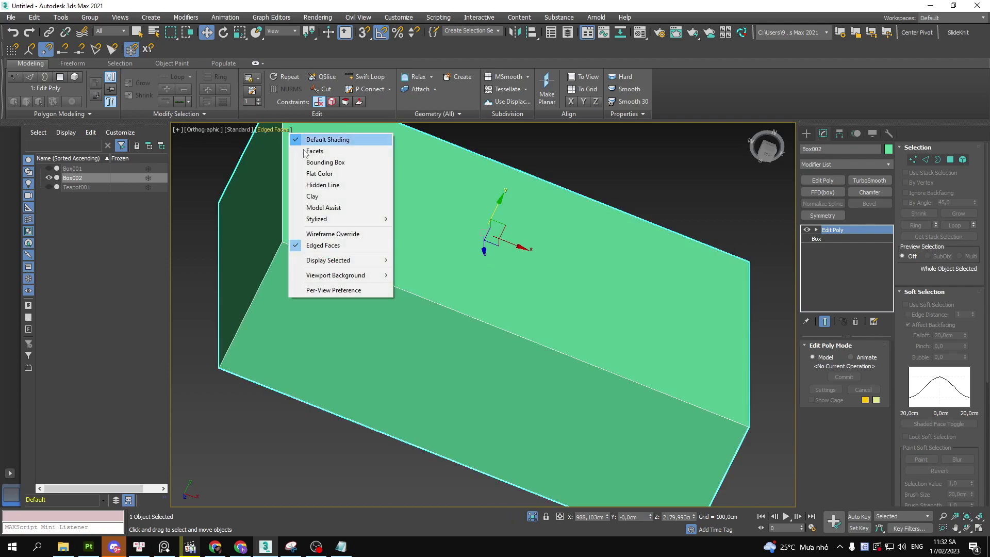
pyautogui.click(323, 195)
pyautogui.press('f')
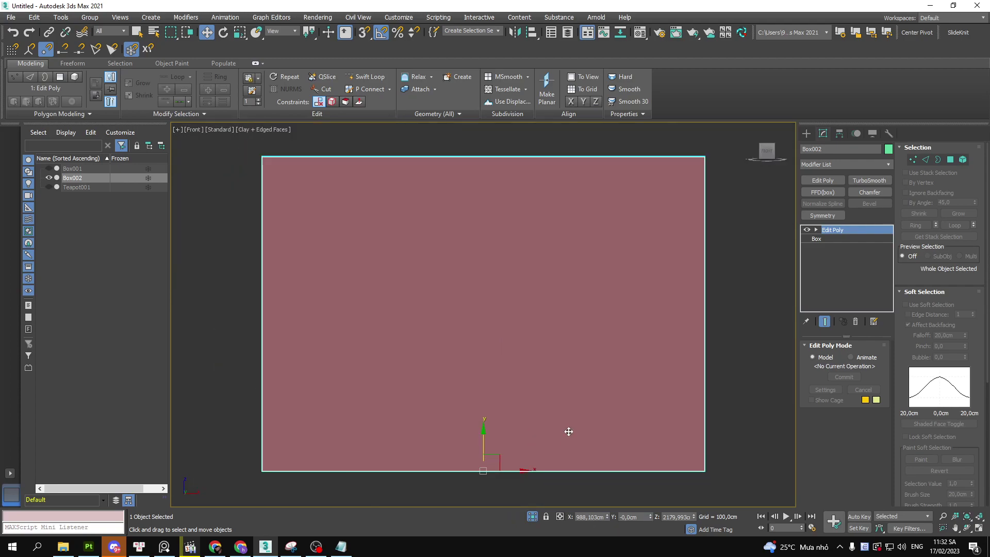
# With angle snap off, rotate the box so it lies flat as a top-up slab
pyautogui.press('e')
pyautogui.scroll(-2, 546, 420)
pyautogui.press('a')
pyautogui.moveTo(504, 456)
pyautogui.mouseDown()
pyautogui.moveTo(514, 374)
pyautogui.moveTo(561, 390)
pyautogui.mouseUp()
pyautogui.press('a')
pyautogui.press('w')
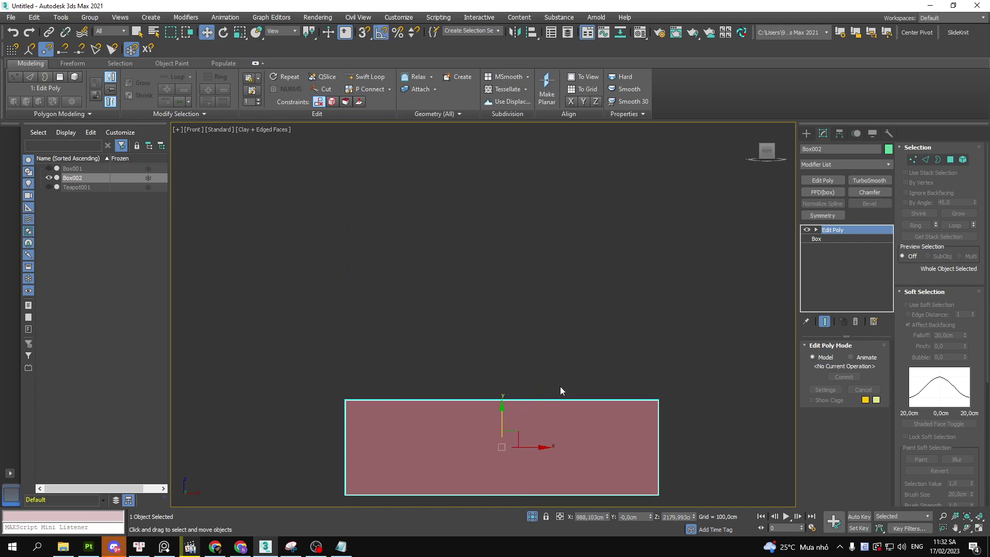
pyautogui.keyDown('alt'); pyautogui.moveTo(560, 386); pyautogui.dragTo(515, 413, button='middle'); pyautogui.keyUp('alt')
# Mark the slab's top face and edges, then view it from the Front with Swift Loop active
pyautogui.scroll(2, 569, 241)
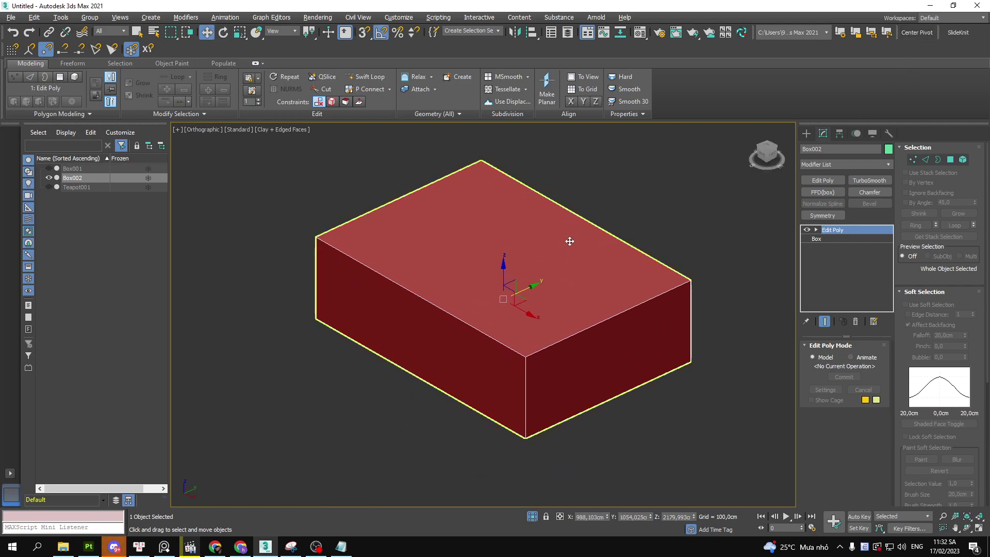
pyautogui.keyDown('alt'); pyautogui.moveTo(570, 241); pyautogui.dragTo(570, 254, button='middle'); pyautogui.keyUp('alt')
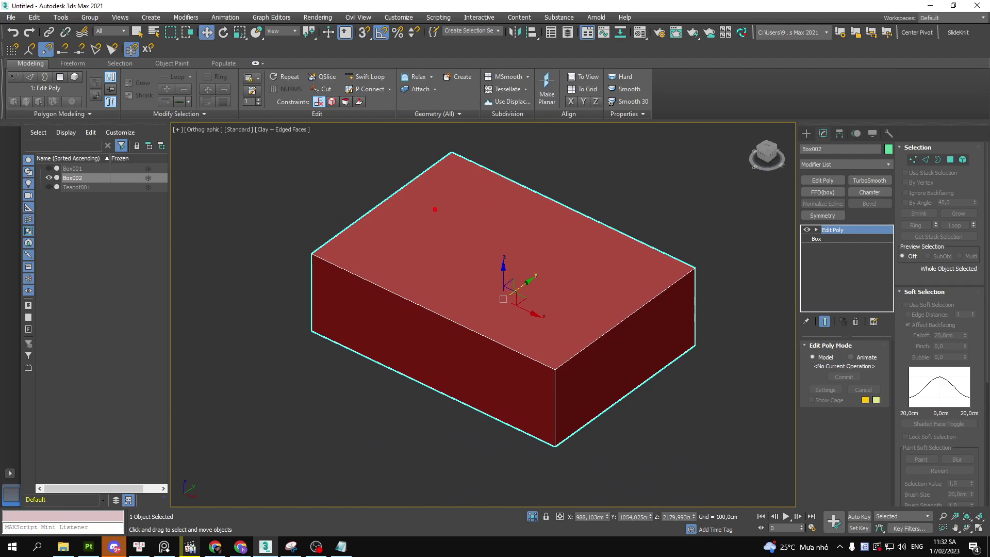
pyautogui.moveTo(413, 202); pyautogui.dragTo(593, 257)
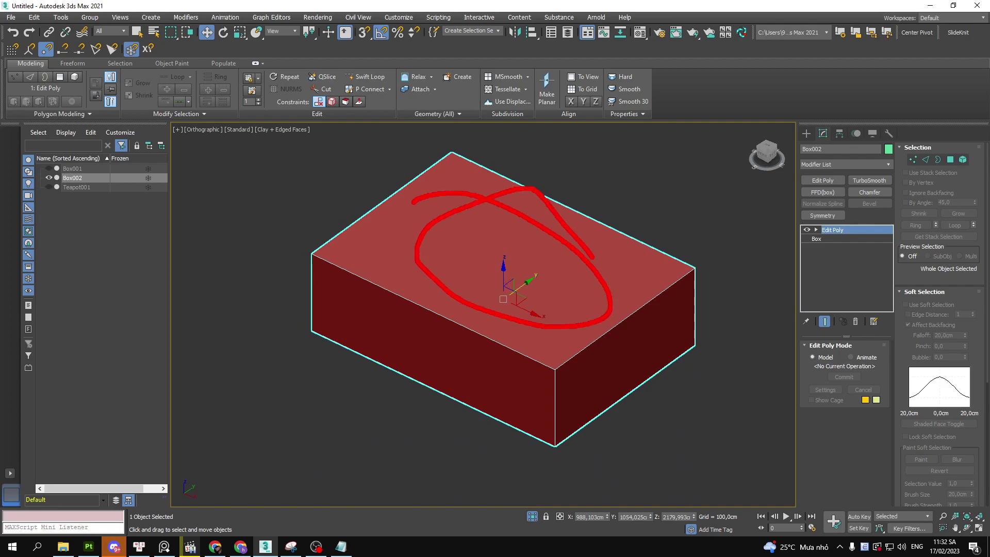
pyautogui.moveTo(648, 335); pyautogui.dragTo(611, 293)
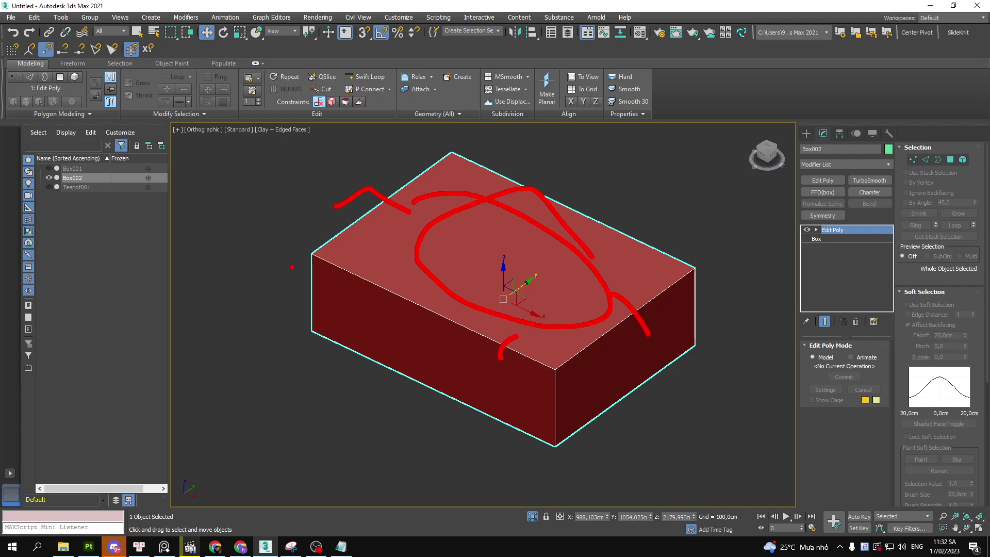
pyautogui.moveTo(292, 267); pyautogui.dragTo(332, 291)
pyautogui.moveTo(387, 360); pyautogui.dragTo(580, 461)
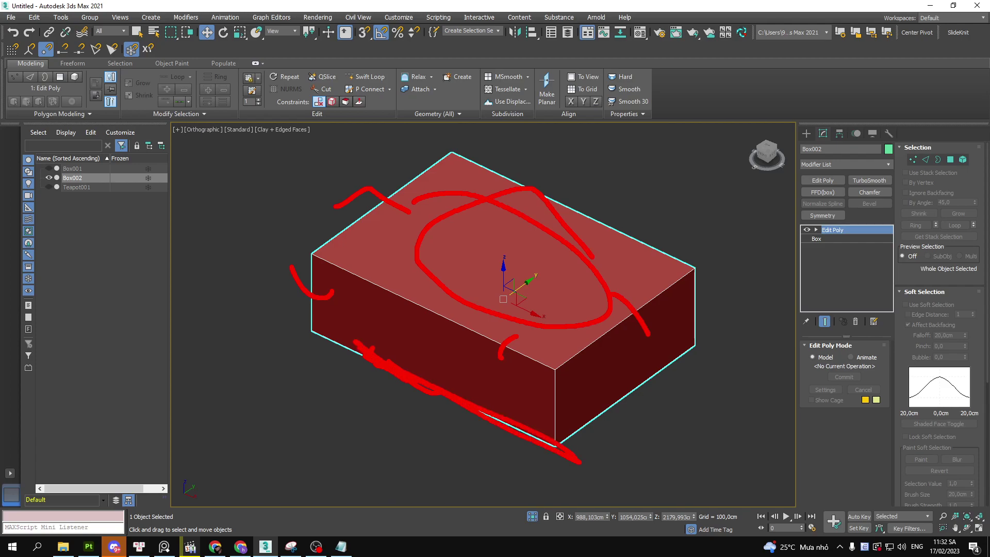
pyautogui.press('f')
pyautogui.hotkey('shift', 'alt', 'w')
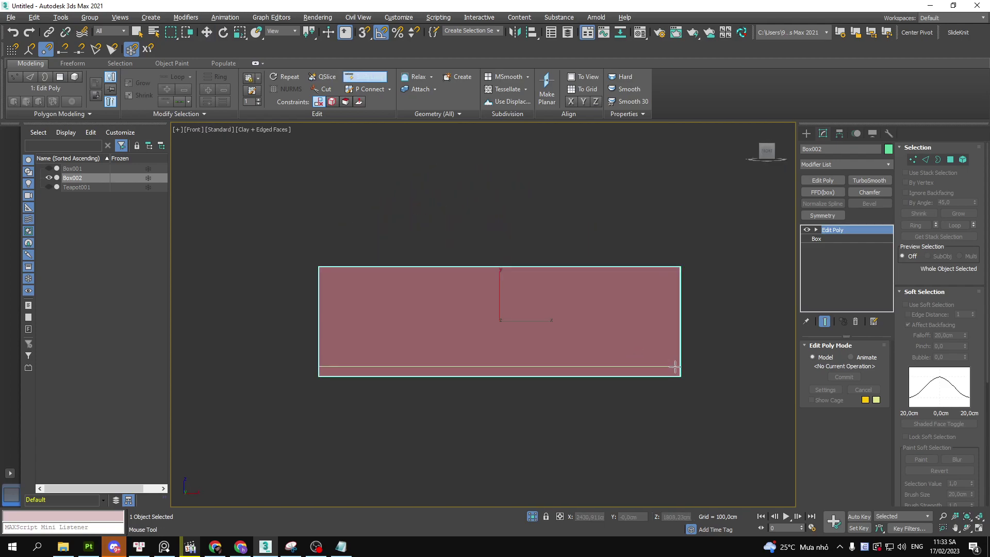
# Insert two horizontal loops near the slab's bottom and a vertical loop near its left end
pyautogui.click(675, 367)
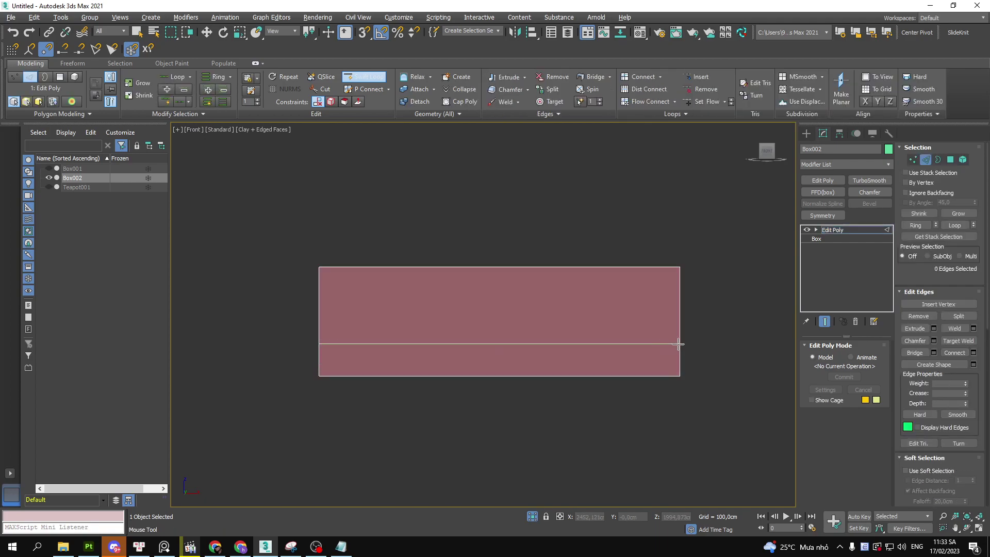
pyautogui.click(679, 344)
pyautogui.keyDown('alt'); pyautogui.moveTo(599, 363); pyautogui.dragTo(490, 356, button='middle'); pyautogui.keyUp('alt')
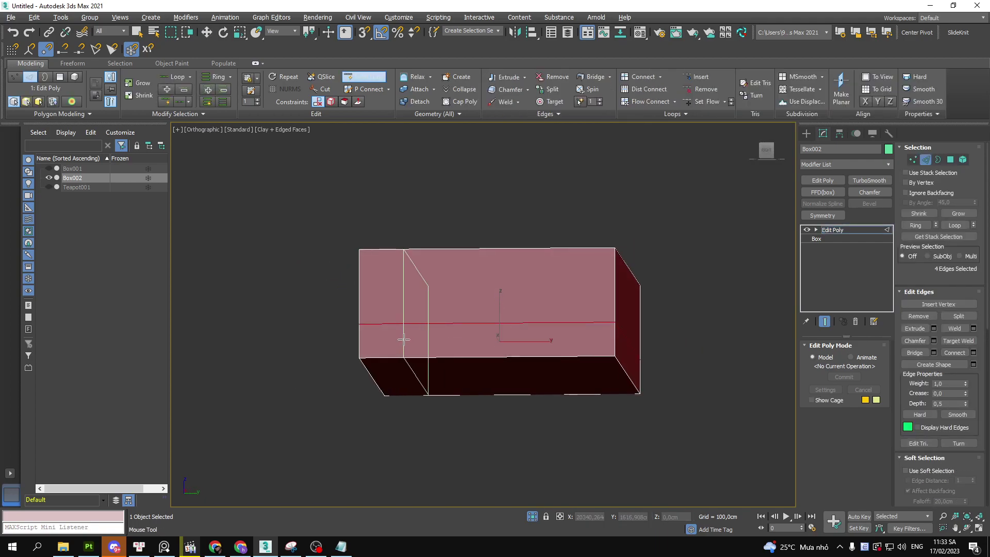
pyautogui.keyDown('alt'); pyautogui.moveTo(404, 339); pyautogui.dragTo(409, 336, button='middle'); pyautogui.keyUp('alt')
pyautogui.click(445, 335)
pyautogui.press('w')
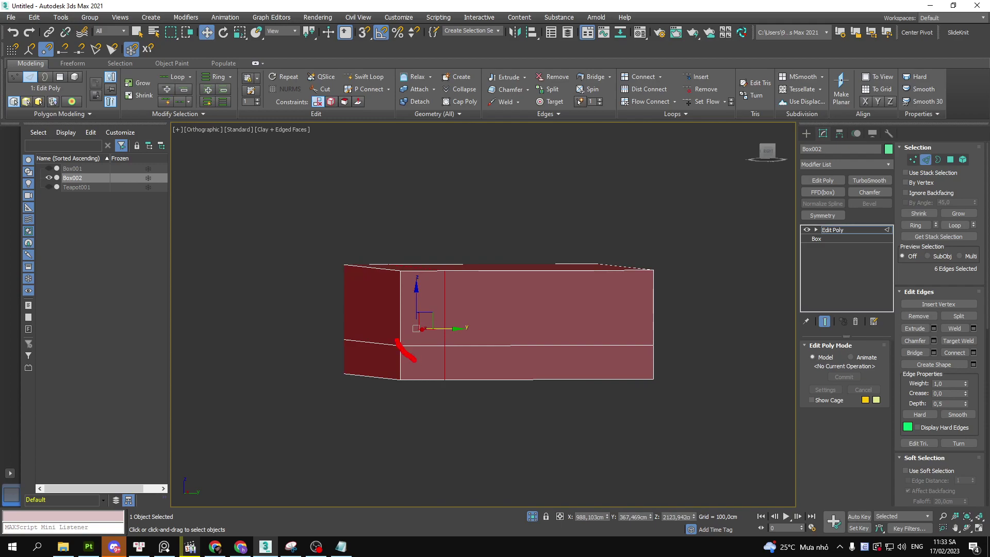
# Preview the slab with TurboSmooth, then go back to Edit Poly and undo the smoothing
pyautogui.click(870, 180)
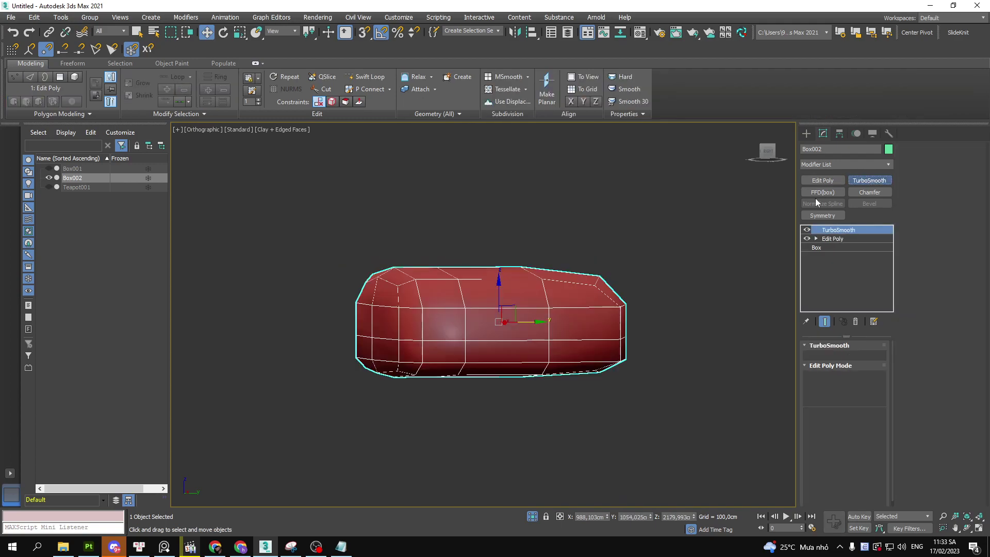
pyautogui.moveTo(464, 310)
pyautogui.keyDown('alt'); pyautogui.mouseDown(button='middle')
pyautogui.moveTo(416, 347)
pyautogui.moveTo(795, 252)
pyautogui.mouseUp(button='middle'); pyautogui.keyUp('alt')
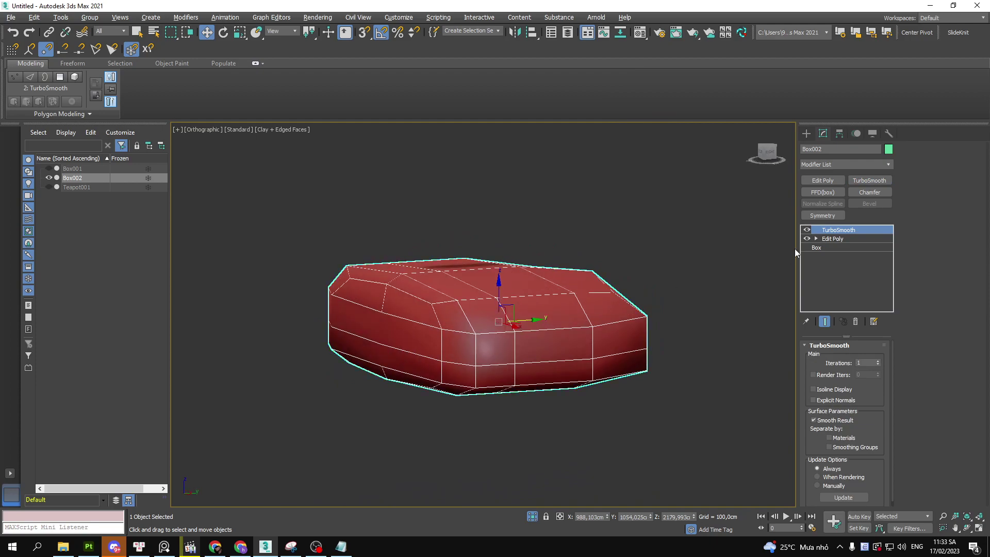
pyautogui.click(832, 239)
pyautogui.moveTo(591, 294)
pyautogui.keyDown('alt'); pyautogui.mouseDown(button='middle')
pyautogui.moveTo(485, 327)
pyautogui.moveTo(495, 315)
pyautogui.moveTo(516, 336)
pyautogui.mouseUp(button='middle'); pyautogui.keyUp('alt')
pyautogui.hotkey('ctrl', 'z')
# Insert support loops near the slab's top and bottom edges and both ends
pyautogui.click(364, 77)
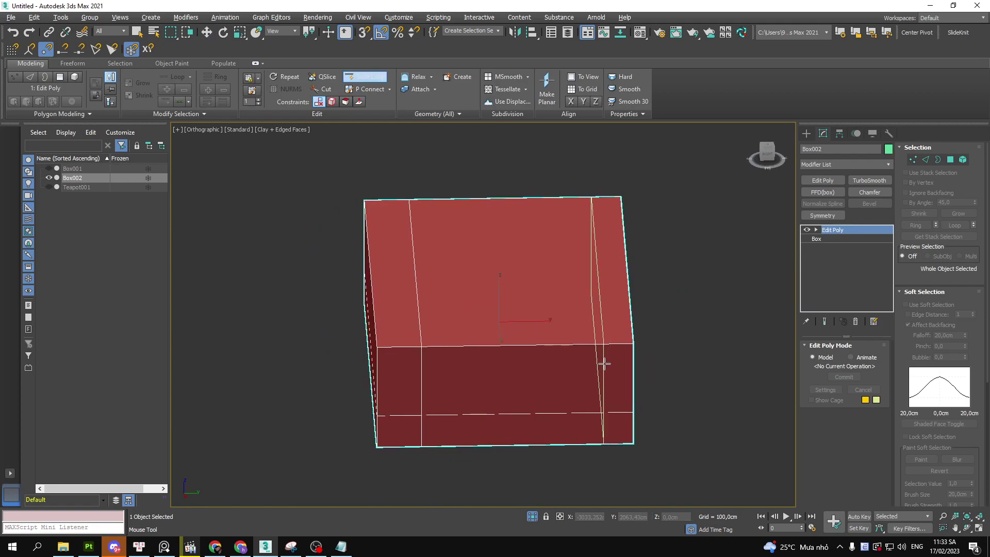
pyautogui.click(596, 363)
pyautogui.moveTo(592, 360)
pyautogui.keyDown('alt'); pyautogui.mouseDown(button='middle')
pyautogui.moveTo(529, 320)
pyautogui.moveTo(564, 325)
pyautogui.moveTo(420, 376)
pyautogui.mouseUp(button='middle'); pyautogui.keyUp('alt')
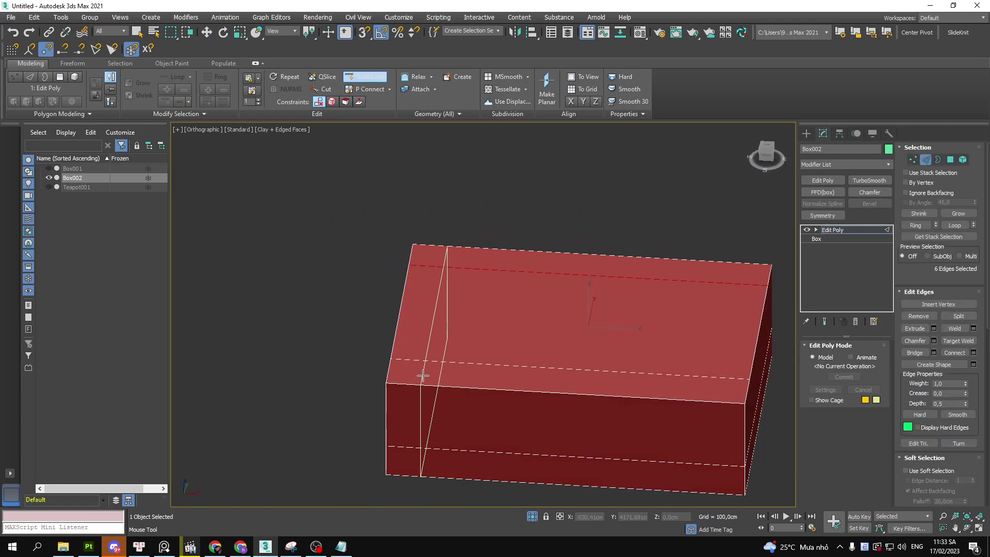
pyautogui.click(420, 381)
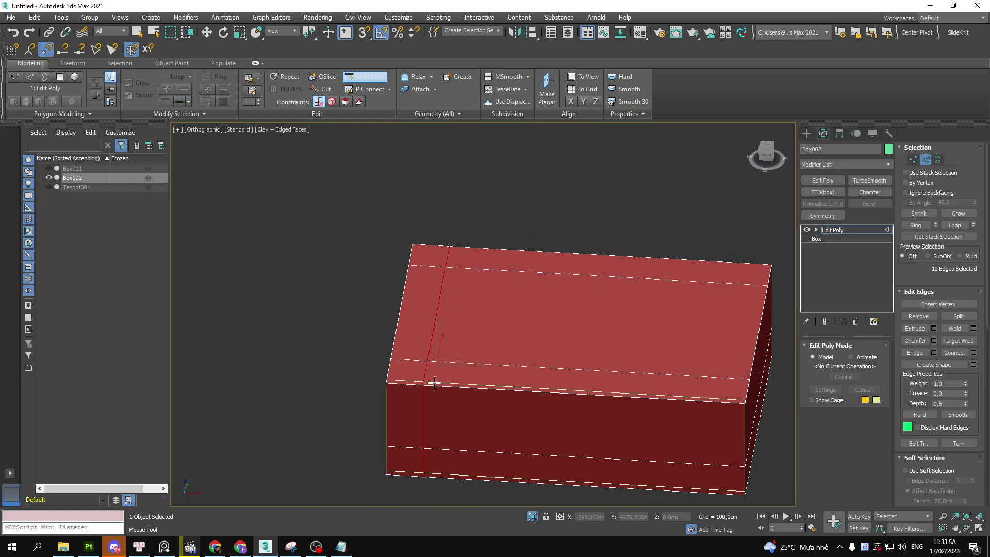
pyautogui.click(718, 397)
pyautogui.keyDown('alt'); pyautogui.moveTo(718, 397); pyautogui.dragTo(627, 364, button='middle'); pyautogui.keyUp('alt')
# Return to the Front view, exit Swift Loop and mark the left and bottom support loops
pyautogui.press('w')
pyautogui.press('f')
pyautogui.scroll(-3, 537, 302)
pyautogui.scroll(-1, 414, 270)
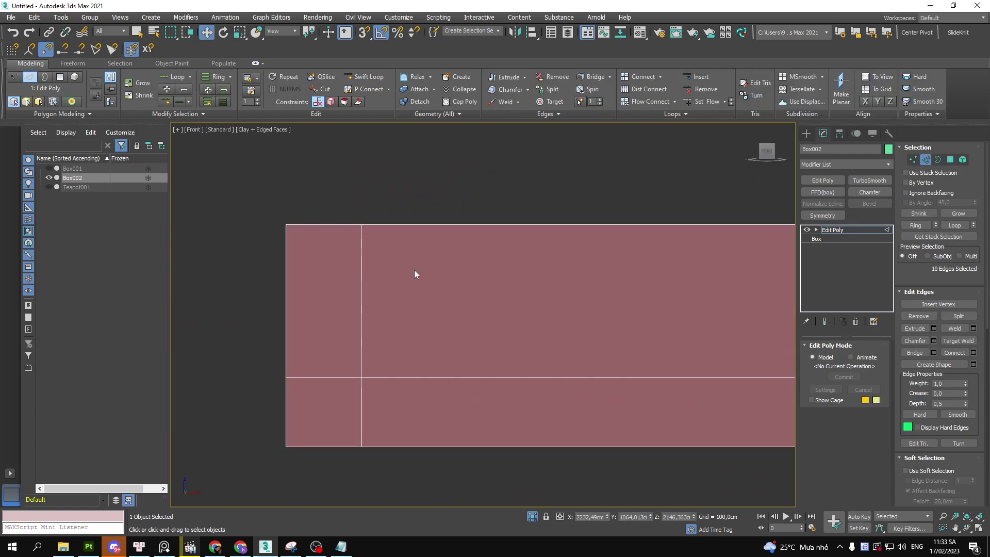
pyautogui.scroll(-1, 410, 296)
pyautogui.moveTo(415, 191); pyautogui.dragTo(414, 495)
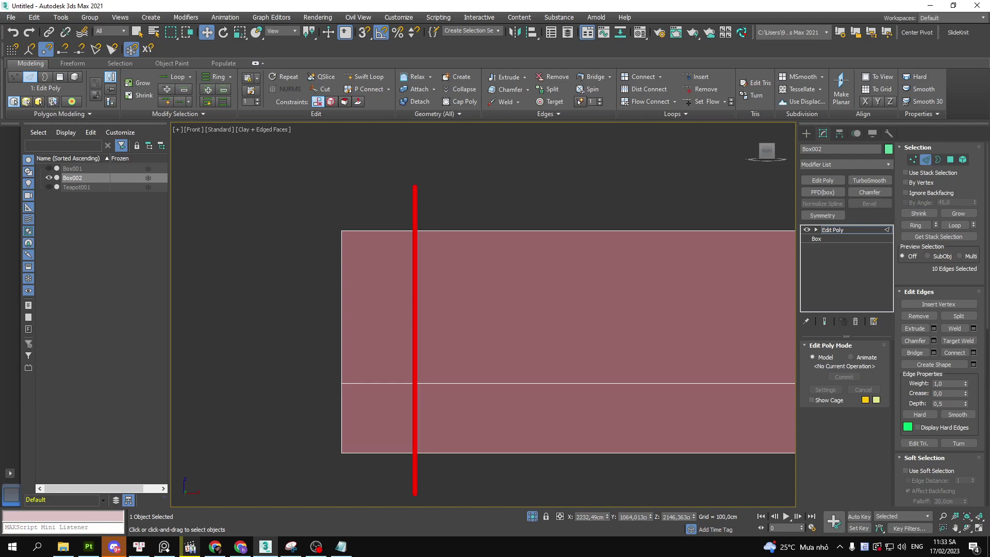
pyautogui.moveTo(312, 378); pyautogui.dragTo(638, 378)
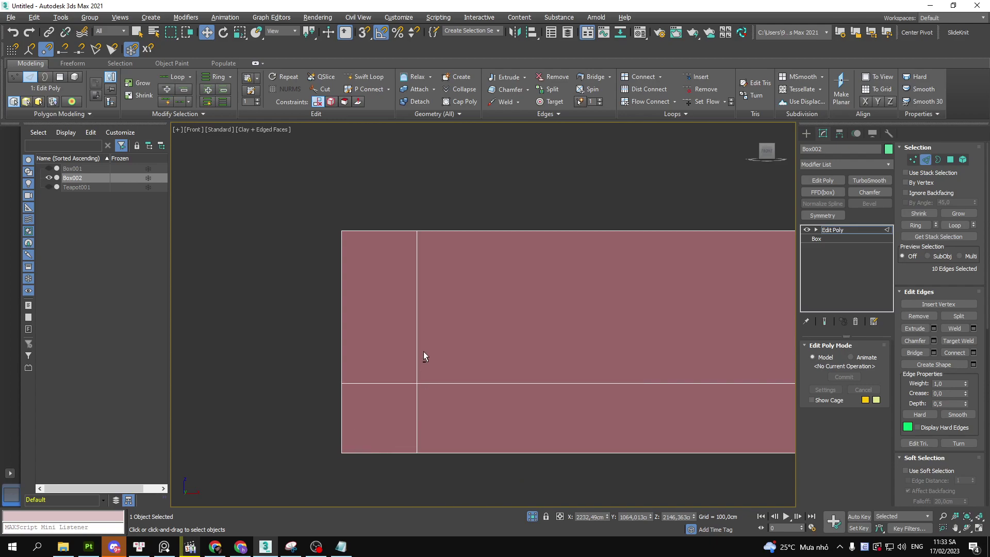
pyautogui.keyDown('alt'); pyautogui.moveTo(423, 351); pyautogui.dragTo(548, 347, button='middle'); pyautogui.keyUp('alt')
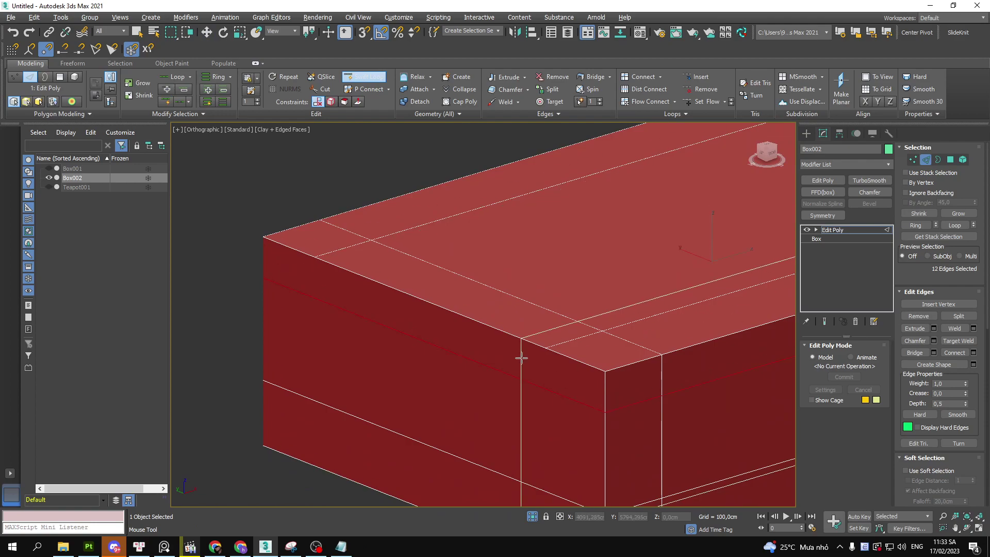
# Leave edge mode in the Front view and add TurboSmooth to round the slab
pyautogui.press('f')
pyautogui.press('2')
pyautogui.press('w')
pyautogui.moveTo(355, 327); pyautogui.dragTo(405, 306, button='middle')
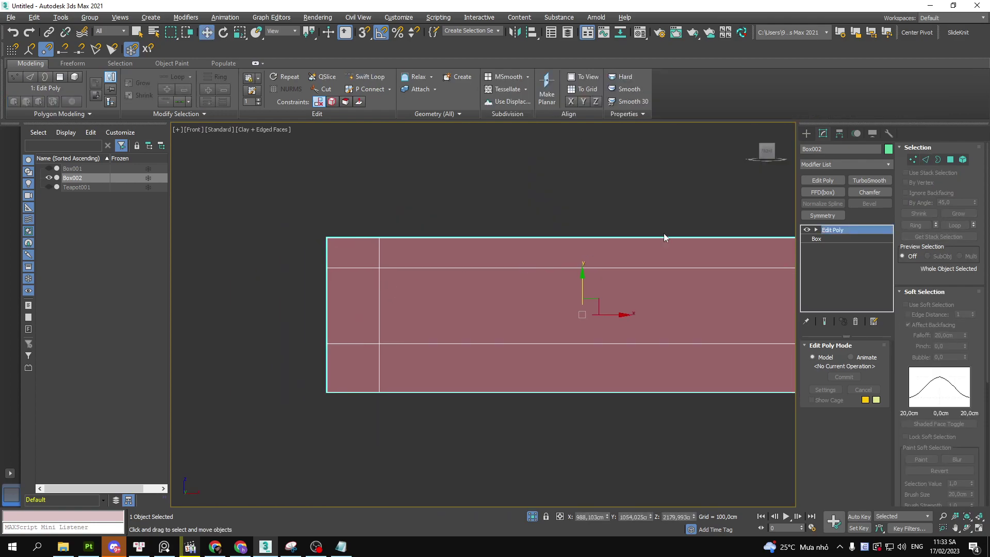
pyautogui.click(869, 181)
pyautogui.scroll(5, 359, 391)
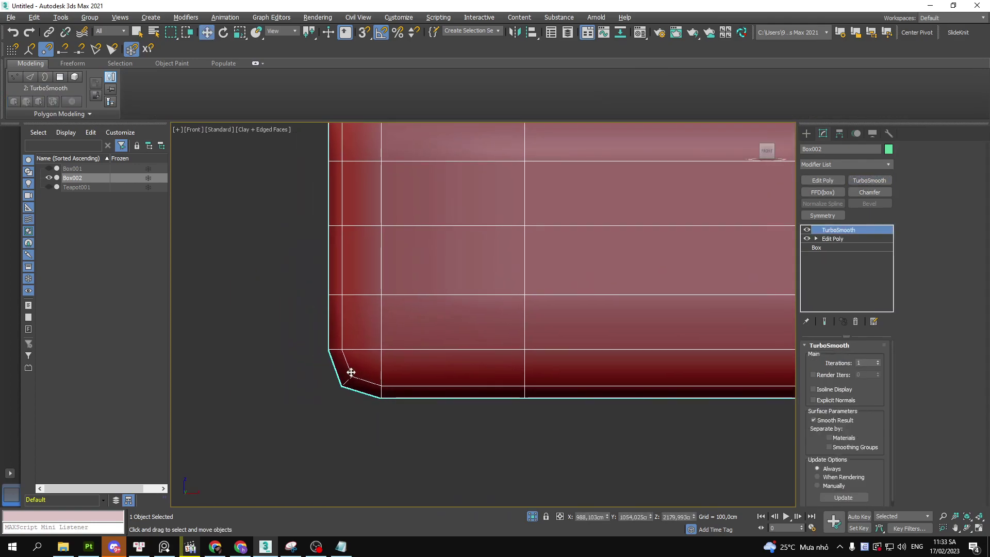
pyautogui.moveTo(320, 328)
pyautogui.mouseDown()
pyautogui.moveTo(340, 387)
pyautogui.moveTo(399, 403)
pyautogui.mouseUp()
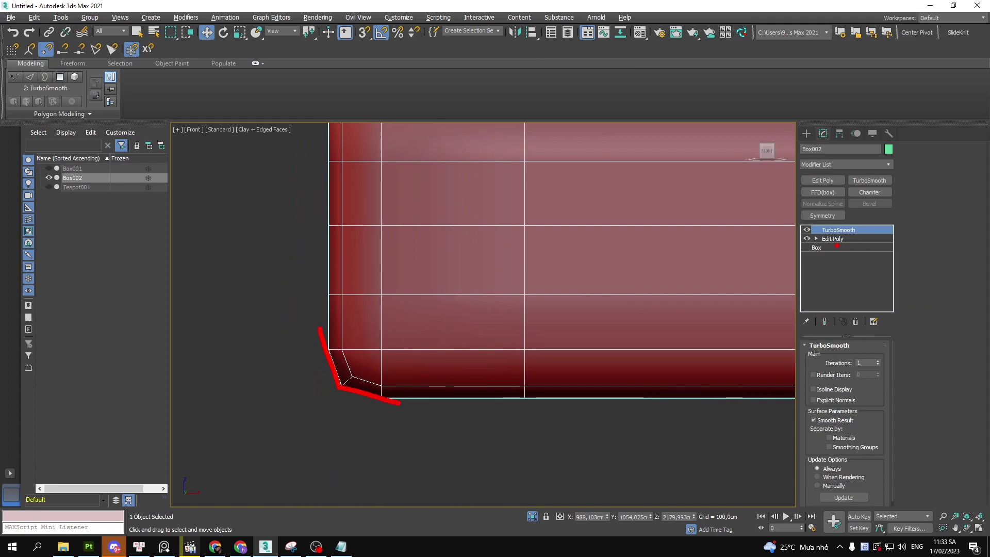
# Select the Edit Poly level and toggle Show End Result on and off
pyautogui.click(832, 238)
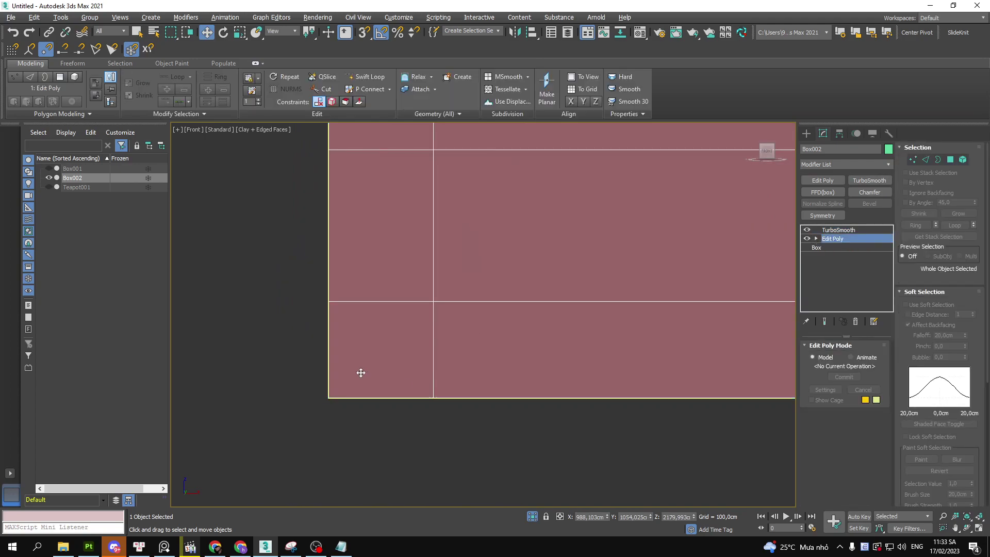
pyautogui.hotkey('ctrl', 'e')
pyautogui.hotkey('ctrl', 'e')
pyautogui.hotkey('ctrl', 'e')
pyautogui.hotkey('ctrl', 'e')
pyautogui.hotkey('ctrl', 'e')
pyautogui.hotkey('ctrl', 'e')
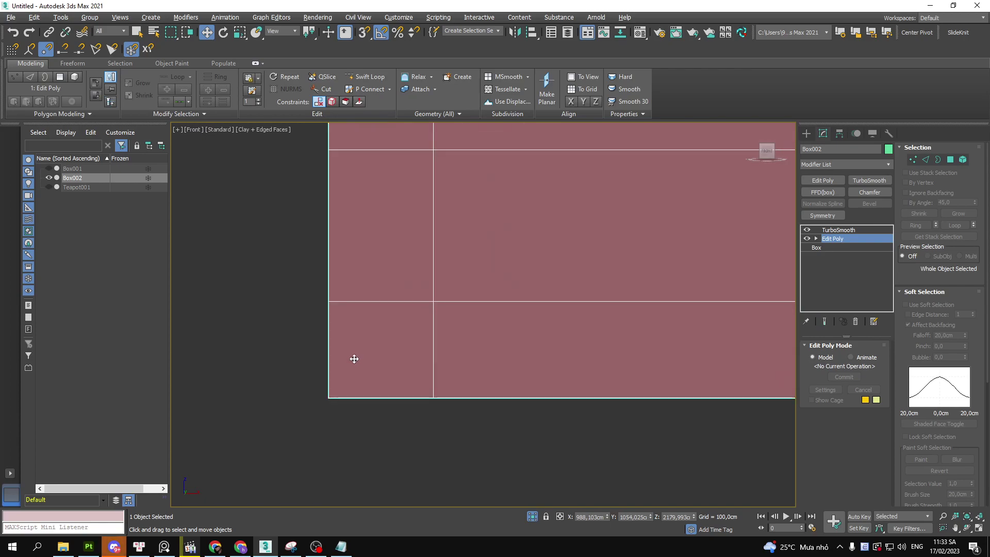
pyautogui.moveTo(340, 348); pyautogui.dragTo(310, 351)
pyautogui.moveTo(378, 418); pyautogui.dragTo(381, 351)
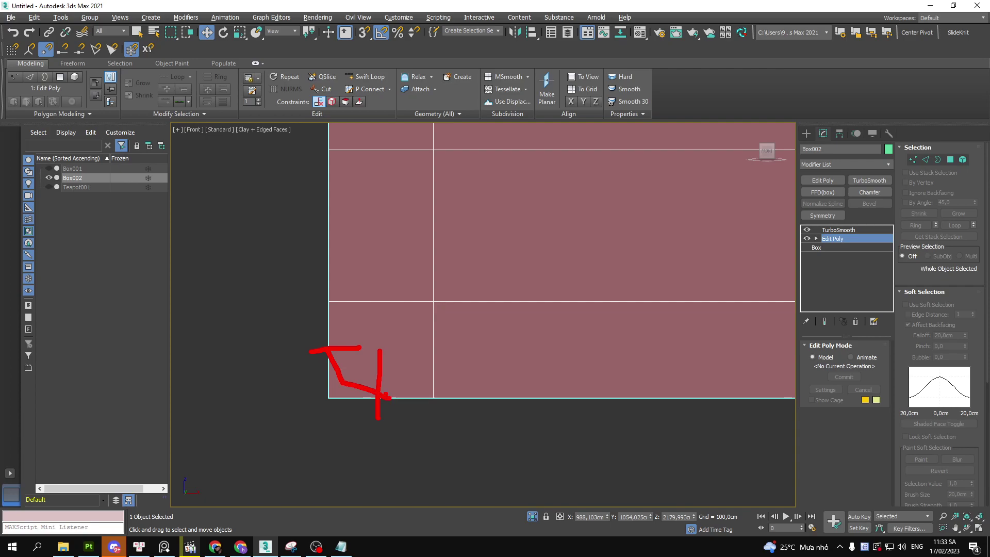
pyautogui.press('Escape')
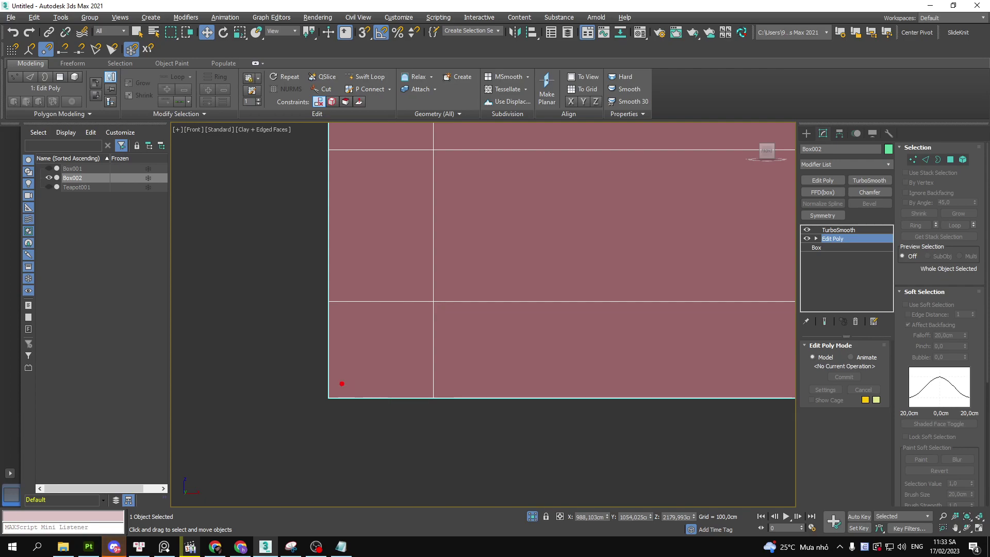
pyautogui.hotkey('ctrl', 'e')
pyautogui.hotkey('ctrl', 'e')
pyautogui.hotkey('ctrl', 'e')
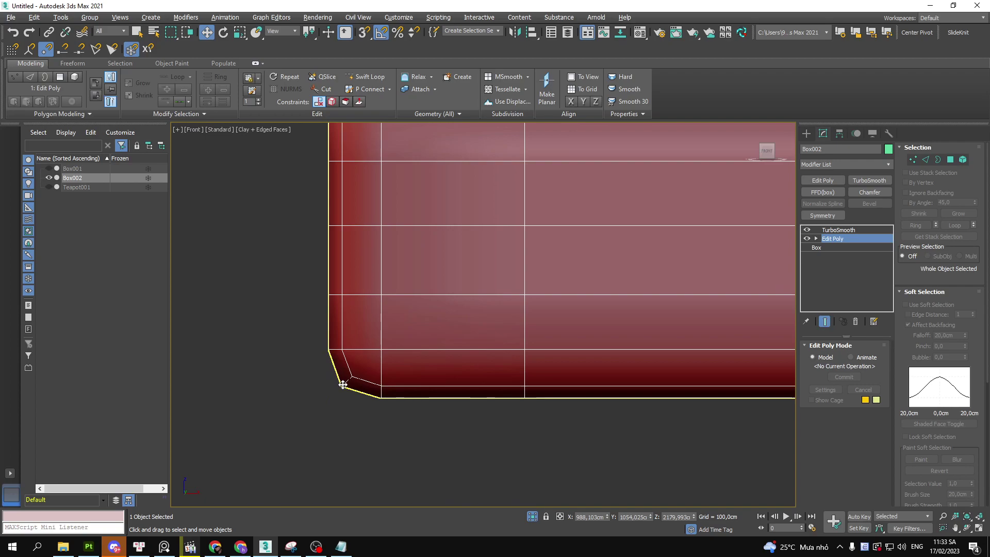
pyautogui.hotkey('ctrl', 'e')
pyautogui.hotkey('ctrl', 'e')
pyautogui.hotkey('ctrl', 'e')
pyautogui.hotkey('ctrl', 'e')
pyautogui.hotkey('ctrl', 'e')
pyautogui.hotkey('ctrl', 'e')
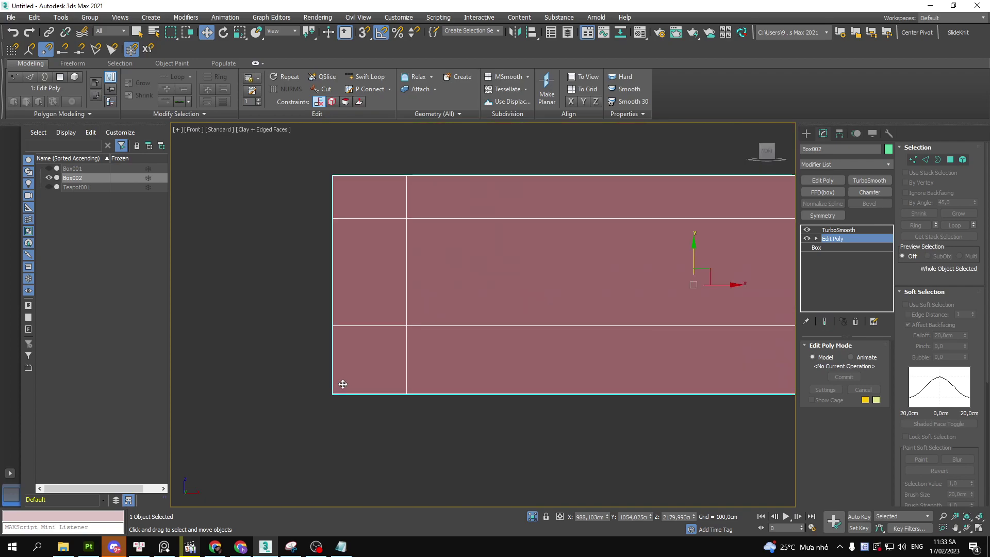
pyautogui.hotkey('ctrl', 'e')
# Annotate the slab's corners, orbit around it and return to the straight front view
pyautogui.moveTo(281, 318); pyautogui.dragTo(433, 314)
pyautogui.moveTo(319, 154); pyautogui.dragTo(313, 172)
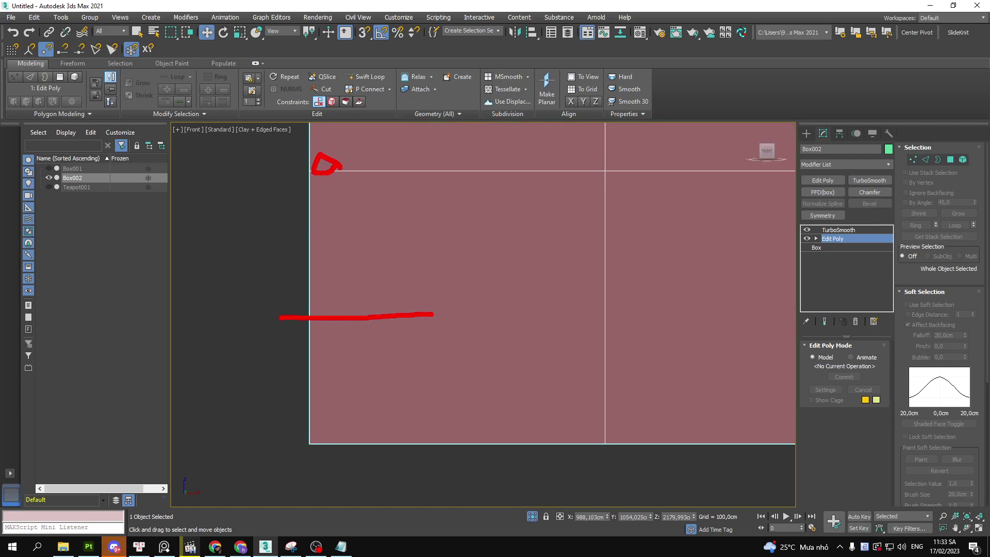
pyautogui.moveTo(329, 437); pyautogui.dragTo(332, 413)
pyautogui.press('Escape')
pyautogui.scroll(-2, 489, 312)
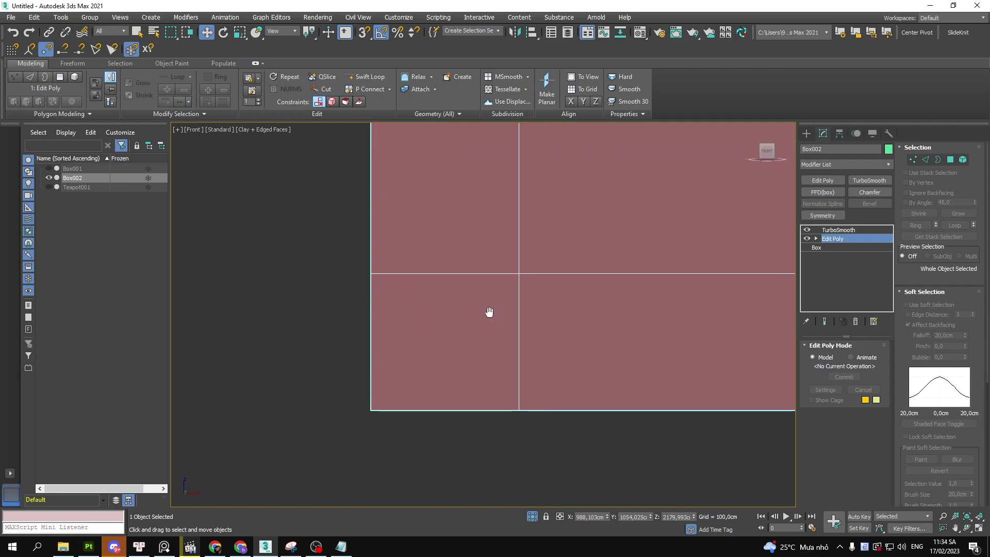
pyautogui.scroll(-2, 479, 286)
pyautogui.keyDown('alt'); pyautogui.moveTo(479, 286); pyautogui.dragTo(564, 308, button='middle'); pyautogui.keyUp('alt')
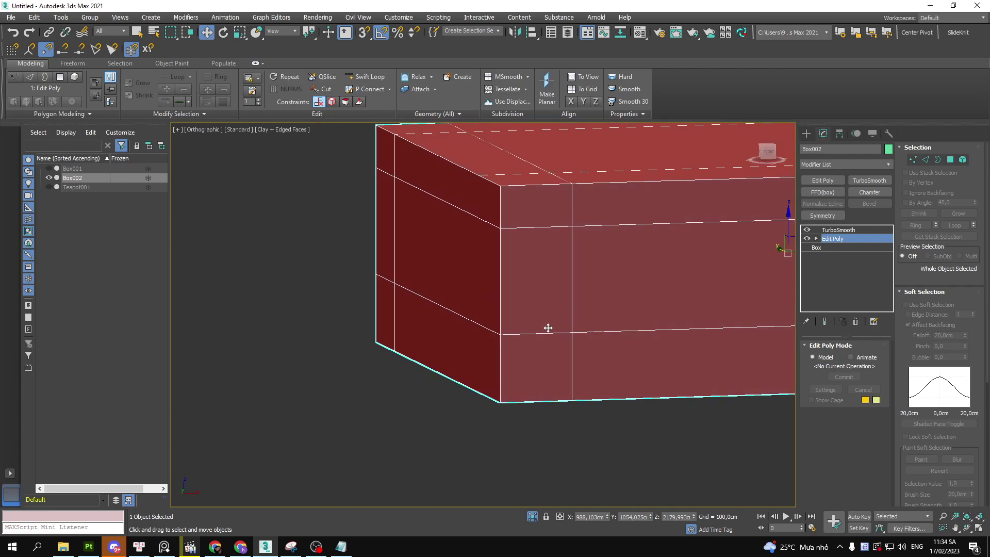
pyautogui.hotkey('shift', 'z')
pyautogui.hotkey('shift', 'z')
pyautogui.hotkey('shift', 'z')
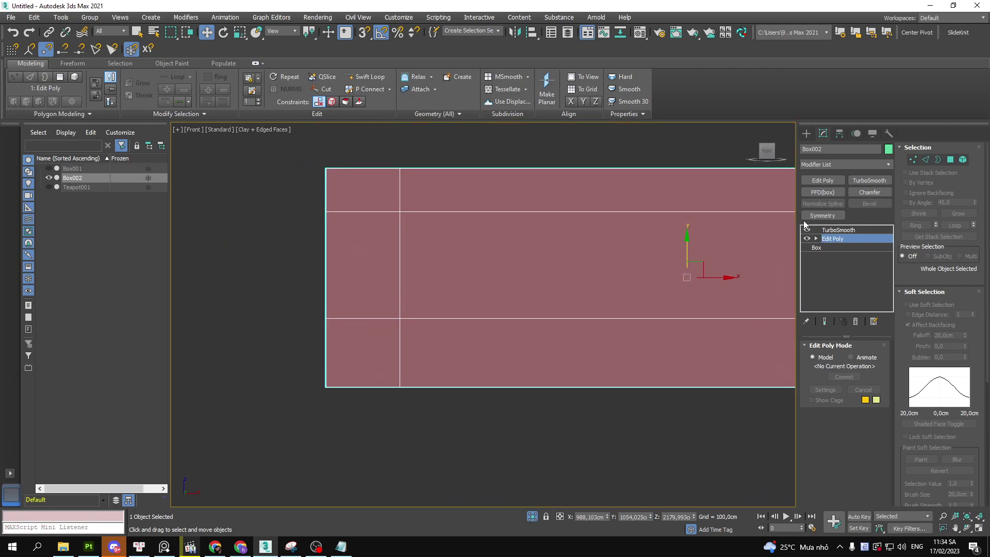
pyautogui.moveTo(800, 219); pyautogui.dragTo(906, 250)
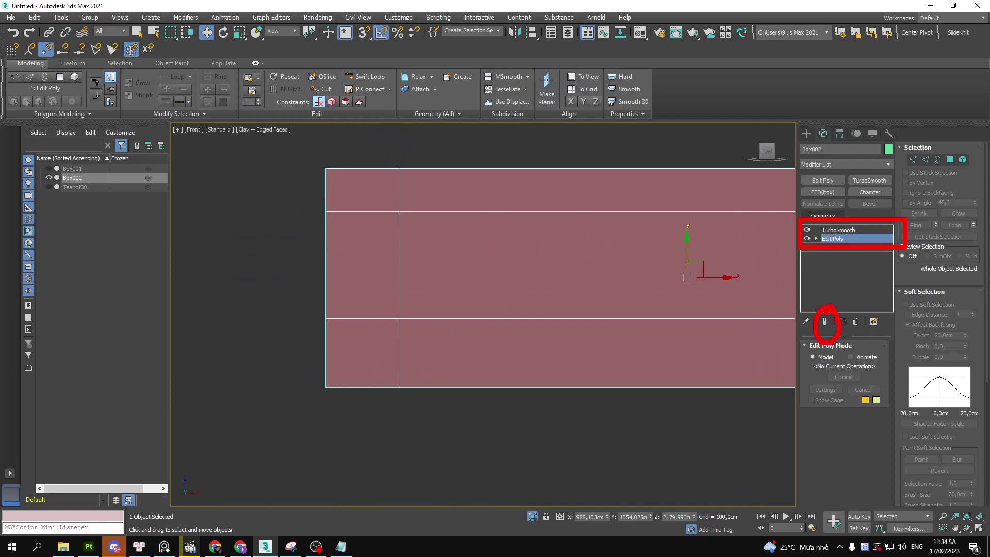
# Check the smoothed result at the left end, then hide it to show the flat cage
pyautogui.click(825, 321)
pyautogui.moveTo(440, 335); pyautogui.dragTo(506, 312, button='middle')
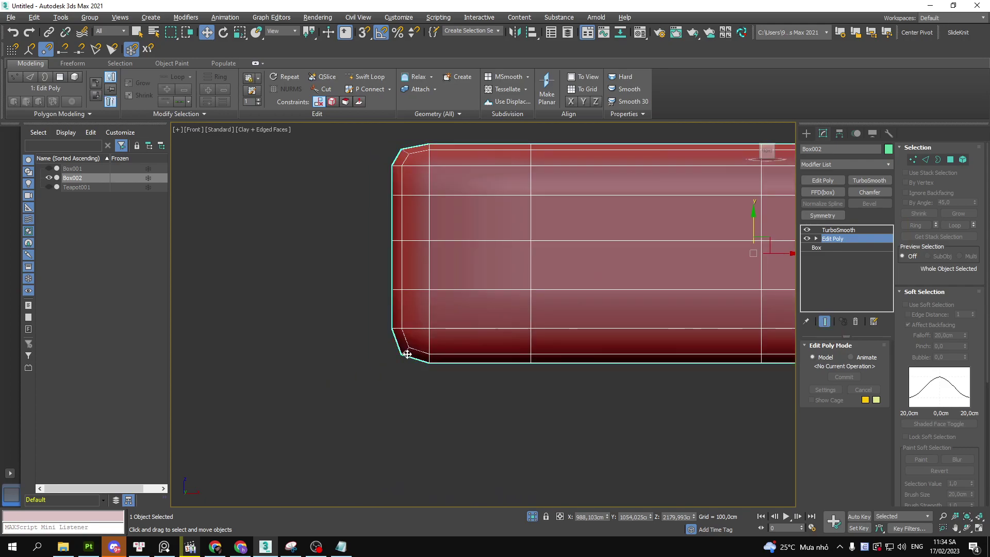
pyautogui.moveTo(391, 307); pyautogui.dragTo(390, 353)
pyautogui.hotkey('ctrl', 'e')
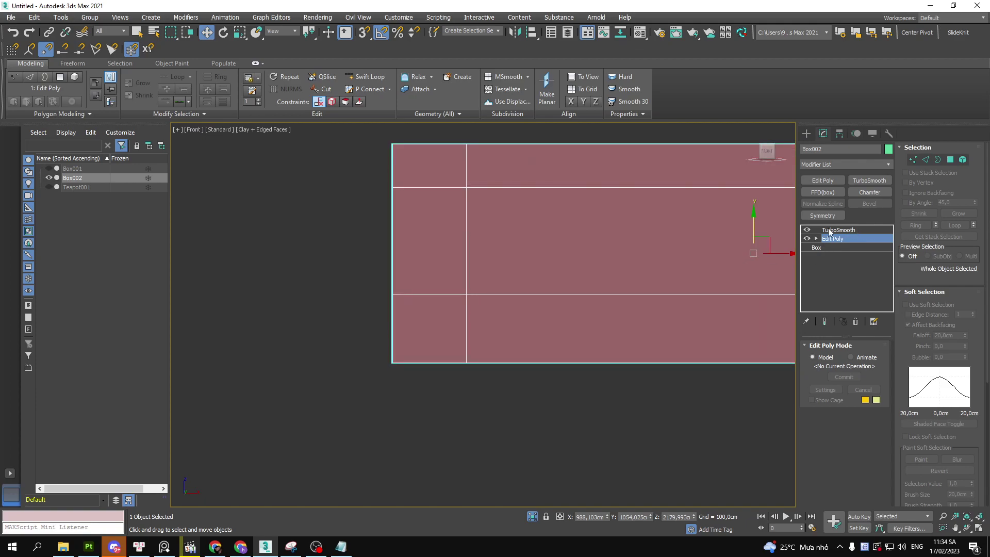
# In Edge mode, select the box's horizontal middle edge loop and return to the front view
pyautogui.scroll(3, 402, 347)
pyautogui.press('2')
pyautogui.scroll(-2, 403, 351)
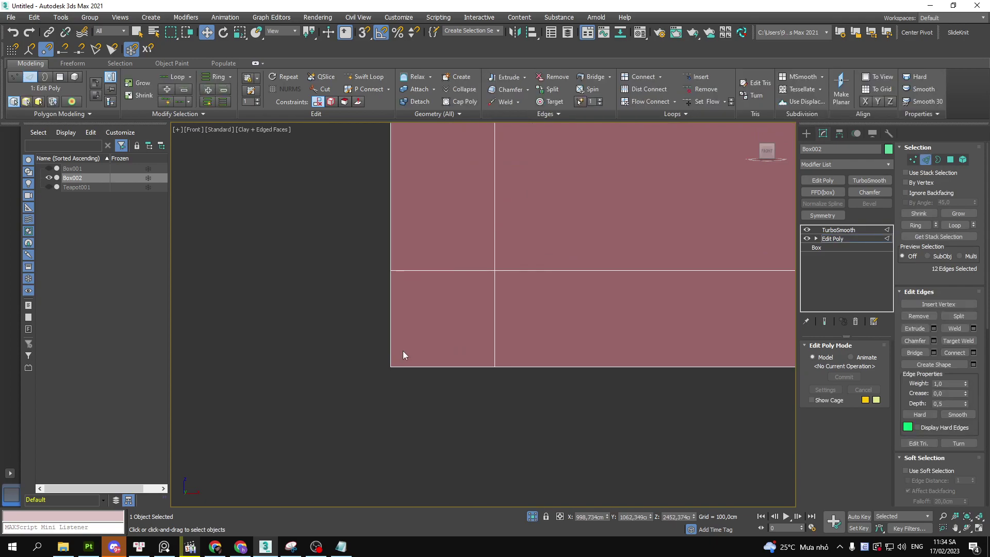
pyautogui.click(404, 350)
pyautogui.click(464, 270)
pyautogui.scroll(-2, 433, 269)
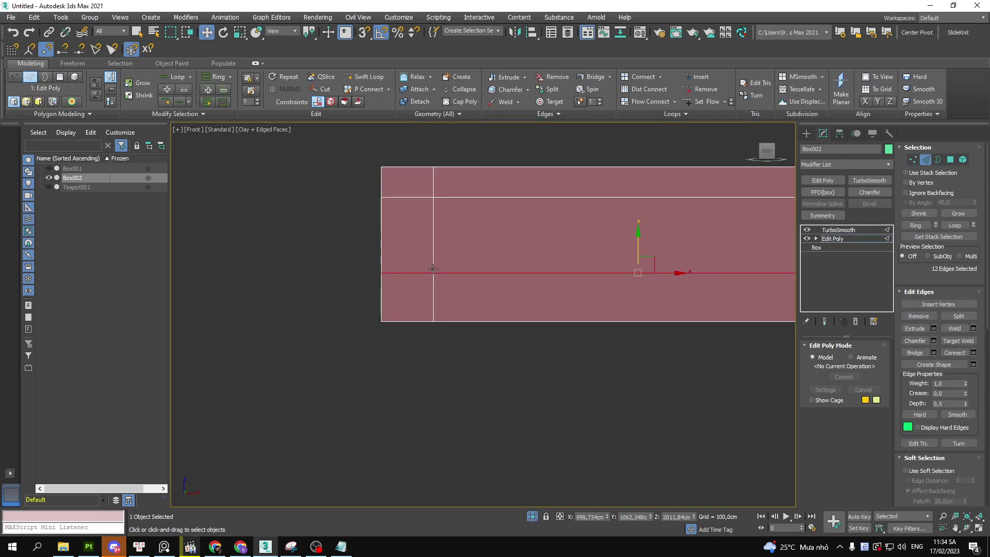
pyautogui.keyDown('alt'); pyautogui.moveTo(433, 268); pyautogui.dragTo(448, 285, button='middle'); pyautogui.keyUp('alt')
pyautogui.moveTo(322, 256); pyautogui.dragTo(766, 286)
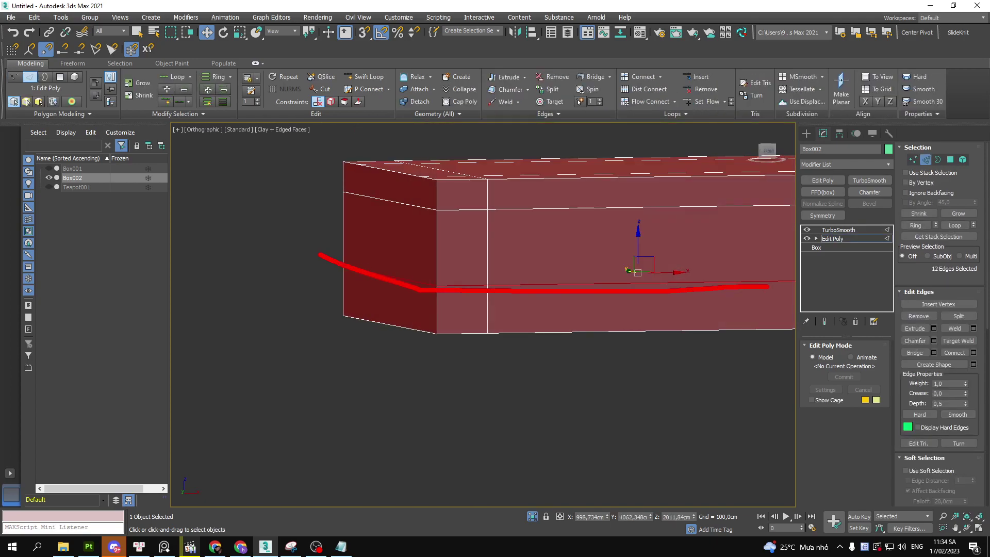
pyautogui.press('f')
pyautogui.scroll(2, 464, 279)
pyautogui.scroll(2, 481, 296)
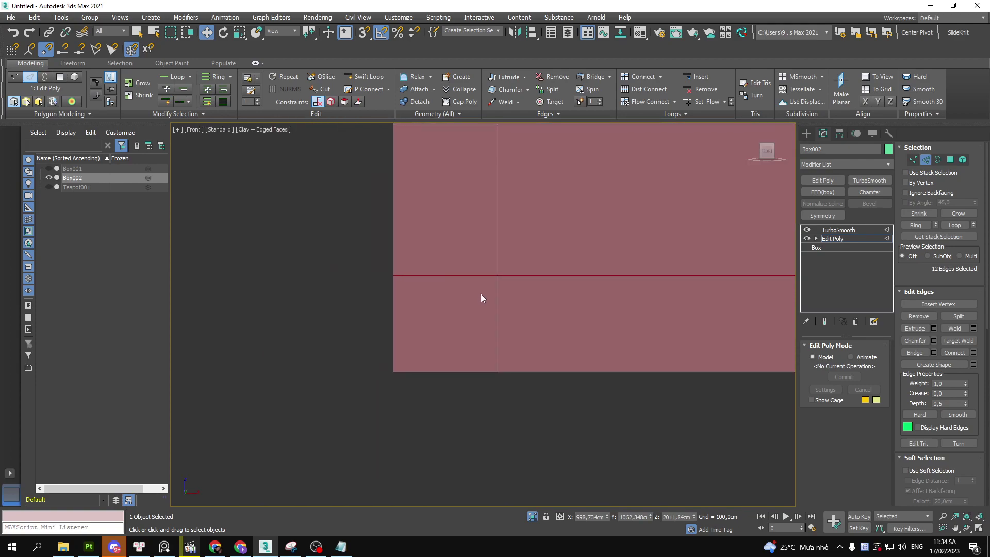
# Turn on Show End Result and move the middle edge loop down along Y
pyautogui.click(834, 322)
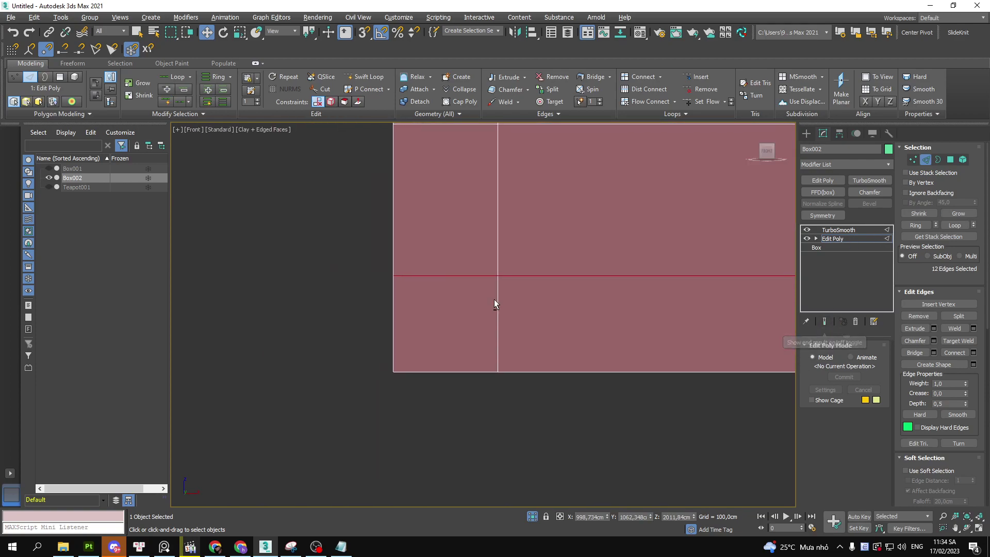
pyautogui.scroll(-2, 660, 239)
pyautogui.scroll(2, 660, 239)
pyautogui.moveTo(567, 249); pyautogui.dragTo(490, 249, button='middle')
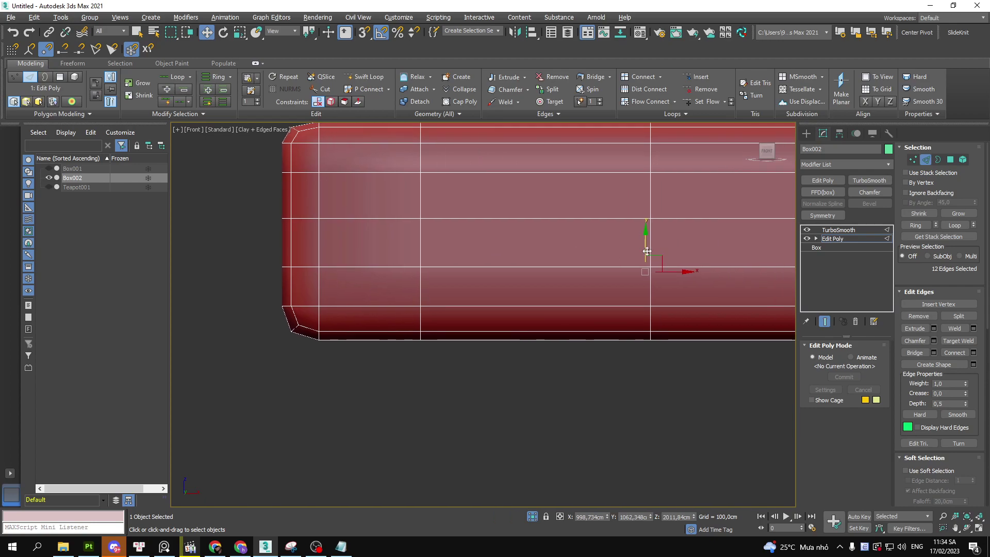
pyautogui.moveTo(591, 266); pyautogui.dragTo(711, 272)
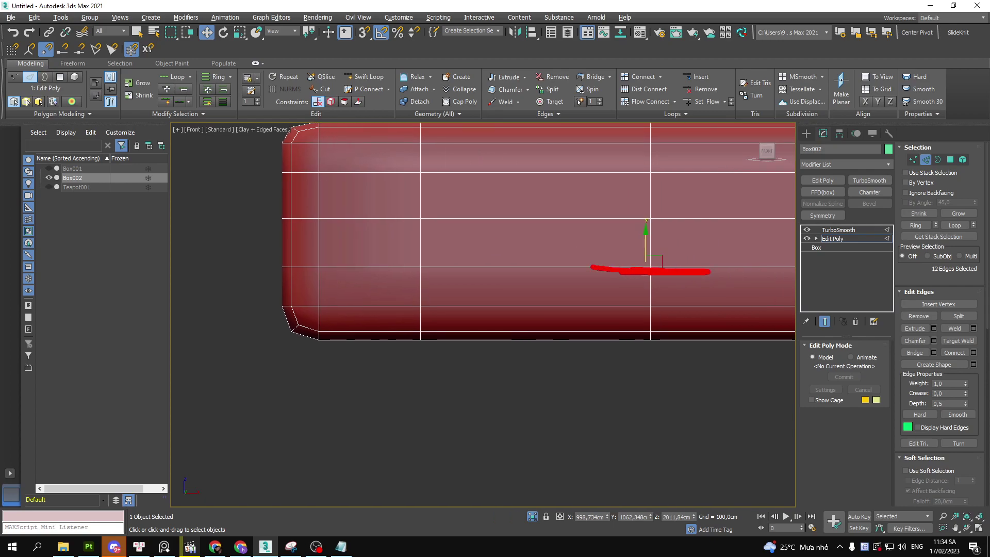
pyautogui.moveTo(645, 237); pyautogui.dragTo(647, 272)
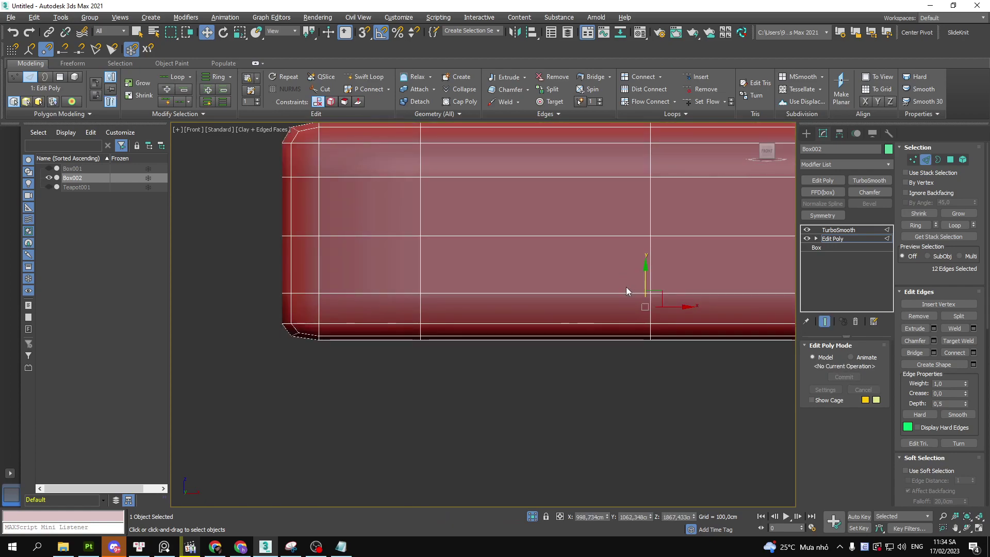
pyautogui.moveTo(645, 269); pyautogui.dragTo(646, 278)
# Select the vertical edge loop near the box's left end, toggling the smoothed preview
pyautogui.moveTo(282, 303)
pyautogui.mouseDown()
pyautogui.moveTo(289, 326)
pyautogui.moveTo(338, 347)
pyautogui.mouseUp()
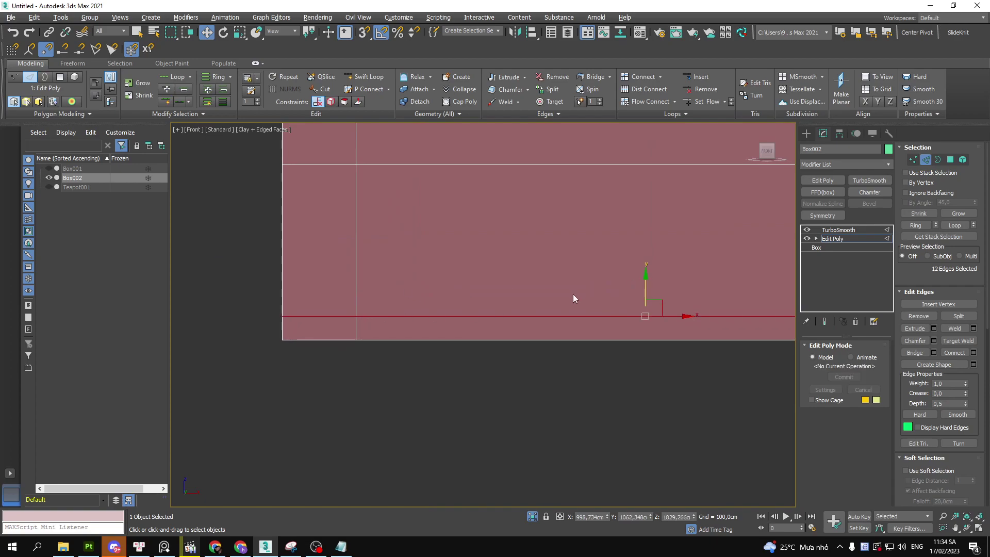
pyautogui.moveTo(574, 294); pyautogui.dragTo(557, 268, button='middle')
pyautogui.hotkey('ctrl', 'e')
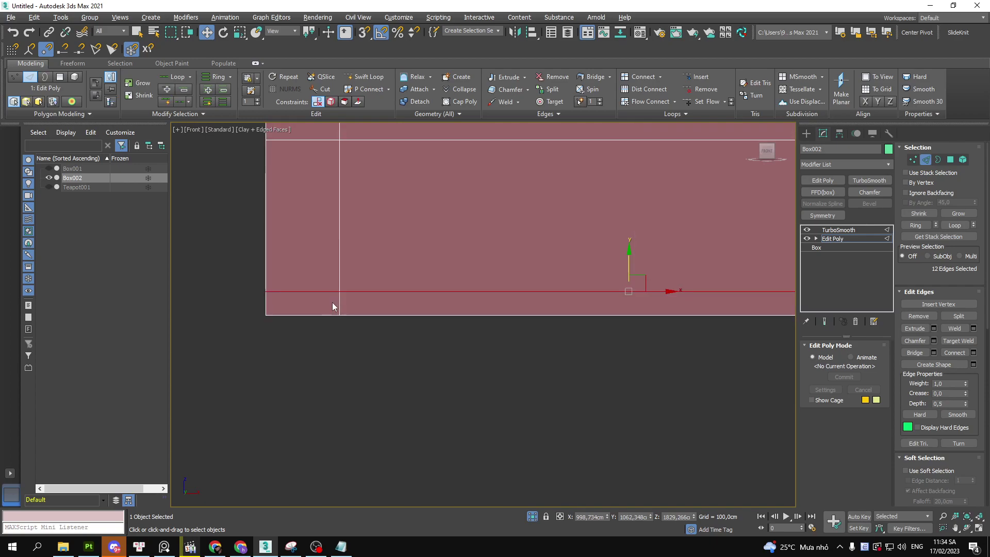
pyautogui.moveTo(339, 179); pyautogui.dragTo(339, 340)
pyautogui.click(340, 219)
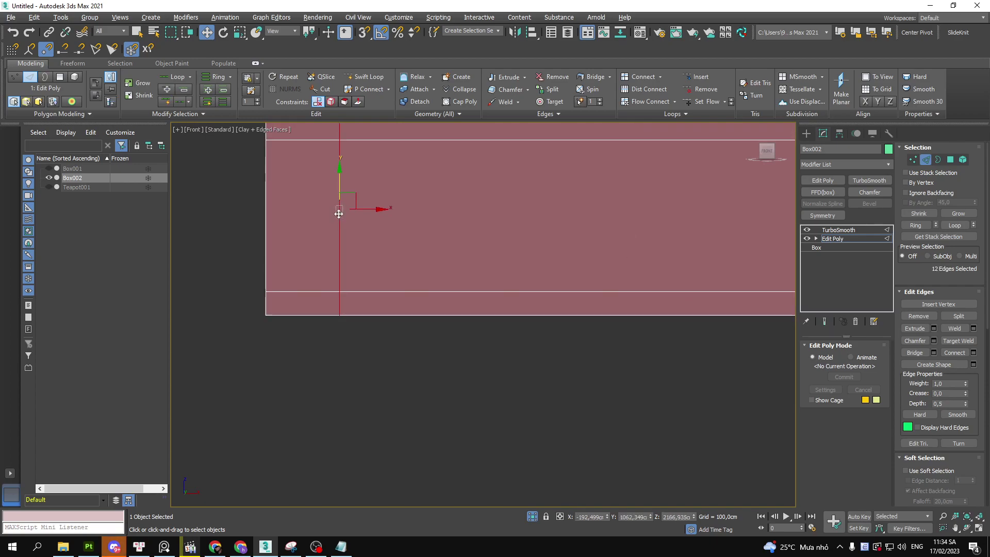
pyautogui.moveTo(336, 212); pyautogui.dragTo(427, 266, button='middle')
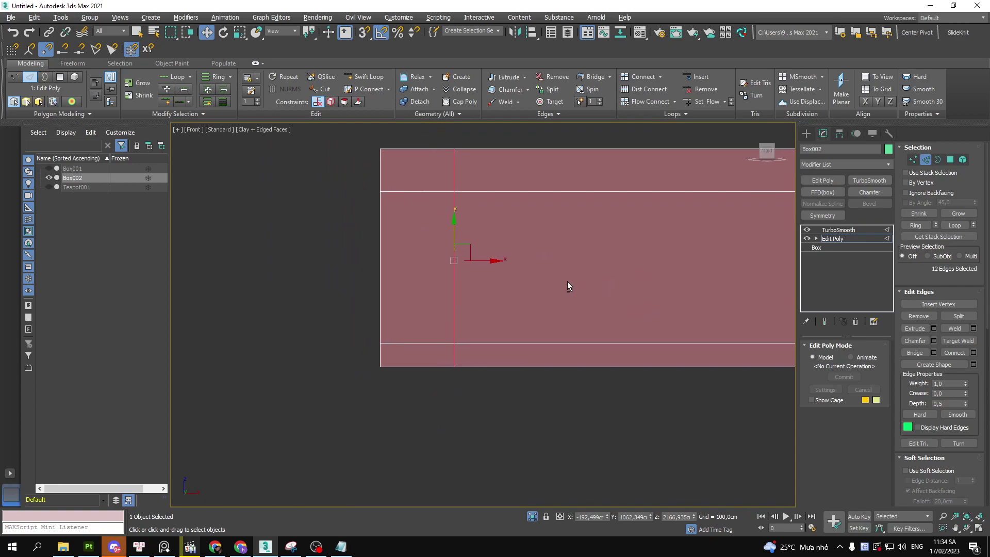
pyautogui.hotkey('ctrl', 'e')
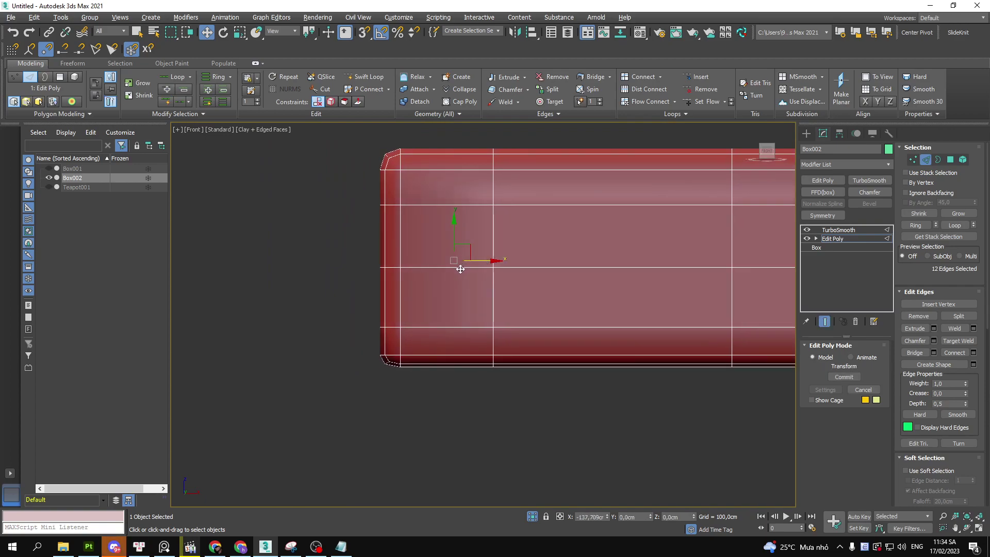
# Select the upper horizontal edge loop in the cage view and move it down
pyautogui.scroll(-2, 428, 285)
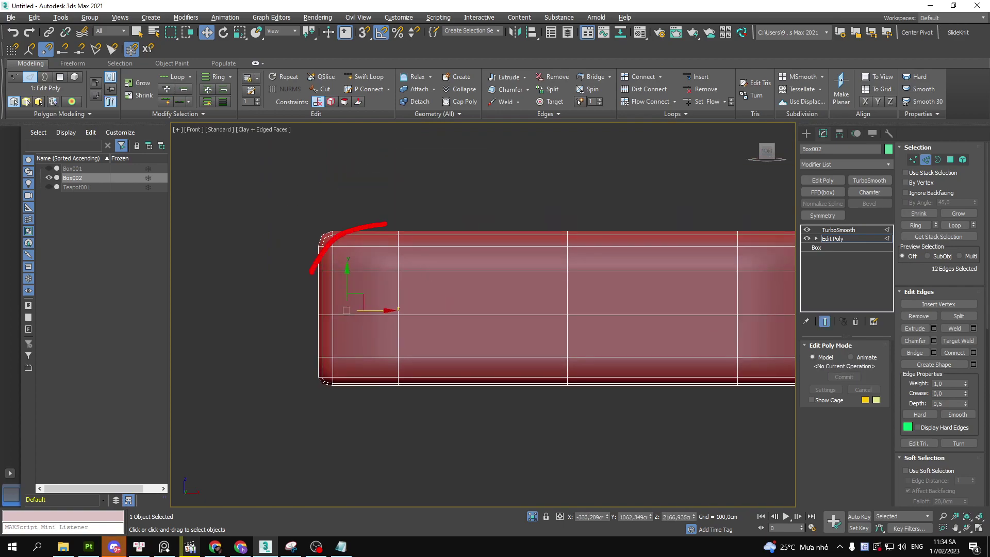
pyautogui.moveTo(285, 299)
pyautogui.mouseDown()
pyautogui.moveTo(685, 283)
pyautogui.moveTo(808, 290)
pyautogui.mouseUp()
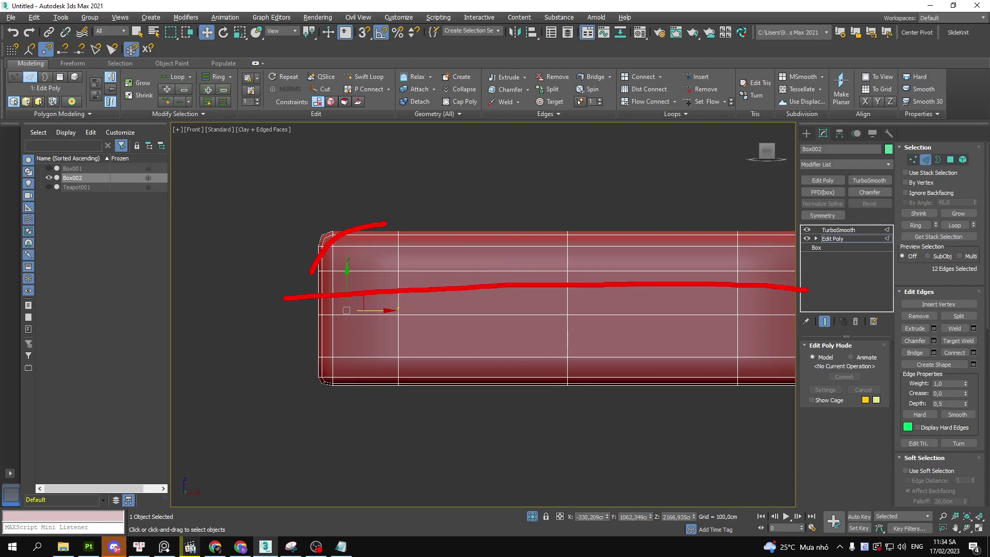
pyautogui.hotkey('ctrl', 'e')
pyautogui.click(405, 262)
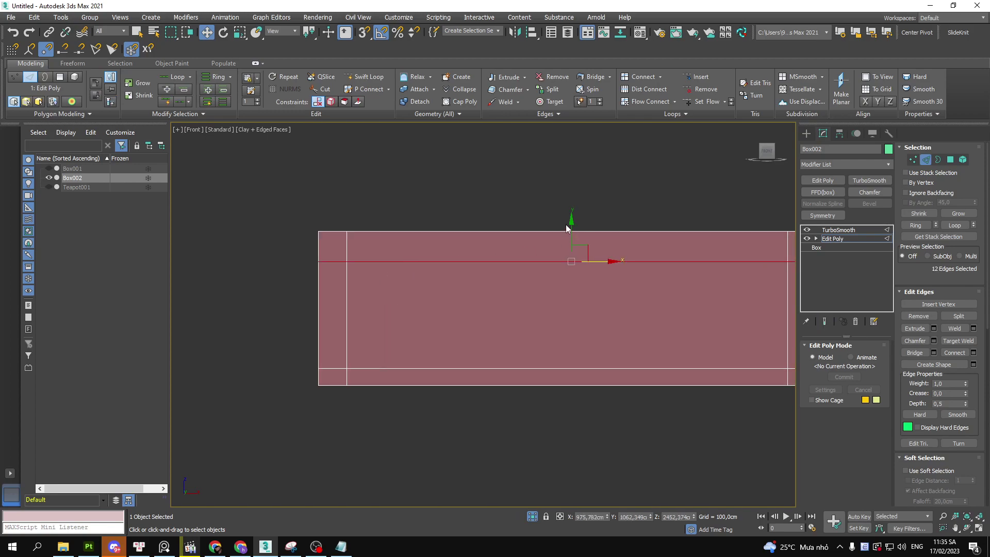
pyautogui.moveTo(565, 228); pyautogui.dragTo(567, 254)
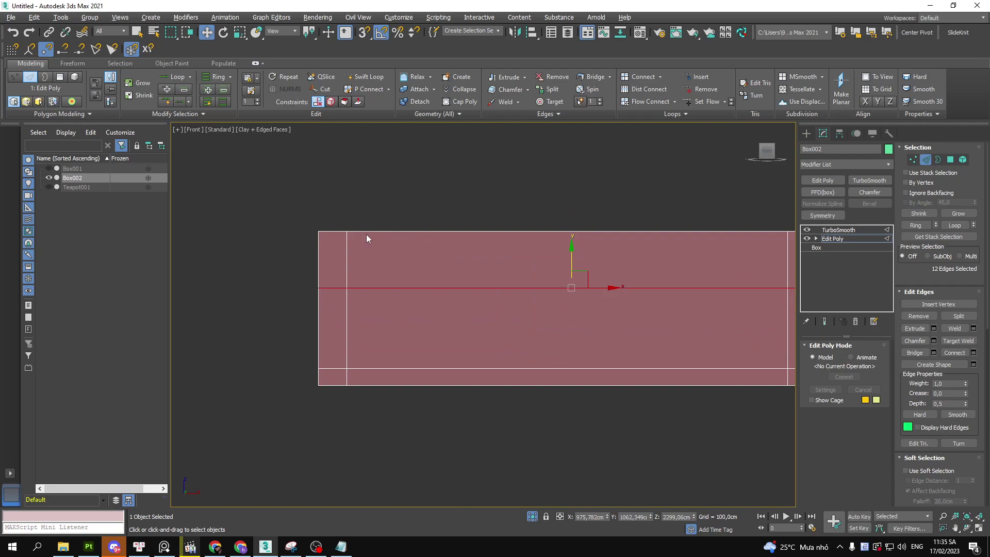
# In Vertex mode, select the four top-left corner vertices of the box
pyautogui.moveTo(350, 232); pyautogui.dragTo(338, 239, button='middle')
pyautogui.press('1')
pyautogui.moveTo(337, 240)
pyautogui.mouseDown()
pyautogui.moveTo(368, 263)
pyautogui.moveTo(444, 251)
pyautogui.mouseUp()
# Drag the top-left corner vertices inward to slant the box's upper-left corner
pyautogui.hotkey('ctrl', 'e')
pyautogui.moveTo(481, 248); pyautogui.dragTo(361, 248, button='middle')
pyautogui.hotkey('ctrl', 'e')
# Slide the right-end vertical edge loop leftward and pull the top-right corner vertices inward
pyautogui.press('2')
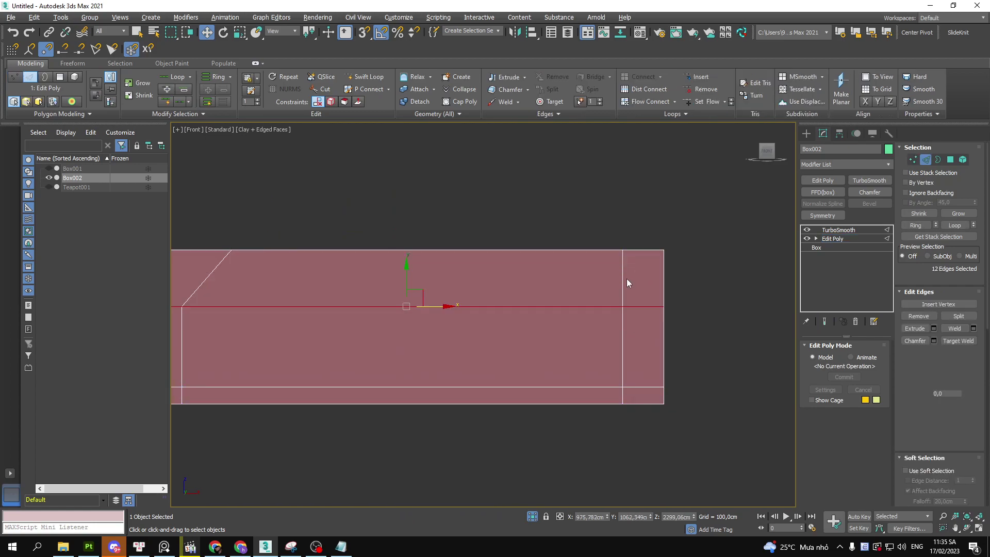
pyautogui.doubleClick(622, 274)
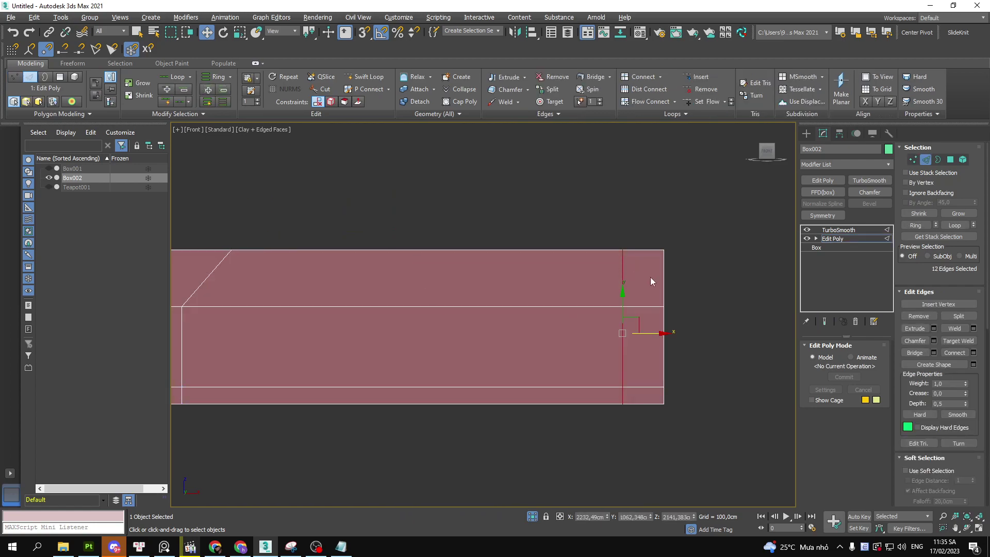
pyautogui.moveTo(661, 332); pyautogui.dragTo(642, 331)
pyautogui.press('1')
pyautogui.hotkey('ctrl', 'e')
pyautogui.moveTo(703, 230)
pyautogui.mouseDown()
pyautogui.moveTo(656, 258)
pyautogui.moveTo(669, 255)
pyautogui.mouseUp()
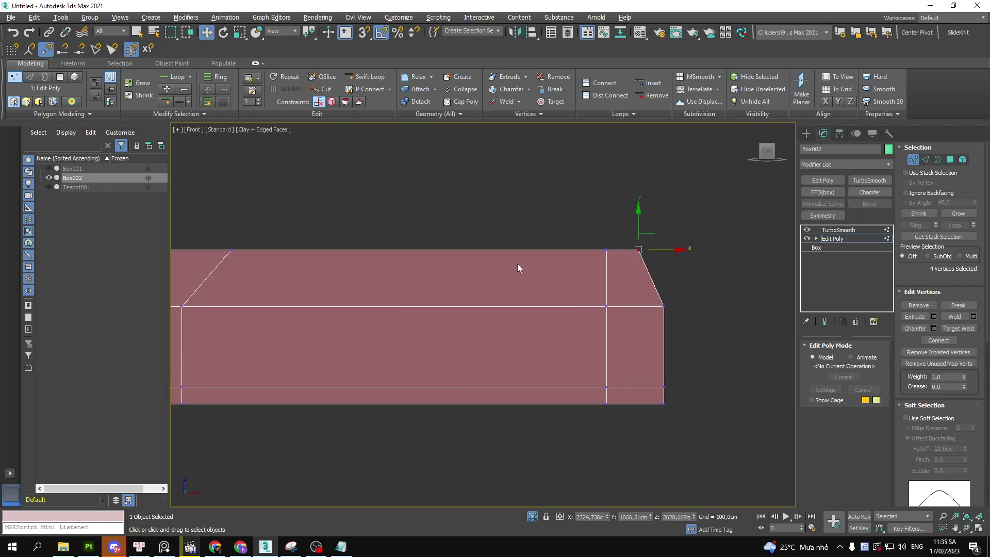
# Reselect the top-left corner vertices and lower them slightly
pyautogui.scroll(-3, 513, 248)
pyautogui.moveTo(312, 235)
pyautogui.mouseDown()
pyautogui.moveTo(341, 257)
pyautogui.moveTo(370, 246)
pyautogui.mouseUp()
pyautogui.scroll(2, 360, 257)
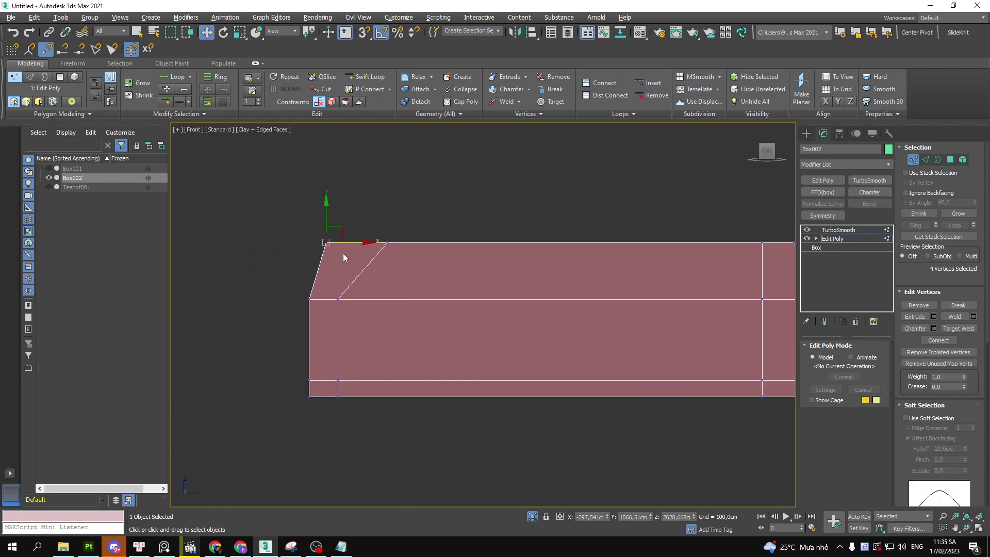
pyautogui.moveTo(341, 234); pyautogui.dragTo(348, 245)
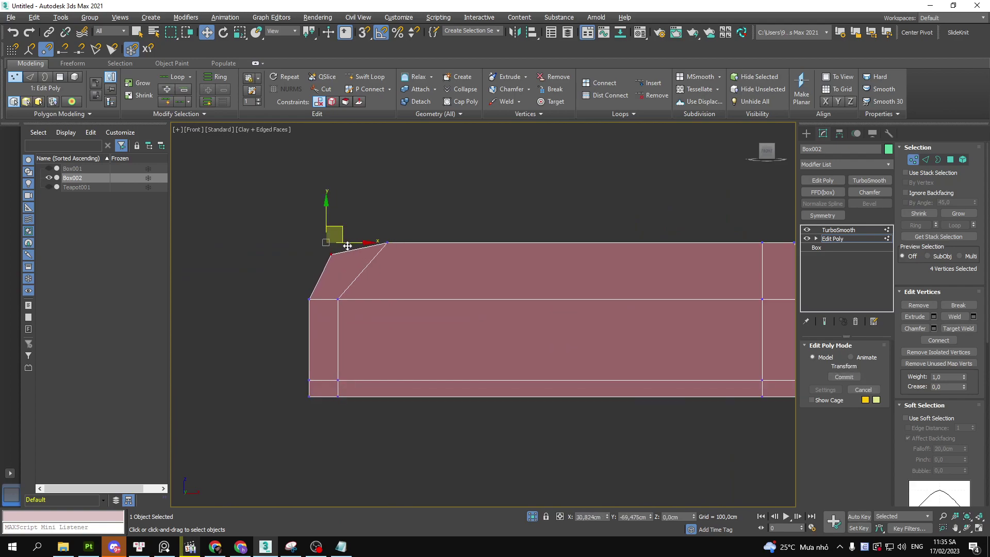
# Select the top-right corner vertices and orbit to check both slanted ends in the front view
pyautogui.moveTo(548, 255); pyautogui.dragTo(442, 254, button='middle')
pyautogui.moveTo(662, 227)
pyautogui.mouseDown()
pyautogui.moveTo(684, 260)
pyautogui.moveTo(686, 243)
pyautogui.moveTo(680, 254)
pyautogui.mouseUp()
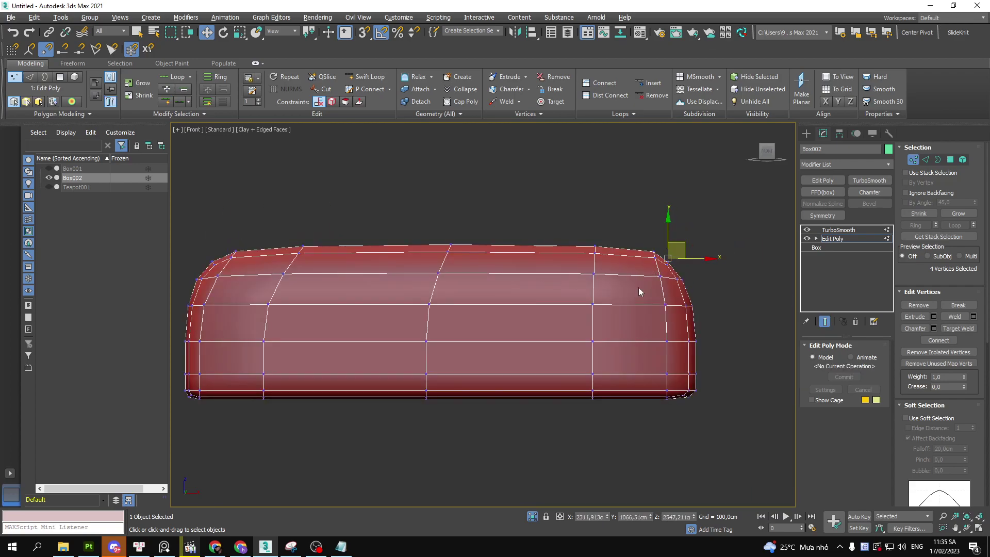
pyautogui.moveTo(639, 291)
pyautogui.keyDown('alt'); pyautogui.mouseDown(button='middle')
pyautogui.moveTo(546, 276)
pyautogui.moveTo(575, 303)
pyautogui.moveTo(541, 267)
pyautogui.mouseUp(button='middle'); pyautogui.keyUp('alt')
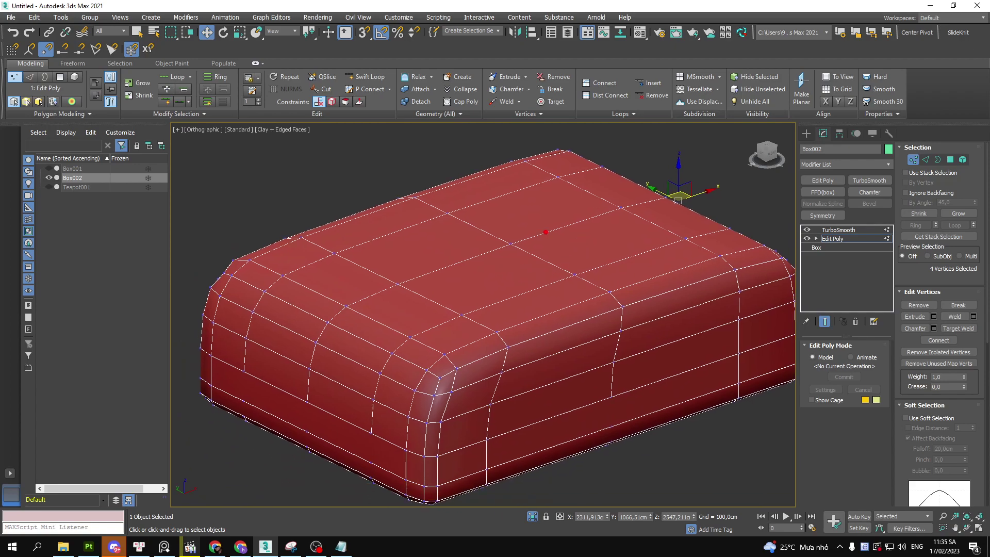
pyautogui.moveTo(545, 230); pyautogui.dragTo(440, 283)
pyautogui.moveTo(628, 367)
pyautogui.mouseDown()
pyautogui.moveTo(496, 446)
pyautogui.moveTo(760, 330)
pyautogui.mouseUp()
pyautogui.press('Escape')
pyautogui.hotkey('ctrl', 'BackSpace')
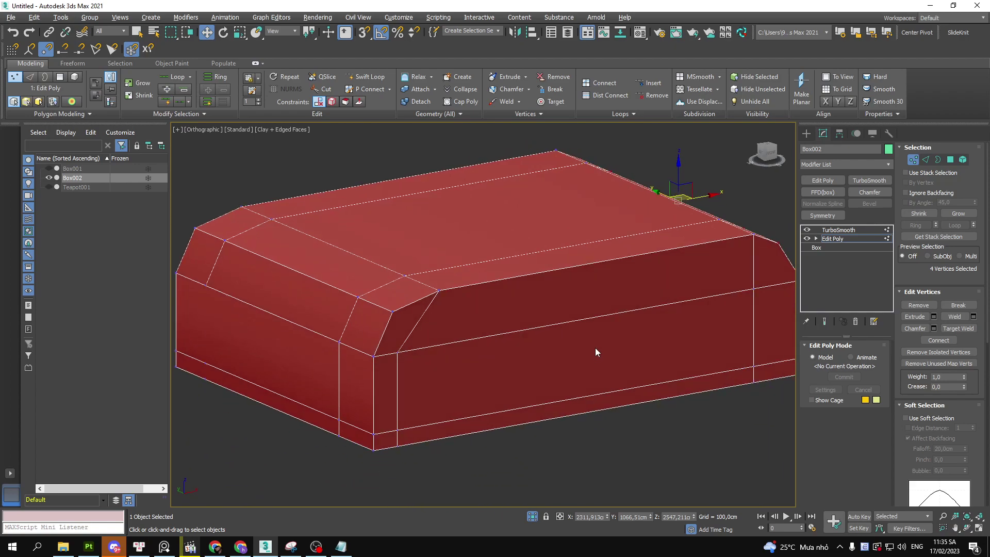
pyautogui.press('f')
pyautogui.scroll(-3, 484, 329)
pyautogui.scroll(-3, 446, 299)
pyautogui.scroll(-5, 448, 303)
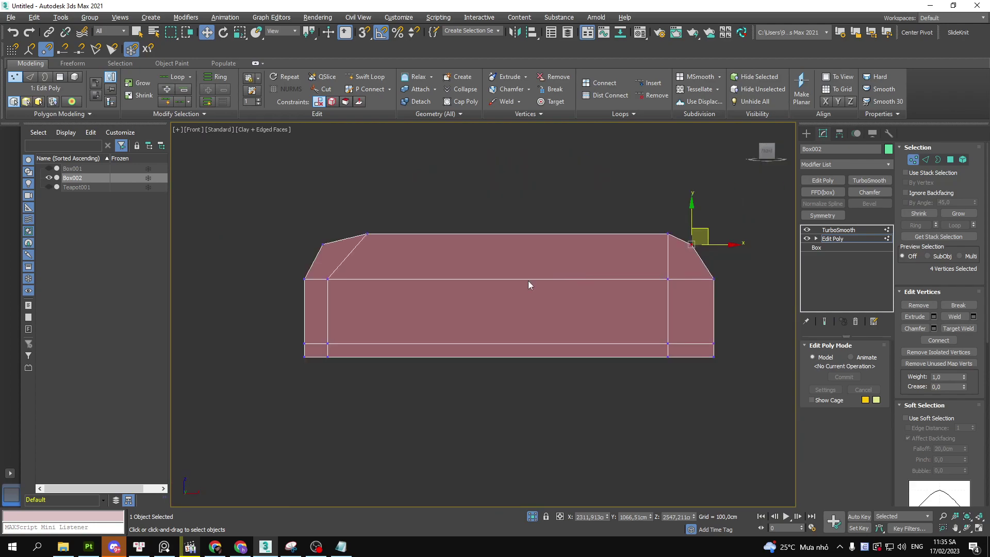
pyautogui.hotkey('shift', 'alt', 'w')
# Insert two vertical edge loops near the box centre with Swift Loop
pyautogui.click(467, 282)
pyautogui.click(575, 289)
pyautogui.press('w')
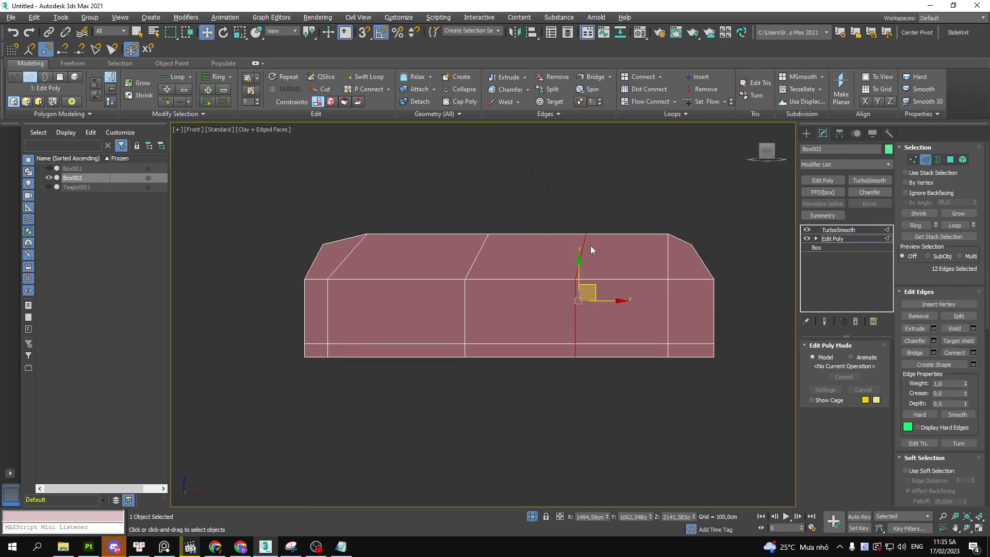
pyautogui.press('1')
pyautogui.moveTo(557, 221); pyautogui.dragTo(602, 236)
pyautogui.rightClick(599, 238)
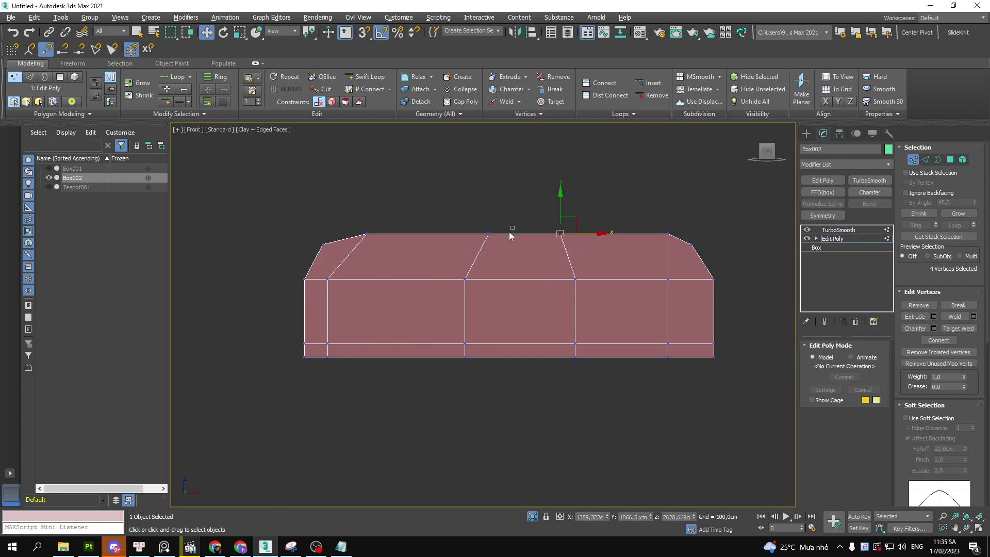
# Select three side faces of the box and push them outward
pyautogui.press('4')
pyautogui.keyDown('alt'); pyautogui.moveTo(521, 268); pyautogui.dragTo(505, 252, button='middle'); pyautogui.keyUp('alt')
pyautogui.hotkey('ctrl', 'e')
pyautogui.hotkey('ctrl', 'e')
pyautogui.click(529, 309)
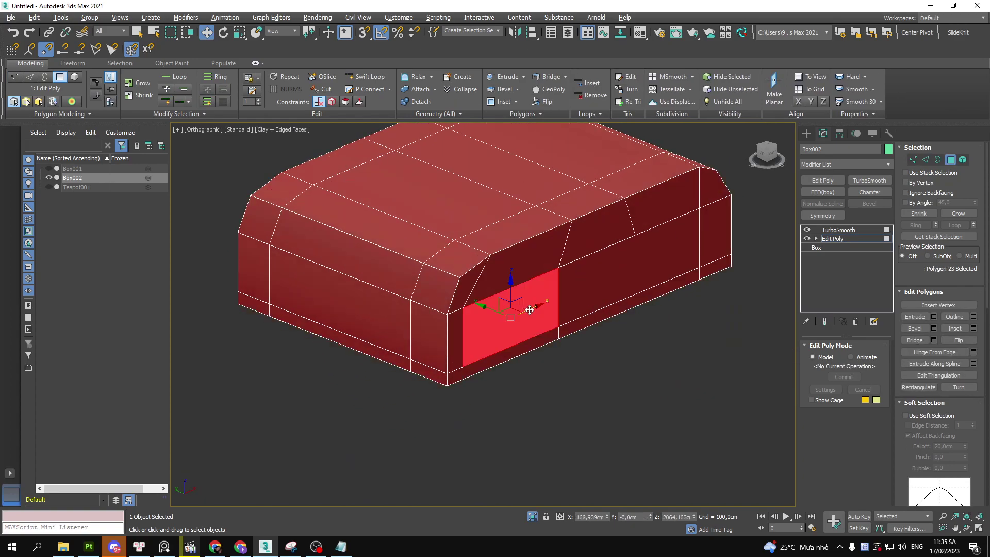
pyautogui.keyDown('ctrl'); pyautogui.click(608, 287); pyautogui.keyUp('ctrl')
pyautogui.keyDown('ctrl'); pyautogui.click(661, 259); pyautogui.keyUp('ctrl')
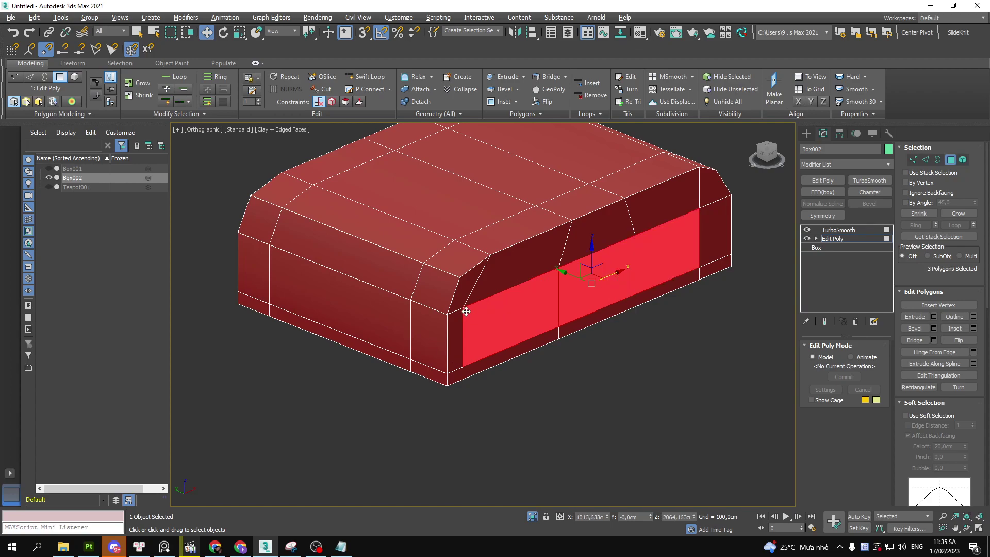
pyautogui.hotkey('ctrl', 'e')
pyautogui.keyDown('alt'); pyautogui.moveTo(572, 290); pyautogui.dragTo(595, 305, button='middle'); pyautogui.keyUp('alt')
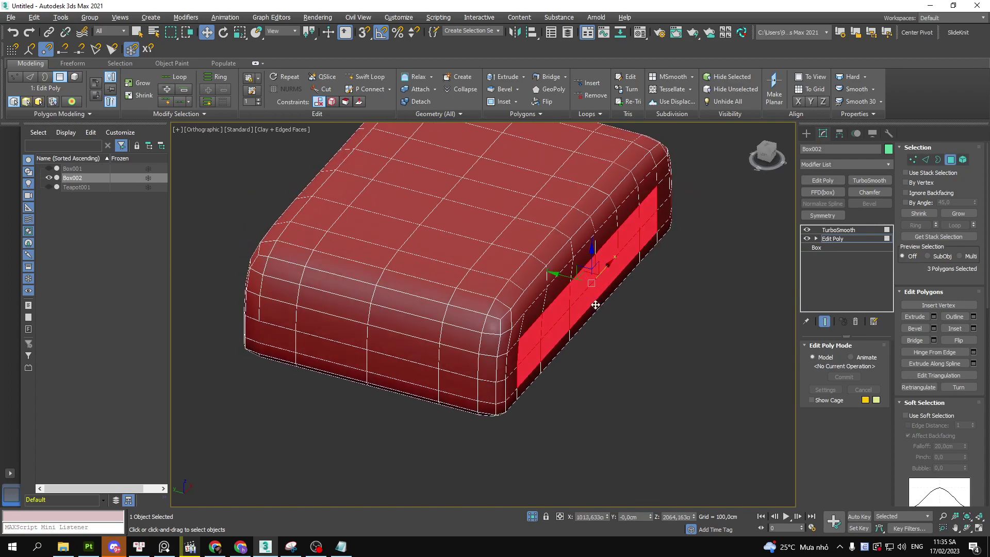
pyautogui.moveTo(563, 276); pyautogui.dragTo(588, 298)
# Push only the middle side face further outward to bulge the side
pyautogui.hotkey('ctrl', 'e')
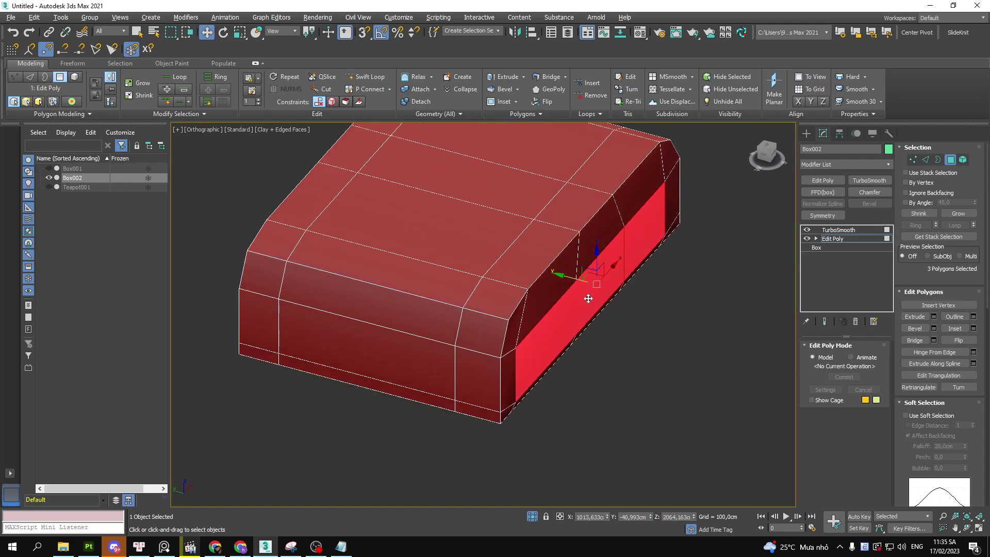
pyautogui.keyDown('alt'); pyautogui.moveTo(592, 294); pyautogui.dragTo(568, 274, button='middle'); pyautogui.keyUp('alt')
pyautogui.click(583, 286)
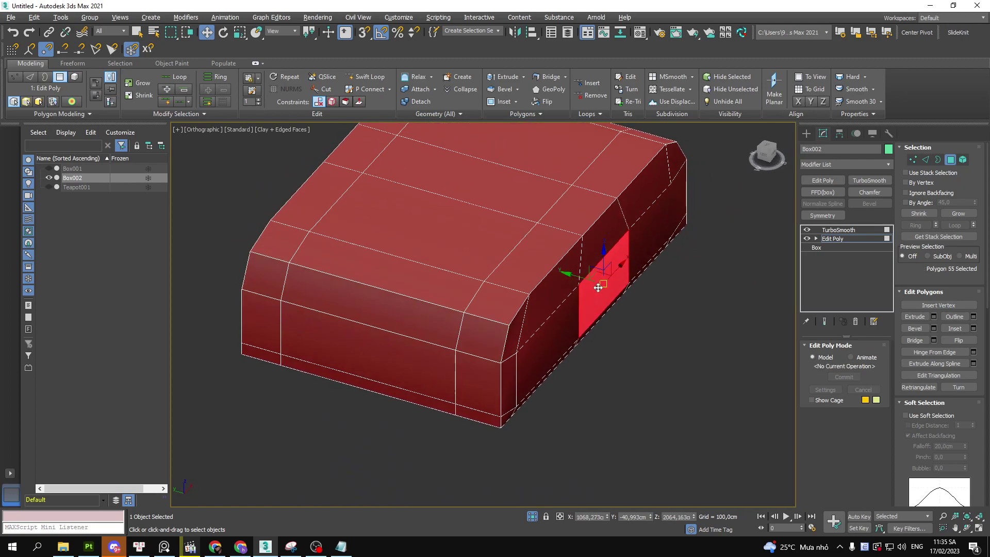
pyautogui.hotkey('ctrl', 'e')
pyautogui.moveTo(567, 274); pyautogui.dragTo(571, 271)
pyautogui.moveTo(570, 273)
pyautogui.keyDown('alt'); pyautogui.mouseDown(button='middle')
pyautogui.moveTo(553, 374)
pyautogui.moveTo(521, 392)
pyautogui.mouseUp(button='middle'); pyautogui.keyUp('alt')
pyautogui.hotkey('ctrl', 'e')
# Select the lower front corner and right-edge vertices, checking against the smoothed preview
pyautogui.press('1')
pyautogui.click(518, 405)
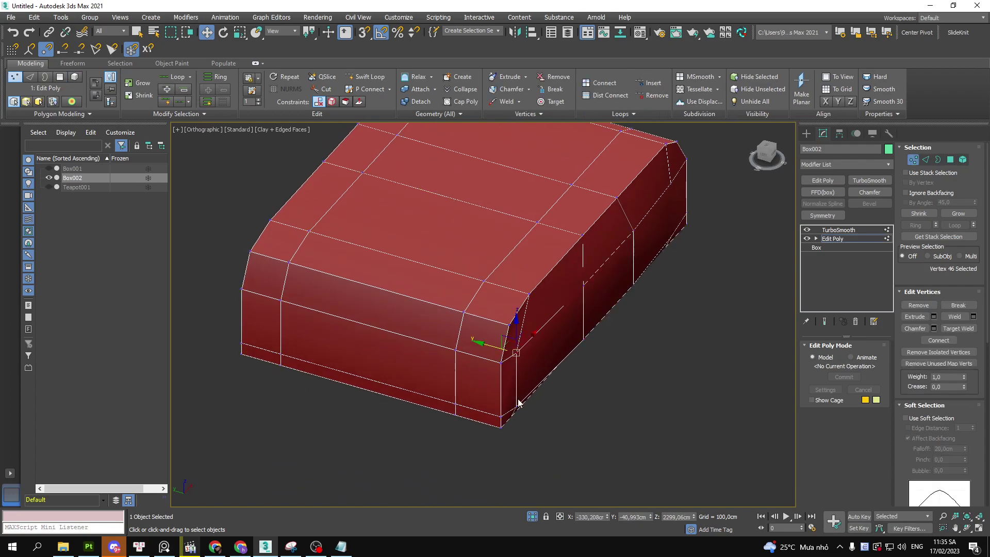
pyautogui.hotkey('ctrl', 'e')
pyautogui.hotkey('ctrl', 'e')
pyautogui.keyDown('ctrl'); pyautogui.click(676, 205); pyautogui.keyUp('ctrl')
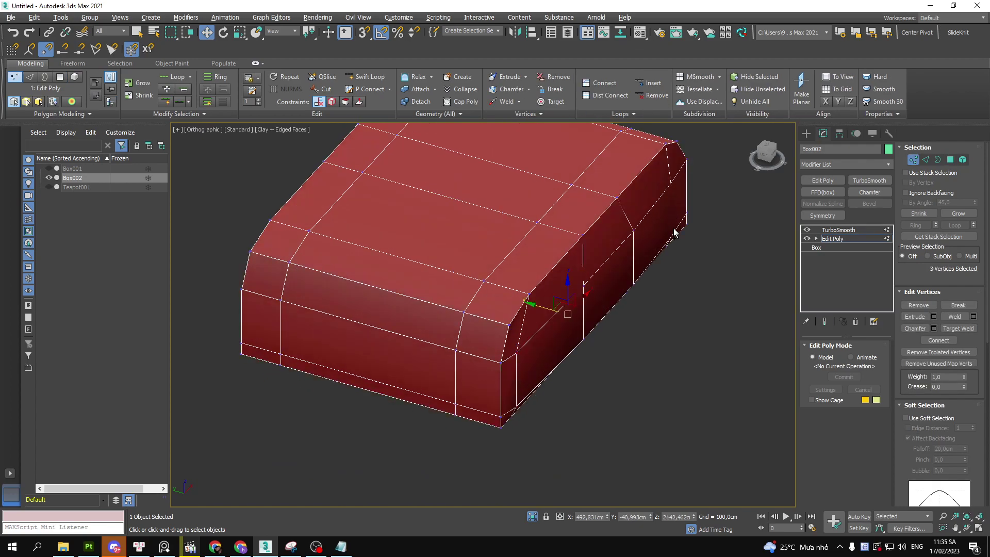
pyautogui.keyDown('ctrl'); pyautogui.click(671, 235); pyautogui.keyUp('ctrl')
pyautogui.hotkey('ctrl', 'e')
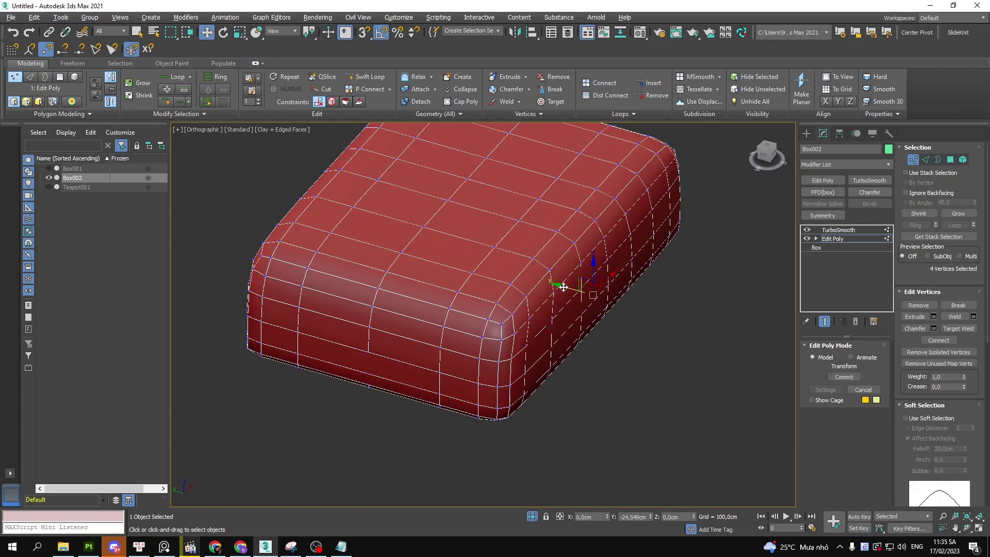
pyautogui.moveTo(561, 285)
pyautogui.keyDown('alt'); pyautogui.mouseDown(button='middle')
pyautogui.moveTo(539, 274)
pyautogui.moveTo(539, 247)
pyautogui.moveTo(517, 265)
pyautogui.moveTo(530, 191)
pyautogui.moveTo(552, 263)
pyautogui.moveTo(545, 178)
pyautogui.moveTo(527, 274)
pyautogui.moveTo(640, 210)
pyautogui.moveTo(567, 228)
pyautogui.mouseUp(button='middle'); pyautogui.keyUp('alt')
pyautogui.hotkey('ctrl', 'e')
# Insert one more edge loop across the box's side with Swift Loop
pyautogui.press('4')
pyautogui.hotkey('shift', 'alt', 'w')
pyautogui.click(528, 243)
pyautogui.click(614, 221)
pyautogui.press('4')
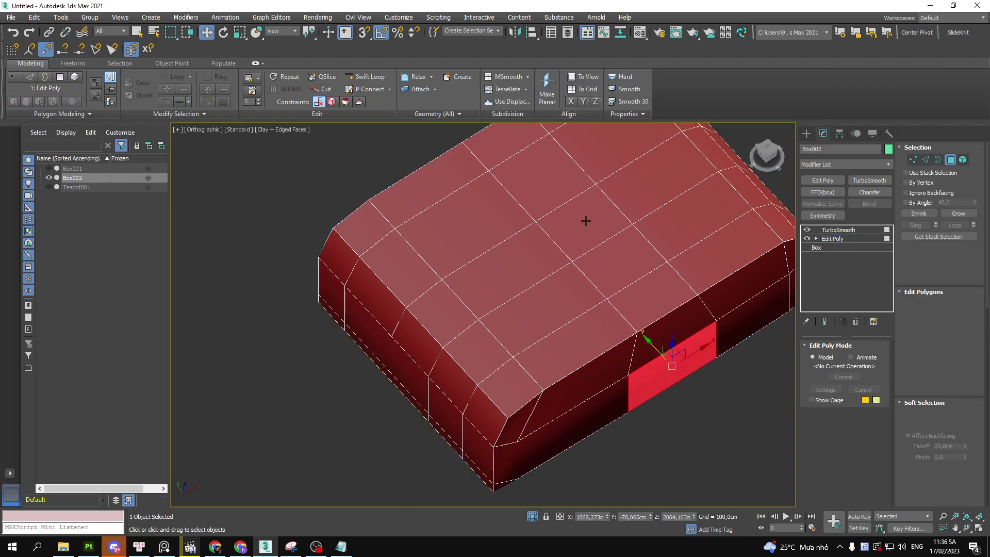
# Select nine top faces of the box and raise them upward
pyautogui.click(586, 221)
pyautogui.keyDown('ctrl'); pyautogui.click(508, 268); pyautogui.keyUp('ctrl')
pyautogui.keyDown('ctrl'); pyautogui.click(487, 220); pyautogui.keyUp('ctrl')
pyautogui.keyDown('ctrl'); pyautogui.click(542, 180); pyautogui.keyUp('ctrl')
pyautogui.keyDown('ctrl'); pyautogui.click(602, 166); pyautogui.keyUp('ctrl')
pyautogui.keyDown('ctrl'); pyautogui.click(645, 189); pyautogui.keyUp('ctrl')
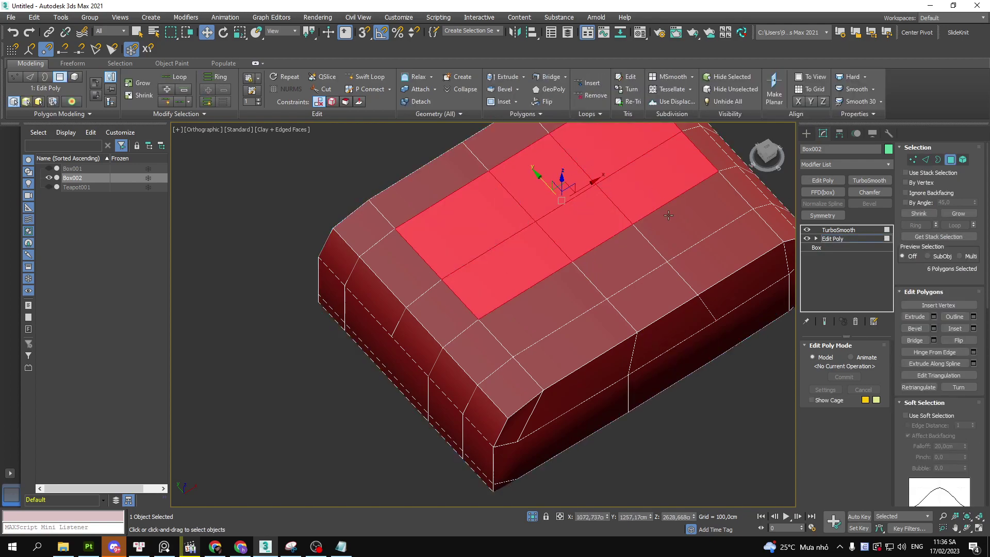
pyautogui.keyDown('ctrl'); pyautogui.click(691, 217); pyautogui.keyUp('ctrl')
pyautogui.keyDown('ctrl'); pyautogui.click(624, 264); pyautogui.keyUp('ctrl')
pyautogui.keyDown('ctrl'); pyautogui.click(542, 310); pyautogui.keyUp('ctrl')
pyautogui.moveTo(541, 310)
pyautogui.keyDown('alt'); pyautogui.mouseDown(button='middle')
pyautogui.moveTo(590, 197)
pyautogui.moveTo(585, 183)
pyautogui.mouseUp(button='middle'); pyautogui.keyUp('alt')
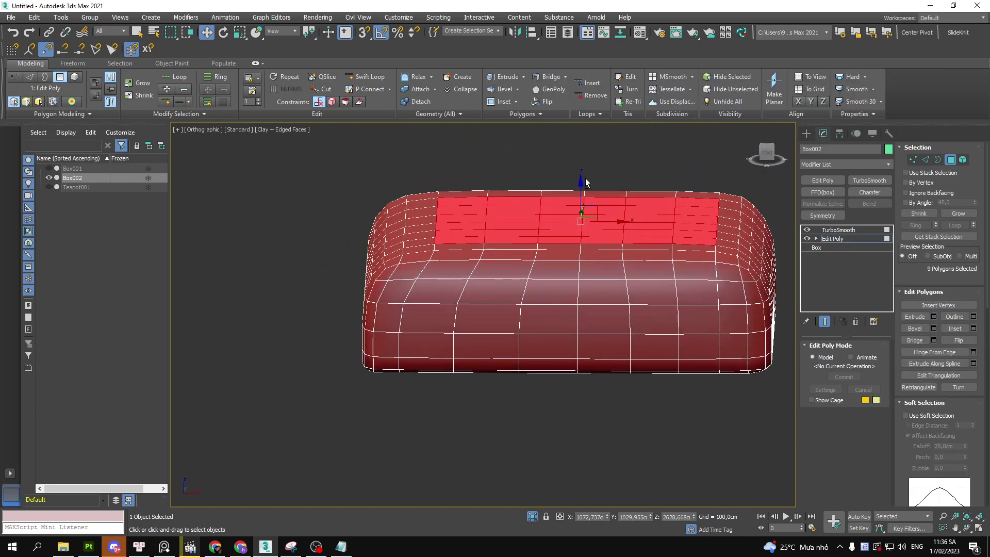
pyautogui.moveTo(583, 189); pyautogui.dragTo(582, 170)
pyautogui.moveTo(582, 170)
pyautogui.keyDown('alt'); pyautogui.mouseDown(button='middle')
pyautogui.moveTo(568, 172)
pyautogui.moveTo(567, 183)
pyautogui.moveTo(599, 188)
pyautogui.moveTo(751, 259)
pyautogui.mouseUp(button='middle'); pyautogui.keyUp('alt')
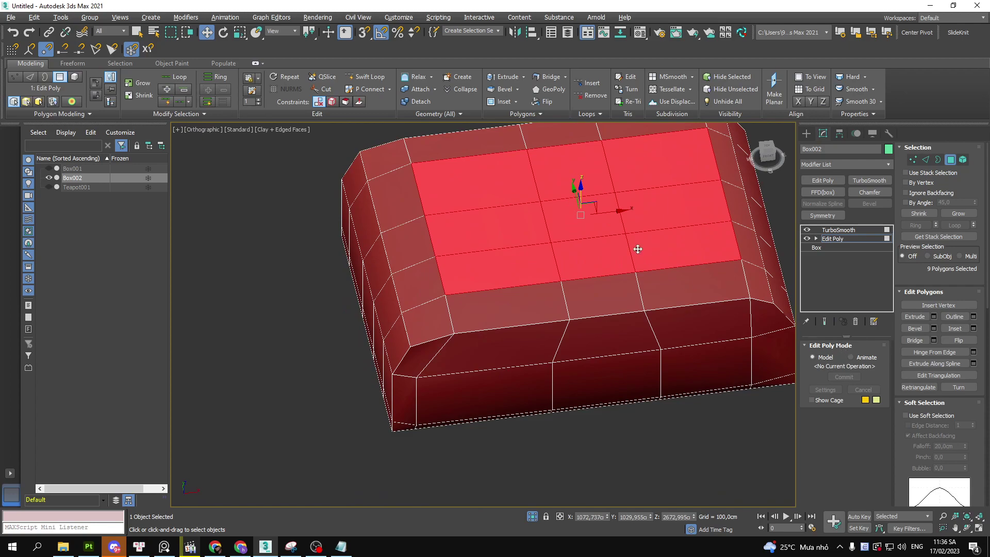
# Lift the centre top face a little higher to dome the cushion
pyautogui.click(593, 212)
pyautogui.moveTo(593, 212)
pyautogui.keyDown('alt'); pyautogui.mouseDown(button='middle')
pyautogui.moveTo(602, 181)
pyautogui.moveTo(578, 191)
pyautogui.mouseUp(button='middle'); pyautogui.keyUp('alt')
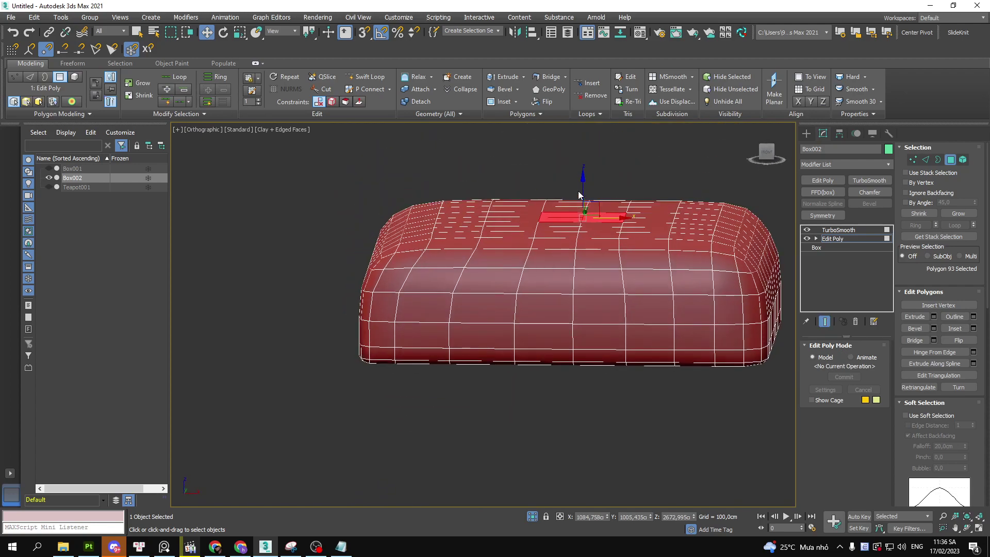
pyautogui.moveTo(583, 188); pyautogui.dragTo(598, 189)
pyautogui.keyDown('alt'); pyautogui.moveTo(598, 188); pyautogui.dragTo(662, 243, button='middle'); pyautogui.keyUp('alt')
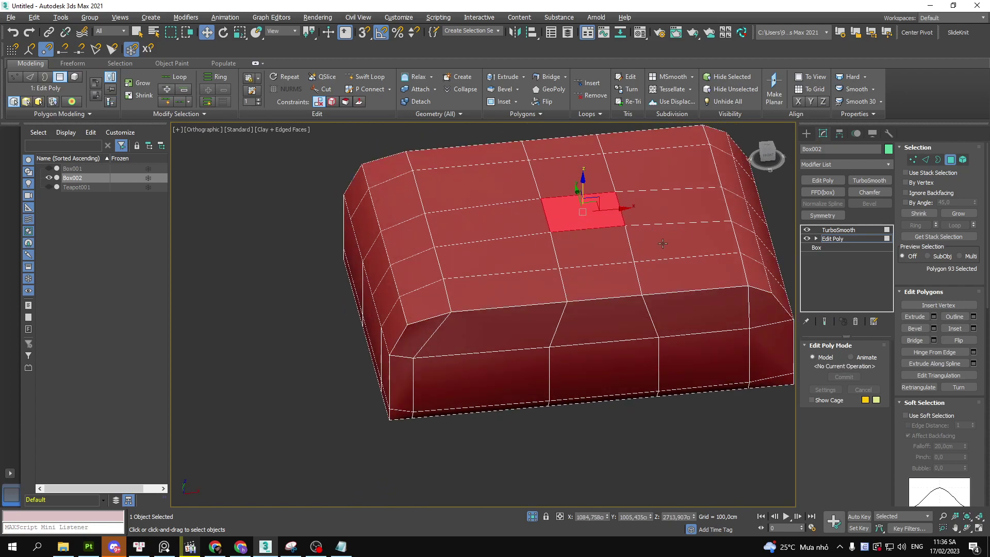
# Leave sub-object mode and turn off the edged-faces overlay to view the cushion
pyautogui.press('2')
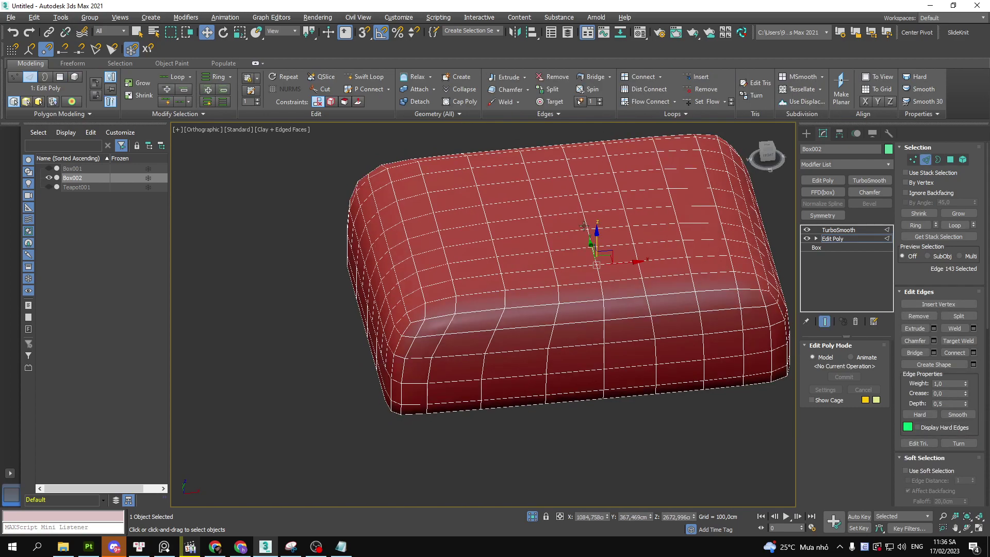
pyautogui.moveTo(592, 229)
pyautogui.keyDown('alt'); pyautogui.mouseDown(button='middle')
pyautogui.moveTo(603, 214)
pyautogui.moveTo(488, 249)
pyautogui.mouseUp(button='middle'); pyautogui.keyUp('alt')
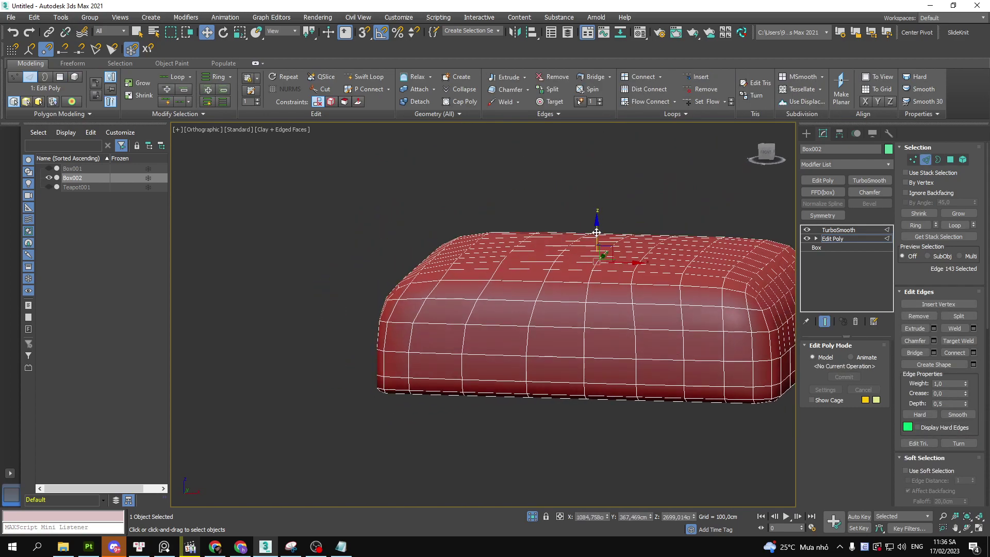
pyautogui.press('2')
pyautogui.press('F4')
pyautogui.moveTo(553, 290)
pyautogui.keyDown('alt'); pyautogui.mouseDown(button='middle')
pyautogui.moveTo(609, 348)
pyautogui.moveTo(590, 302)
pyautogui.mouseUp(button='middle'); pyautogui.keyUp('alt')
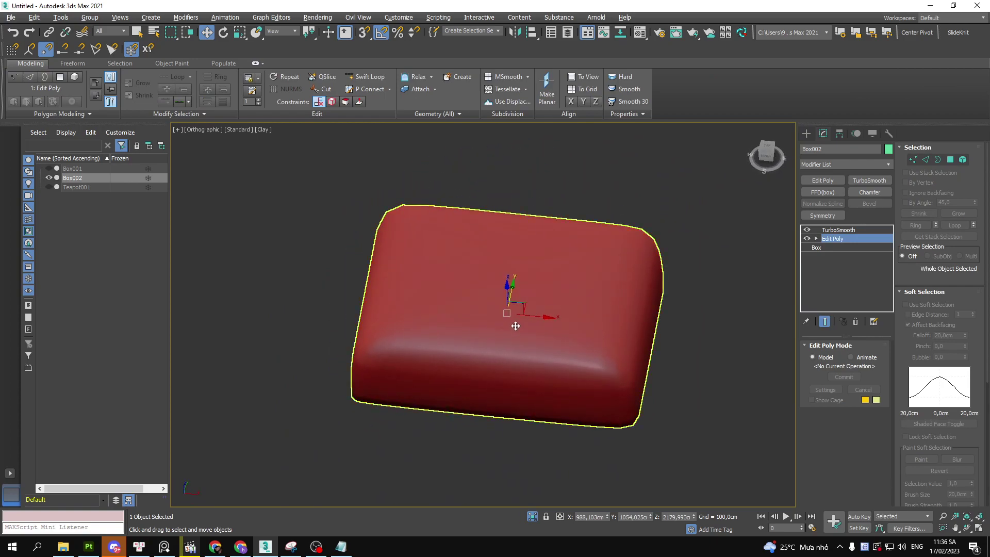
# Return to the front view, deselect Box002 and clear the on-screen annotations
pyautogui.press('f')
pyautogui.press('F4')
pyautogui.press('F4')
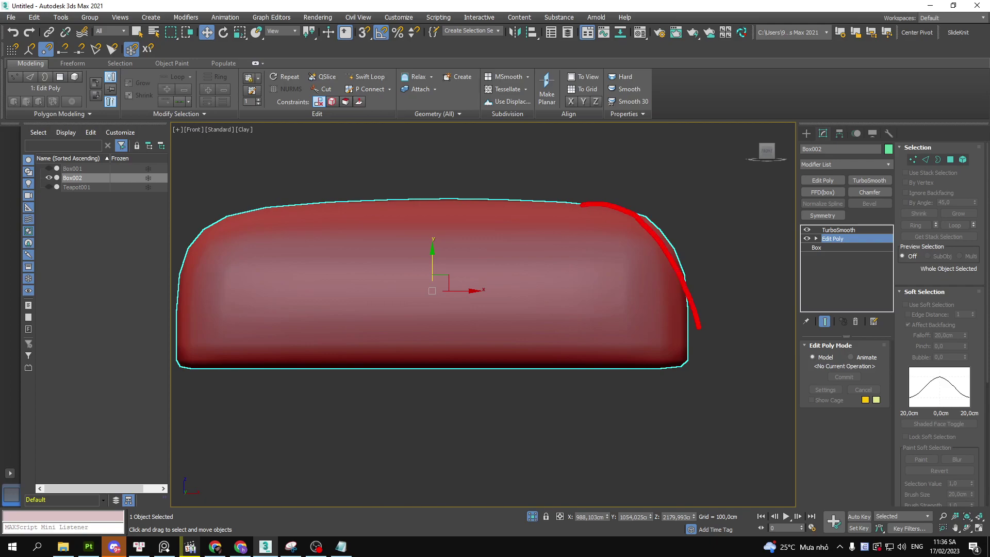
pyautogui.click(530, 403)
pyautogui.moveTo(547, 368); pyautogui.dragTo(570, 468)
pyautogui.moveTo(510, 368)
pyautogui.mouseDown()
pyautogui.moveTo(464, 431)
pyautogui.moveTo(589, 407)
pyautogui.mouseUp()
pyautogui.moveTo(174, 184)
pyautogui.mouseDown()
pyautogui.moveTo(571, 405)
pyautogui.moveTo(746, 385)
pyautogui.mouseUp()
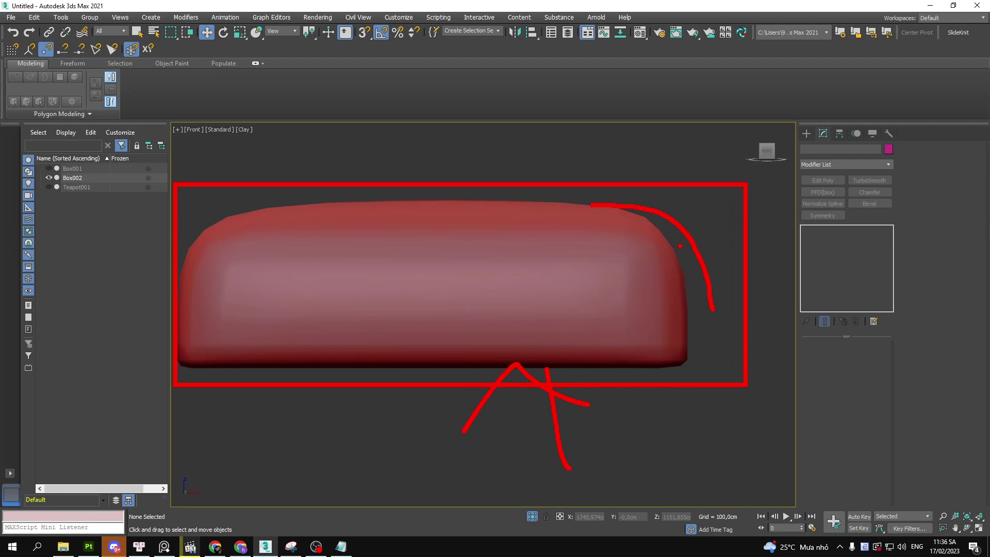
pyautogui.press('Escape')
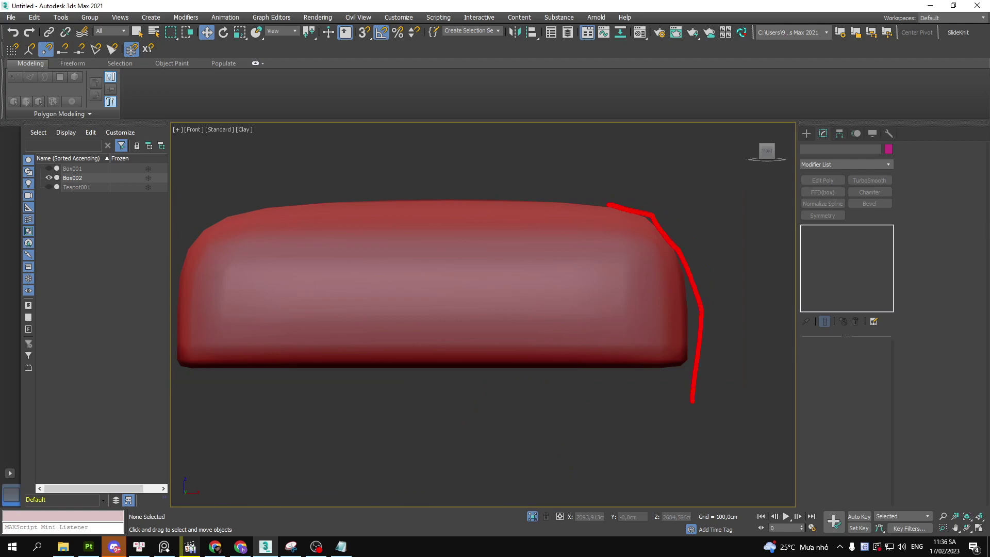
pyautogui.scroll(-4, 464, 274)
pyautogui.click(439, 293)
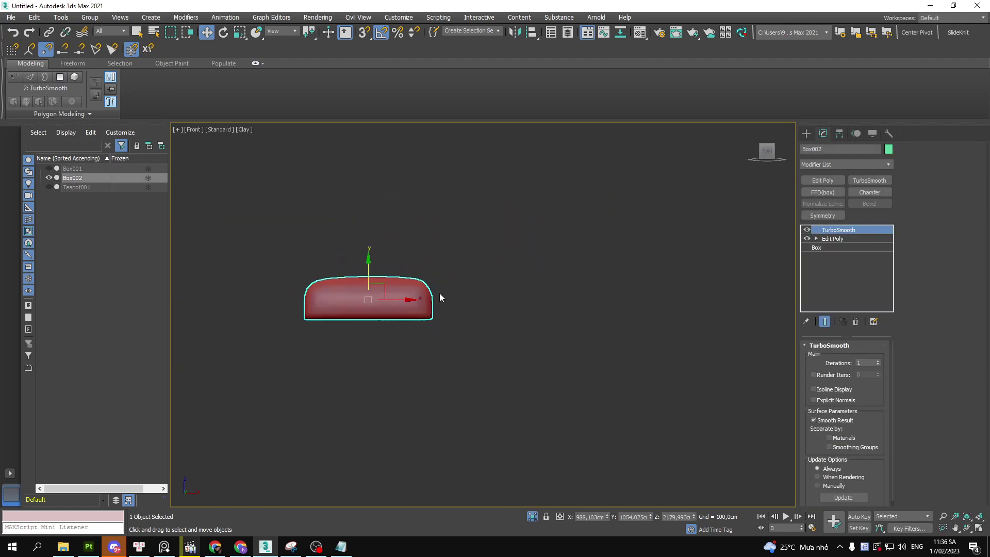
pyautogui.keyDown('alt'); pyautogui.moveTo(440, 293); pyautogui.dragTo(441, 317, button='middle'); pyautogui.keyUp('alt')
pyautogui.keyDown('shift'); pyautogui.moveTo(413, 305); pyautogui.dragTo(502, 325); pyautogui.keyUp('shift')
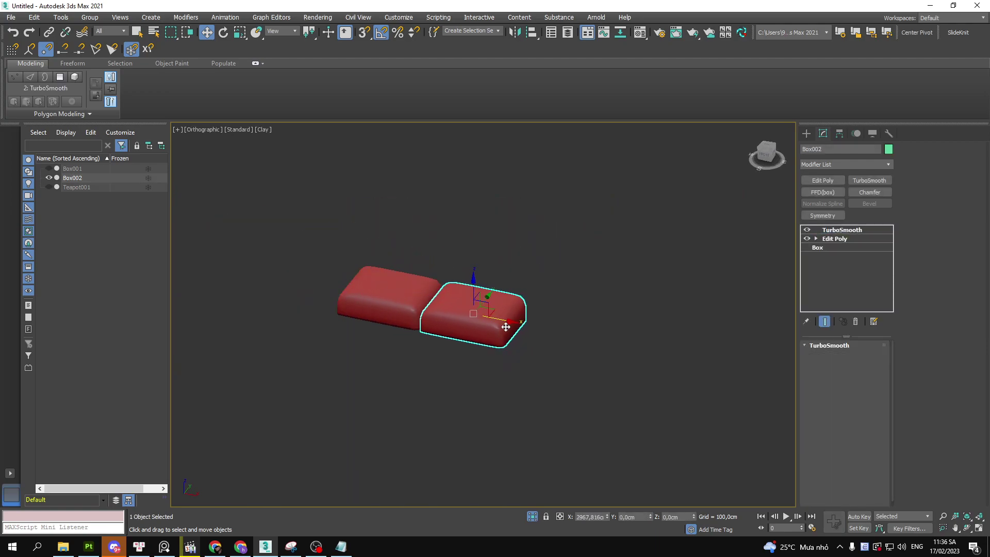
pyautogui.click(521, 277)
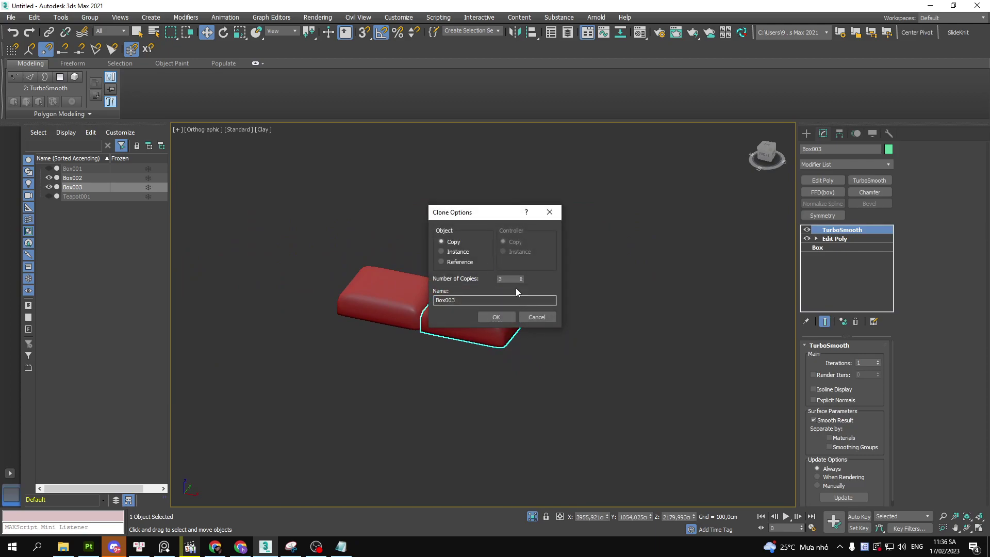
pyautogui.click(498, 316)
pyautogui.moveTo(570, 408); pyautogui.dragTo(408, 310)
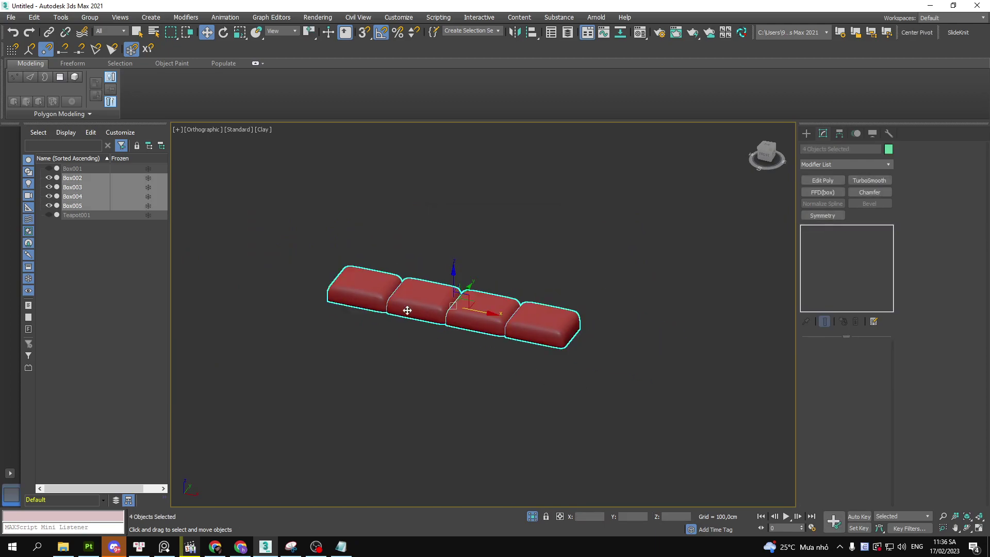
pyautogui.click(448, 339)
pyautogui.scroll(2, 447, 339)
pyautogui.scroll(1, 454, 345)
pyautogui.scroll(2, 462, 367)
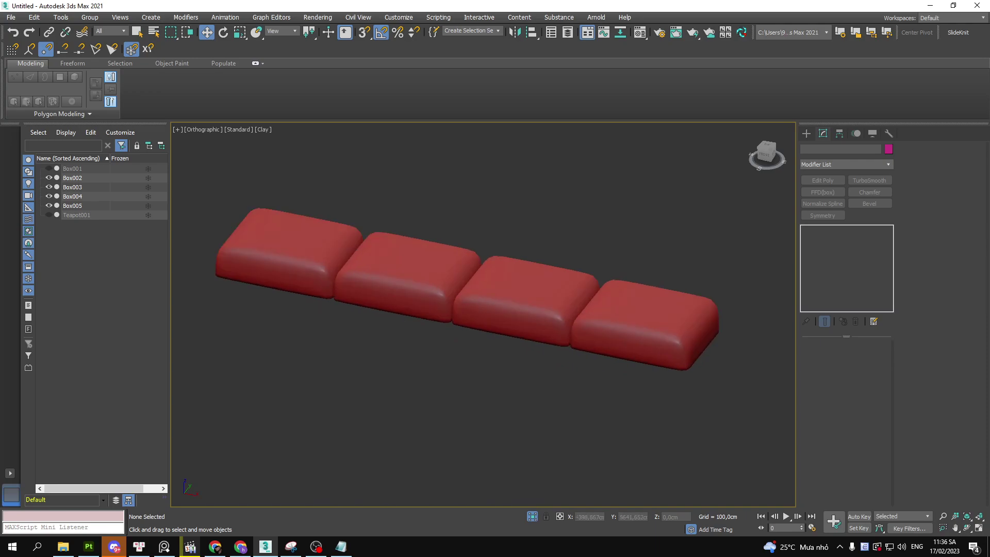
pyautogui.moveTo(202, 179)
pyautogui.mouseDown()
pyautogui.moveTo(597, 376)
pyautogui.moveTo(554, 197)
pyautogui.moveTo(187, 195)
pyautogui.mouseUp()
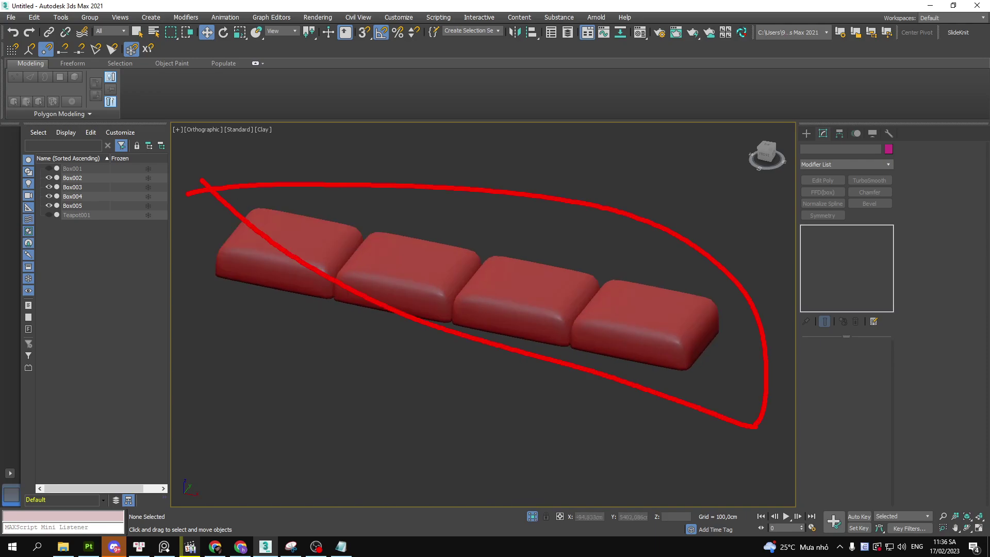
pyautogui.click(491, 339)
pyautogui.moveTo(407, 379); pyautogui.dragTo(600, 289)
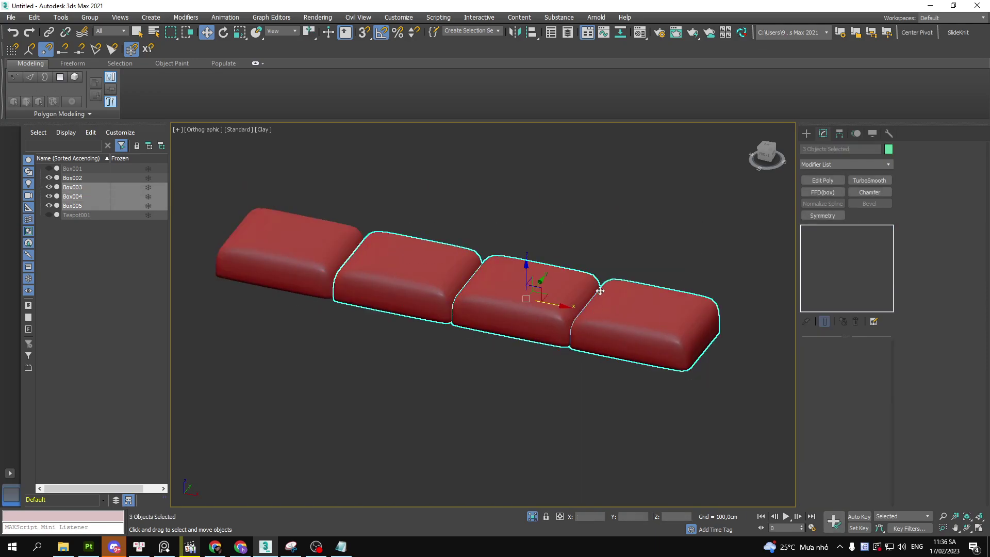
pyautogui.press('Delete')
pyautogui.click(327, 265)
pyautogui.press('f')
pyautogui.press('z')
# Raise the cushion's TurboSmooth Iterations to 2 and deselect it to view the smoothed shape
pyautogui.moveTo(649, 261); pyautogui.dragTo(593, 250, button='middle')
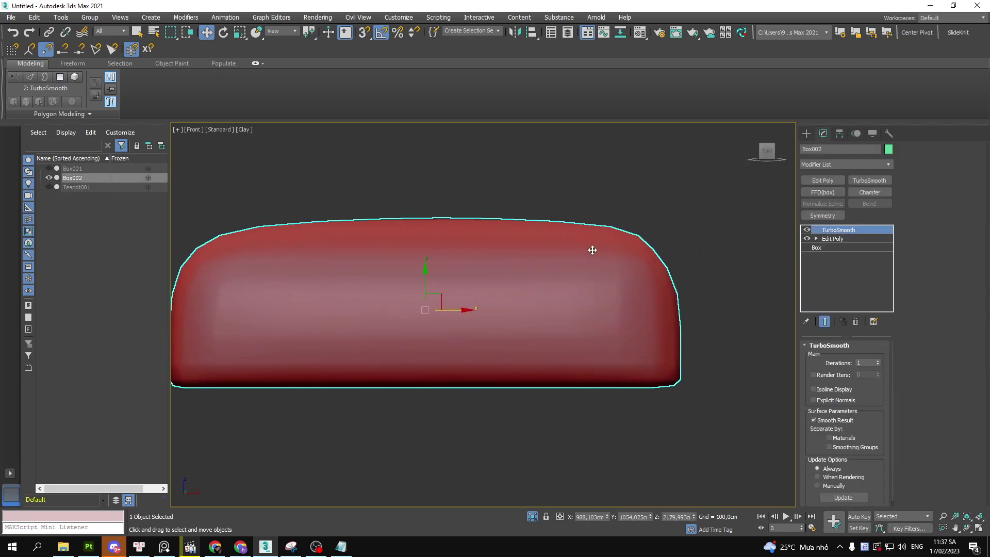
pyautogui.moveTo(664, 274); pyautogui.dragTo(662, 277, button='middle')
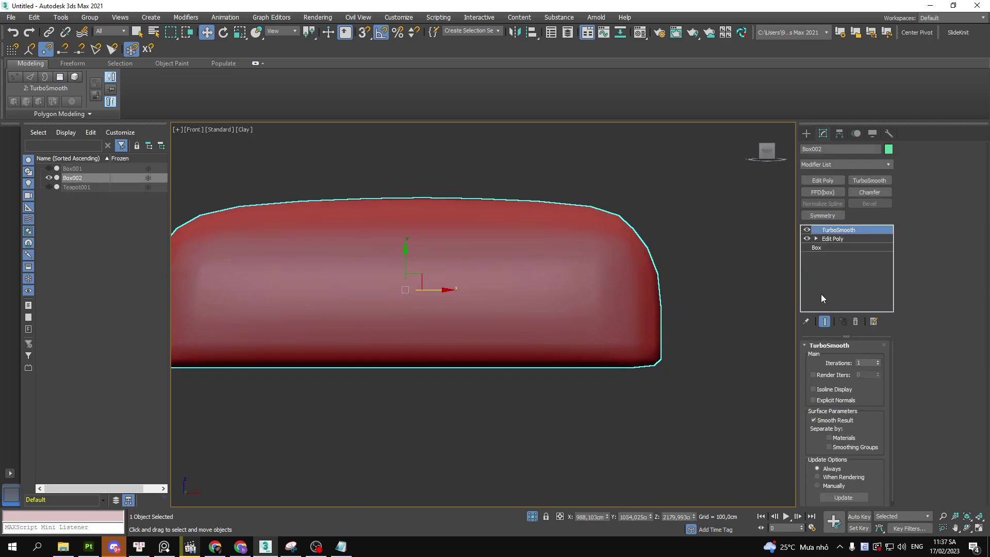
pyautogui.click(878, 361)
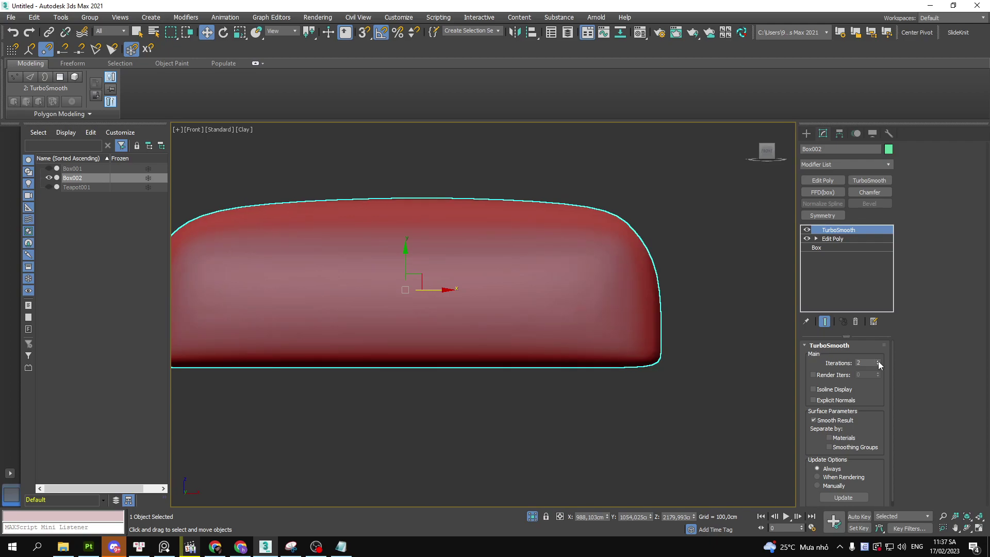
pyautogui.click(682, 274)
# Orbit and zoom around the smoothed cushion to inspect its rounded corners
pyautogui.moveTo(512, 152)
pyautogui.mouseDown()
pyautogui.moveTo(613, 210)
pyautogui.moveTo(670, 328)
pyautogui.mouseUp()
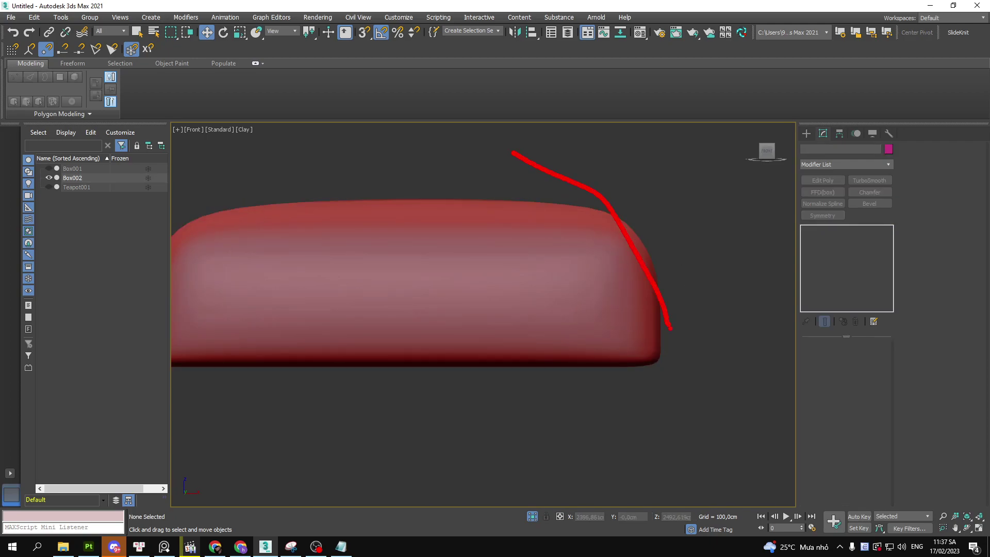
pyautogui.scroll(5, 676, 267)
pyautogui.scroll(2, 664, 261)
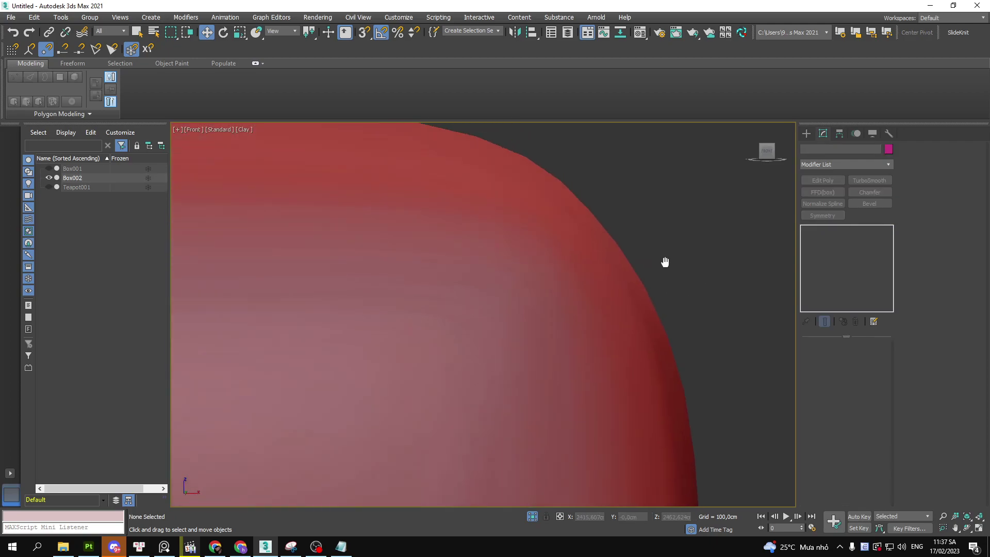
pyautogui.scroll(2, 657, 279)
pyautogui.scroll(3, 557, 263)
pyautogui.scroll(-3, 552, 286)
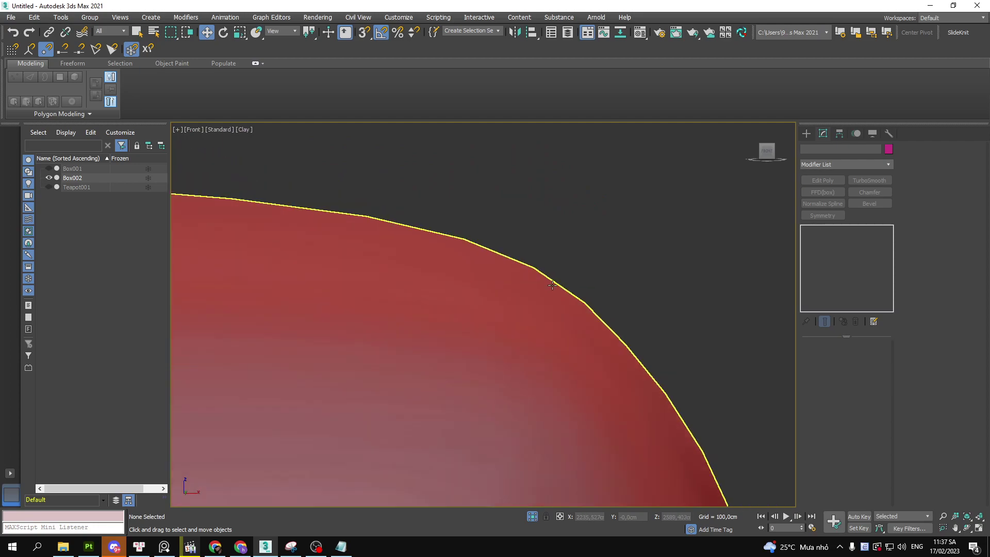
pyautogui.scroll(-3, 554, 284)
pyautogui.scroll(-2, 542, 294)
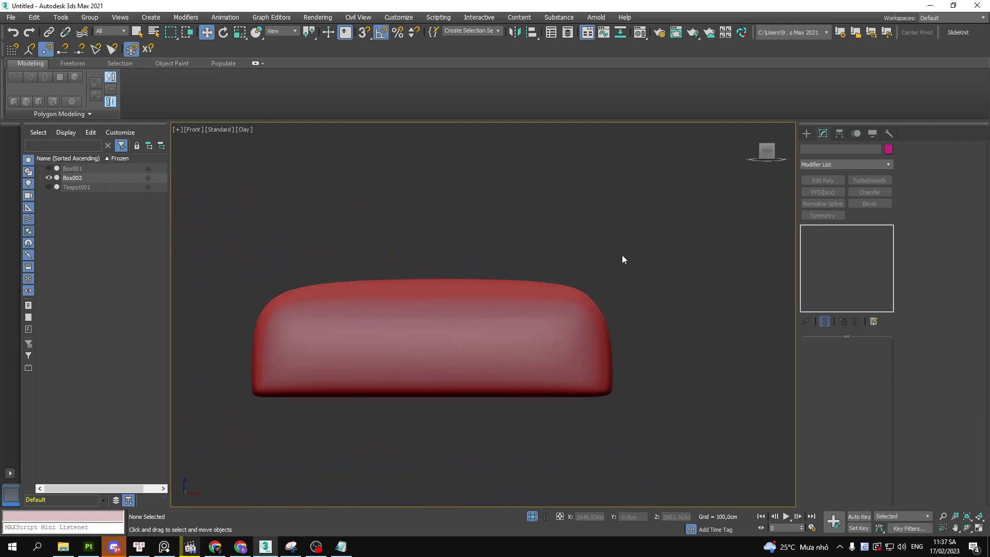
pyautogui.scroll(2, 612, 268)
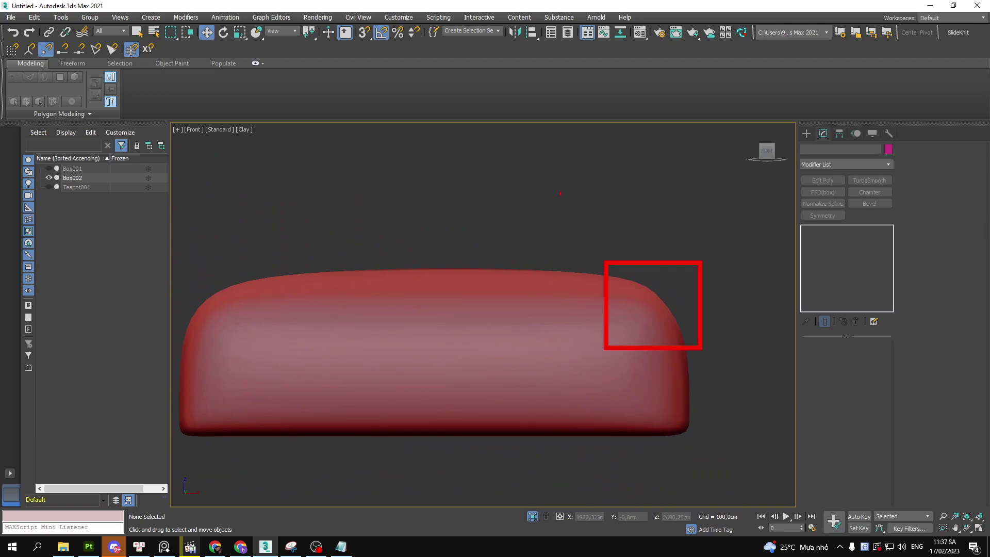
pyautogui.moveTo(603, 160)
pyautogui.mouseDown()
pyautogui.moveTo(412, 204)
pyautogui.moveTo(325, 398)
pyautogui.mouseUp()
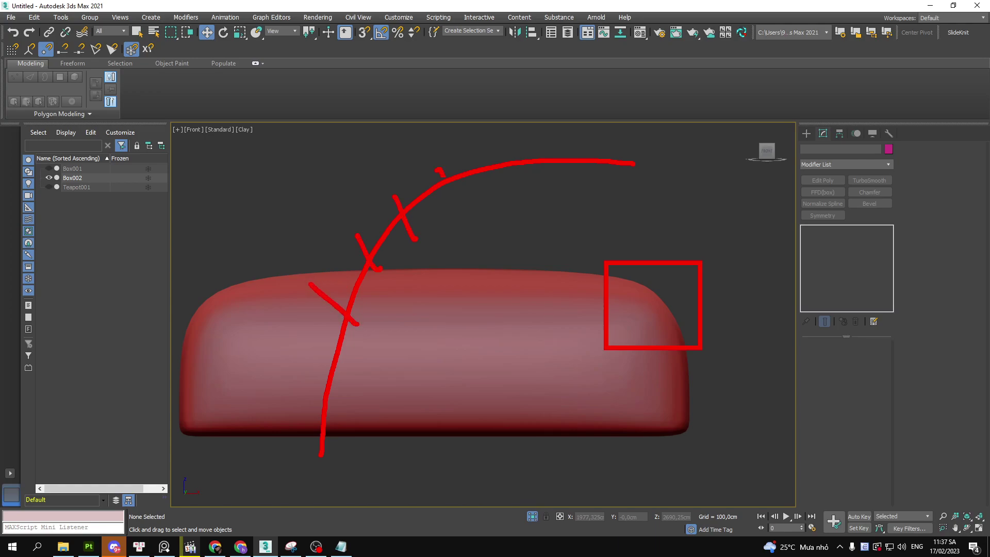
pyautogui.press('Escape')
pyautogui.moveTo(676, 163); pyautogui.dragTo(506, 167)
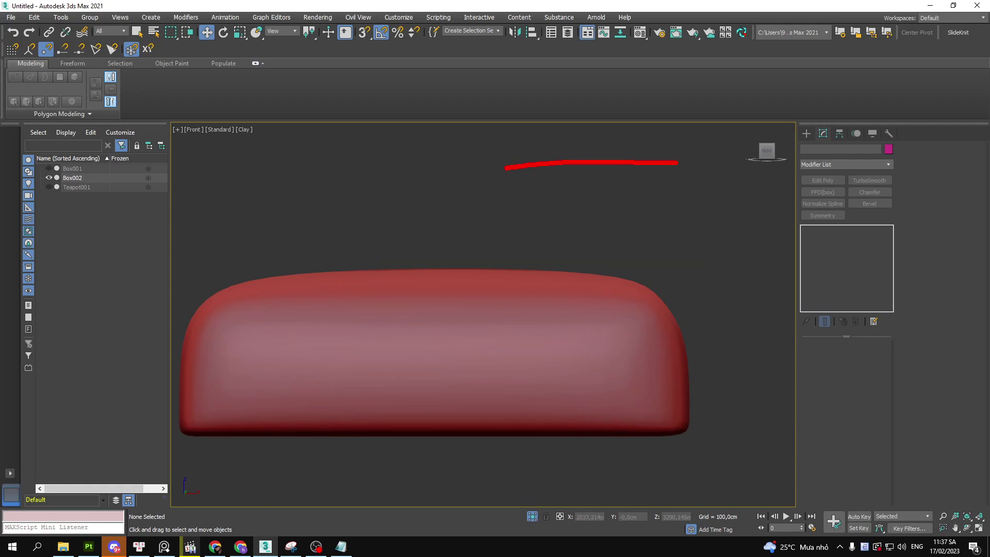
pyautogui.moveTo(405, 246)
pyautogui.mouseDown()
pyautogui.moveTo(332, 376)
pyautogui.moveTo(315, 499)
pyautogui.mouseUp()
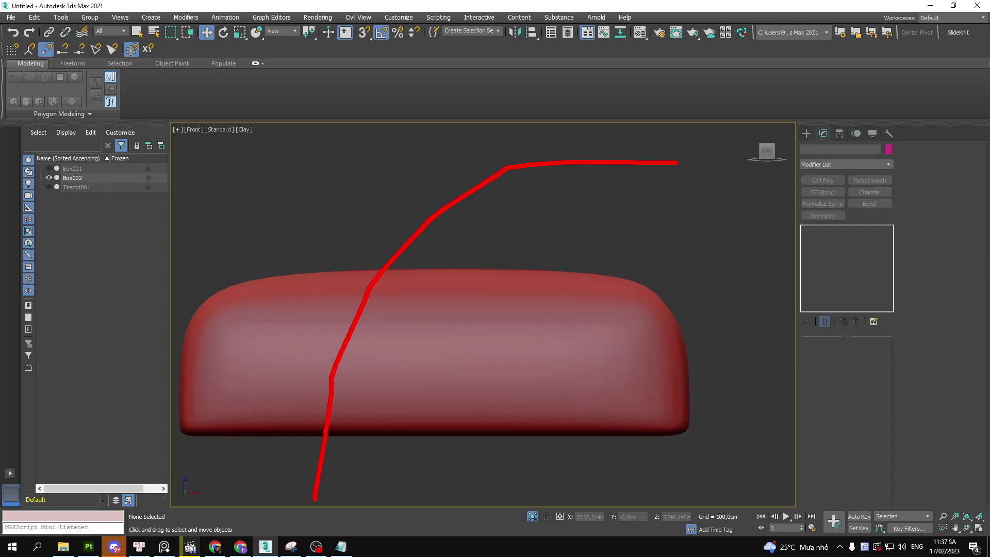
pyautogui.moveTo(428, 198); pyautogui.dragTo(441, 254)
pyautogui.moveTo(539, 155); pyautogui.dragTo(495, 170)
pyautogui.moveTo(385, 279); pyautogui.dragTo(361, 289)
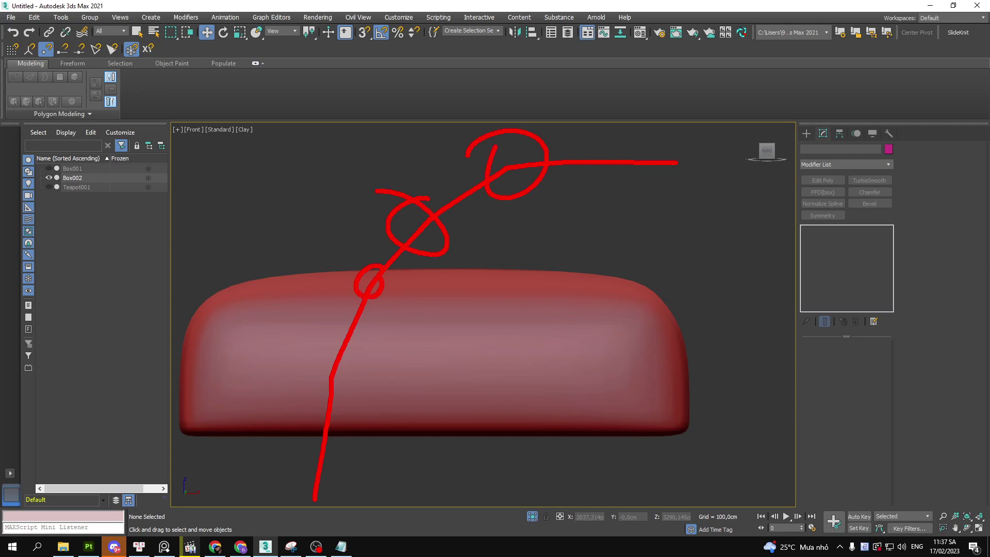
pyautogui.moveTo(356, 361); pyautogui.dragTo(330, 403)
pyautogui.scroll(-3, 427, 281)
pyautogui.moveTo(427, 282)
pyautogui.keyDown('alt'); pyautogui.mouseDown(button='middle')
pyautogui.moveTo(405, 320)
pyautogui.moveTo(430, 326)
pyautogui.moveTo(433, 304)
pyautogui.moveTo(433, 324)
pyautogui.moveTo(470, 296)
pyautogui.moveTo(469, 259)
pyautogui.moveTo(444, 261)
pyautogui.moveTo(489, 264)
pyautogui.moveTo(471, 254)
pyautogui.moveTo(444, 278)
pyautogui.moveTo(557, 261)
pyautogui.moveTo(561, 270)
pyautogui.mouseUp(button='middle'); pyautogui.keyUp('alt')
# Reselect Box002, frame it in the Front view, and bring the Notepad notes forward
pyautogui.click(405, 319)
pyautogui.press('f')
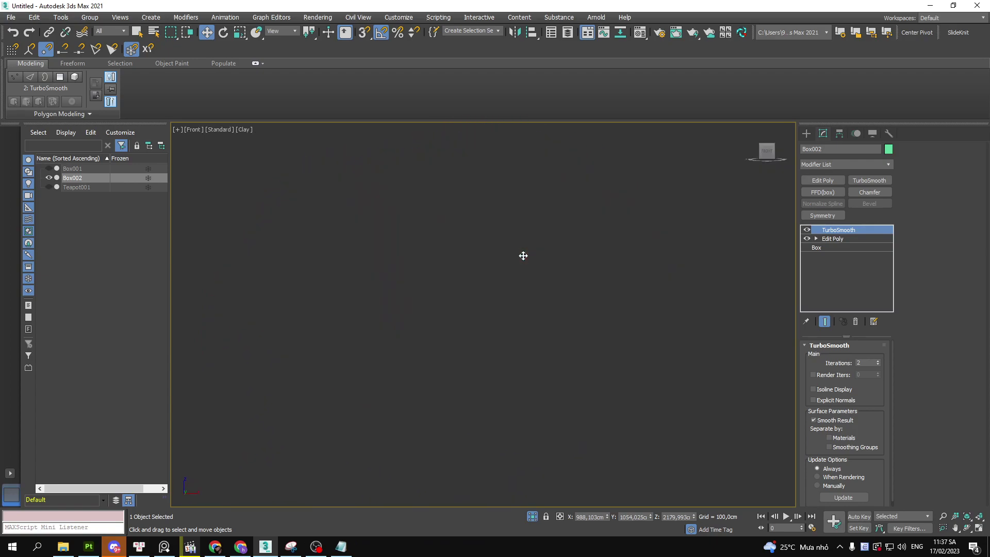
pyautogui.moveTo(459, 228); pyautogui.dragTo(444, 243, button='middle')
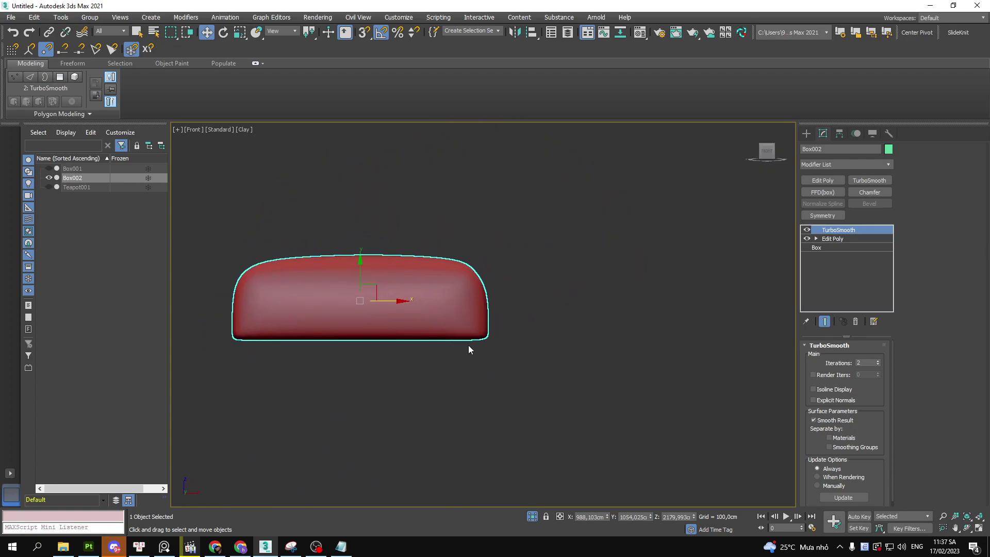
pyautogui.moveTo(469, 350)
pyautogui.mouseDown(button='middle')
pyautogui.moveTo(466, 323)
pyautogui.moveTo(455, 366)
pyautogui.mouseUp(button='middle')
pyautogui.click(341, 547)
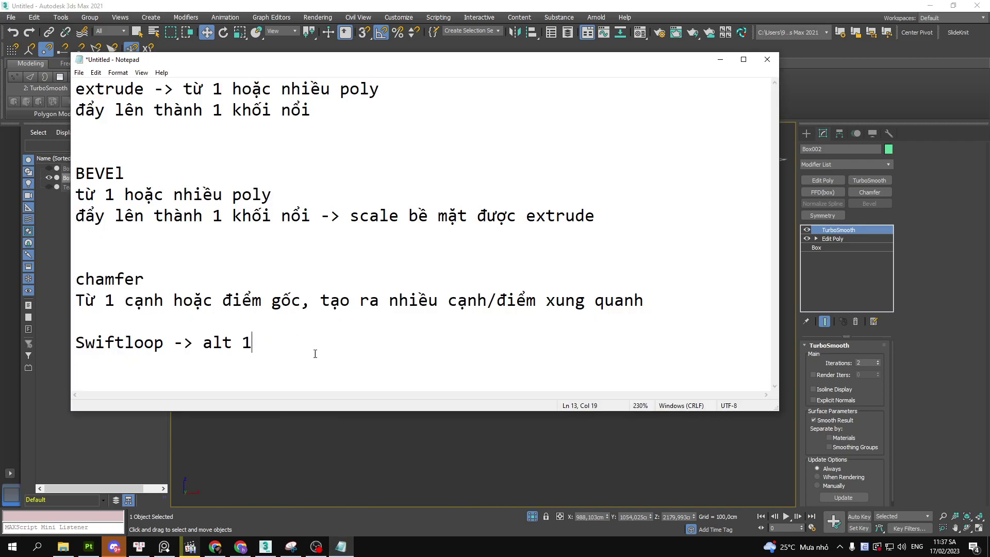
# Add a 'turbosmooh' note line beneath 'Swiftloop -> alt 1' and zoom the text out slightly
pyautogui.press('Return')
pyautogui.press('Return')
pyautogui.write('turbosmooh')
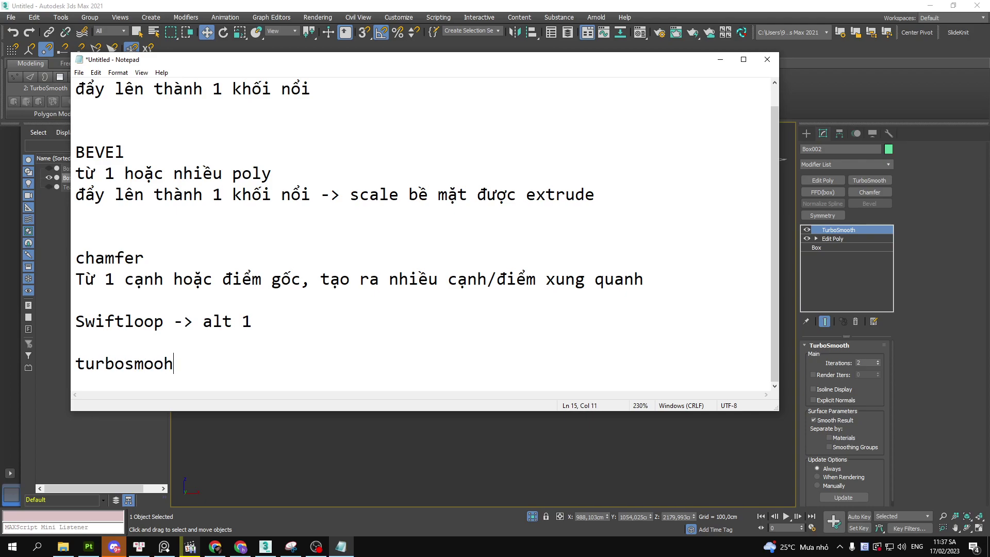
pyautogui.press('Return')
pyautogui.press('Return')
pyautogui.keyDown('ctrl'); pyautogui.scroll(-3, 351, 285); pyautogui.keyUp('ctrl')
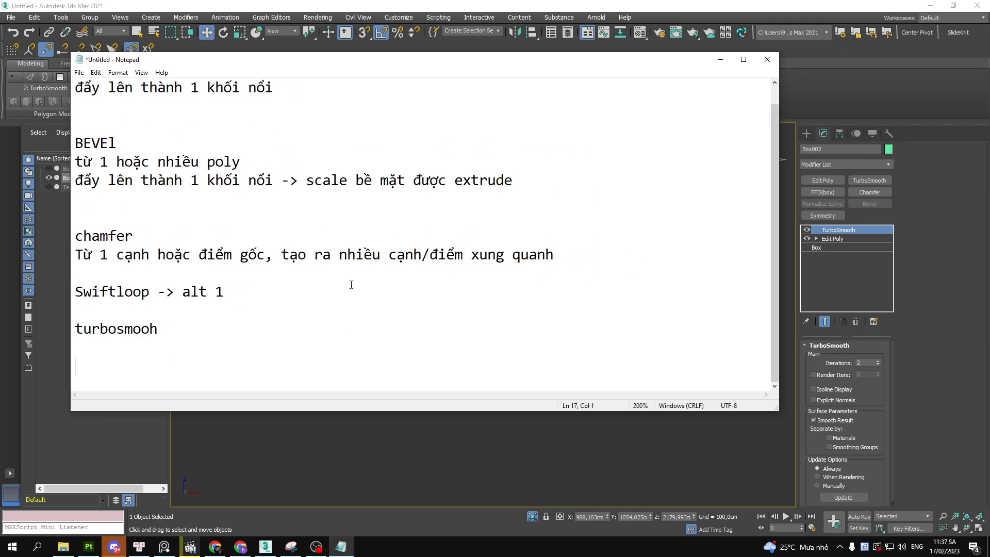
pyautogui.keyDown('ctrl'); pyautogui.scroll(-1, 342, 266); pyautogui.keyUp('ctrl')
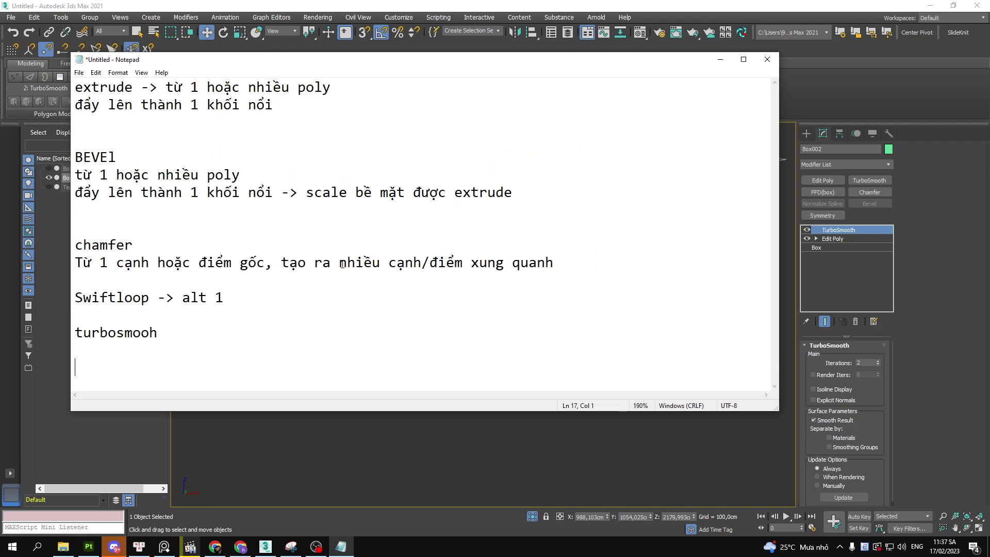